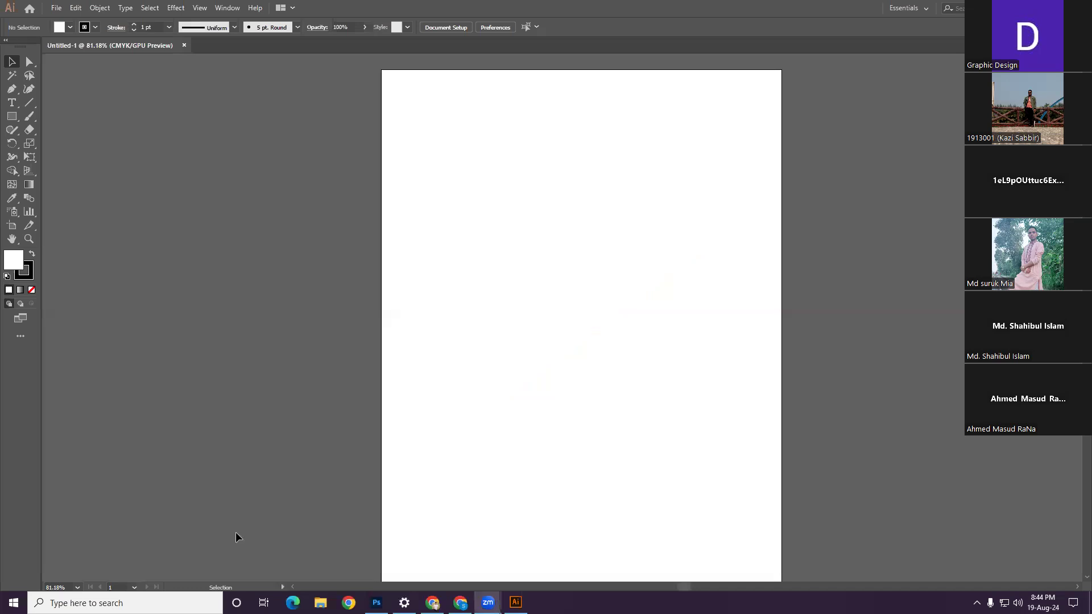
Step: Draw a red-filled rectangle about 6.39 by 3.82 in on the upper part of the artboard and deselect it
left_click(338, 388)
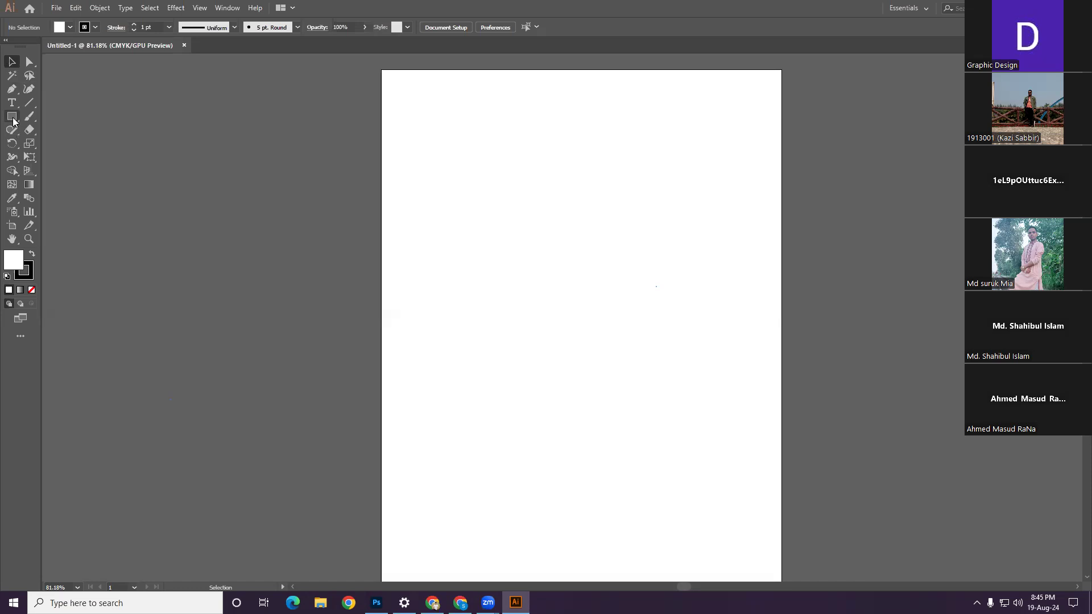
left_click_drag(13, 119, 54, 116)
left_click(70, 27)
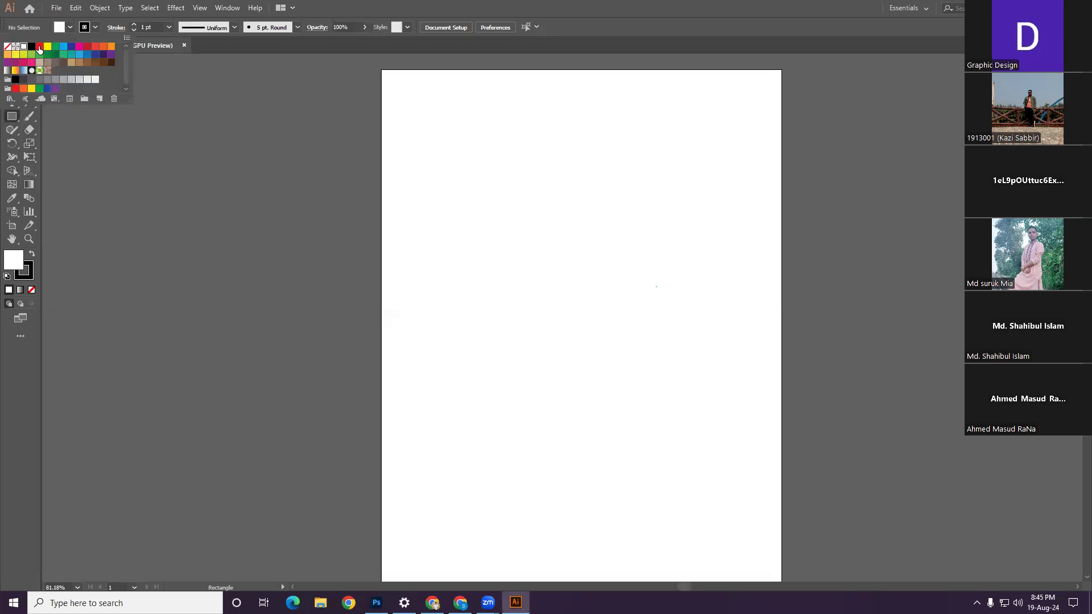
left_click(39, 48)
left_click(435, 241)
mouse_move(424, 179)
left_mouse_down()
mouse_move(536, 271)
mouse_move(726, 359)
left_mouse_up()
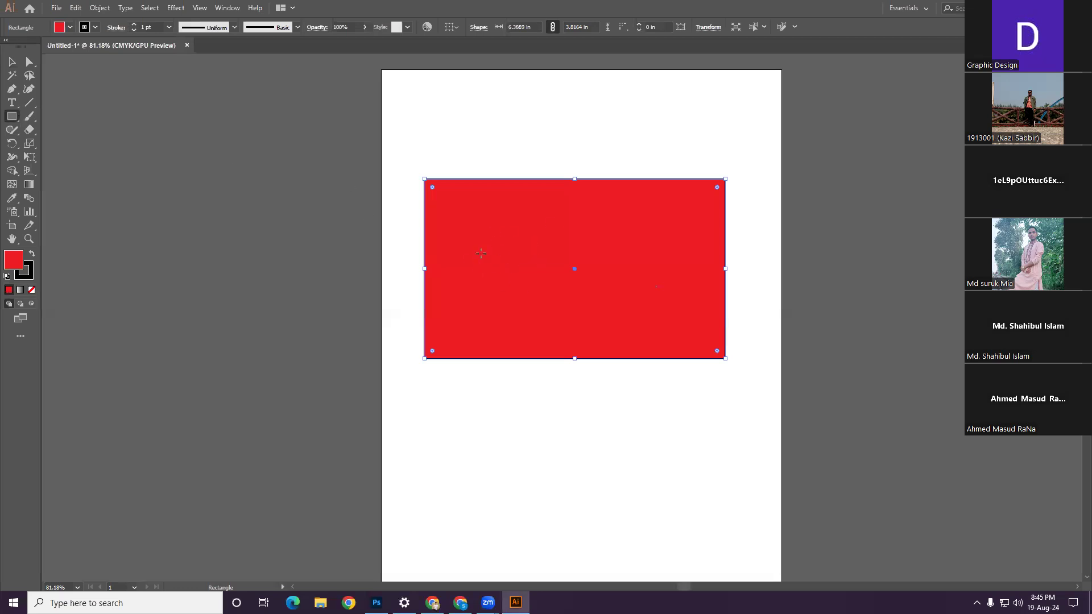
left_click(12, 62)
left_click(586, 435)
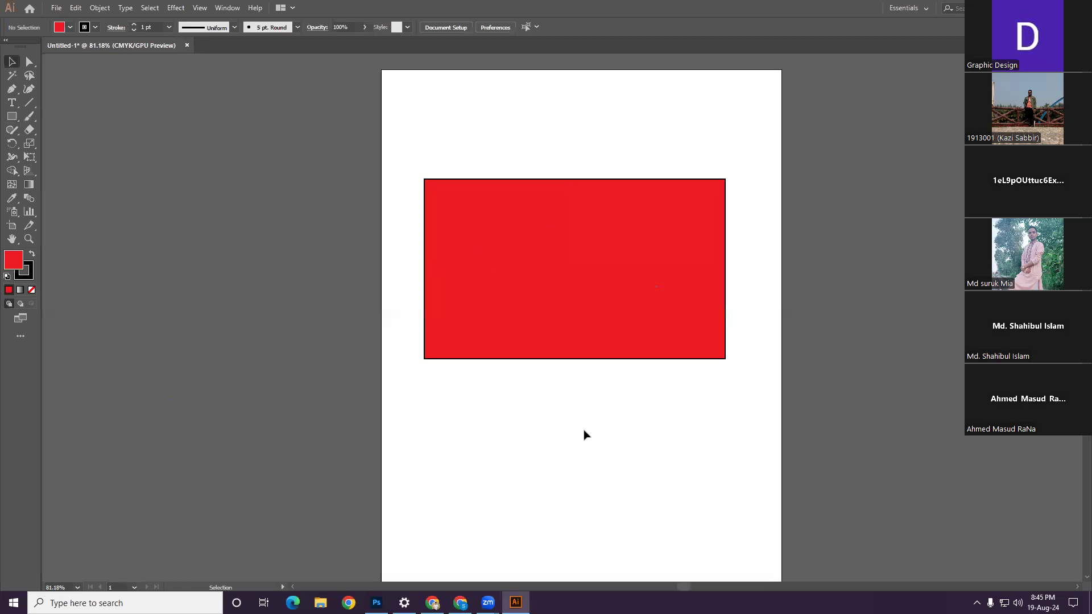
Step: Select the red rectangle and set its fill to None
scroll(586, 435, "right", 4)
left_click(472, 342)
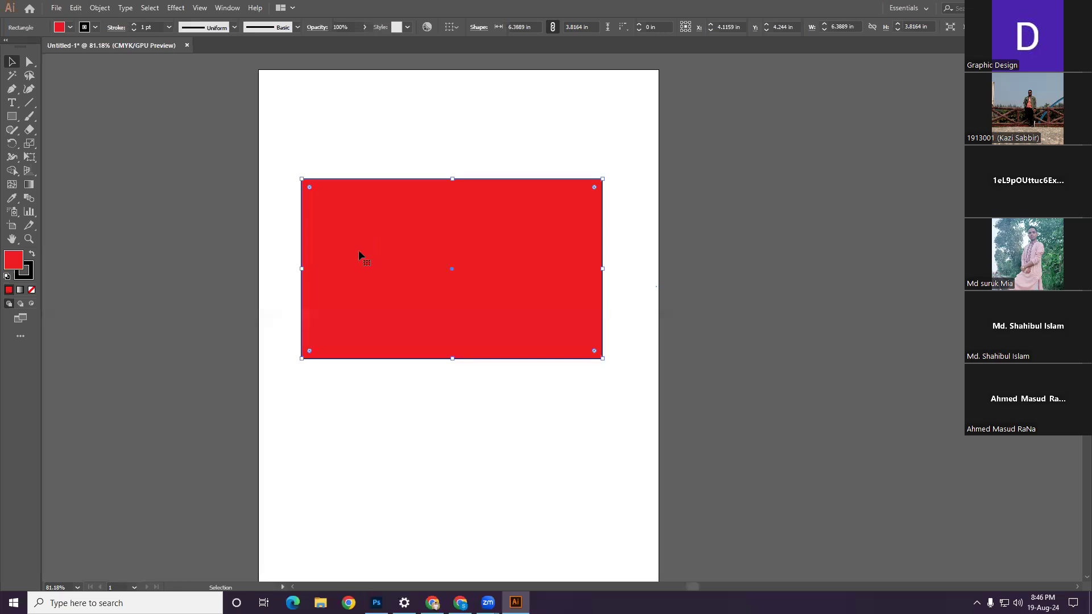
left_click(29, 61)
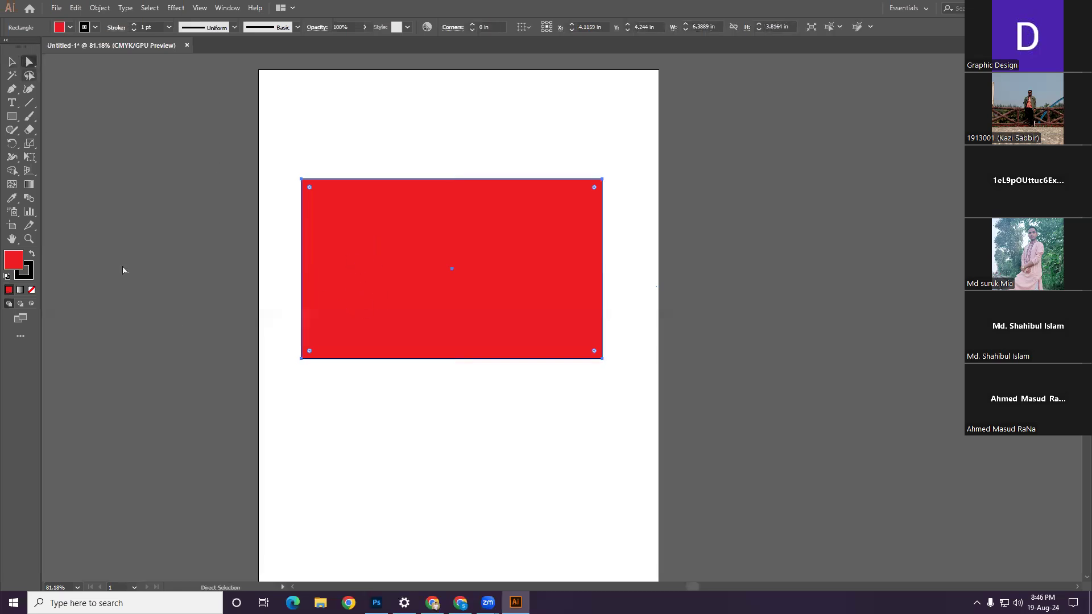
key("ctrl+space")
left_click(394, 209, "ctrl")
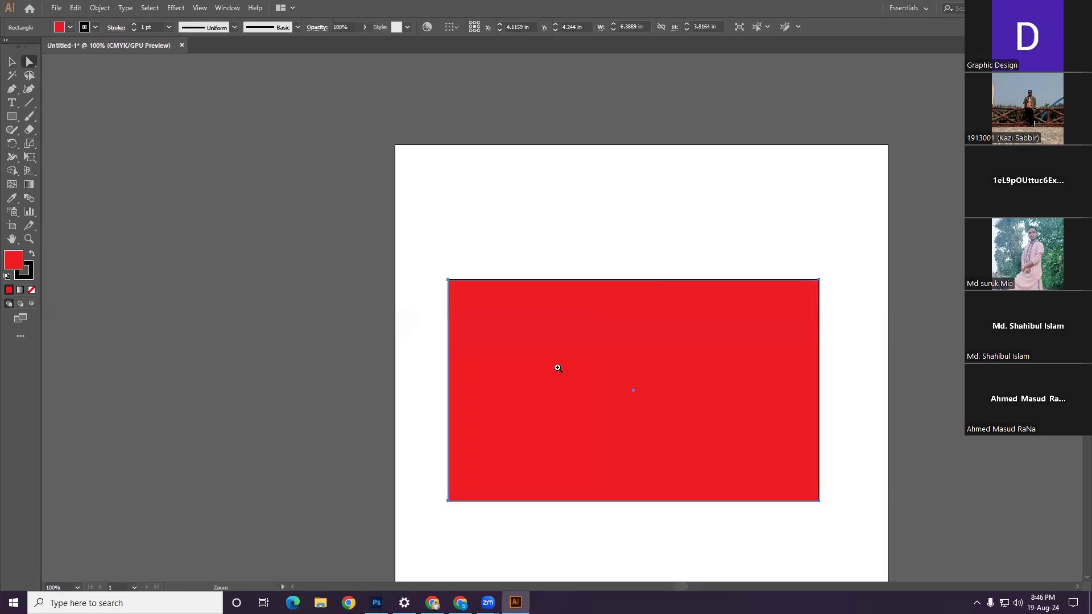
left_click(555, 365, "ctrl")
left_click(69, 28)
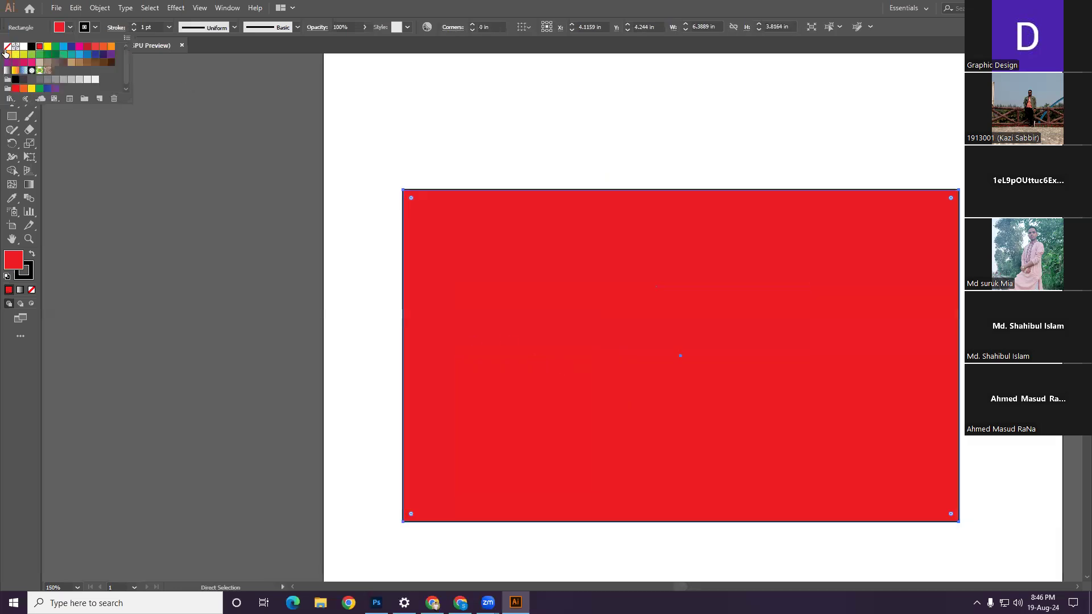
left_click(8, 46)
Step: Set the rectangle's stroke to None and deselect it
left_click(95, 27)
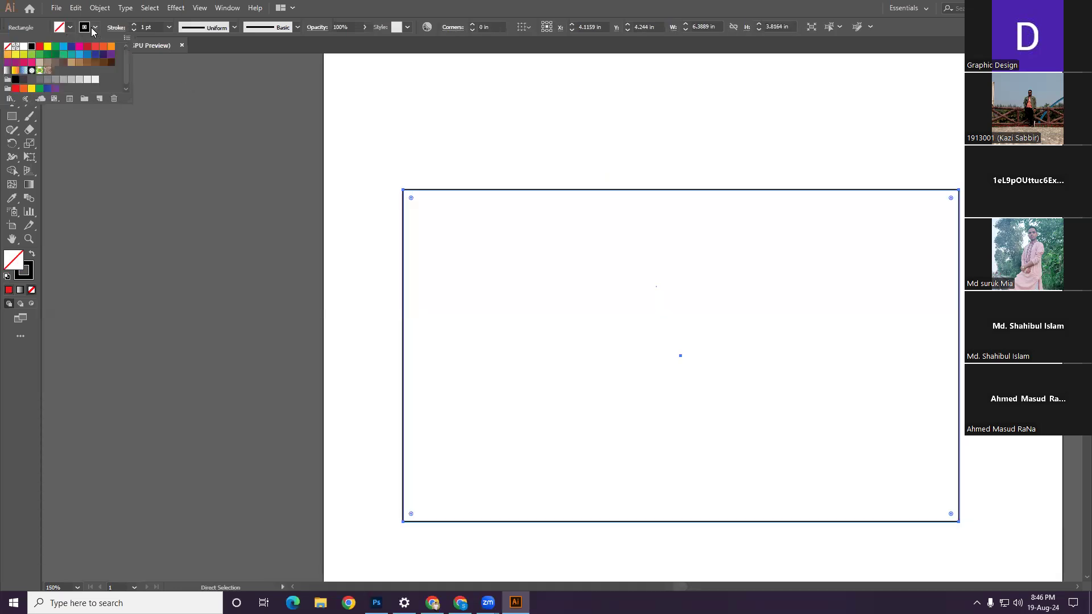
left_click(7, 47)
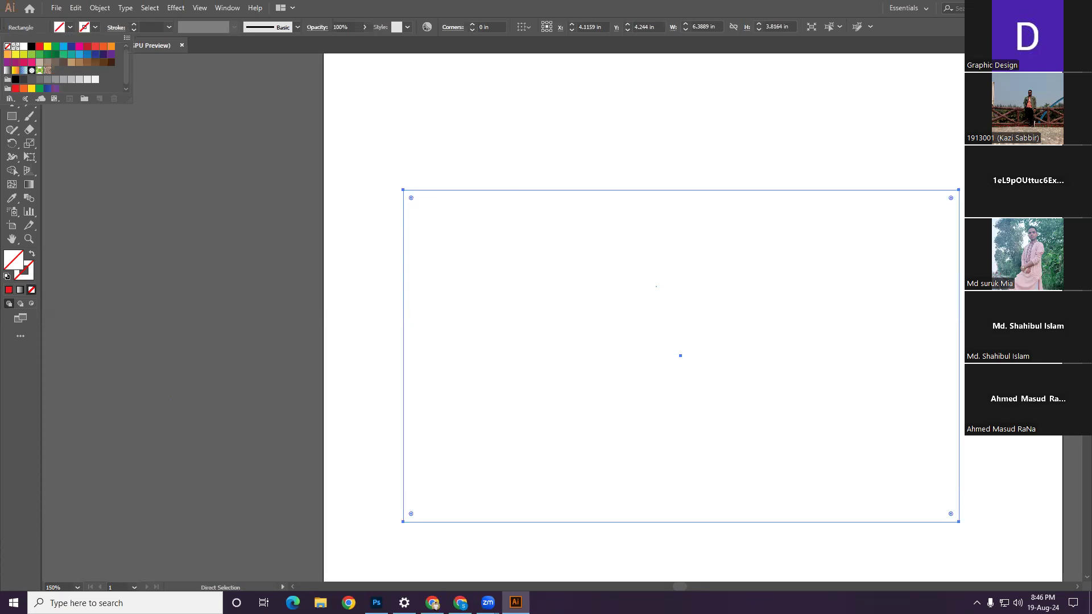
key("Escape")
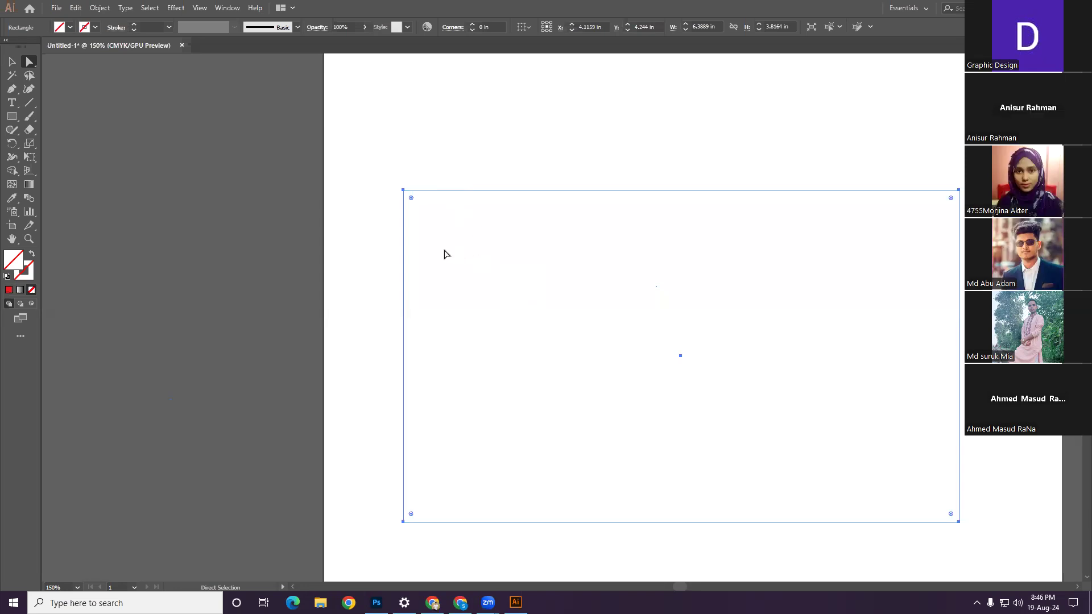
left_click(404, 191)
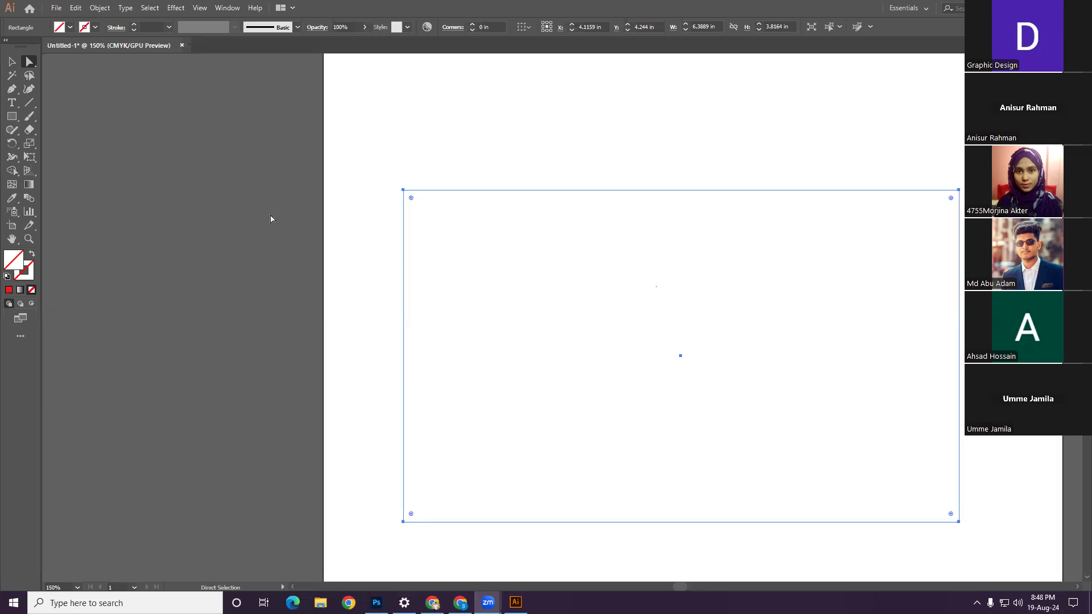
left_click(11, 62)
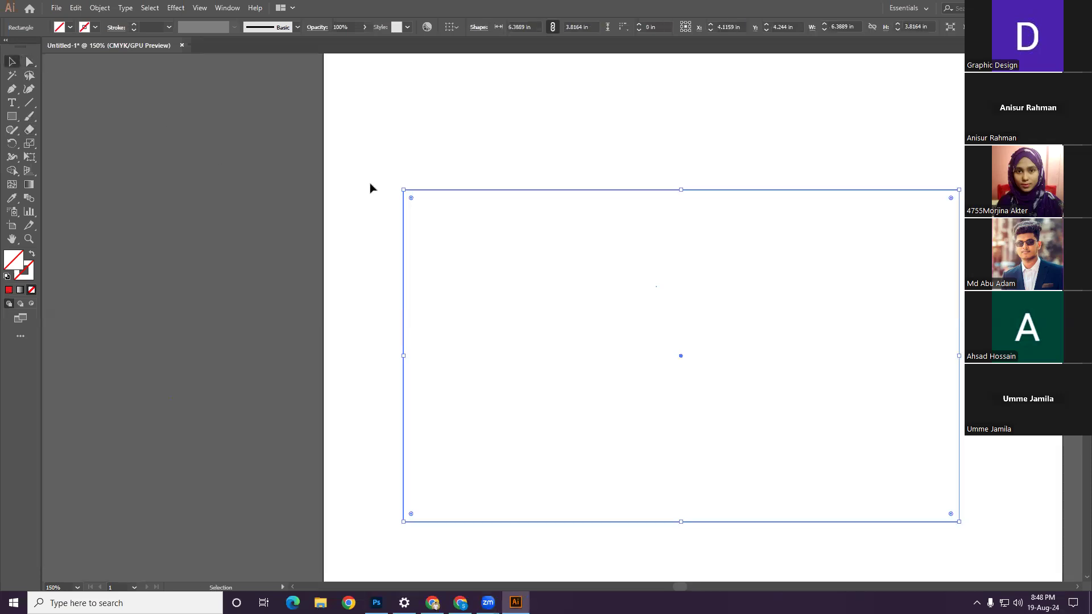
left_click(378, 195)
Step: Draw another rectangle about 4.74 by 2.78 in without fill or stroke, and deselect it
left_click(11, 116)
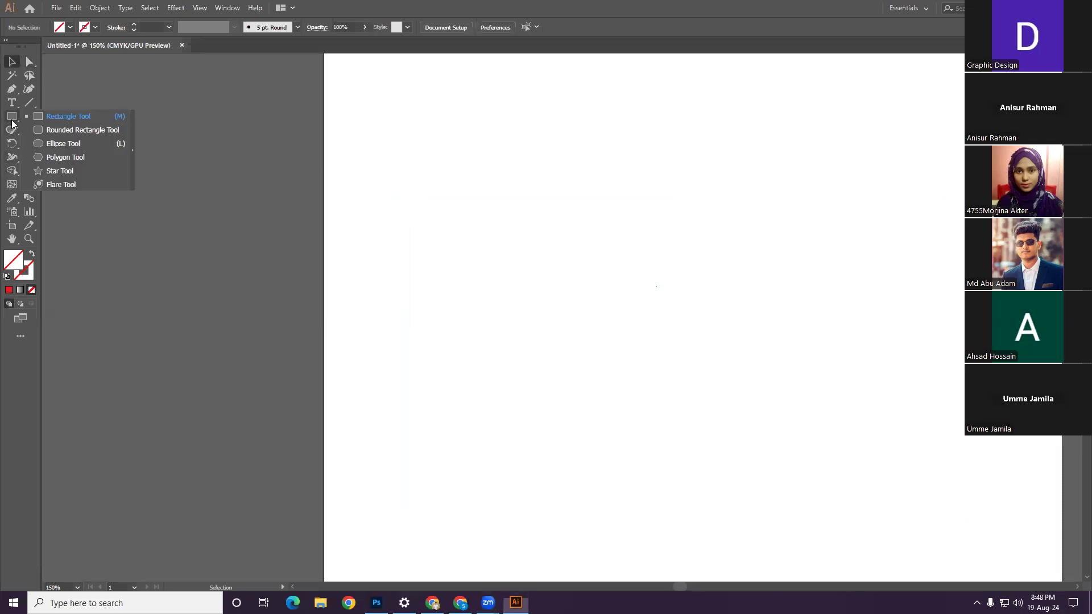
left_click(43, 118)
mouse_move(414, 168)
left_mouse_down()
mouse_move(644, 324)
mouse_move(826, 409)
left_mouse_up()
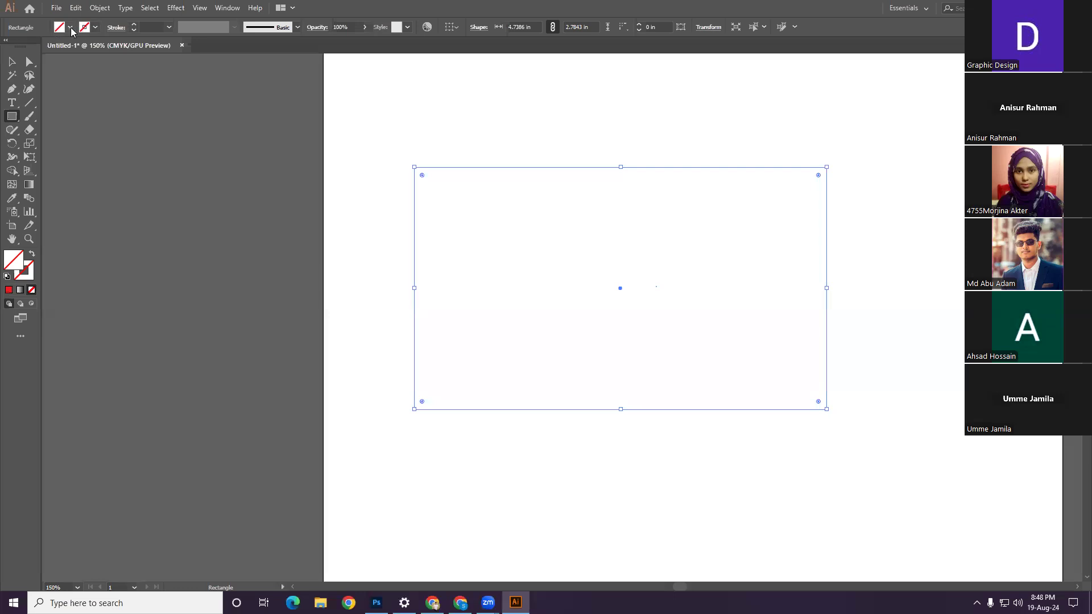
left_click(14, 118)
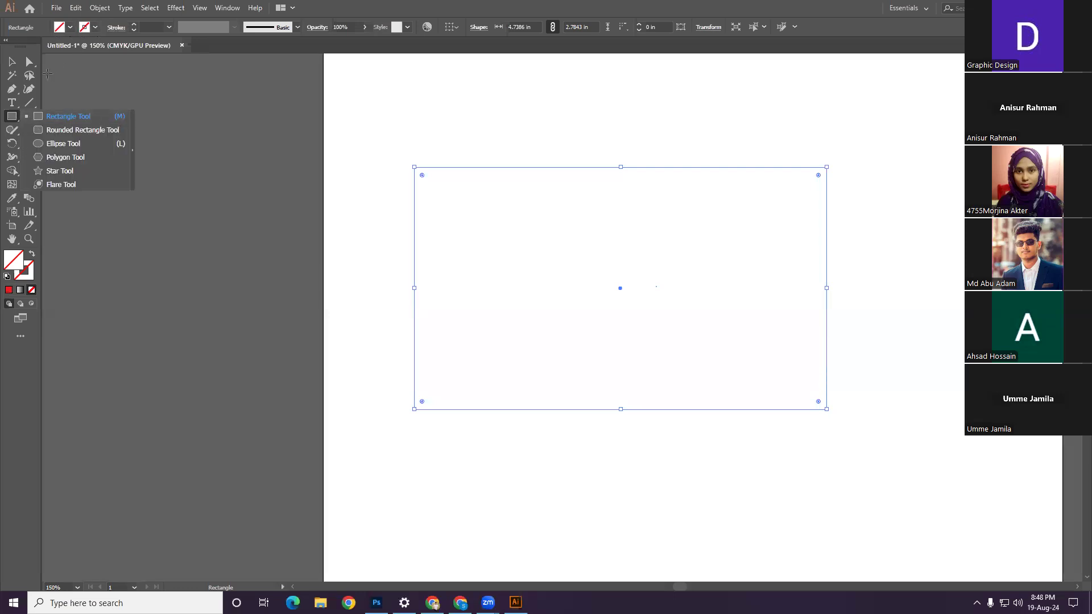
left_click(16, 116)
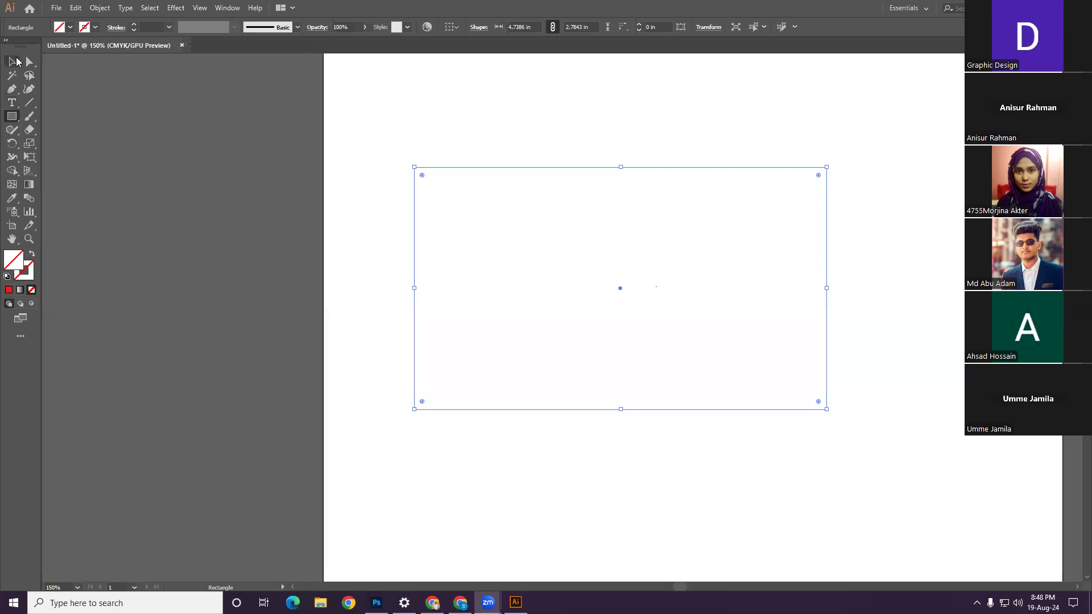
left_click(13, 62)
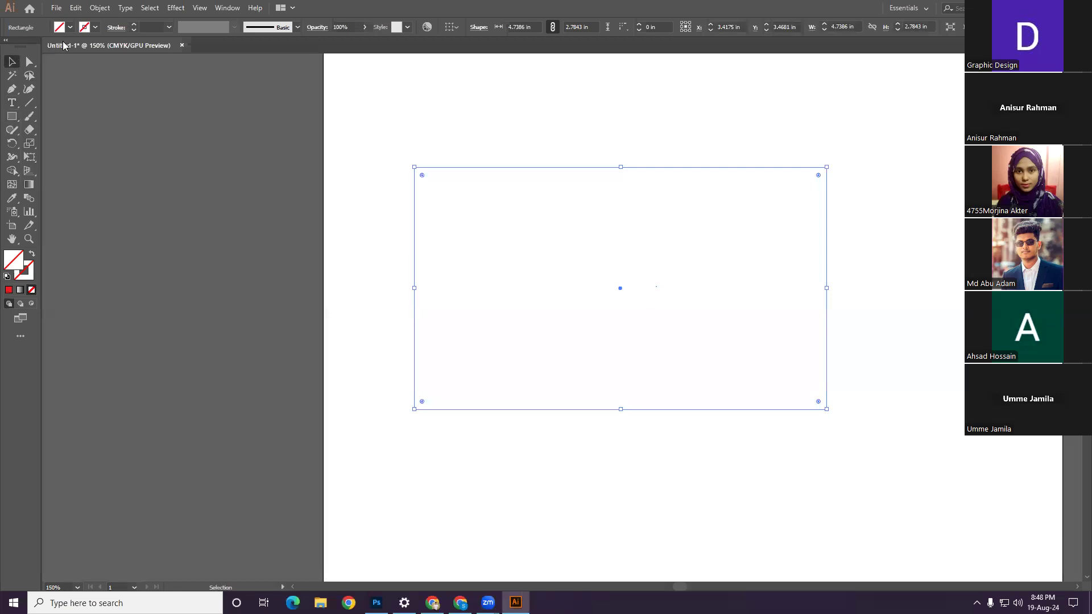
left_click(109, 114)
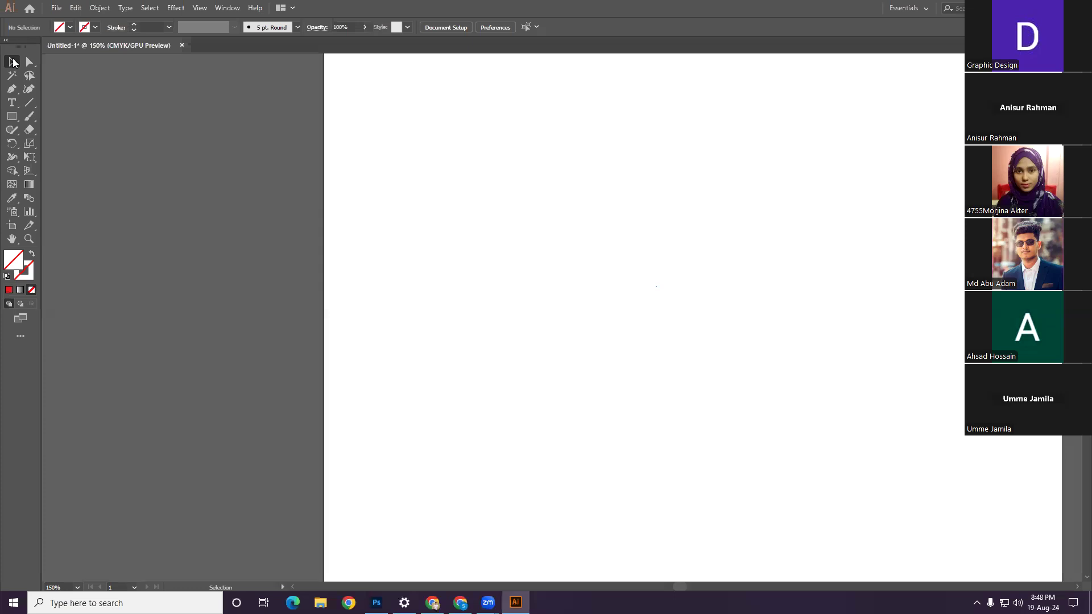
left_click(27, 65)
left_click(12, 75)
left_click(12, 133)
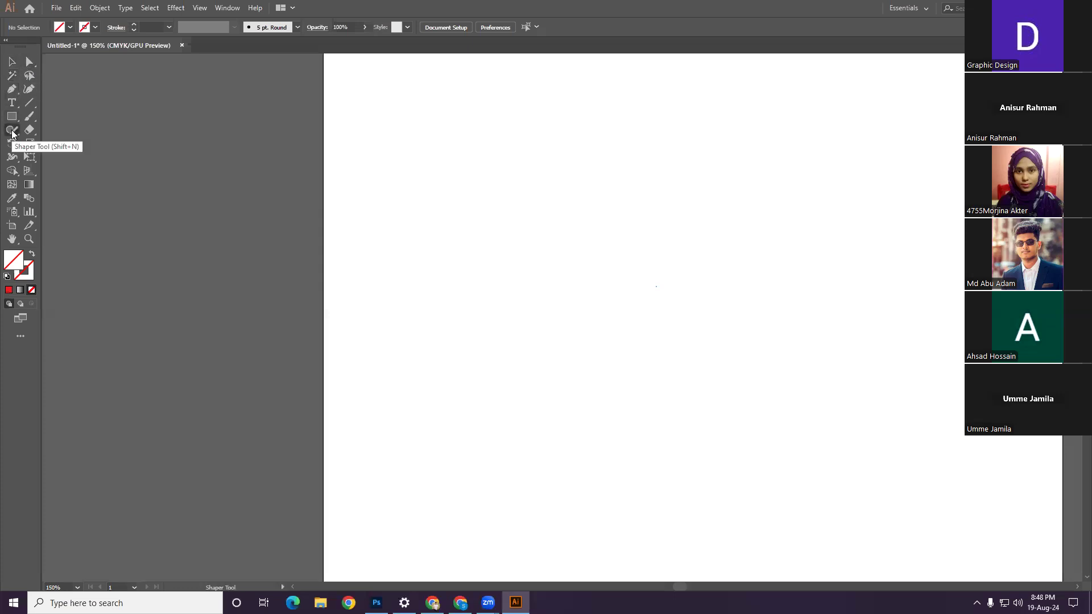
left_click(28, 133)
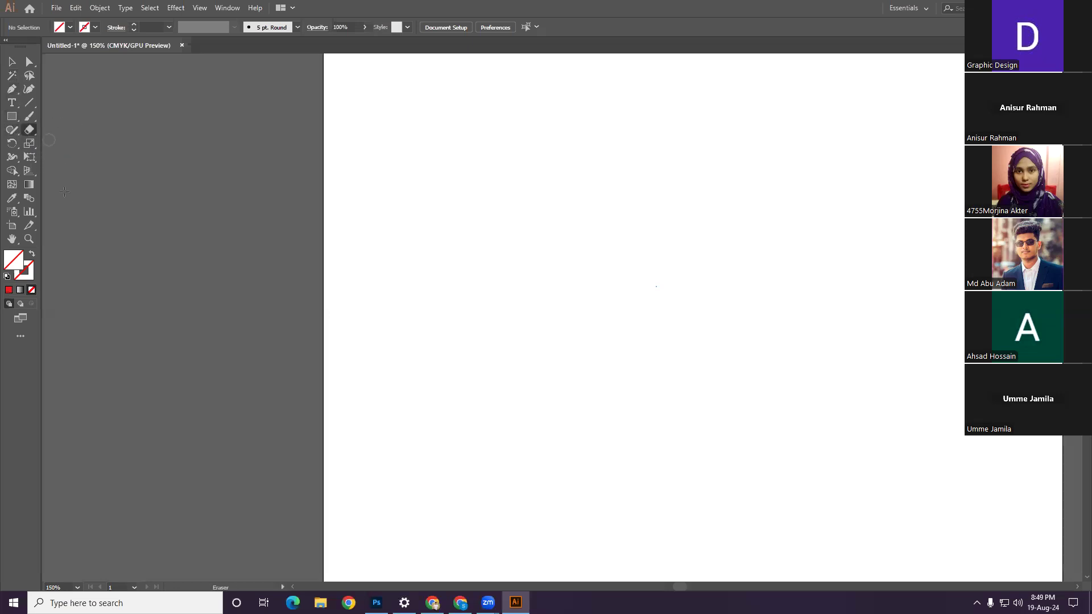
Step: Draw a smaller rectangle about 3.25 by 1.94 in on the artboard without fill or stroke
right_click(12, 117)
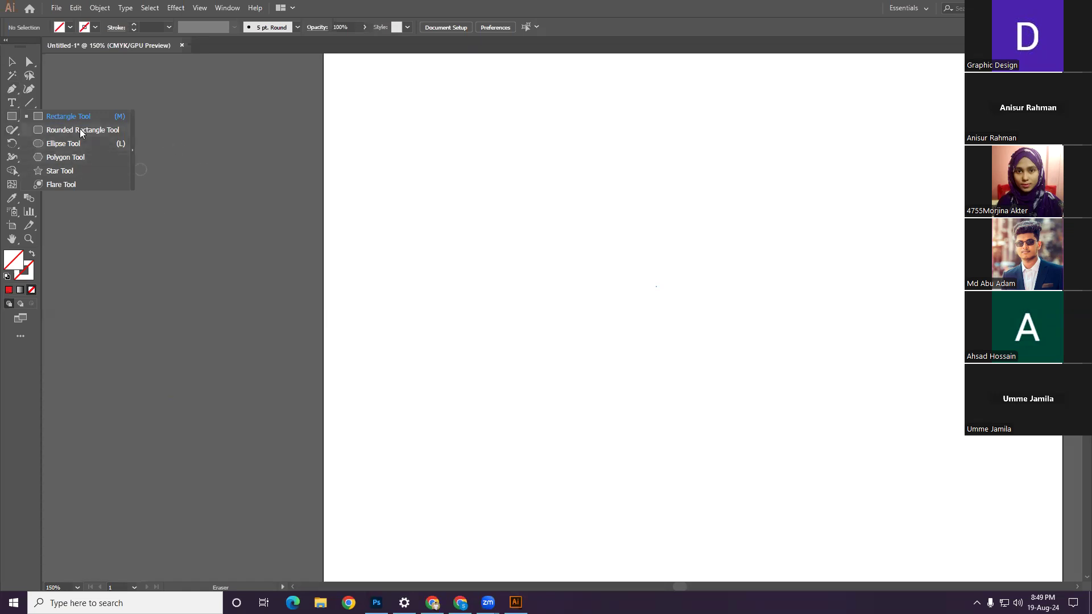
left_click(73, 116)
left_click_drag(442, 170, 725, 339)
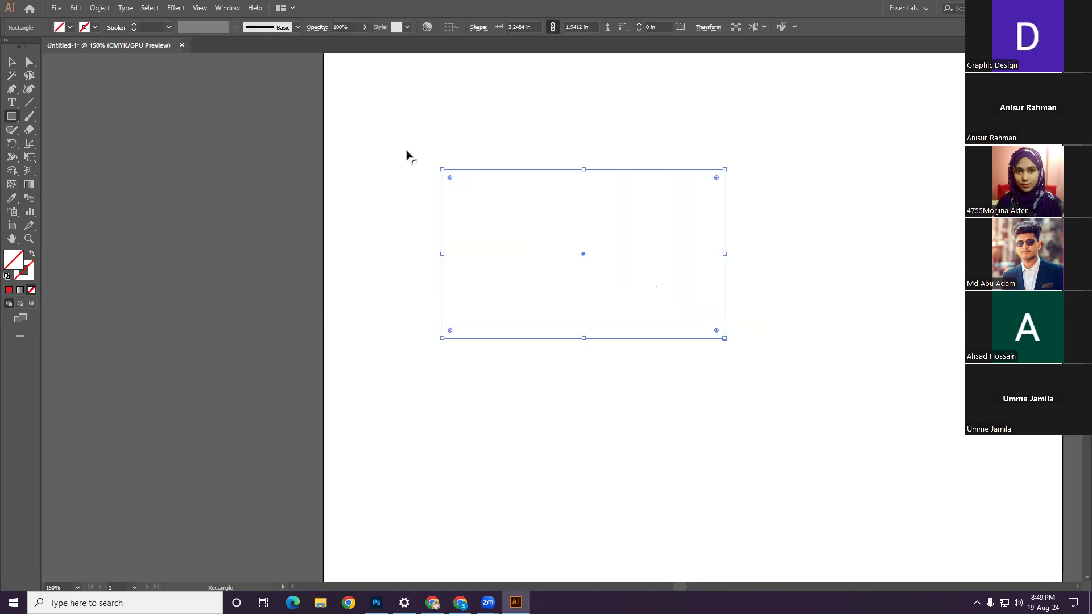
Step: Try several fill swatches on the new rectangle, settle on dark red, and deselect it
left_click(69, 28)
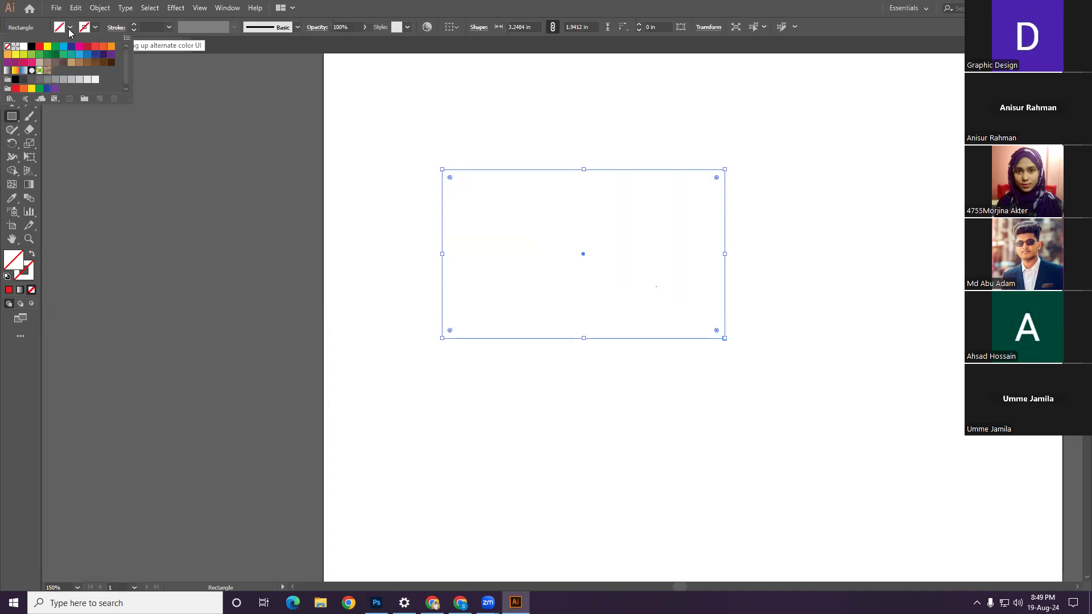
left_click(39, 46)
left_click(48, 47)
left_click(63, 48)
left_click(80, 48)
left_click(72, 54)
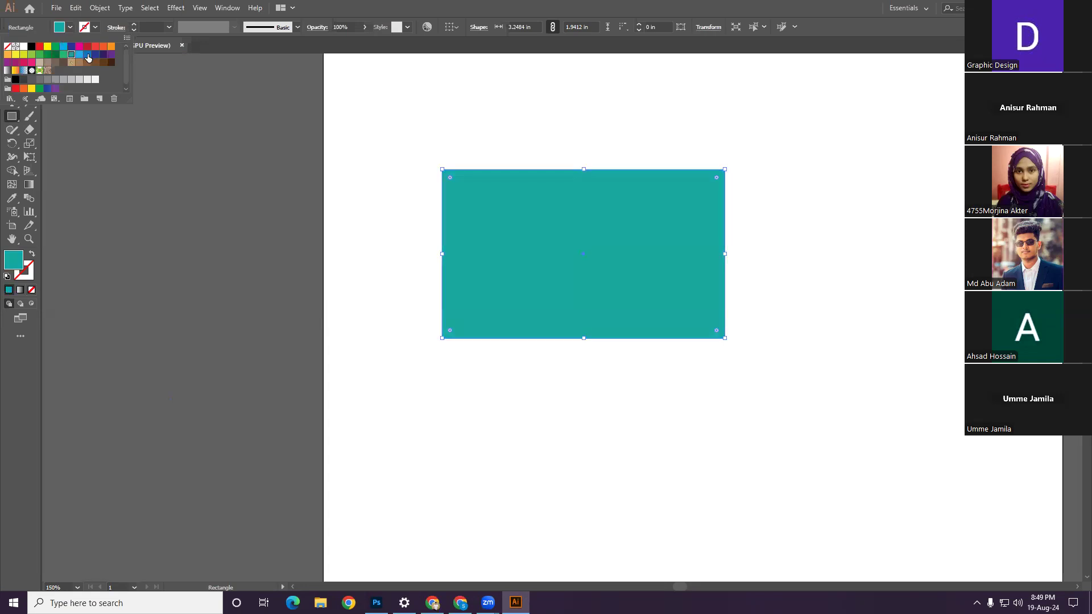
left_click(88, 47)
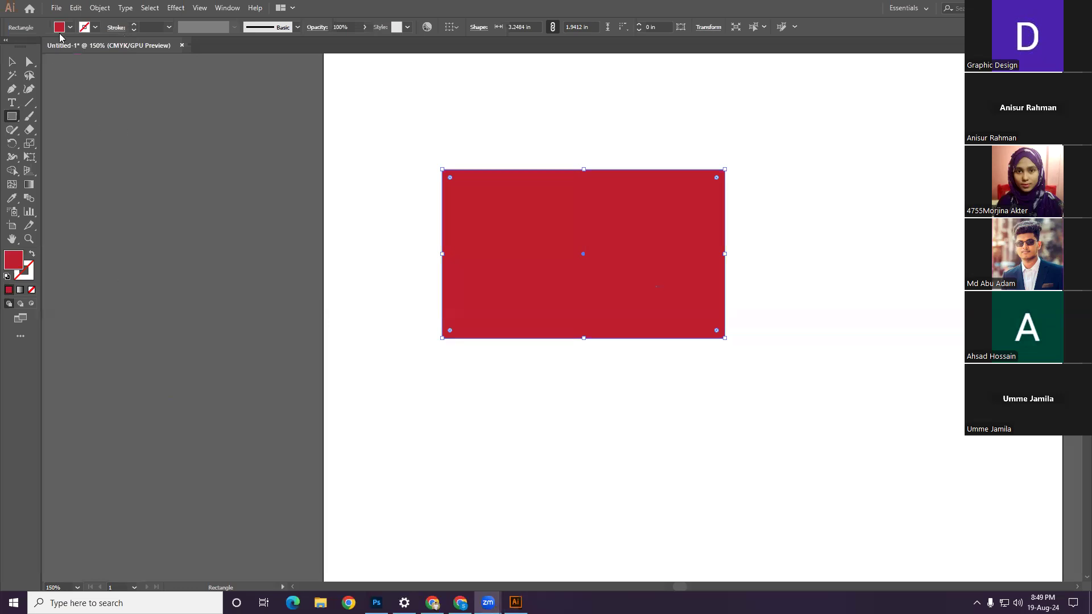
left_click(12, 62)
left_click(563, 414)
Step: Examine the dark red rectangle's edges and selection handles at a higher zoom level
scroll(563, 353, "up", 1)
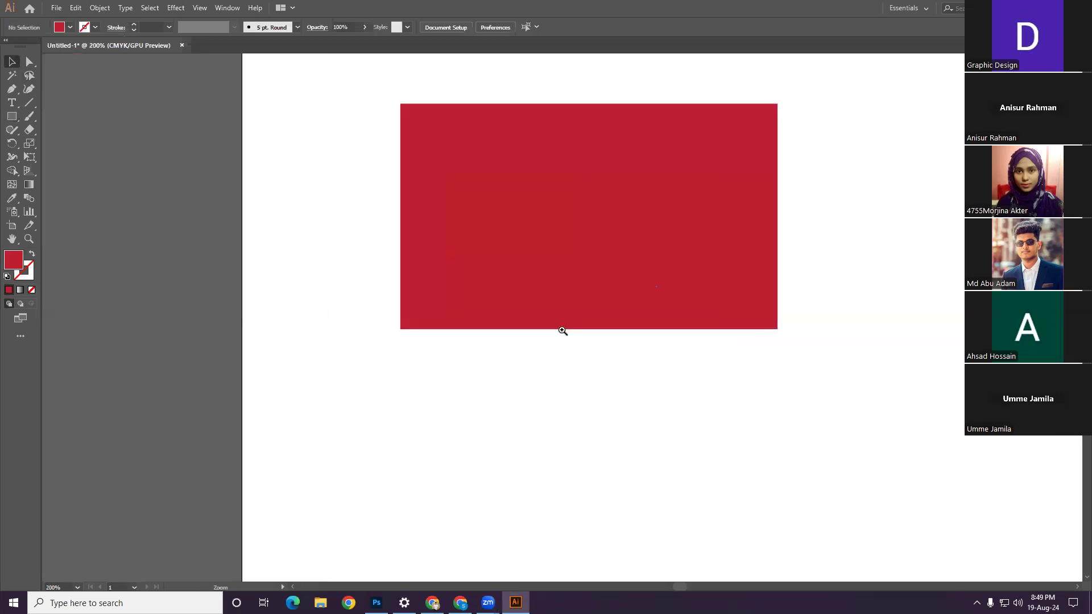
scroll(562, 331, "up", 2)
scroll(563, 334, "up", 1)
scroll(563, 334, "up", 1)
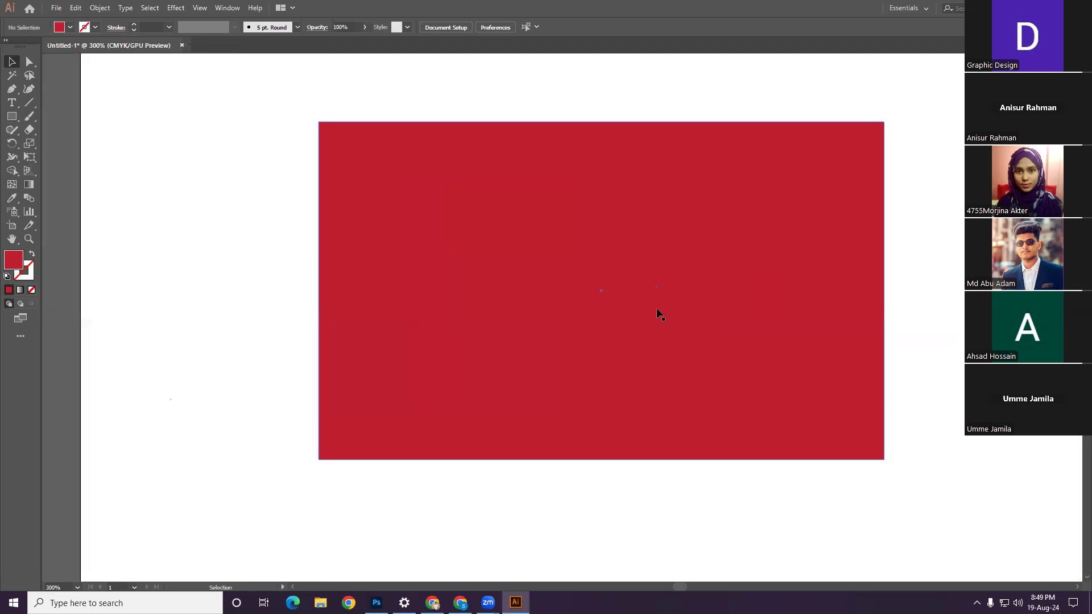
left_click(386, 202)
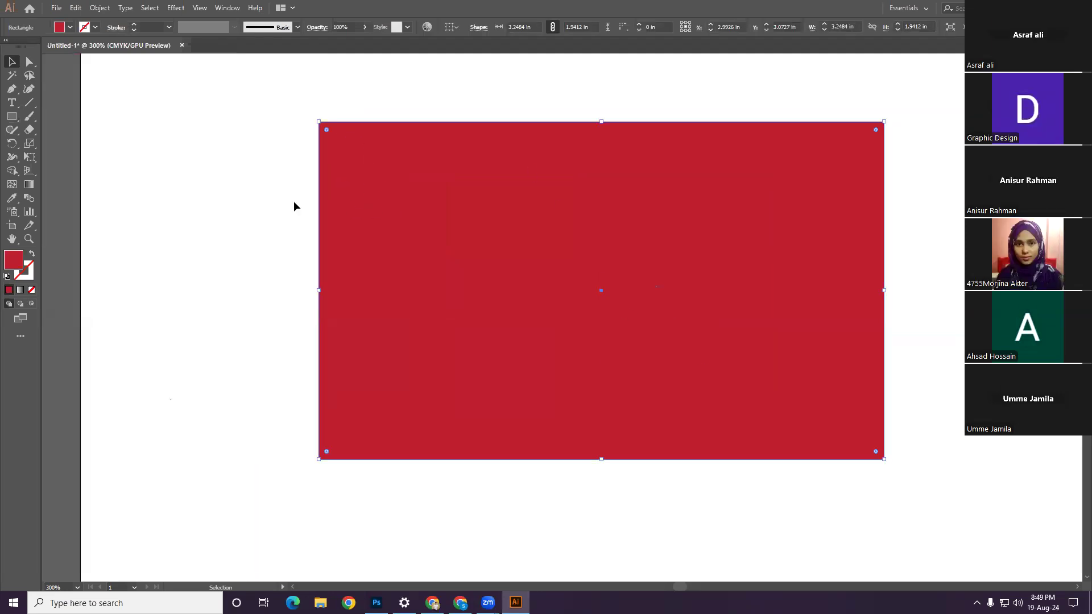
left_click(276, 211)
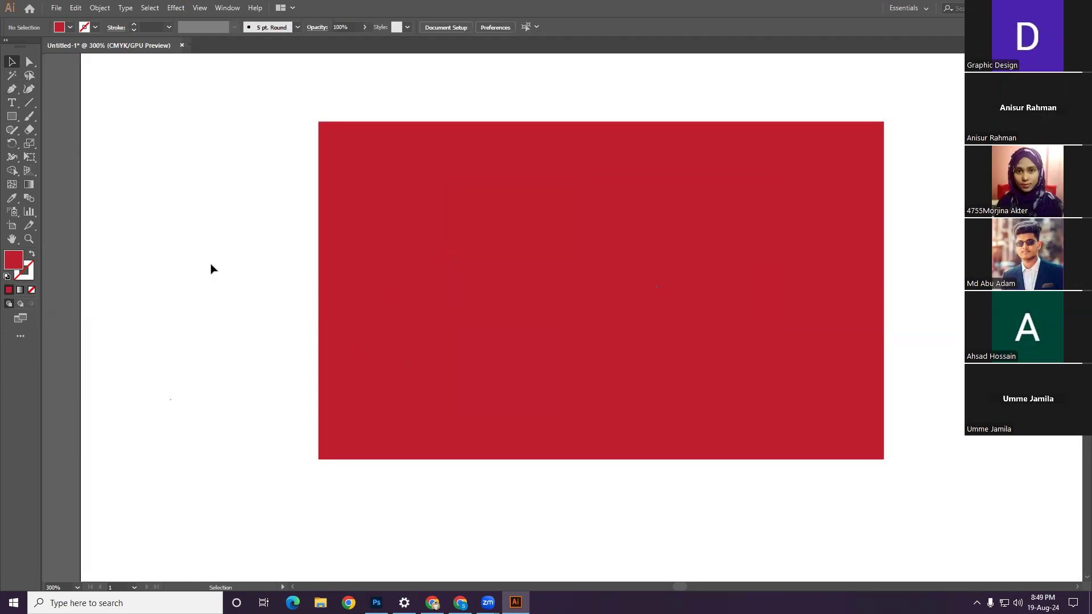
key("ctrl+alt+space")
left_click(461, 356, "ctrl+alt")
left_click(461, 356, "ctrl+alt")
Step: Move the dark red rectangle around the artboard and leave its center at about X 3.22 in, Y 3.13 in
scroll(480, 381, "right", 3)
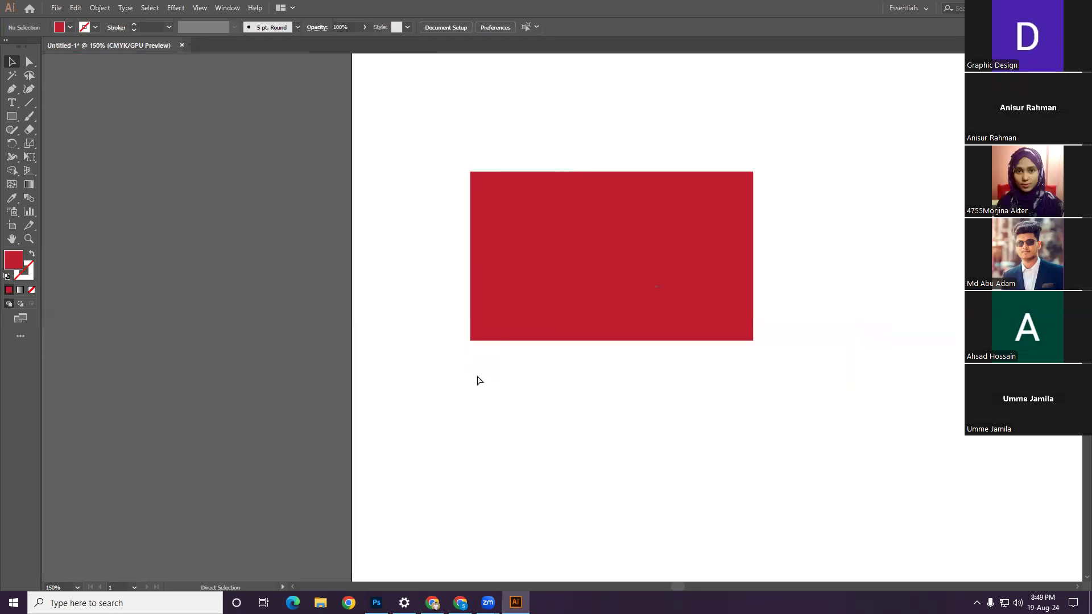
scroll(477, 379, "right", 1)
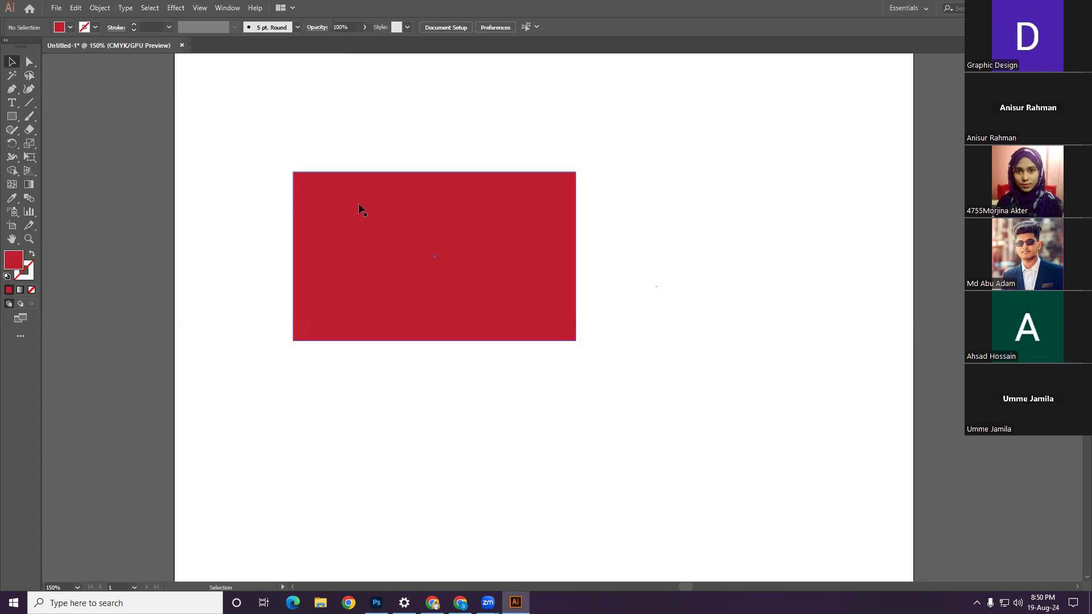
left_click_drag(331, 209, 659, 292)
left_click_drag(548, 258, 237, 181)
left_click_drag(333, 219, 726, 268)
left_click_drag(715, 340, 581, 342)
left_click_drag(581, 342, 402, 222)
left_click_drag(402, 221, 452, 255)
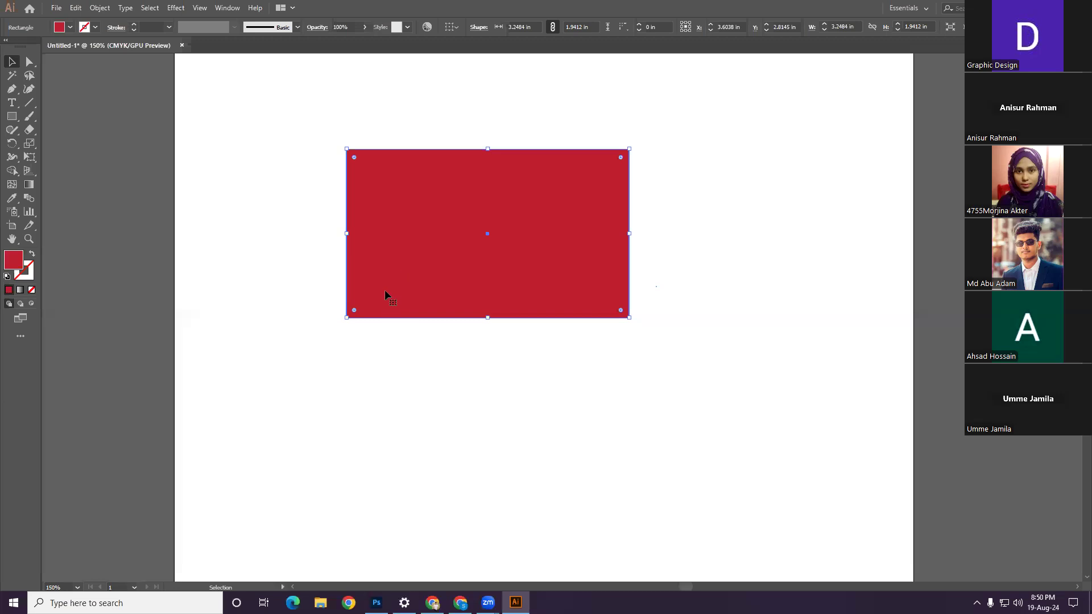
left_click_drag(404, 204, 382, 252)
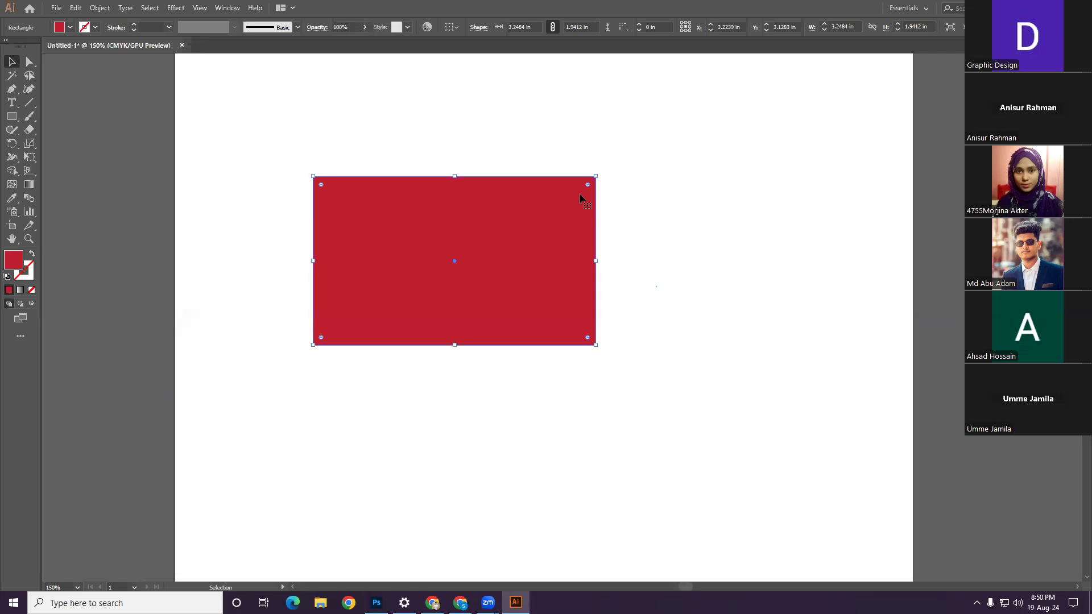
Step: Resize the dark red rectangle from its upper-right corner to about 2.44 by 1.95 in
left_click_drag(598, 174, 525, 175)
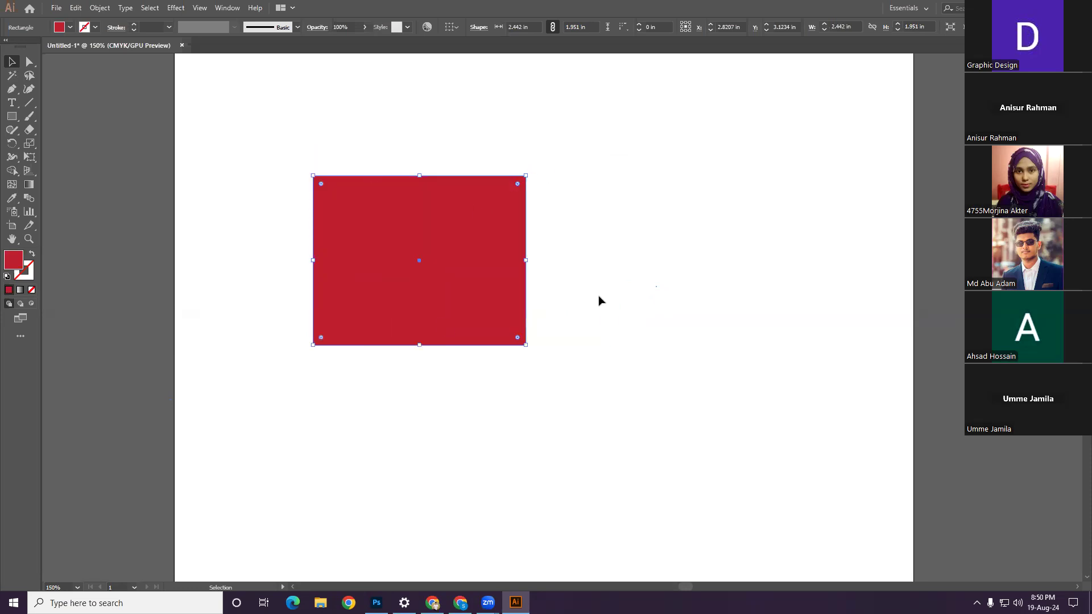
Step: Resize the red rectangle from its sides, reposition it, and scale it about its center to about 3.30 by 1.83 in
left_click_drag(526, 259, 833, 254)
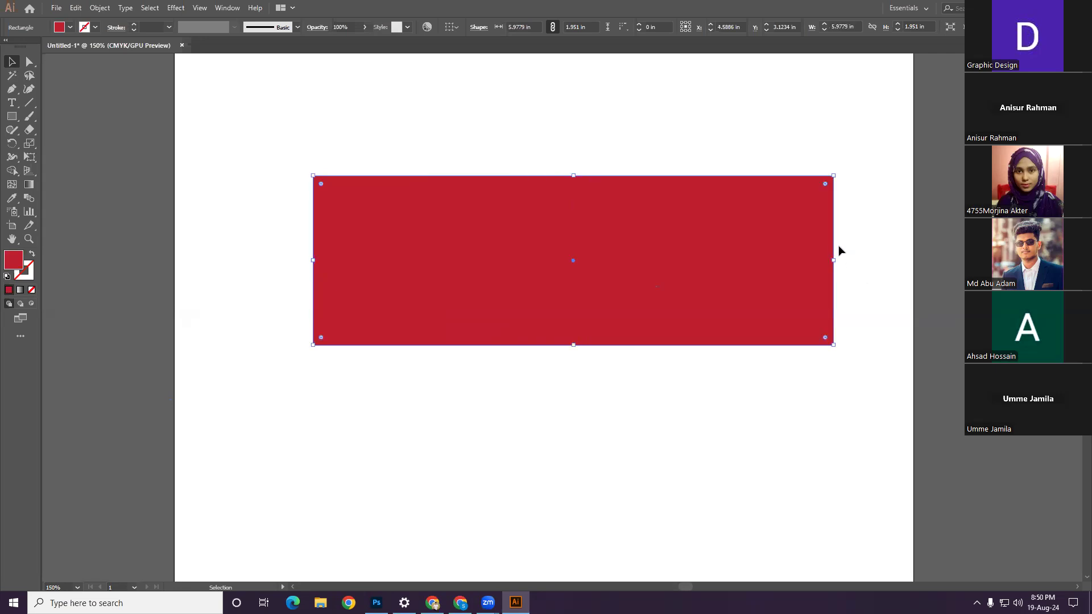
left_click_drag(312, 260, 163, 261)
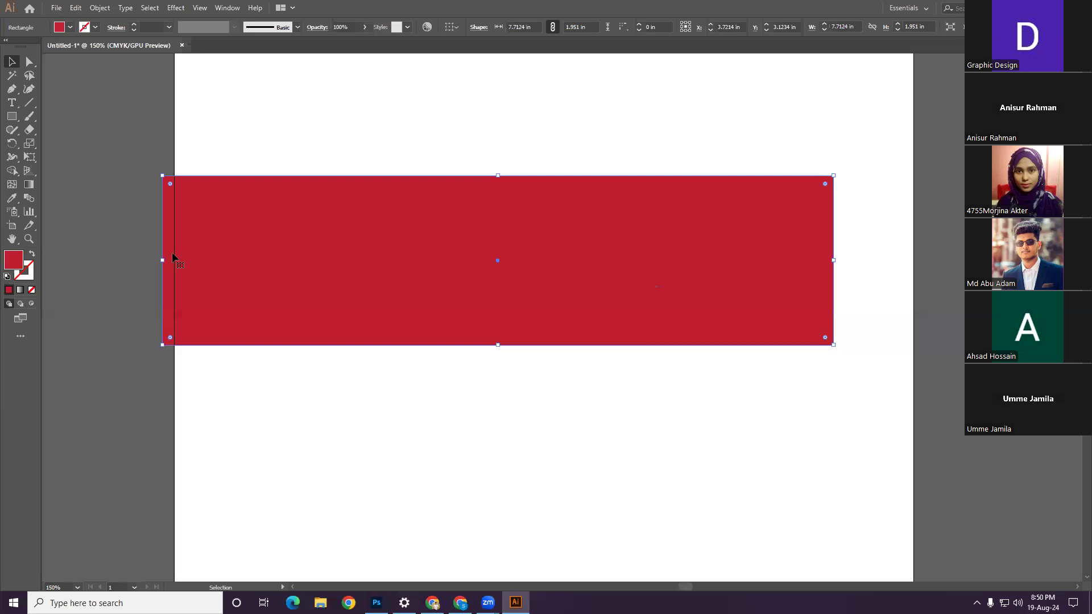
left_click_drag(162, 260, 526, 260)
left_click_drag(703, 294, 555, 279)
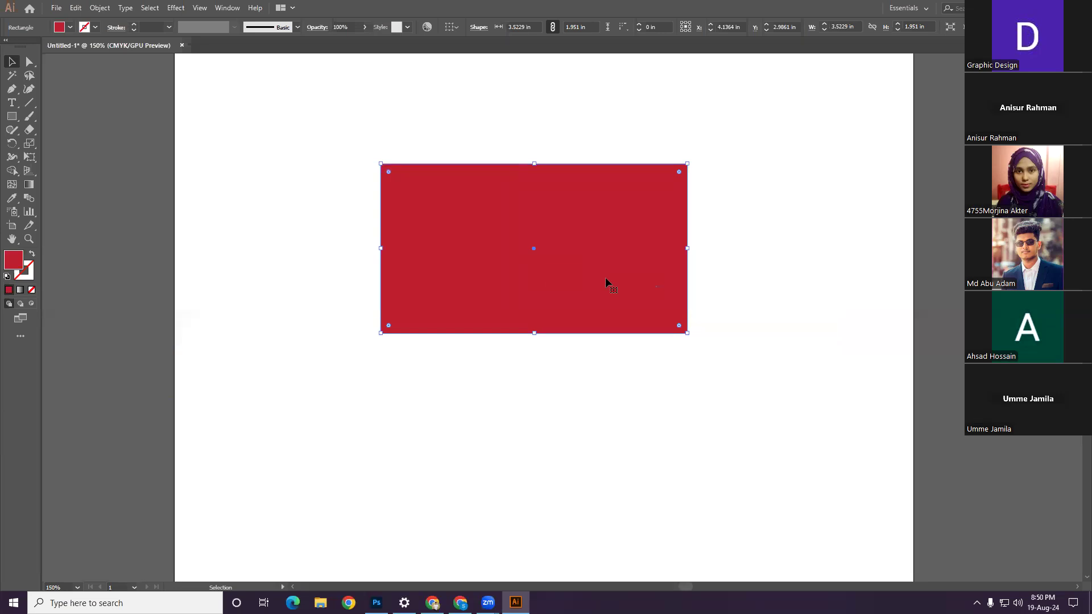
mouse_move(687, 333)
left_mouse_down()
mouse_move(663, 315)
mouse_move(678, 329)
left_mouse_up()
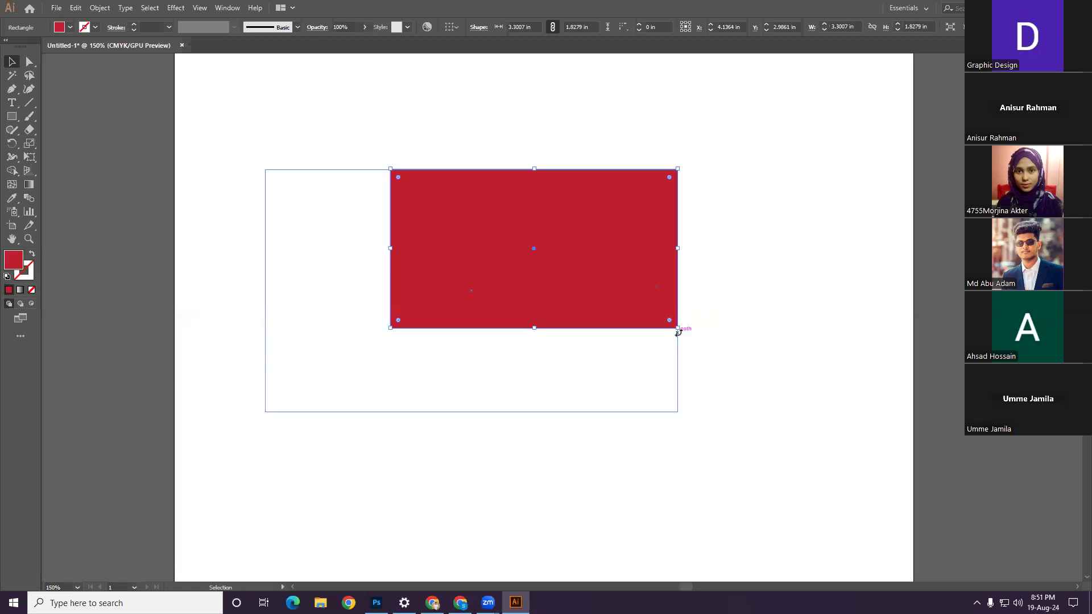
Step: Delete the red rectangle from the artboard
left_click(728, 305)
left_click(581, 282)
key("Delete")
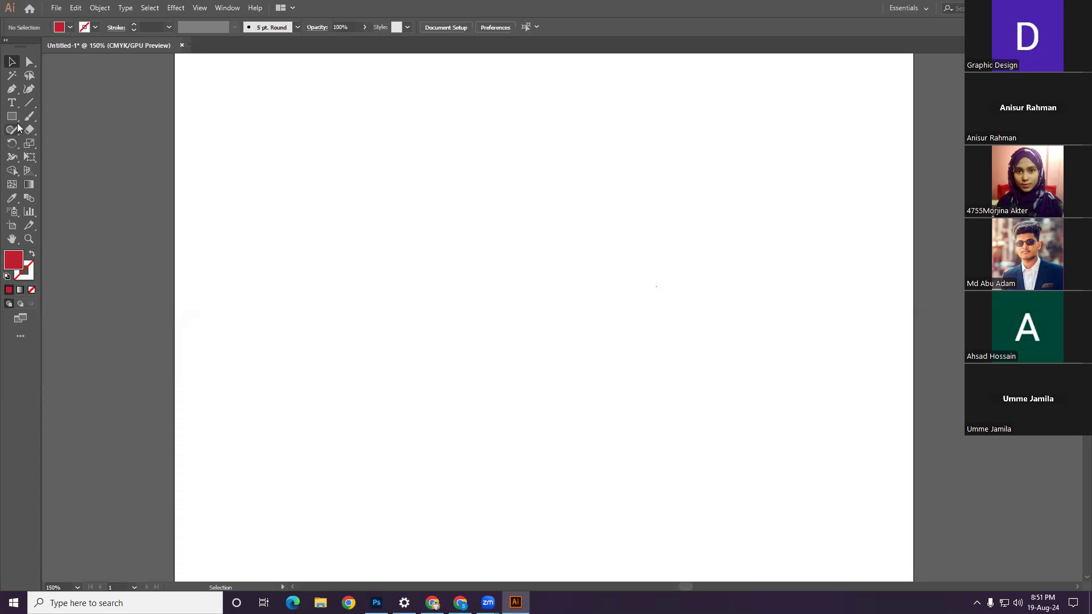
Step: Draw a circle about 2.29 in across with the Ellipse tool and move its center to about X 4.00 in, Y 3.63 in
right_click(13, 118)
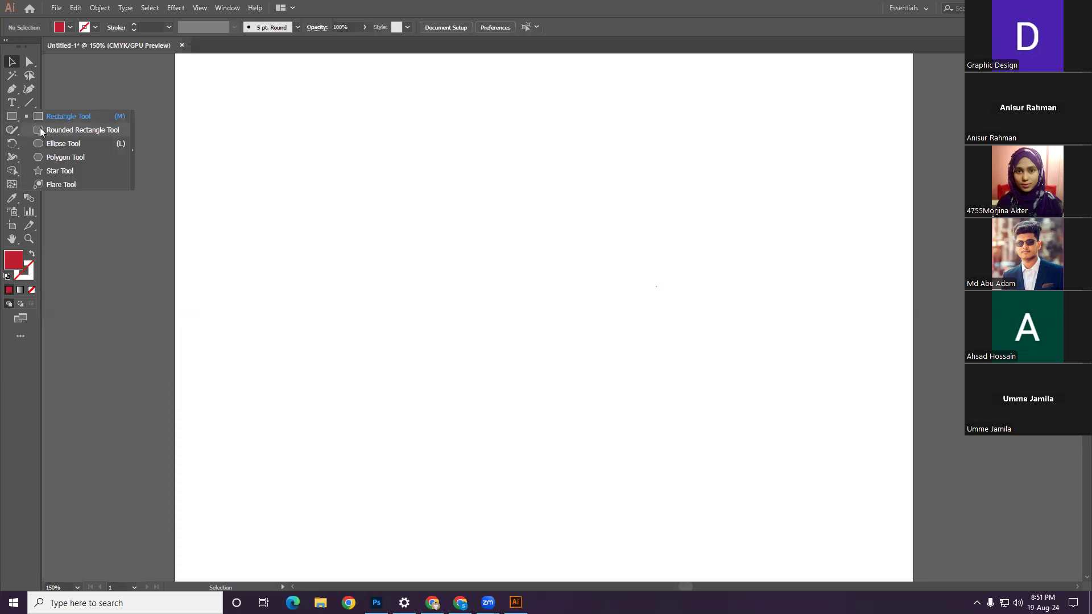
left_click(45, 143)
mouse_move(395, 192)
left_mouse_down()
mouse_move(546, 350)
mouse_move(494, 273)
left_mouse_up()
key("v")
left_click_drag(438, 199, 583, 298)
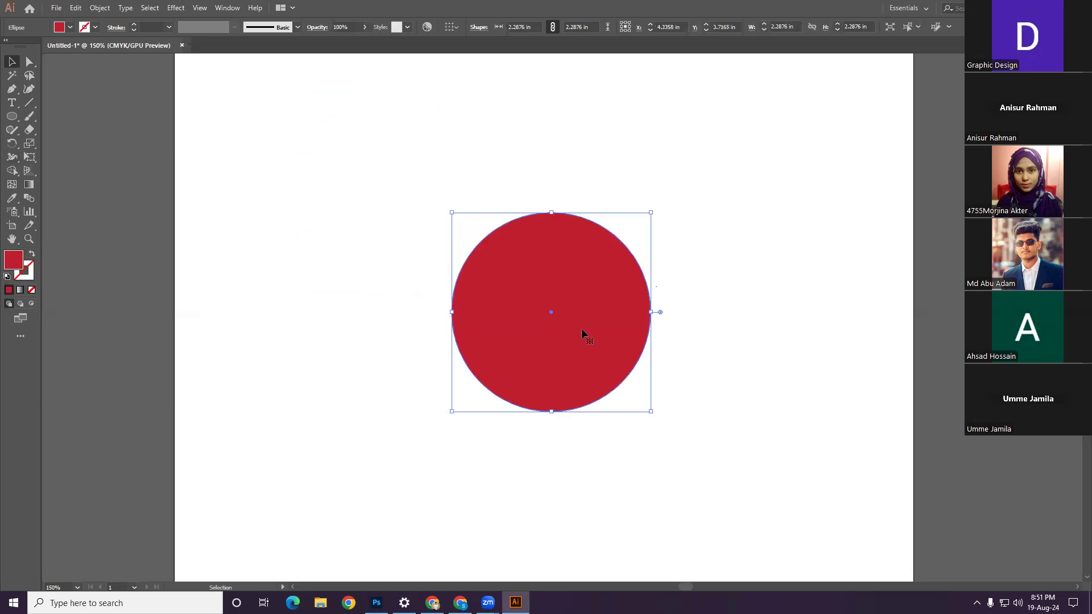
left_click_drag(575, 321, 542, 302)
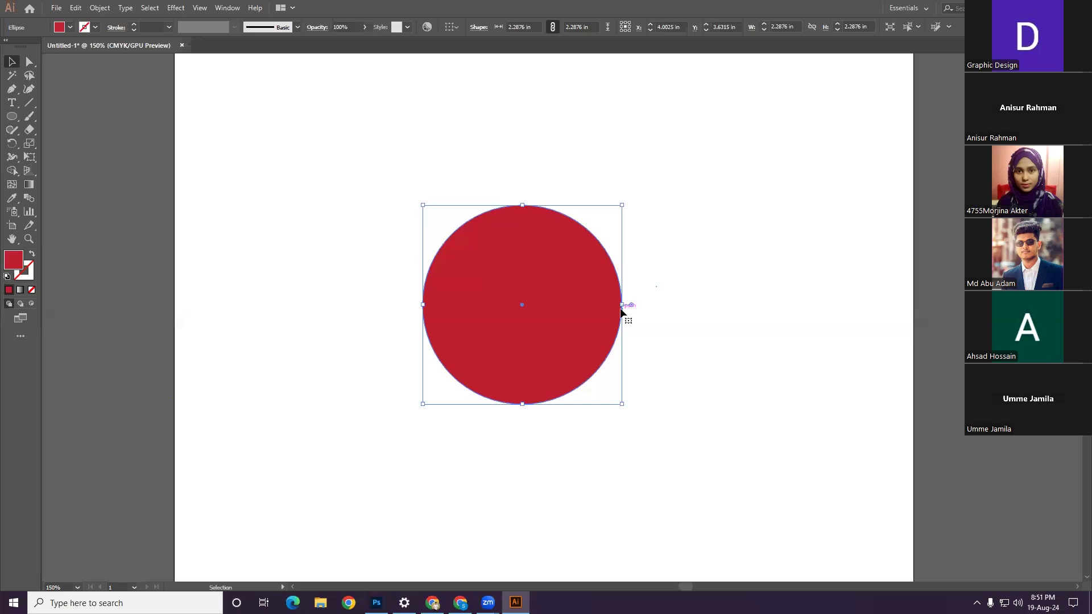
Step: Try narrowing the circle from one side to about 1.94 in wide, and undo the change
left_click_drag(622, 305, 591, 310)
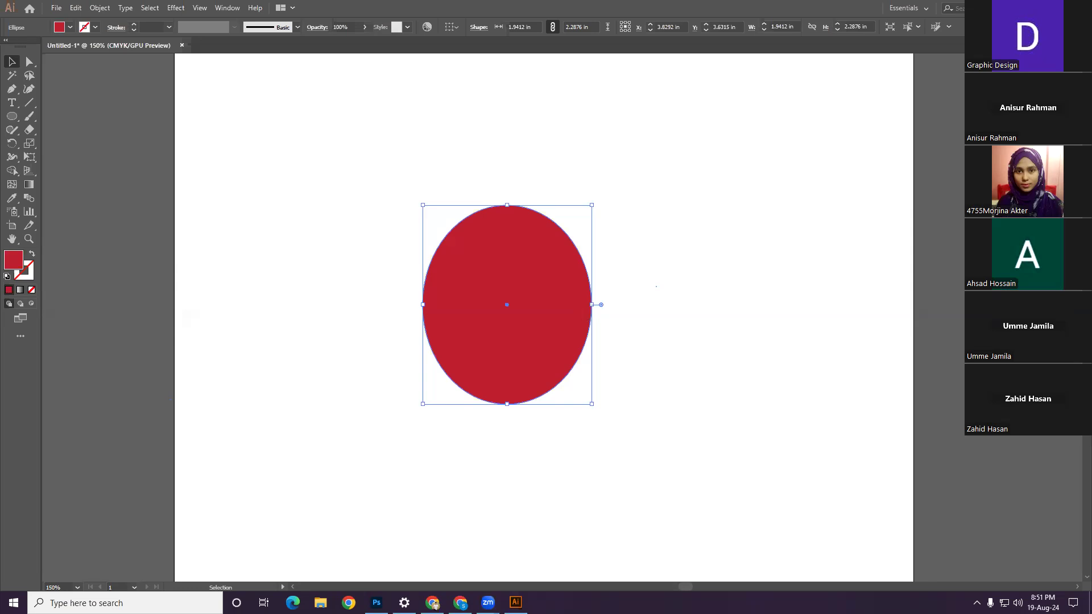
left_click(309, 488)
key("ctrl+z")
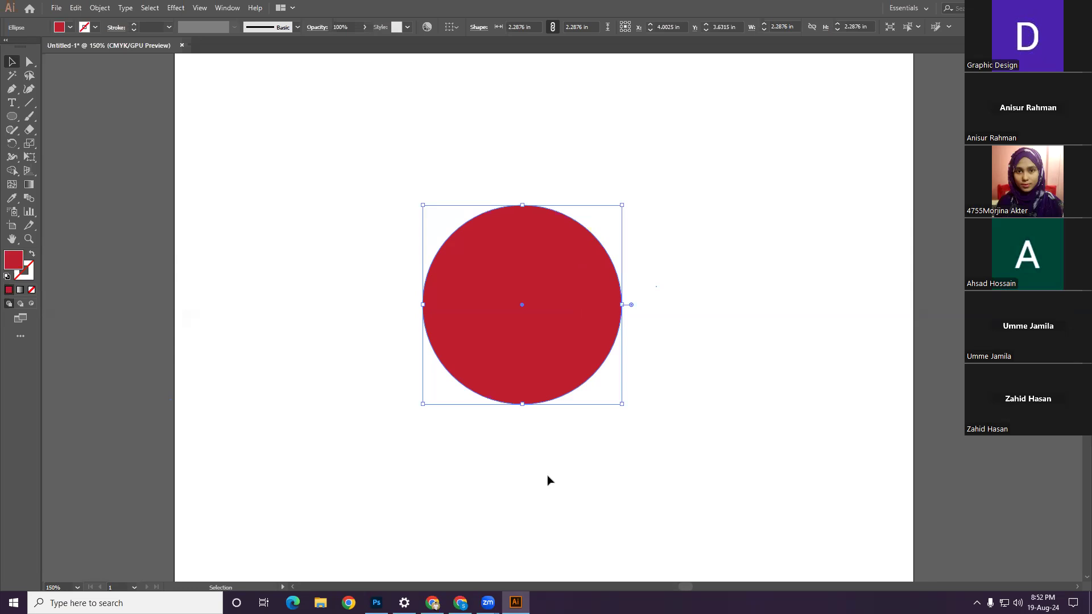
Step: Scale the circle proportionally about its center to about 3.05 in across, and delete it
key("shift")
left_click_drag(620, 405, 726, 445)
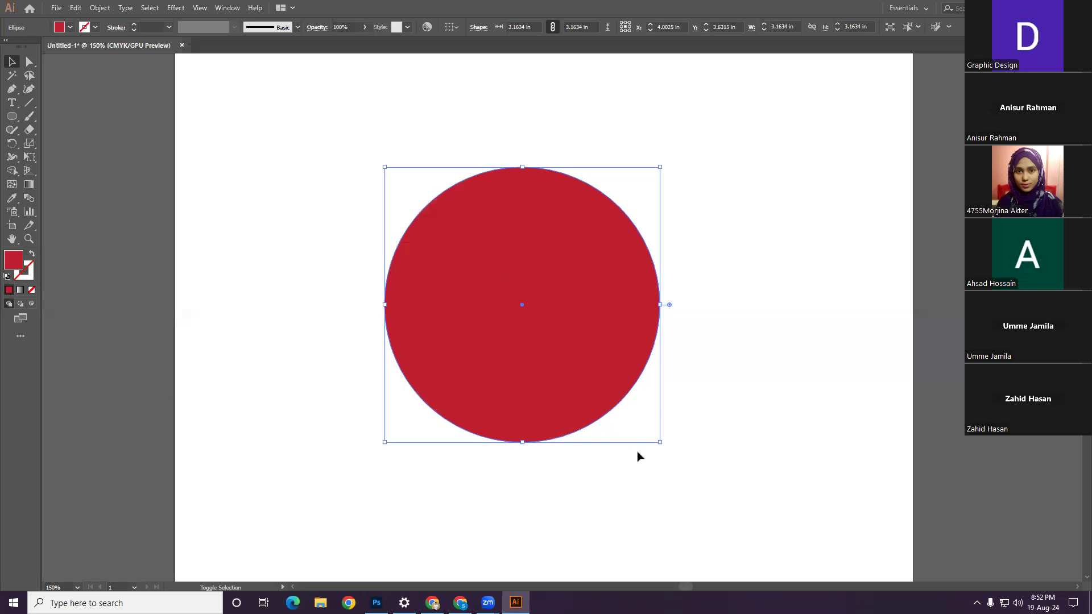
mouse_move(660, 442)
left_mouse_down()
mouse_move(634, 407)
mouse_move(673, 441)
left_mouse_up()
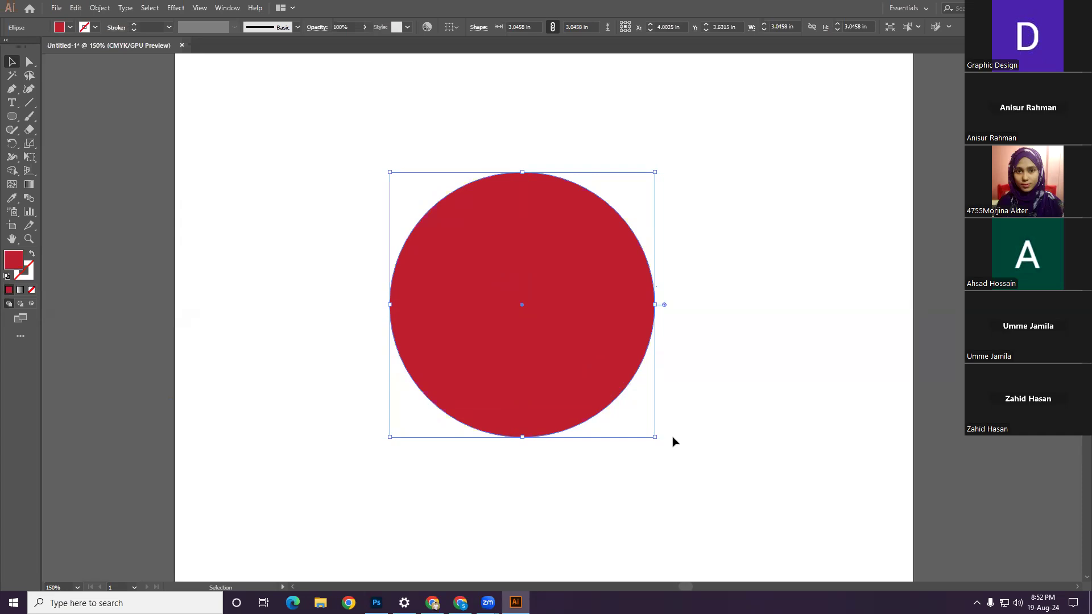
key("Delete")
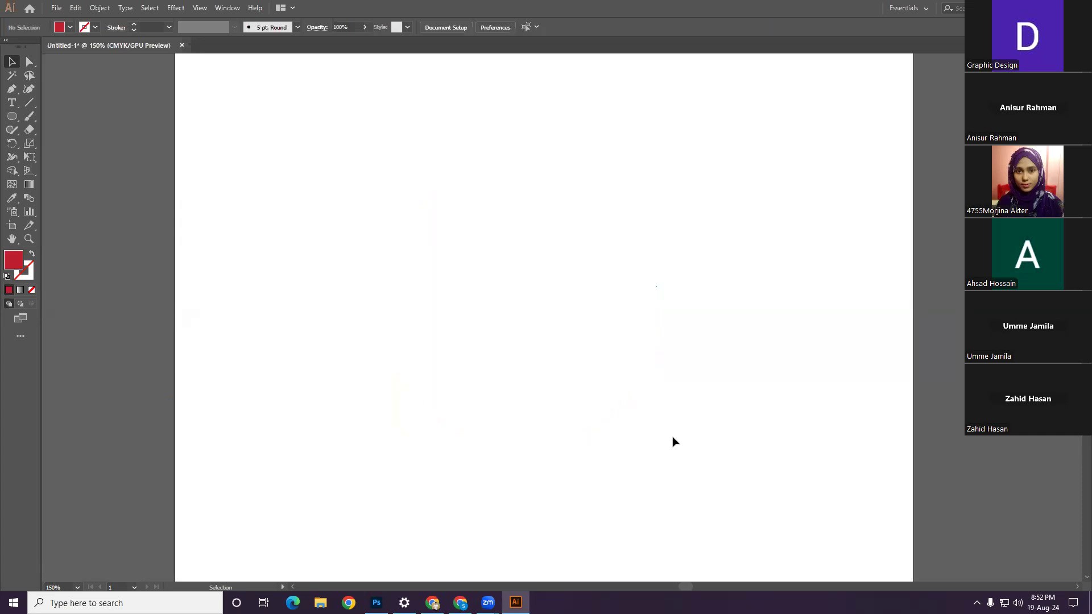
Step: Draw a rectangle about 3.25 by 2.21 in and resize it with the Selection tool to about 3.93 by 2.91 in
left_click_drag(12, 116, 52, 117)
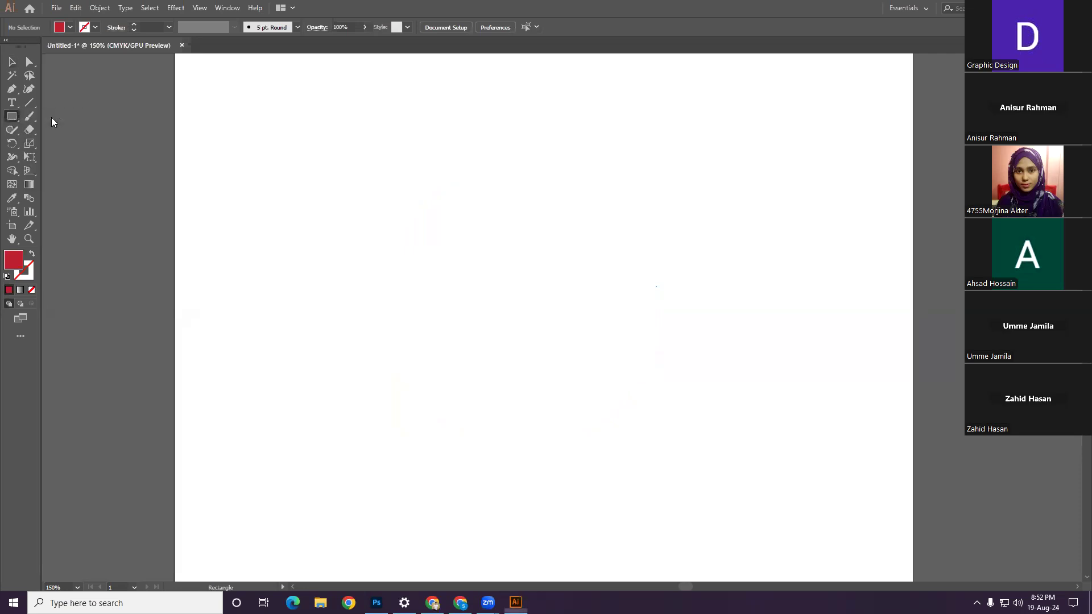
left_click_drag(353, 191, 636, 383)
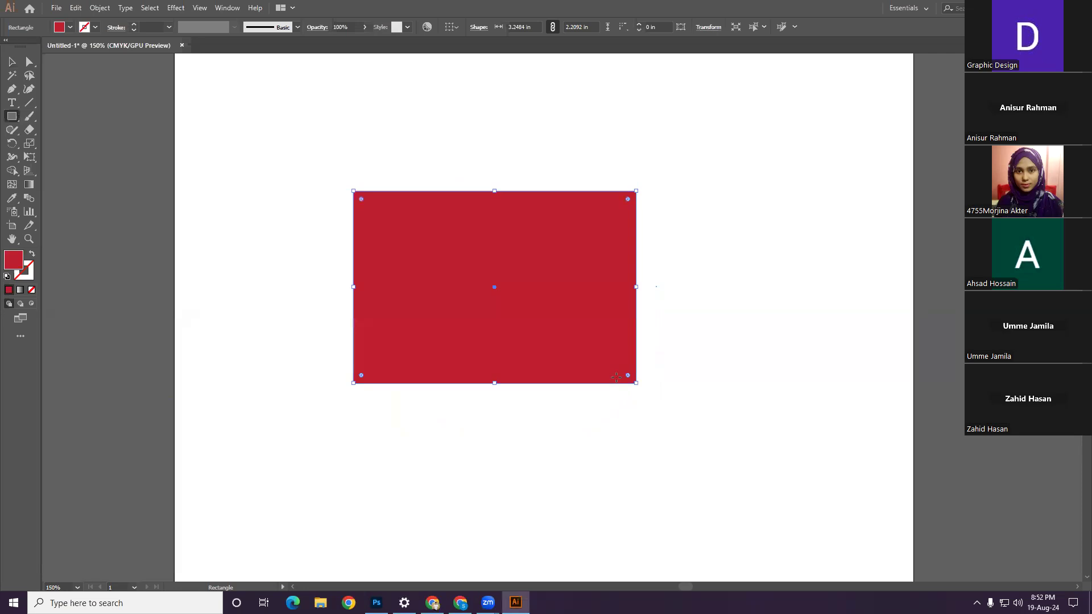
left_click(12, 62)
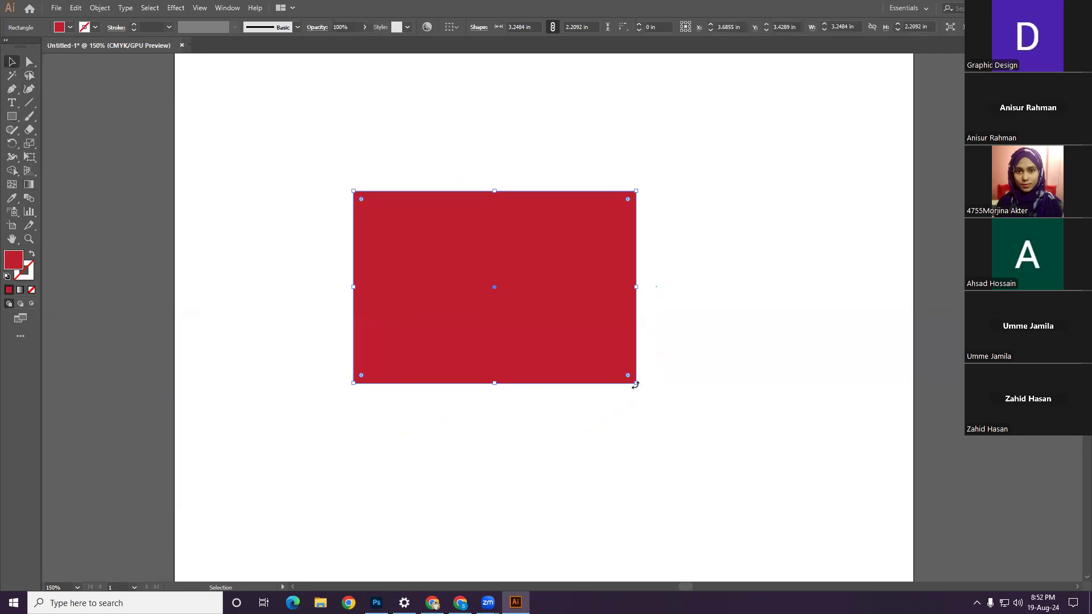
mouse_move(636, 382)
left_mouse_down()
mouse_move(611, 355)
mouse_move(643, 380)
left_mouse_up()
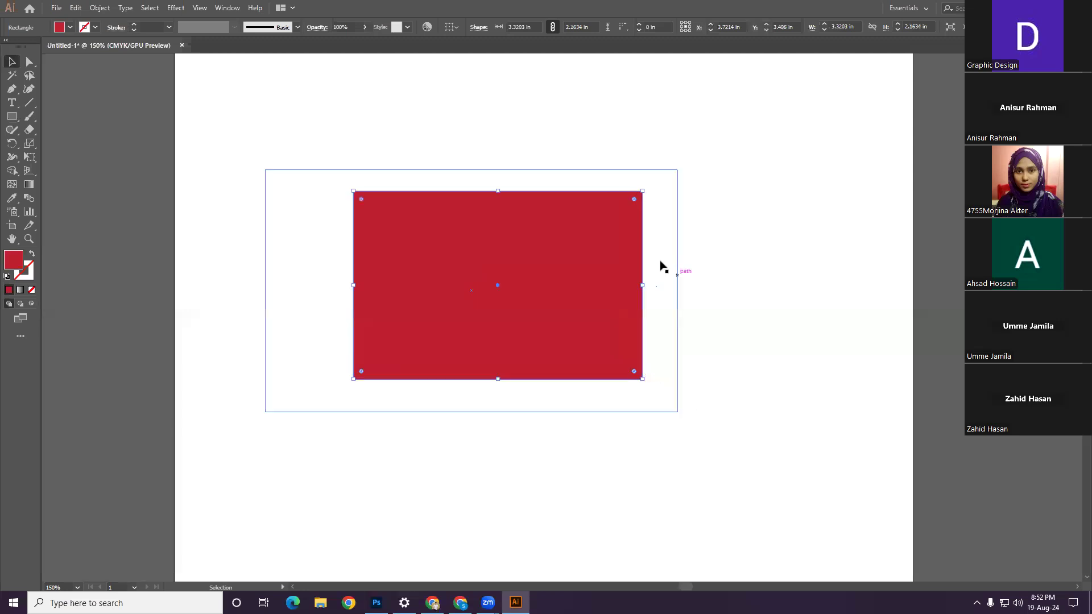
left_click_drag(642, 285, 608, 285)
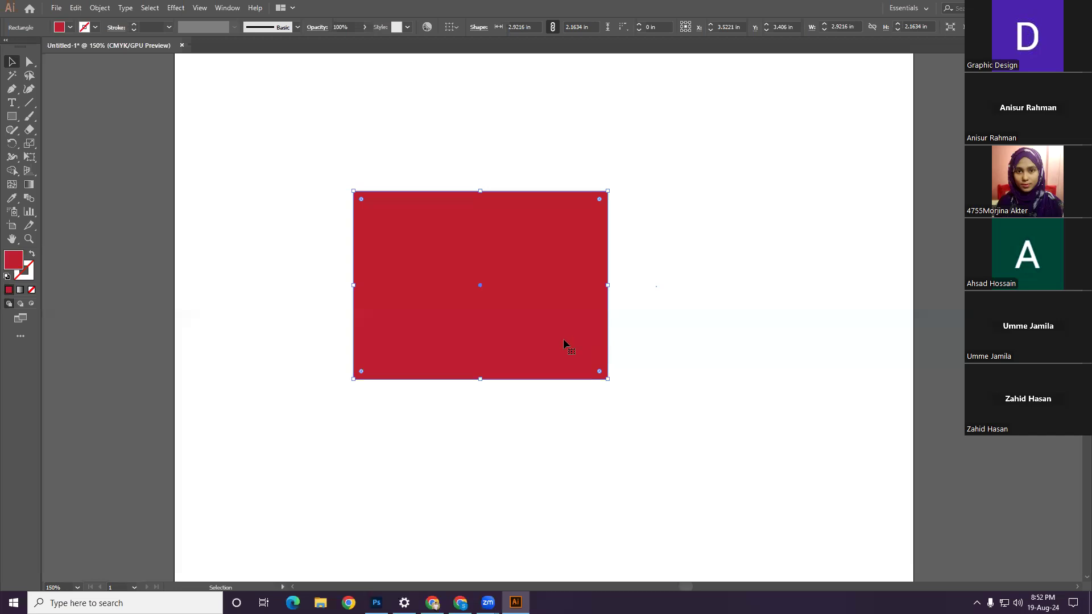
left_click_drag(609, 379, 655, 414)
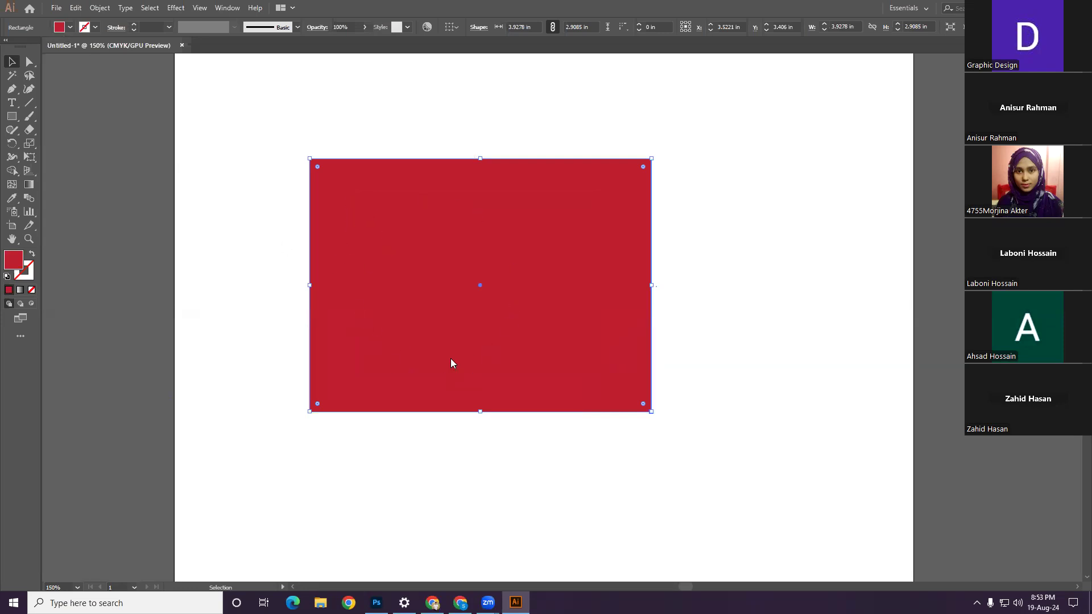
Step: Try several fill swatches on the rectangle, including magenta, and settle on bright red
left_click(59, 27)
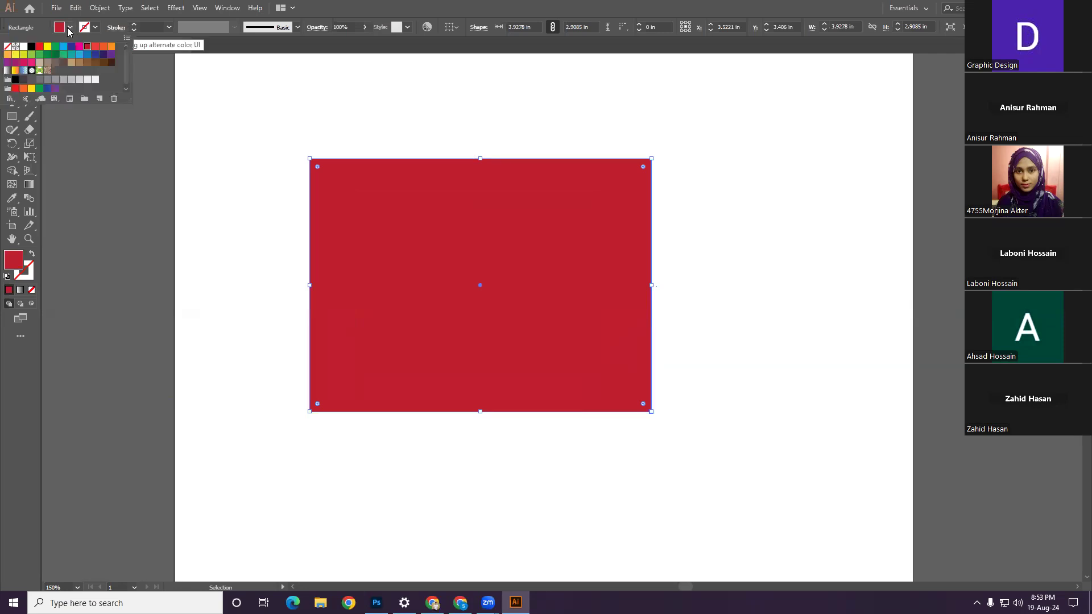
left_click(47, 46)
left_click(56, 46)
left_click(64, 46)
left_click(79, 46)
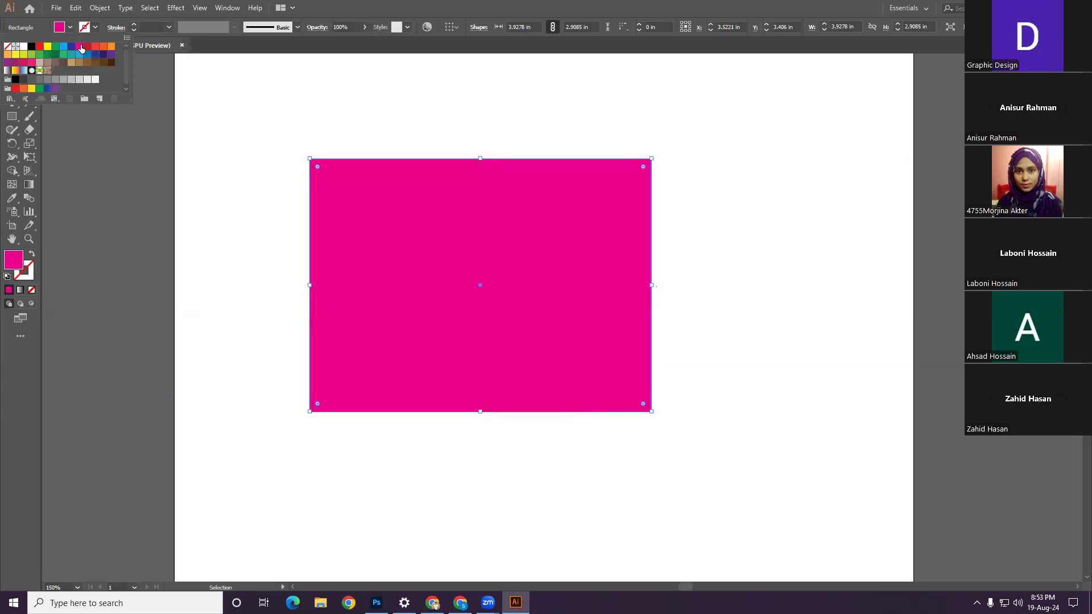
left_click(64, 48)
left_click(40, 46)
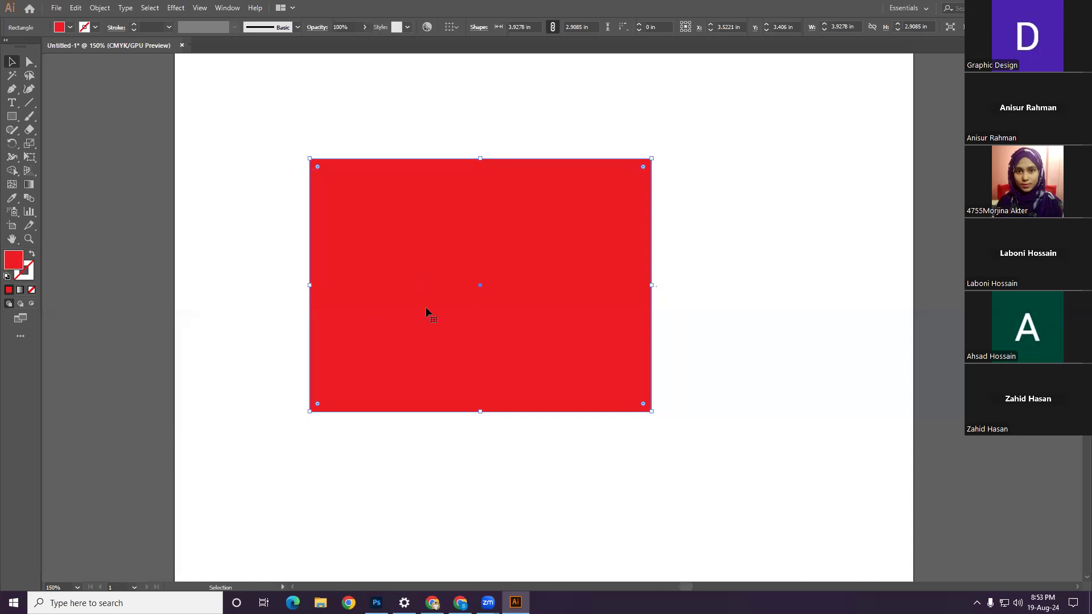
Step: Try blue, red, pink and violet shades for the rectangle's fill in the Color Picker, and apply purple 7F057F
double_click(14, 264)
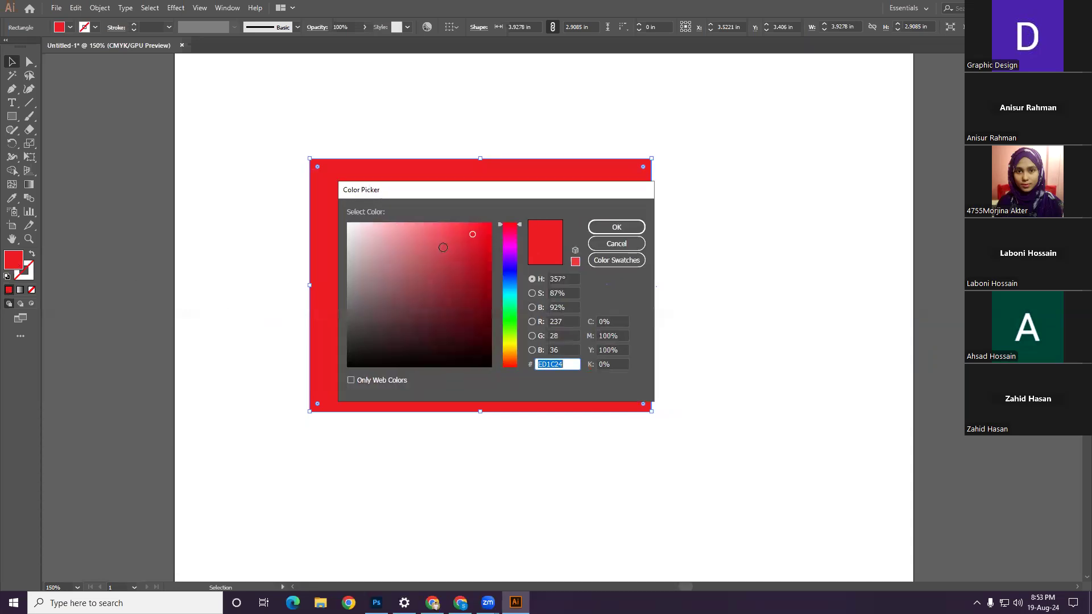
left_click(508, 270)
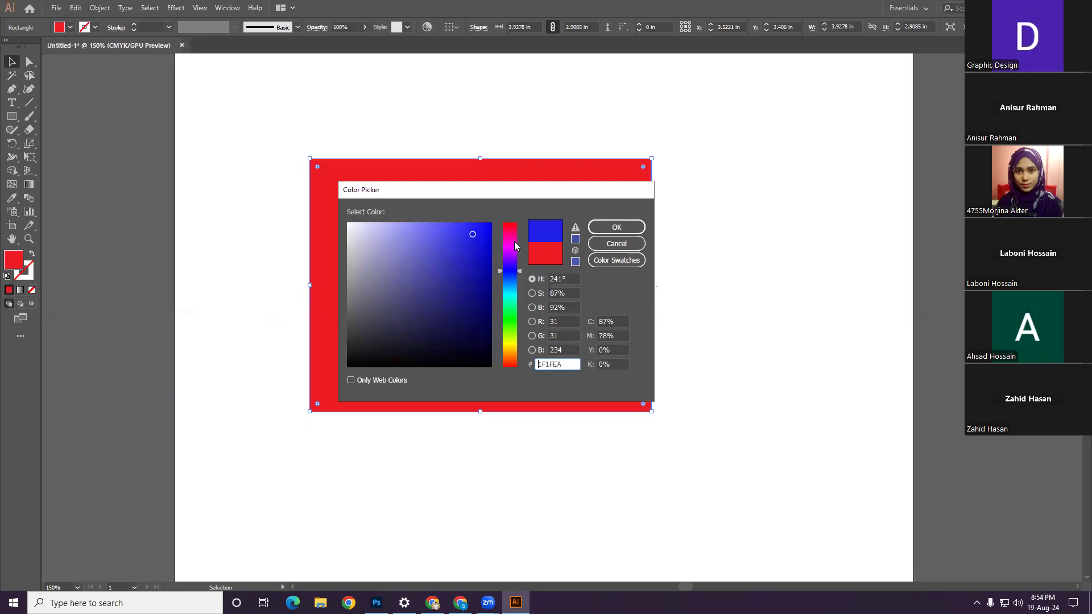
left_click(484, 233)
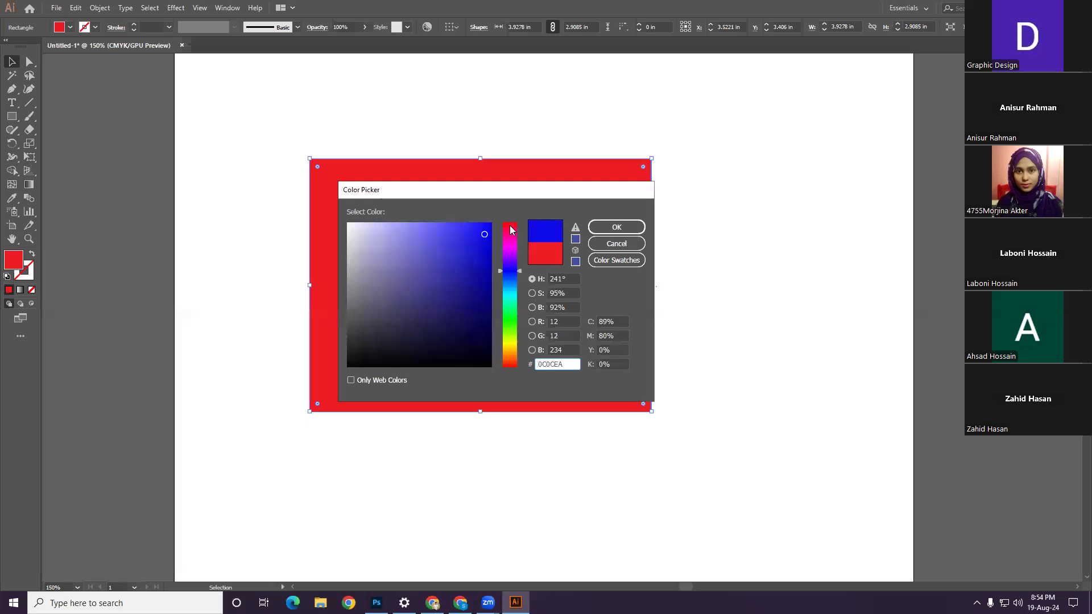
left_click(510, 225)
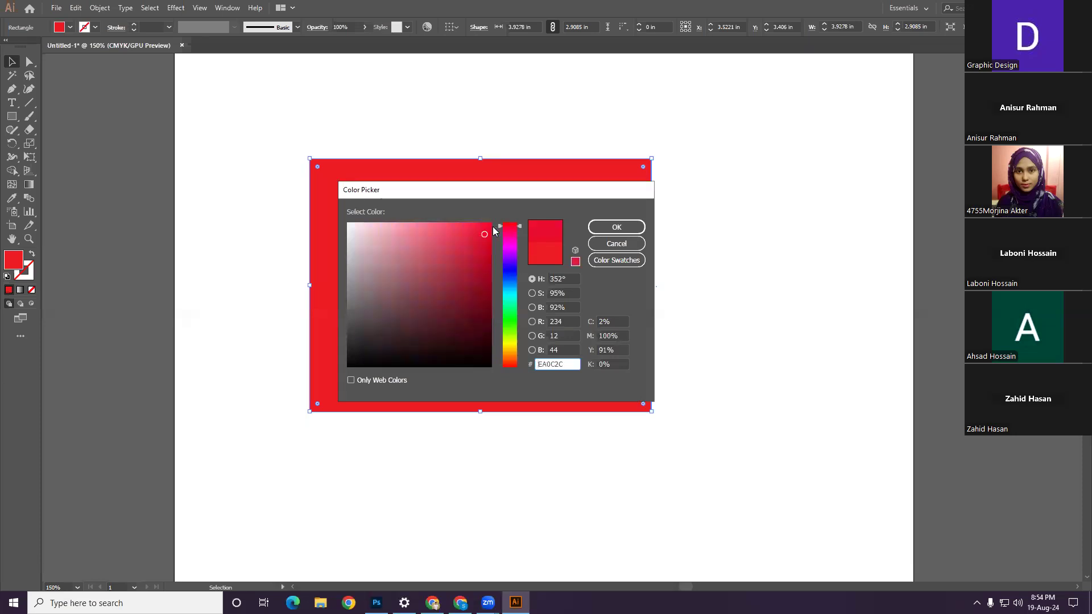
left_click(477, 240)
left_click_drag(476, 240, 416, 243)
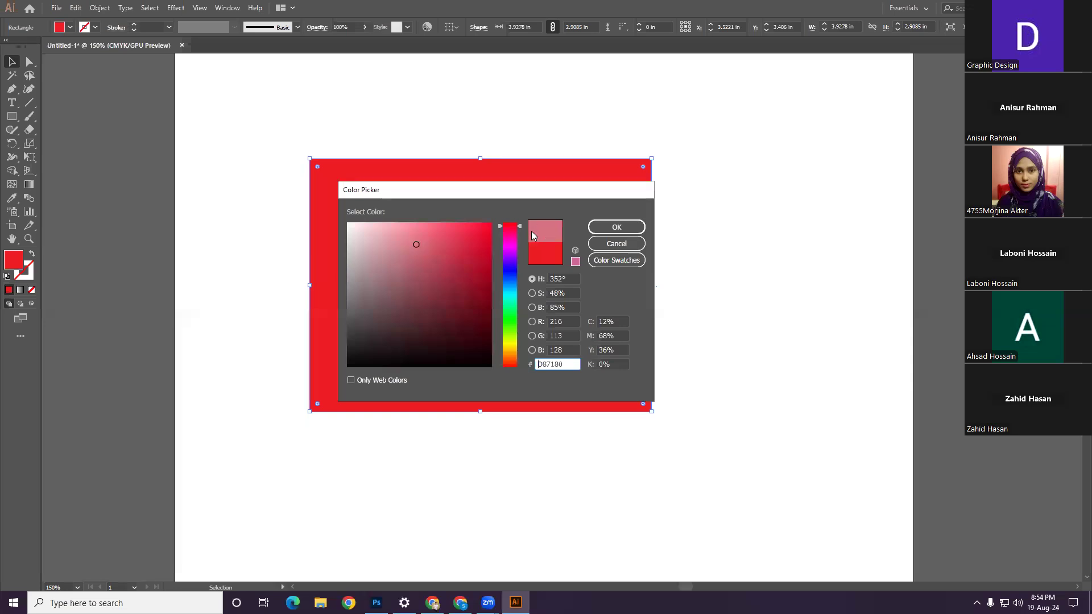
left_click_drag(452, 251, 456, 292)
left_click(503, 266)
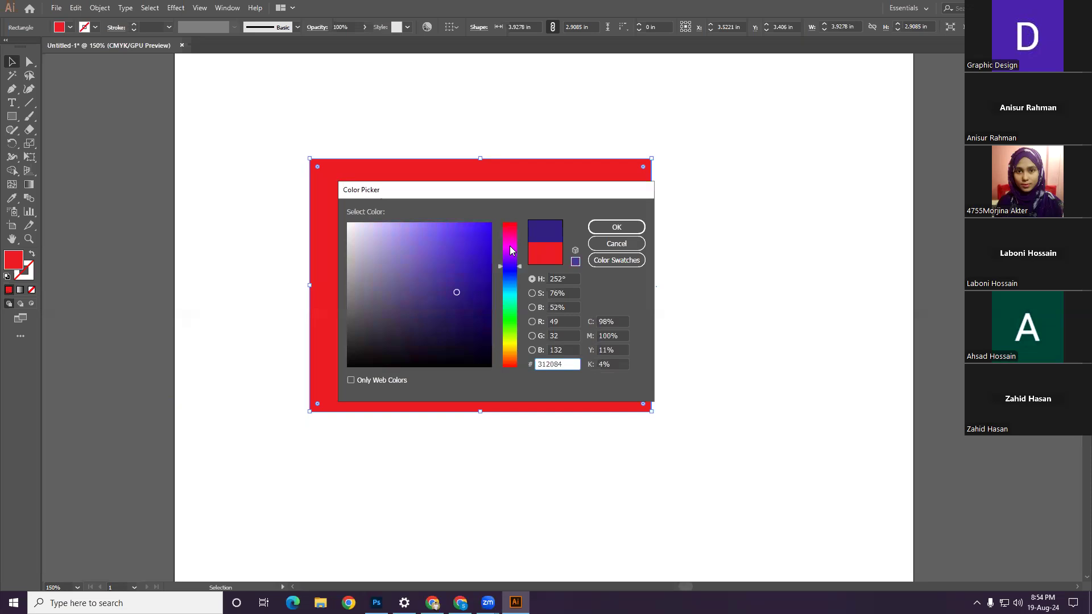
left_click(510, 246)
left_click(478, 245)
mouse_move(477, 245)
left_mouse_down()
mouse_move(480, 265)
mouse_move(486, 230)
mouse_move(486, 294)
left_mouse_up()
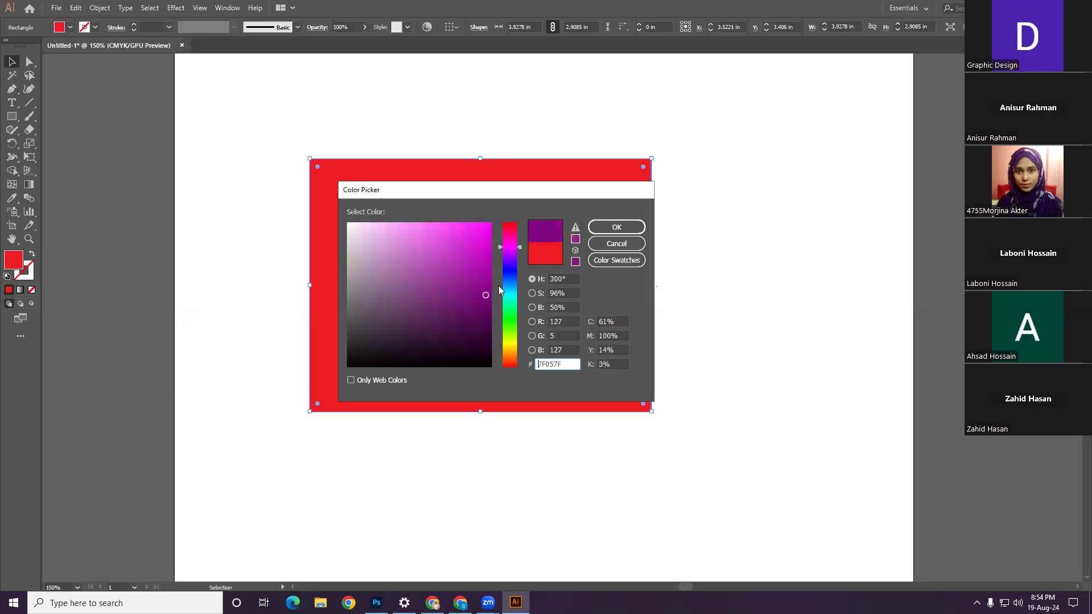
left_click(617, 227)
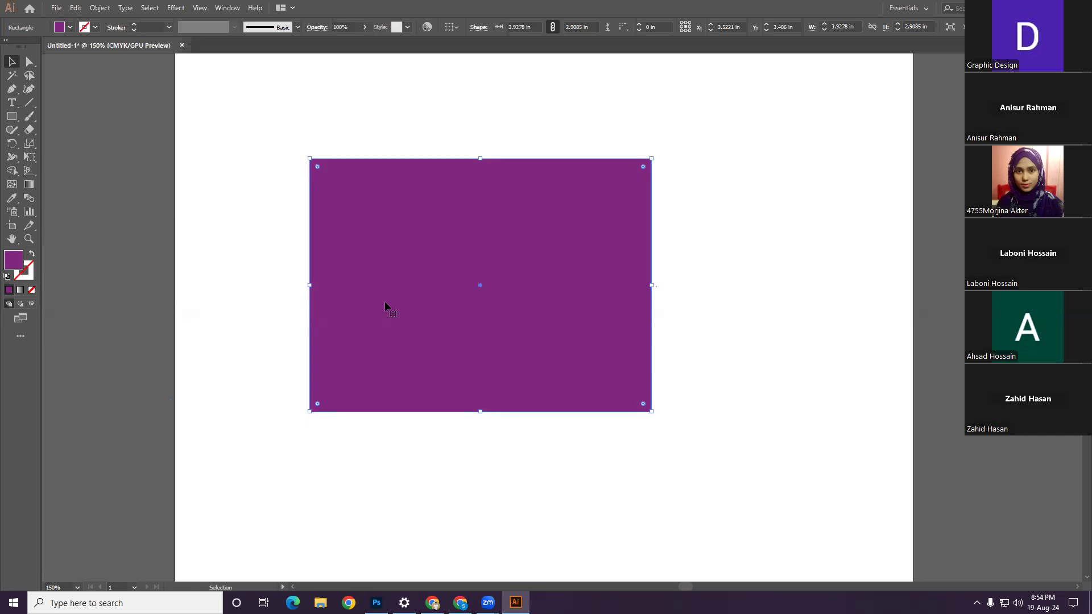
Step: Set the rectangle's fill to green 80A802 in the Color Picker
double_click(13, 261)
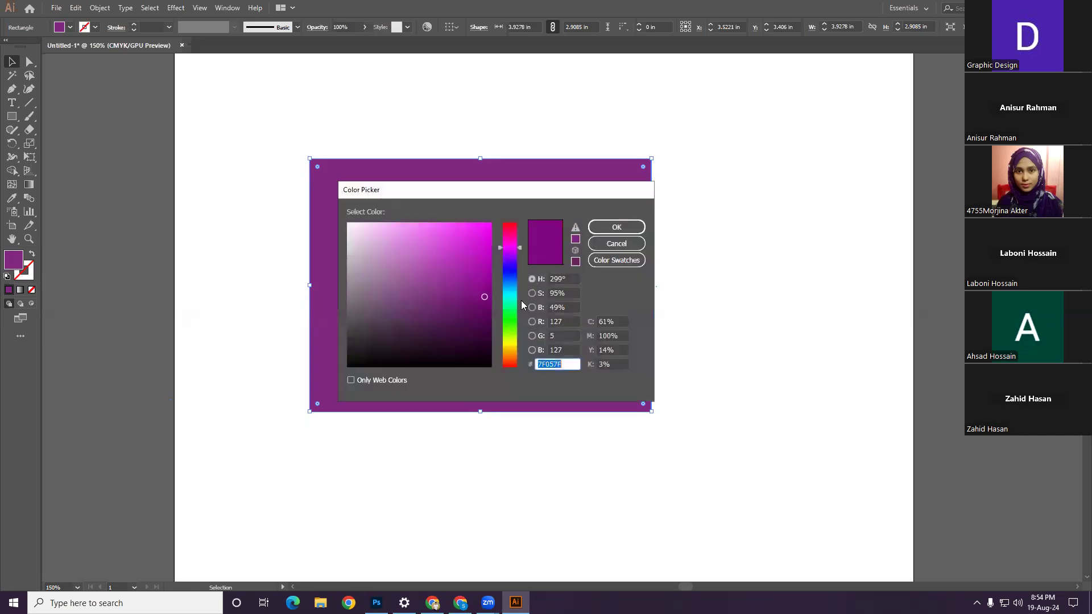
left_click_drag(515, 314, 515, 328)
left_click(484, 263)
left_click(480, 308)
left_click(489, 272)
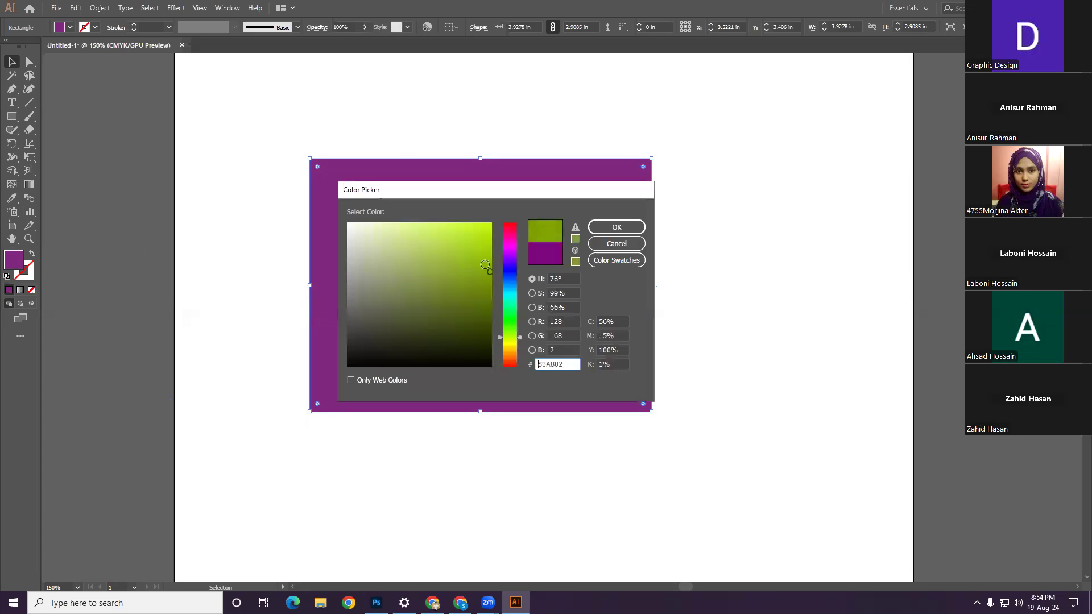
left_click(616, 227)
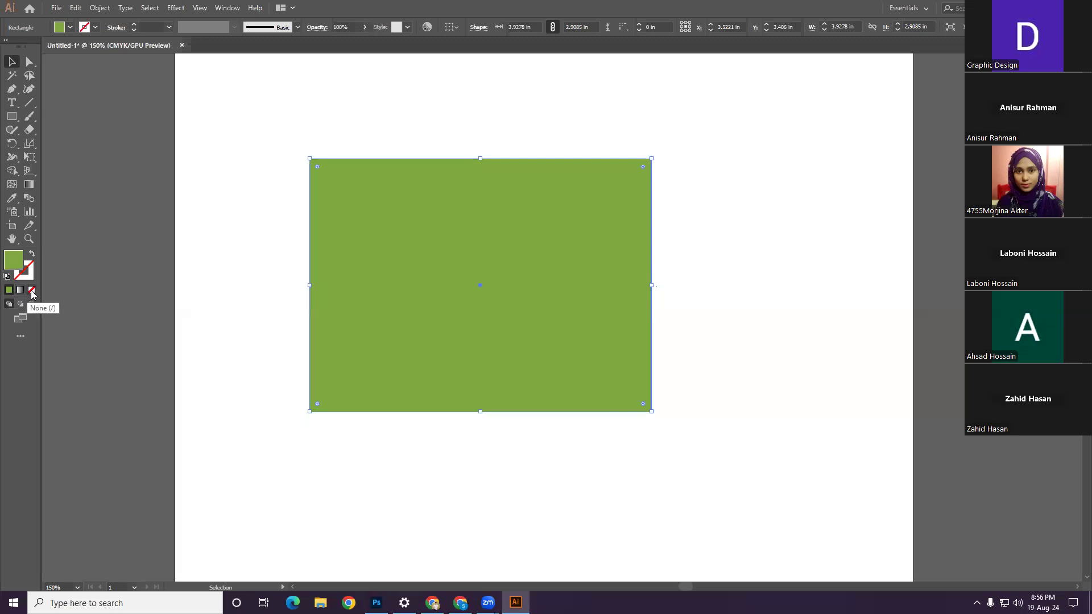
Step: Set the rectangle's fill to None and restore the solid green fill
left_click(32, 291)
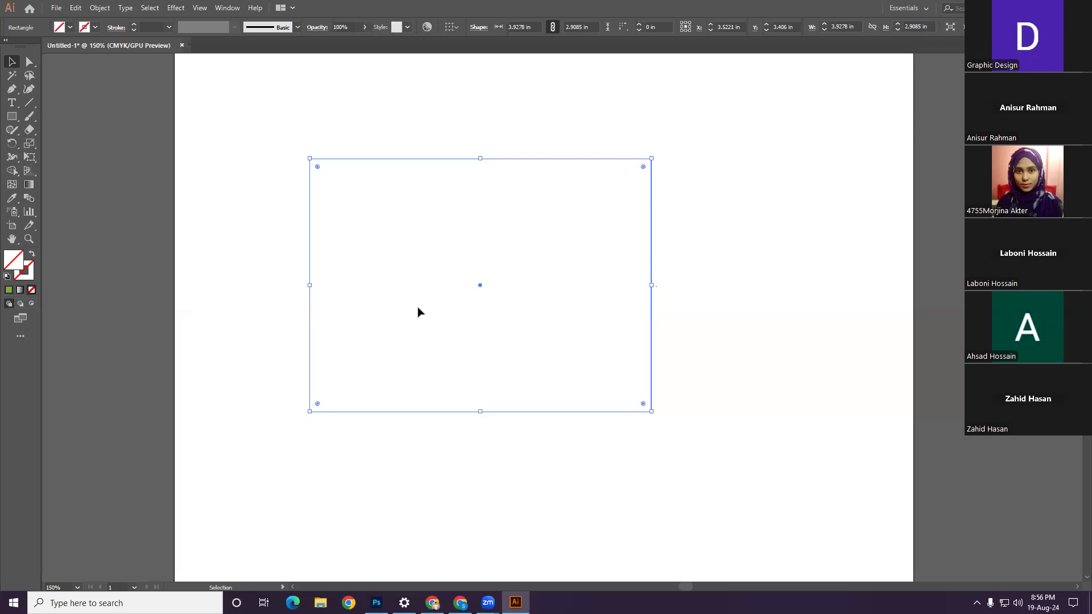
left_click(9, 291)
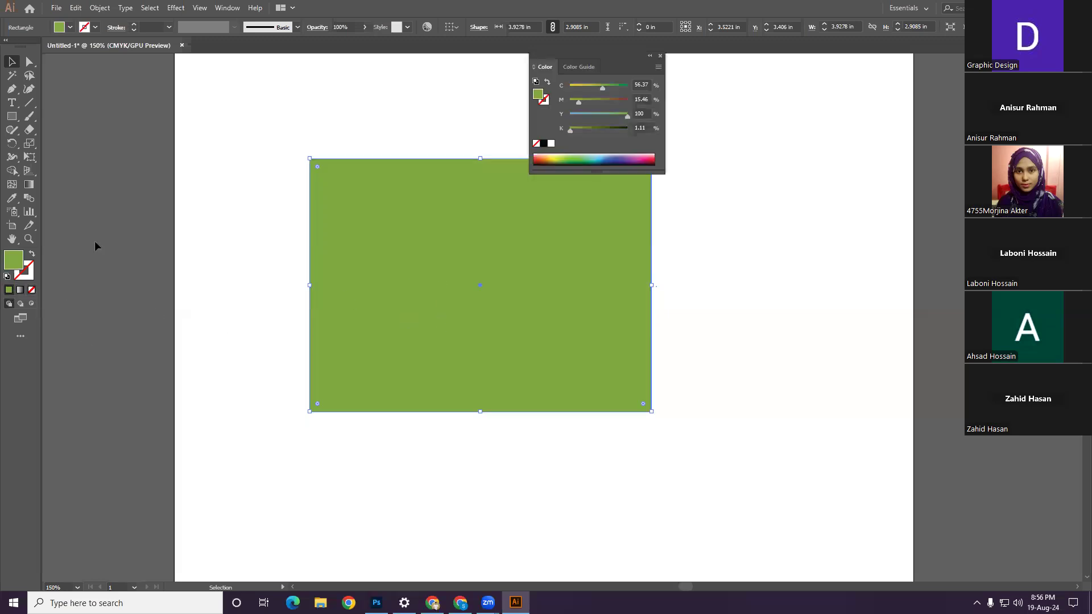
Step: Set the rectangle's fill to teal 04A58E in the Color Picker and close the Color panel
double_click(12, 263)
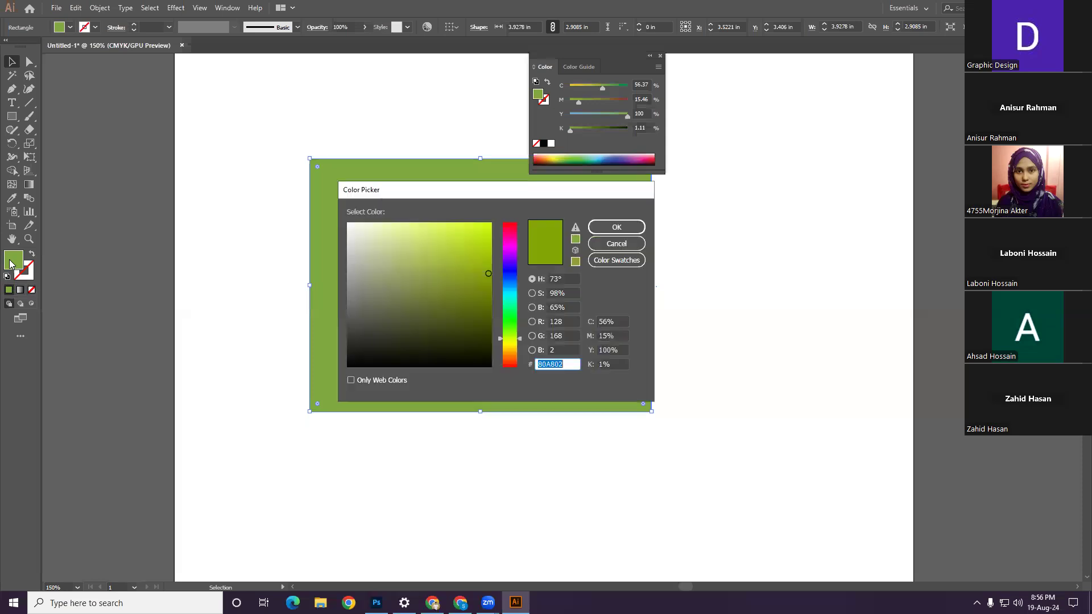
left_click(516, 298)
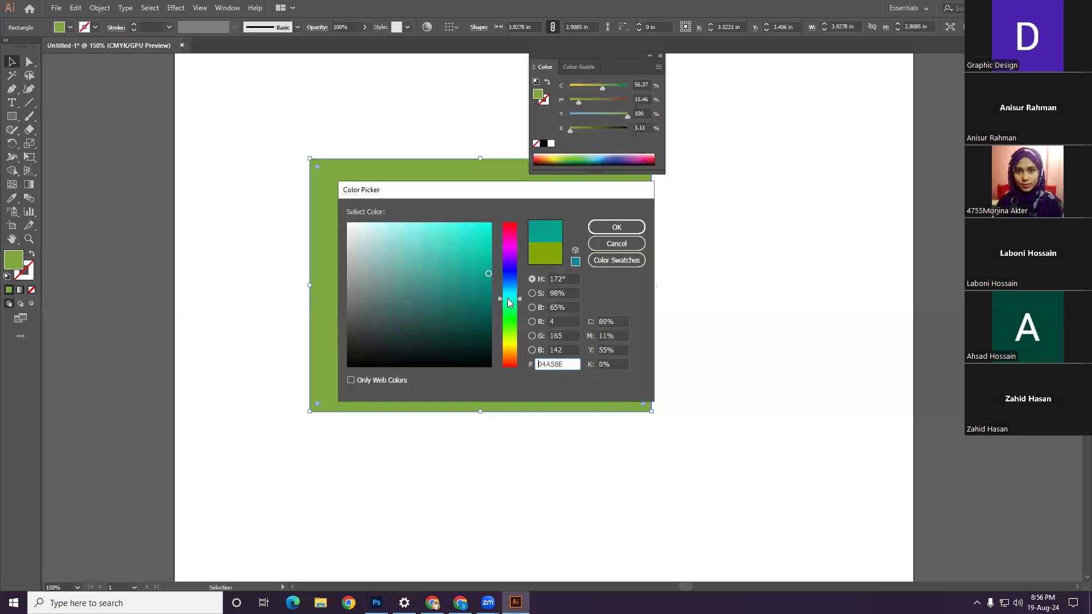
left_click(617, 226)
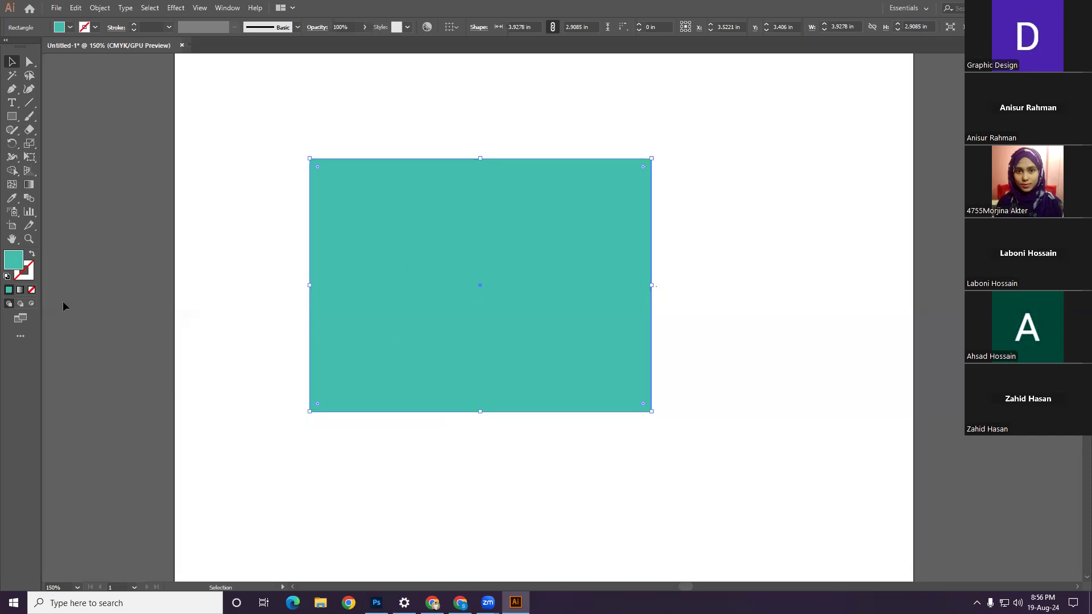
left_click(8, 290)
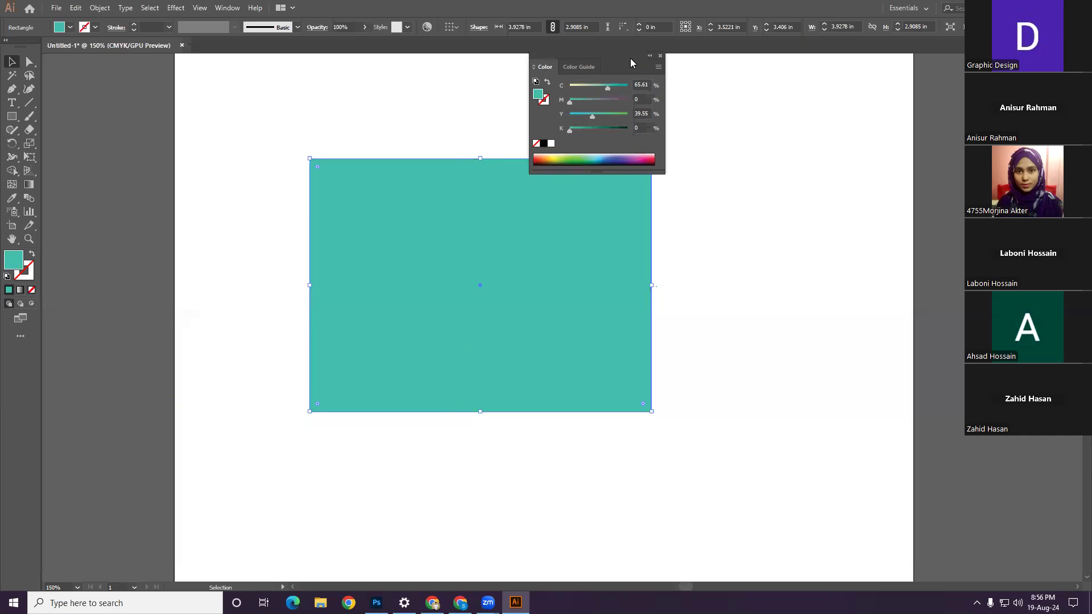
left_click(660, 56)
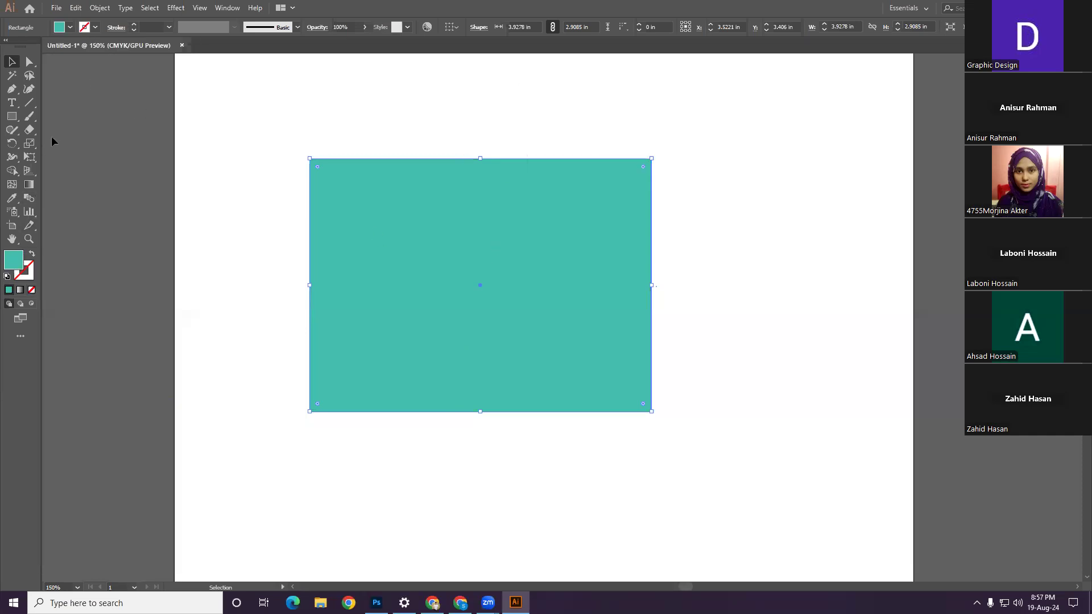
Step: Try None, red and yellow fill swatches on the rectangle, and settle on dark green
left_click(71, 28)
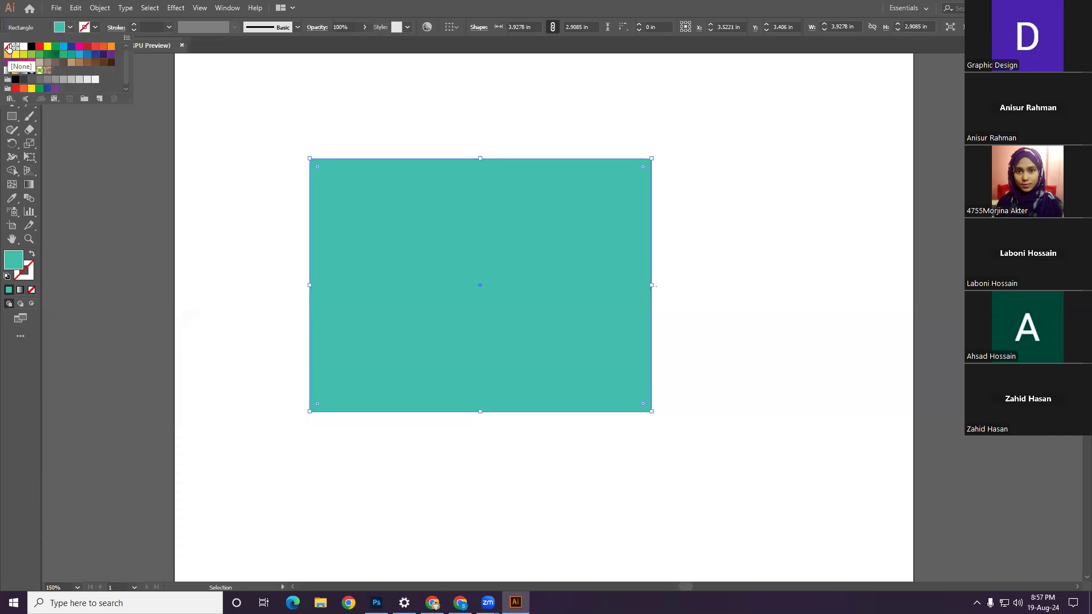
left_click(8, 48)
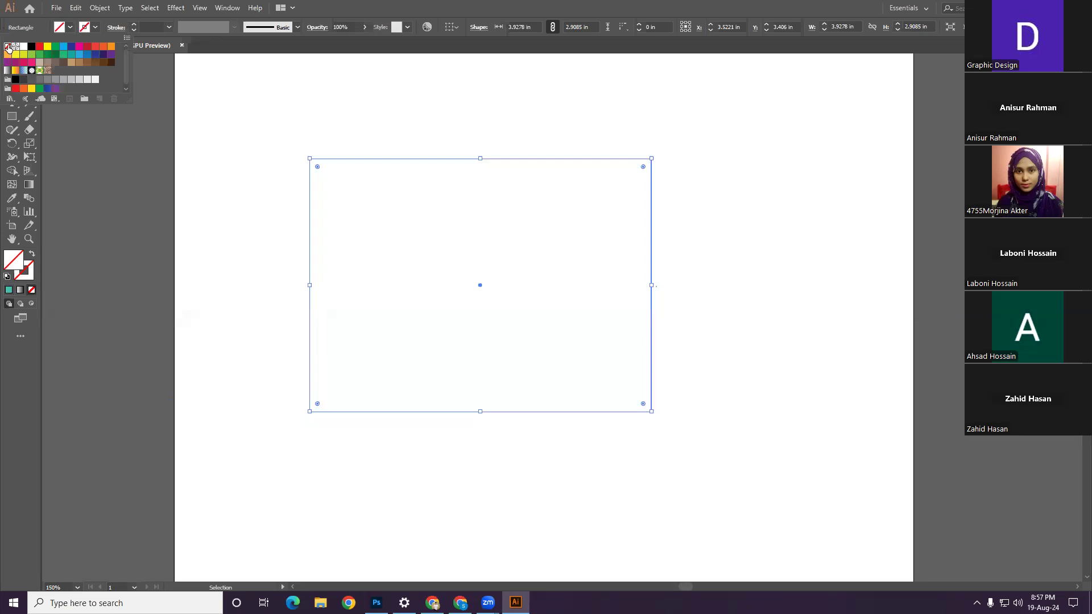
left_click(39, 47)
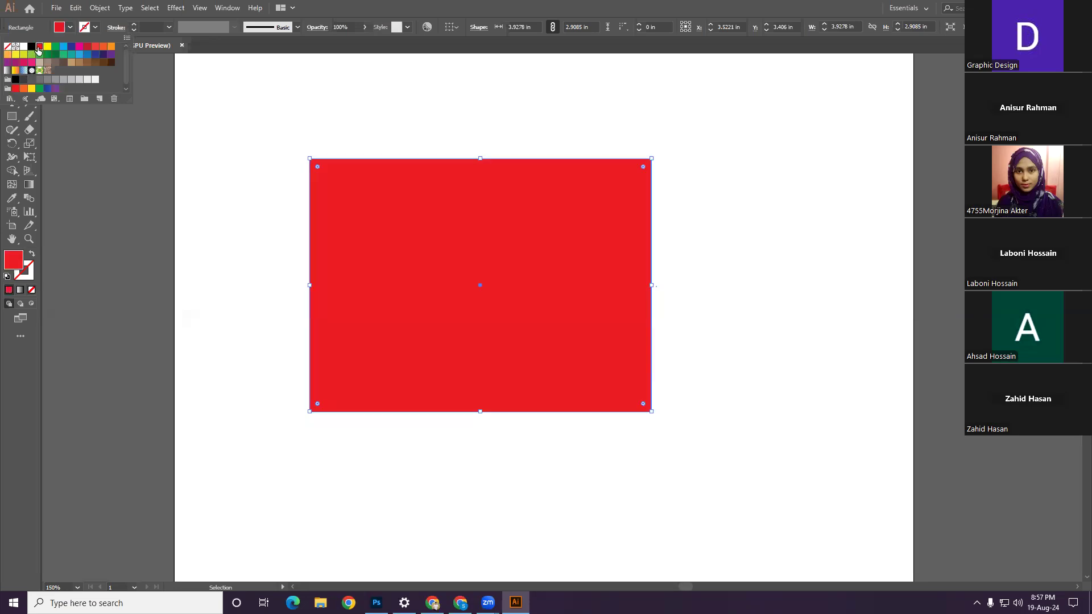
left_click(49, 48)
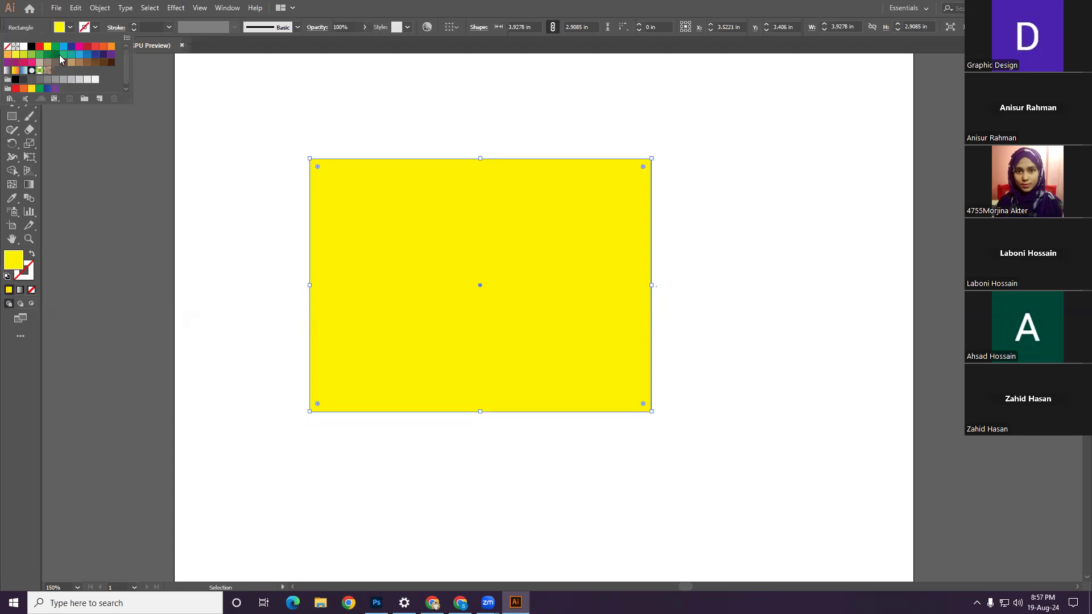
left_click(55, 55)
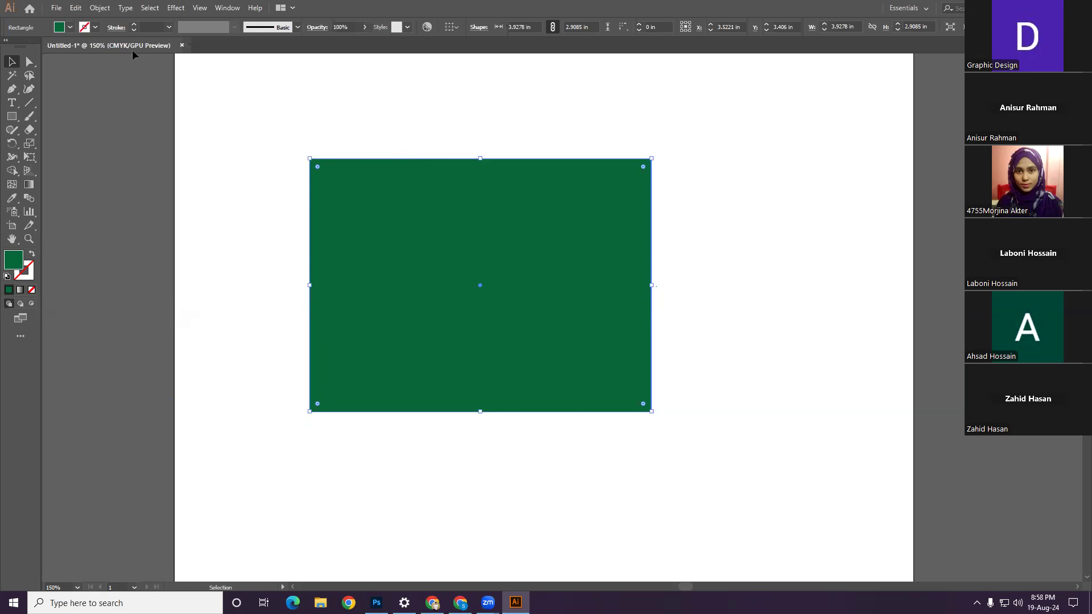
Step: Apply the CMYK Red swatch to the rectangle's stroke and deselect the shape
left_click(95, 28)
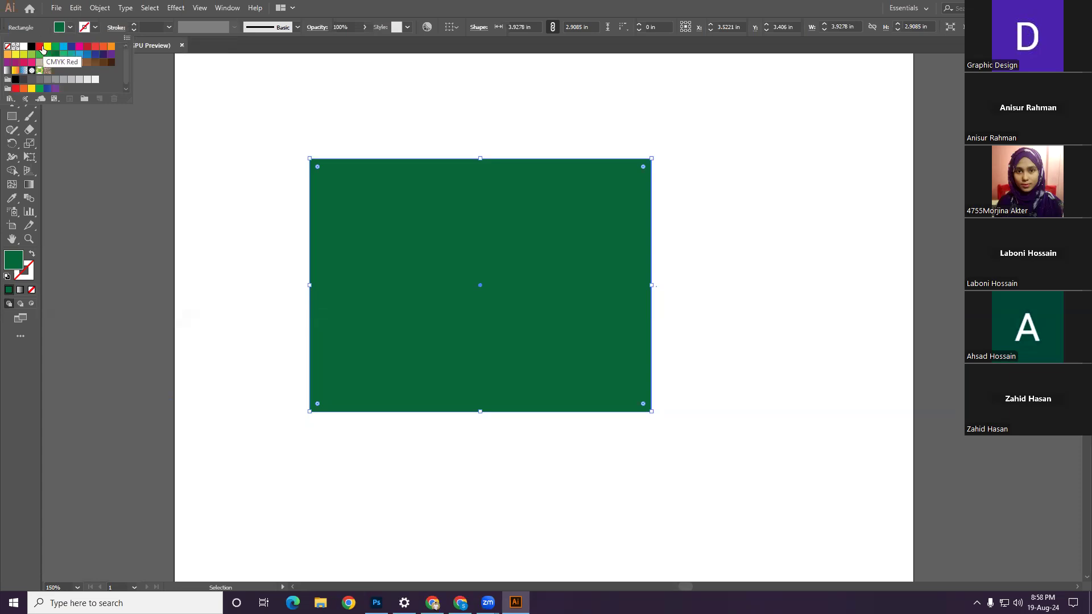
left_click(40, 49)
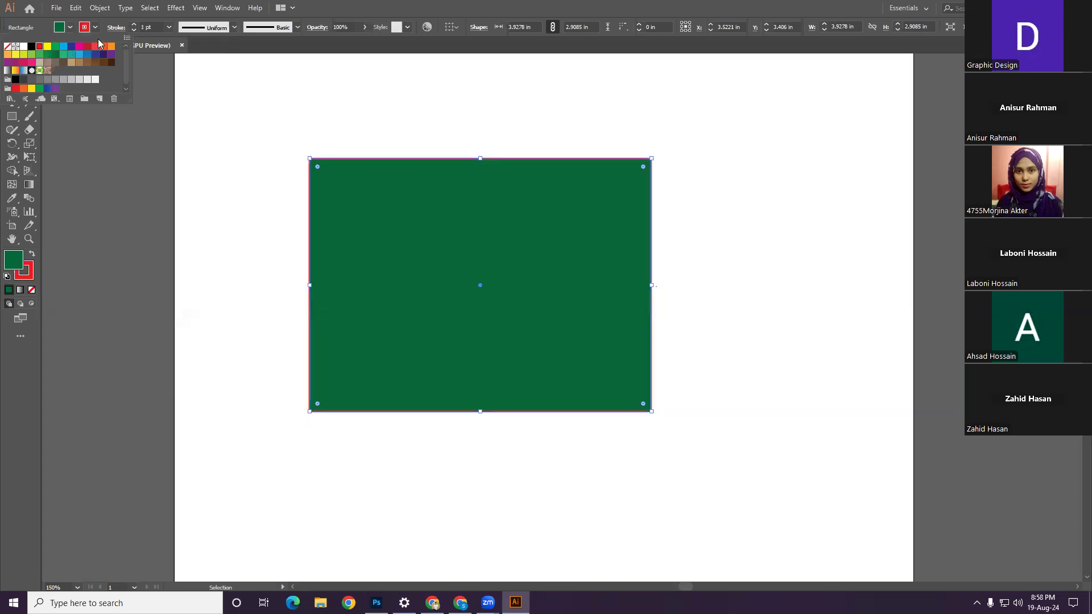
left_click(101, 139)
left_click(109, 177)
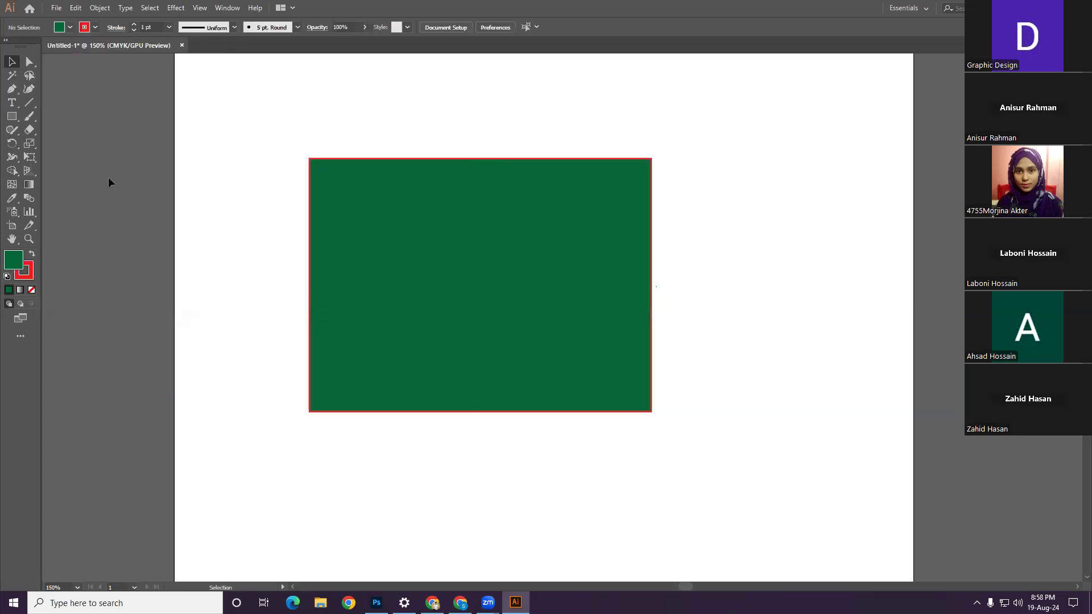
Step: Select the green rectangle and set its fill to None, leaving only the red stroke
key("ctrl+space")
left_click(527, 449, "ctrl")
scroll(524, 450, "up", 2)
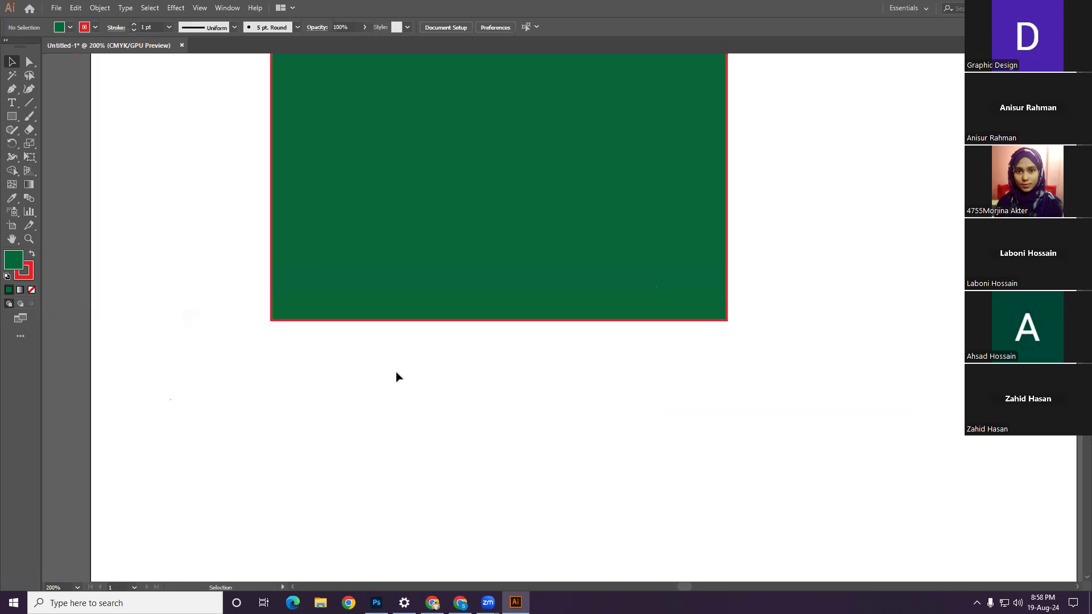
scroll(418, 410, "up", 2)
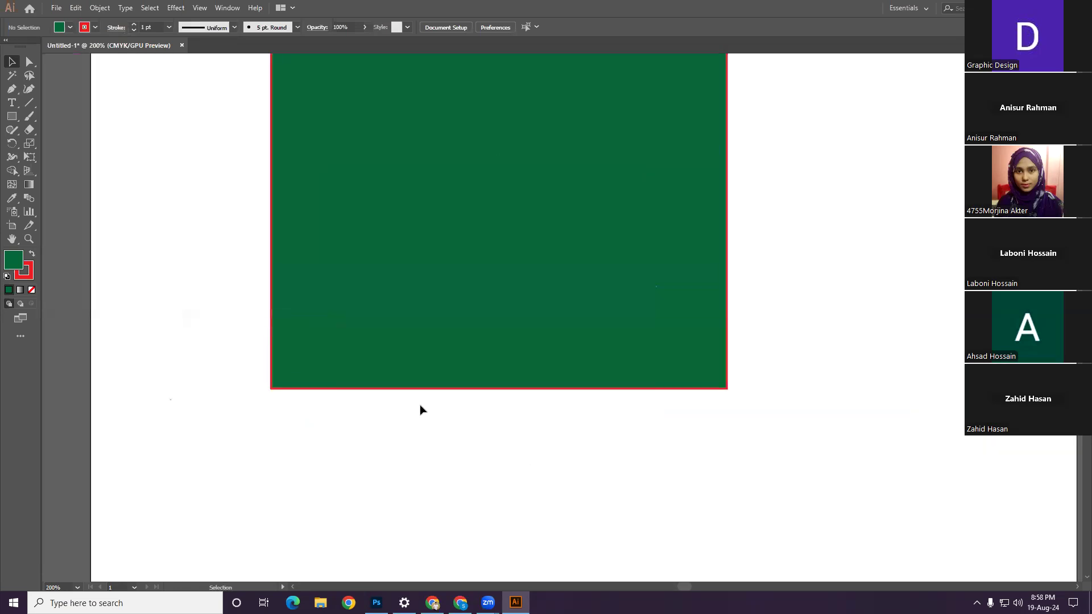
scroll(420, 408, "up", 2)
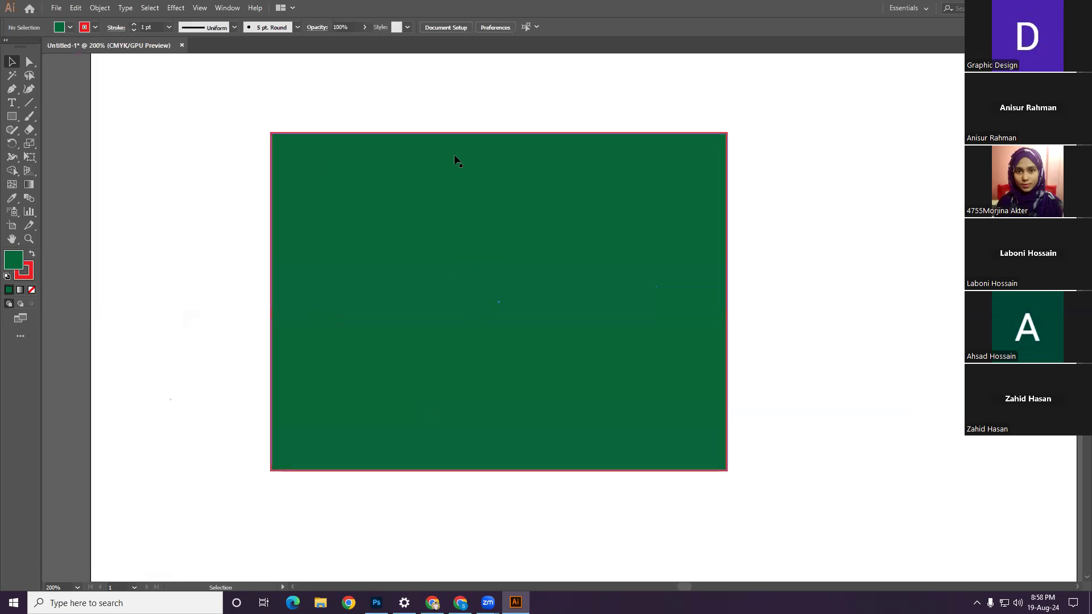
left_click(431, 230)
left_click(865, 256)
left_click(454, 289)
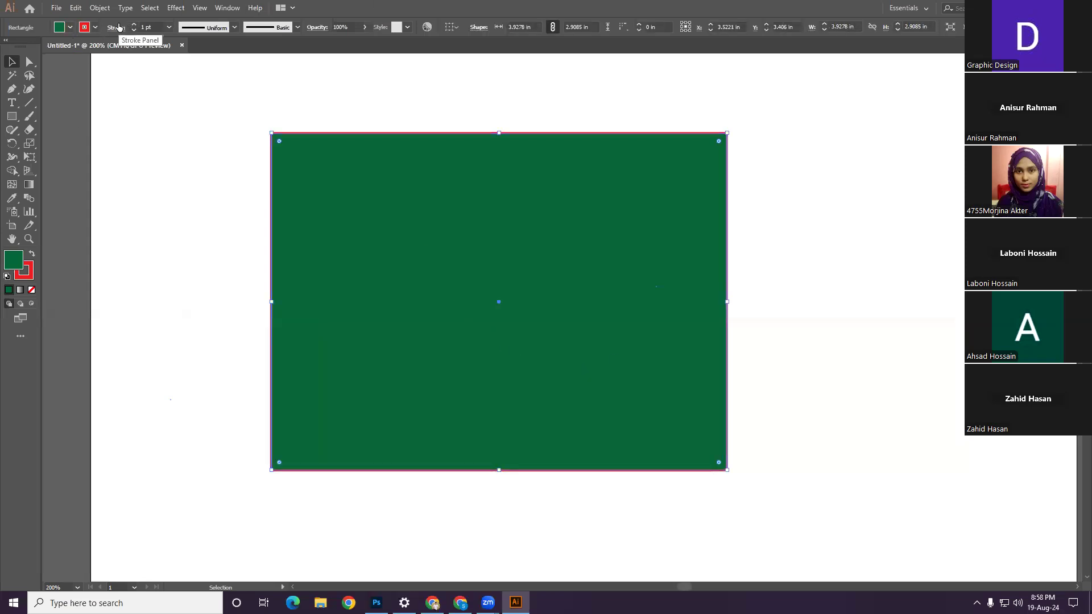
left_click(60, 30)
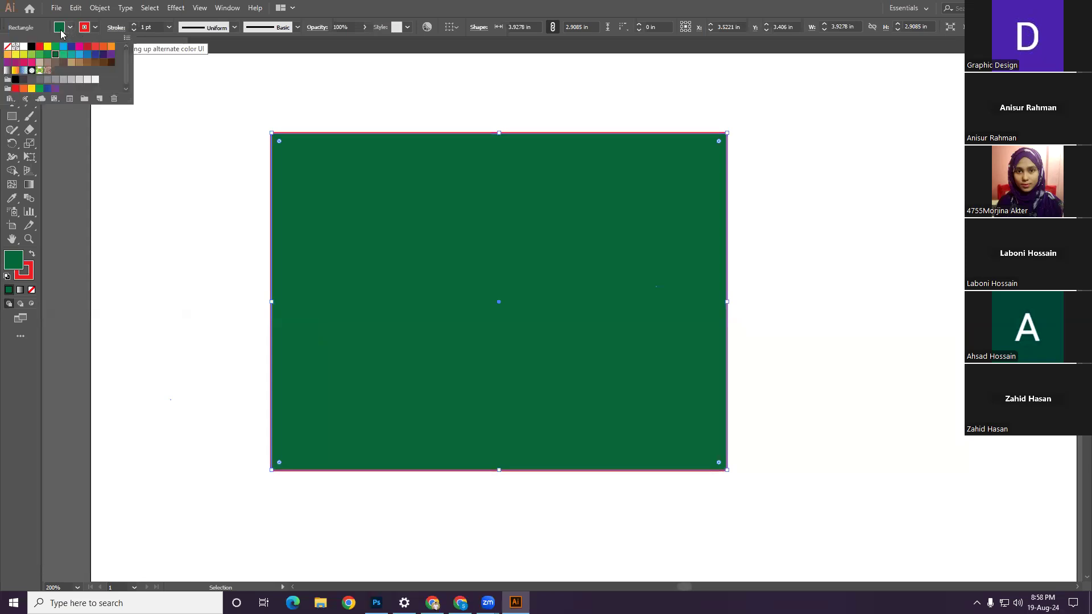
left_click(8, 47)
left_click(163, 207)
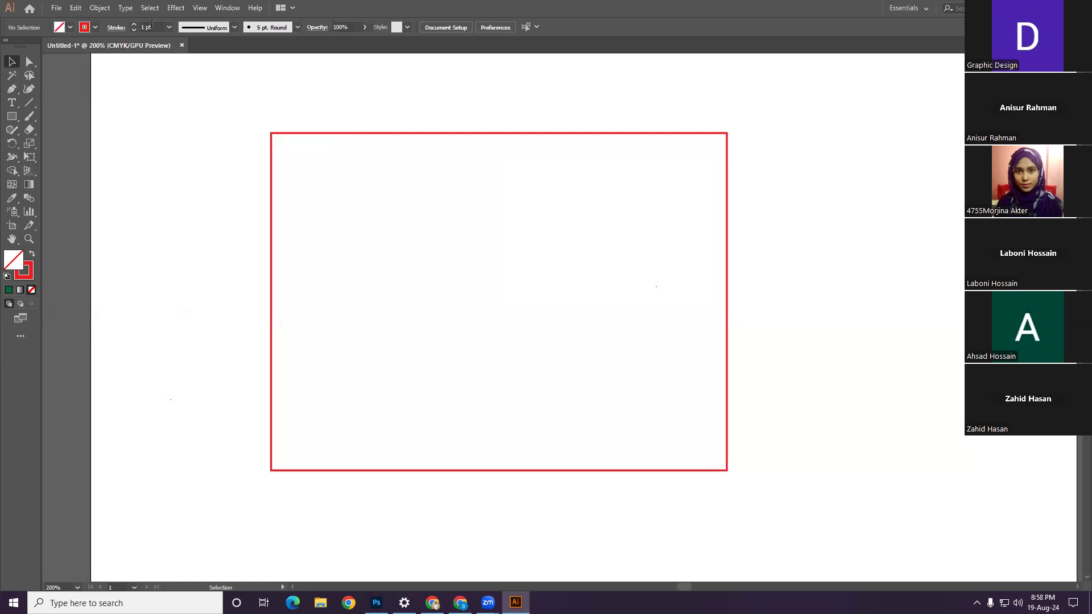
Step: Try to change the rectangle's stroke color with blue and dark red swatches
left_click(97, 30)
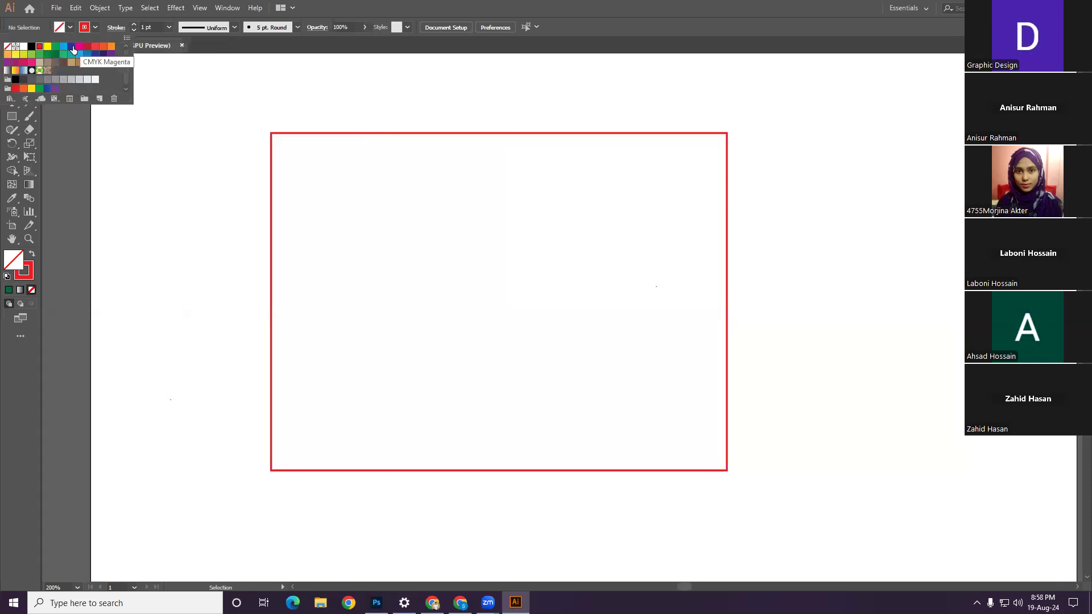
left_click(76, 47)
left_click(87, 47)
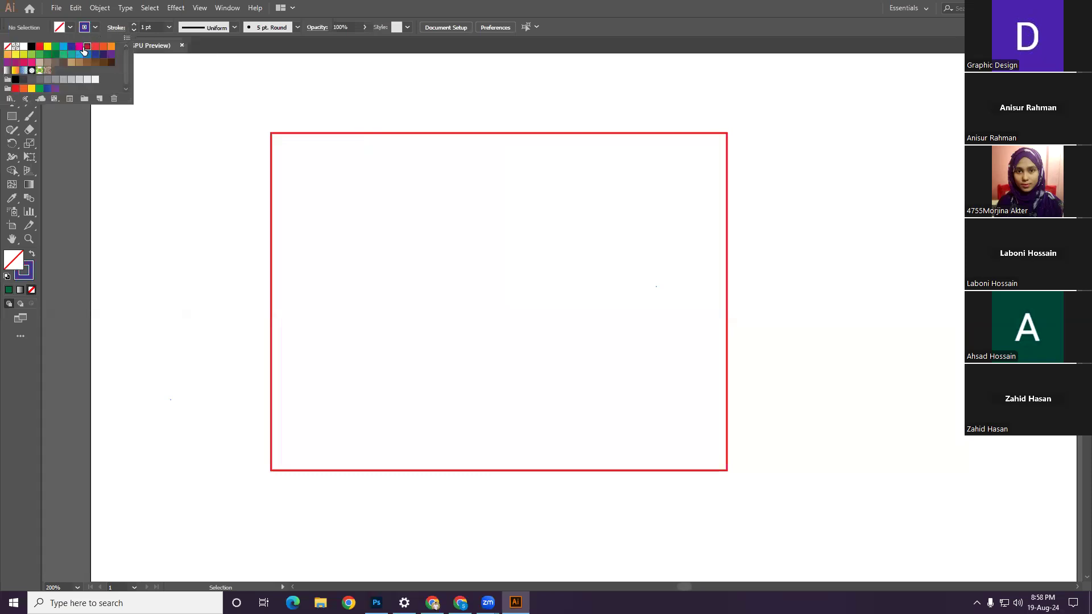
left_click(261, 146)
Step: Select the rectangle by its edge, try red-orange, green and tan stroke swatches, and settle on orange
left_click(272, 176)
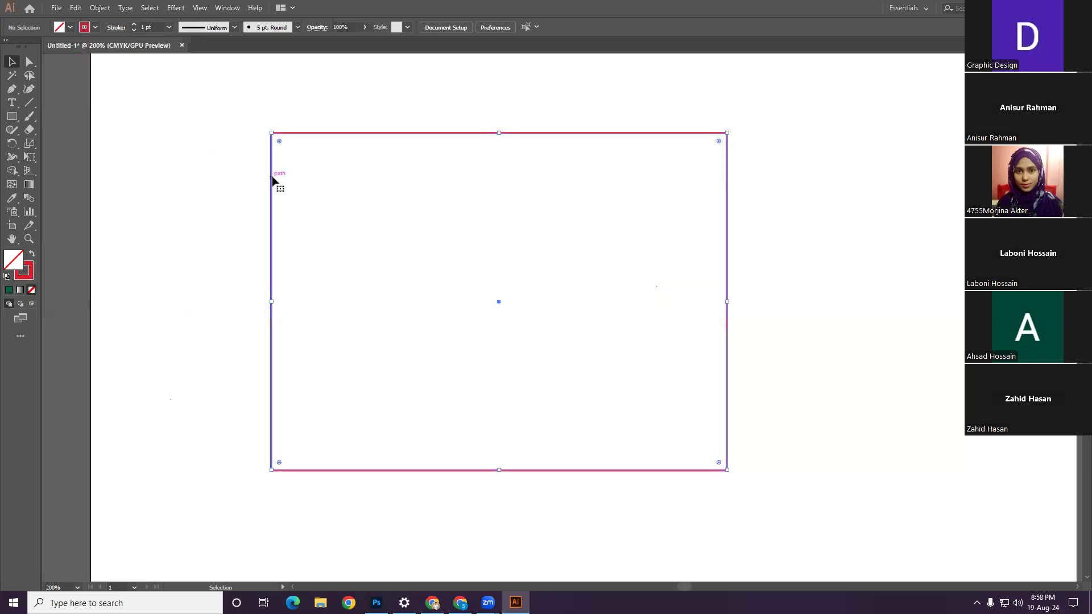
left_click(95, 28)
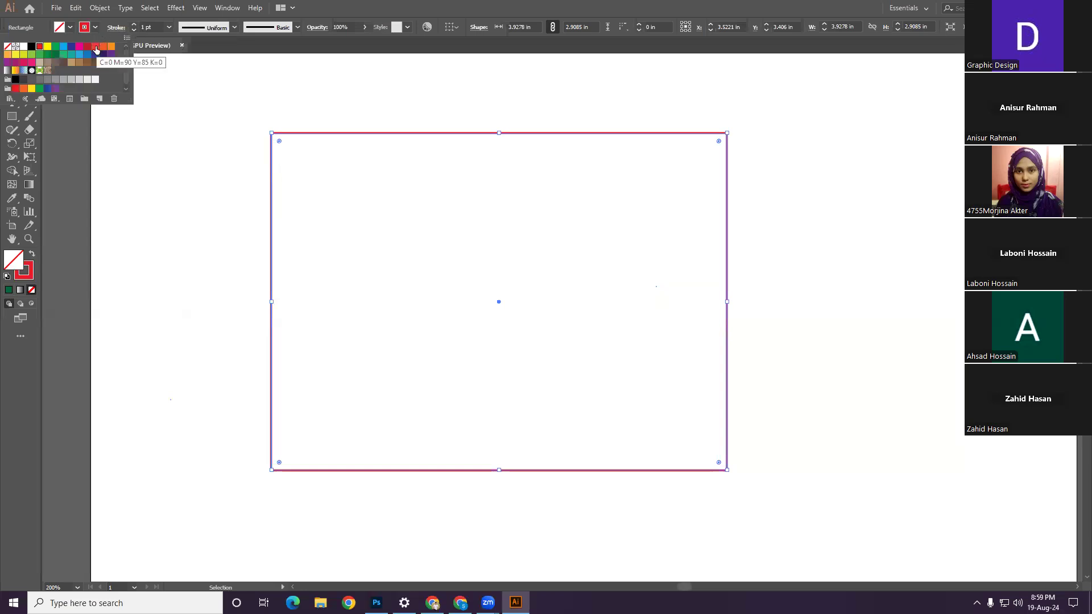
left_click(110, 48)
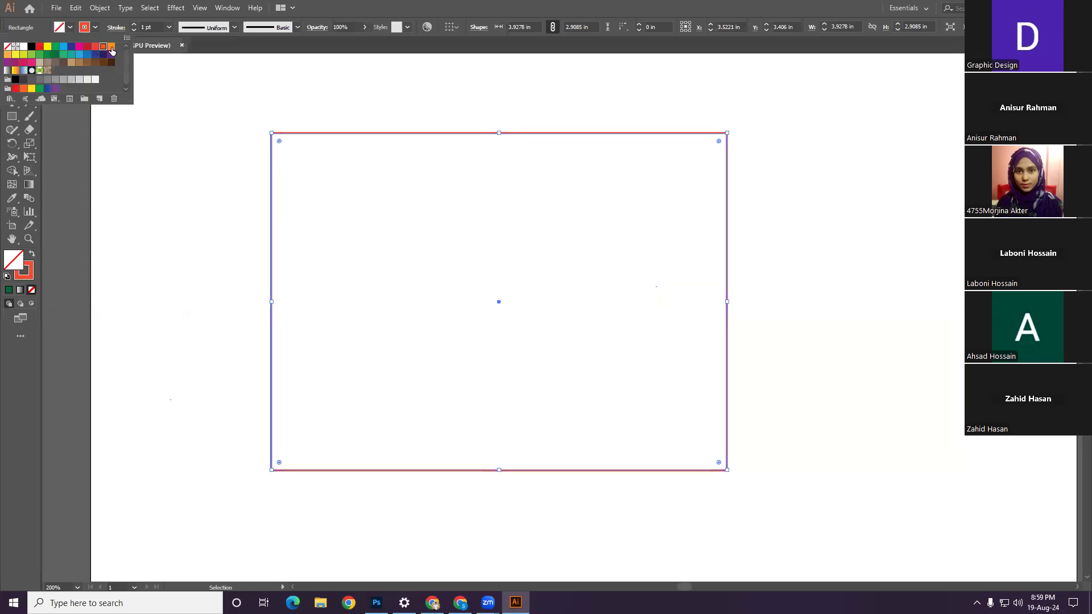
left_click(47, 54)
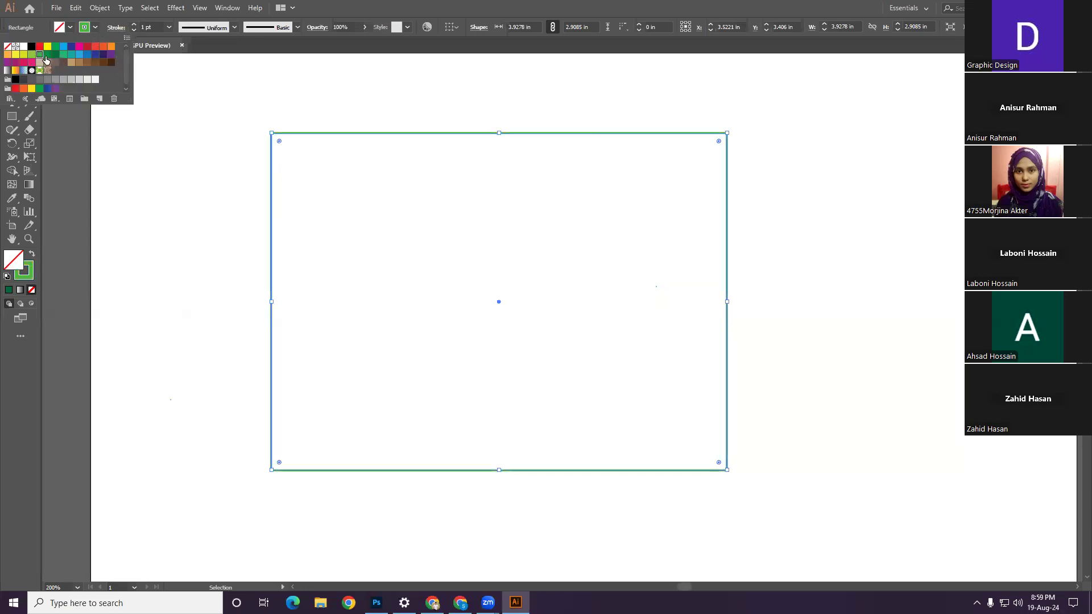
left_click(72, 63)
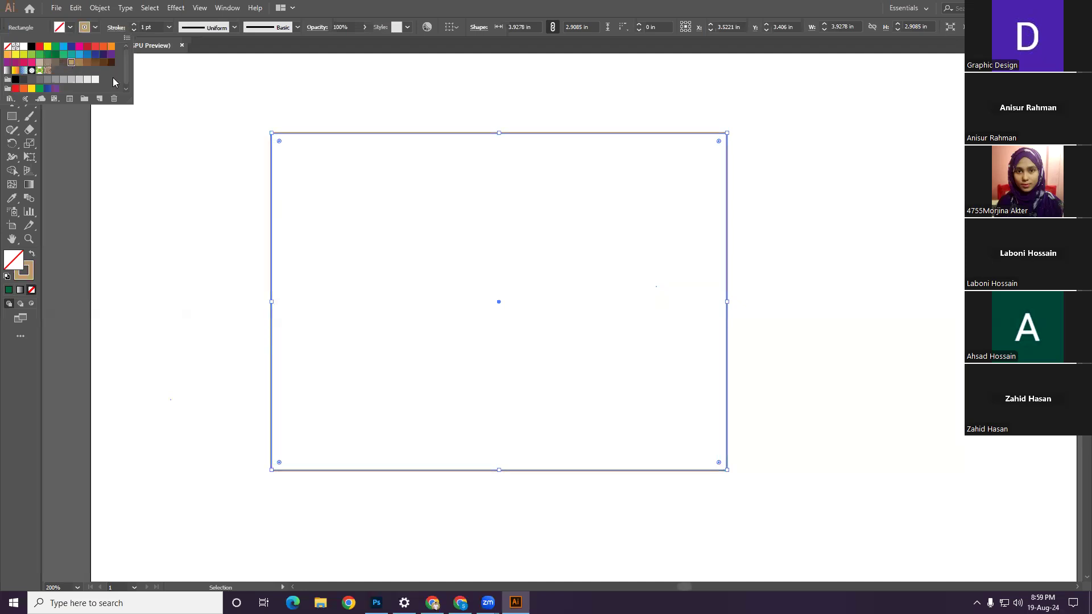
left_click(101, 49)
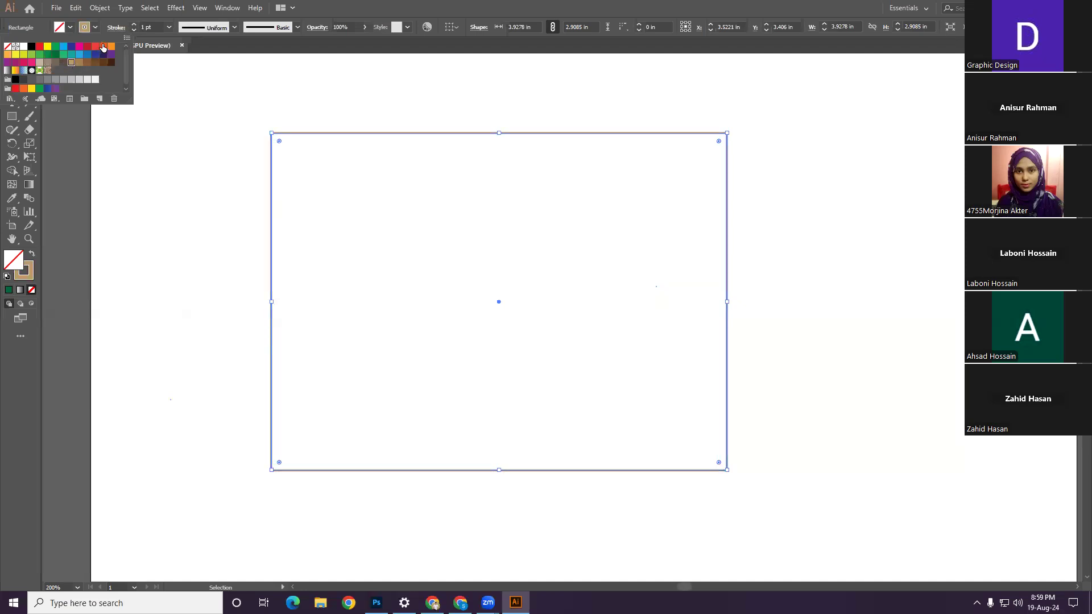
left_click(101, 150)
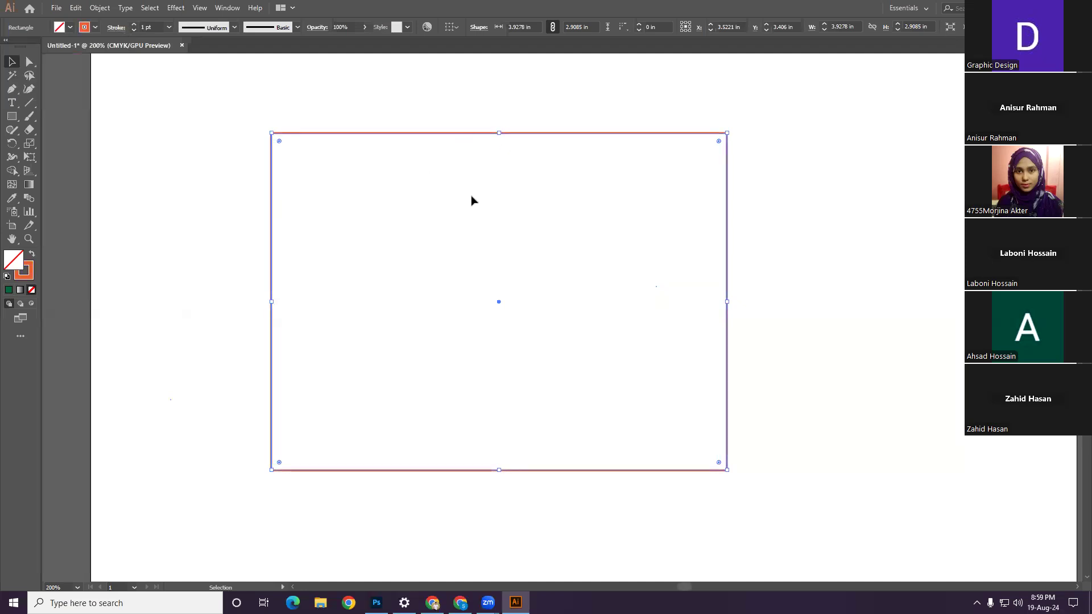
Step: Try stroke weights of 3, 7, 80 and 20 pt on the rectangle, and settle on 12 pt
left_click(169, 29)
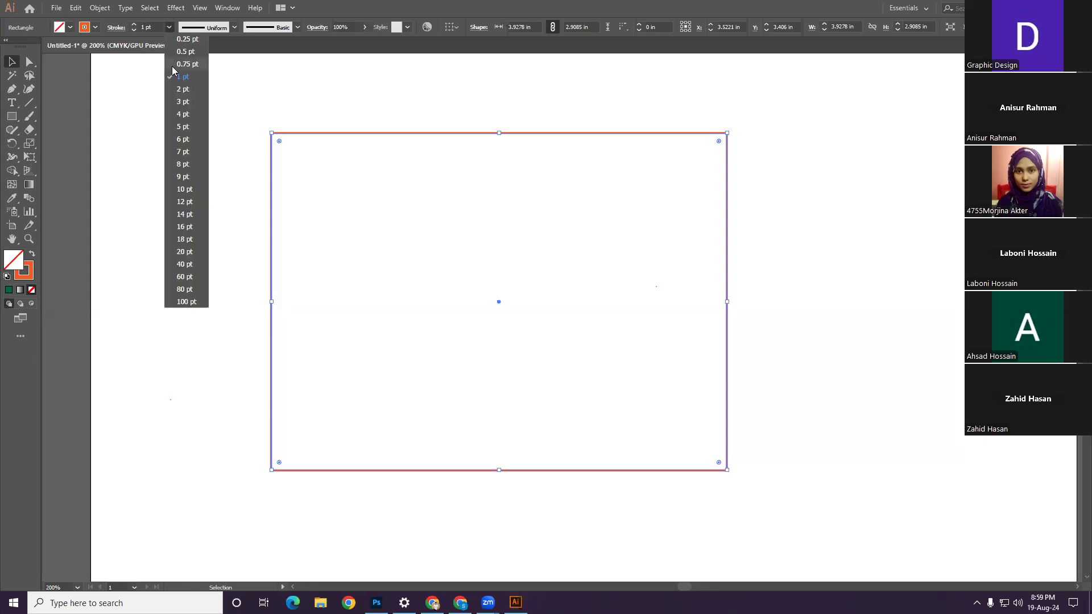
left_click(182, 101)
left_click(169, 28)
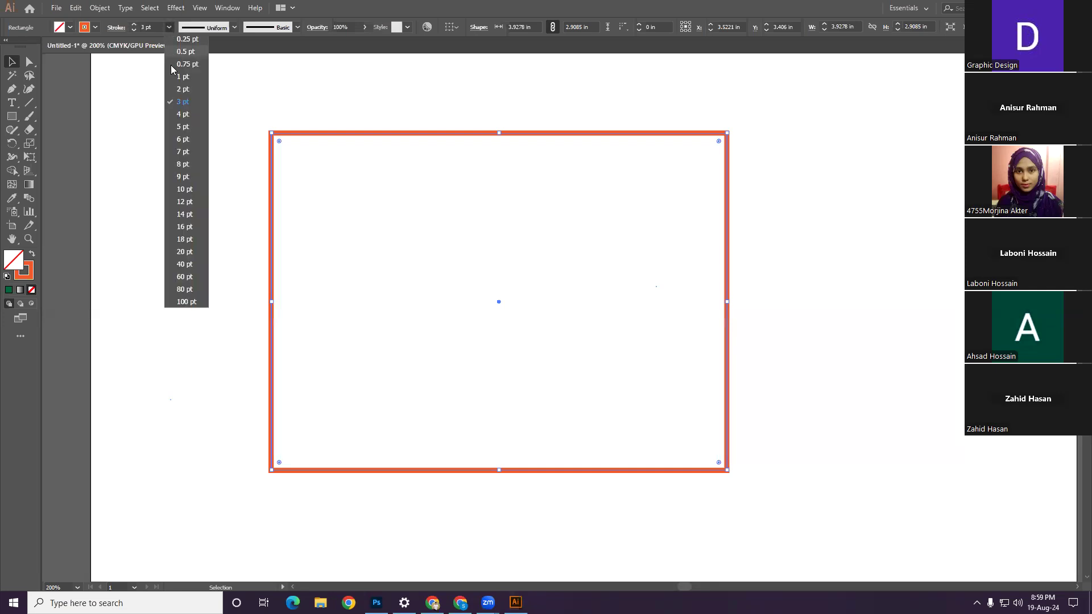
left_click(187, 171)
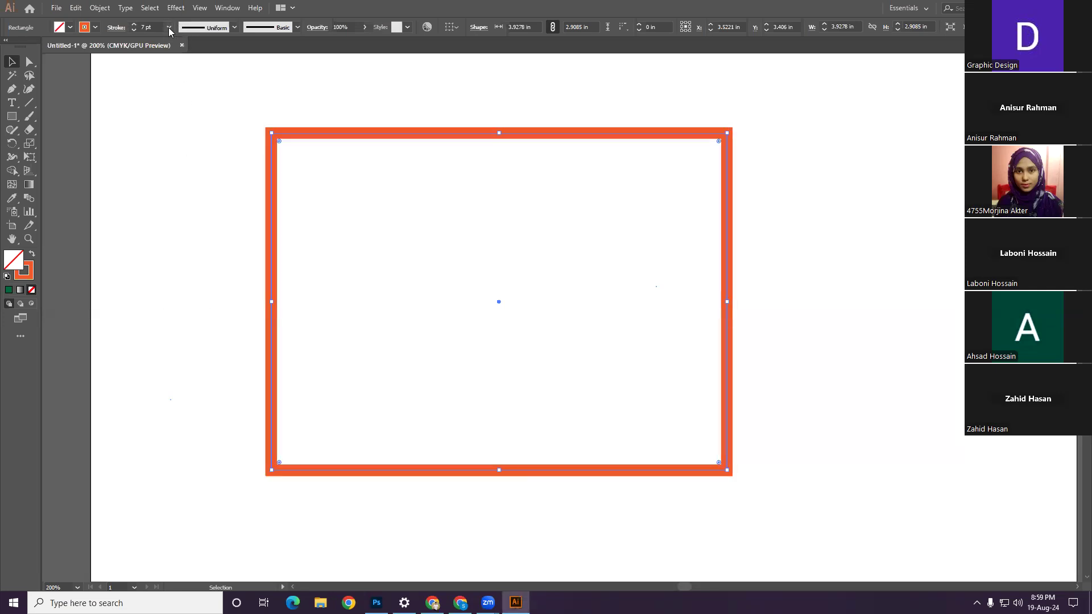
left_click(169, 27)
left_click(184, 289)
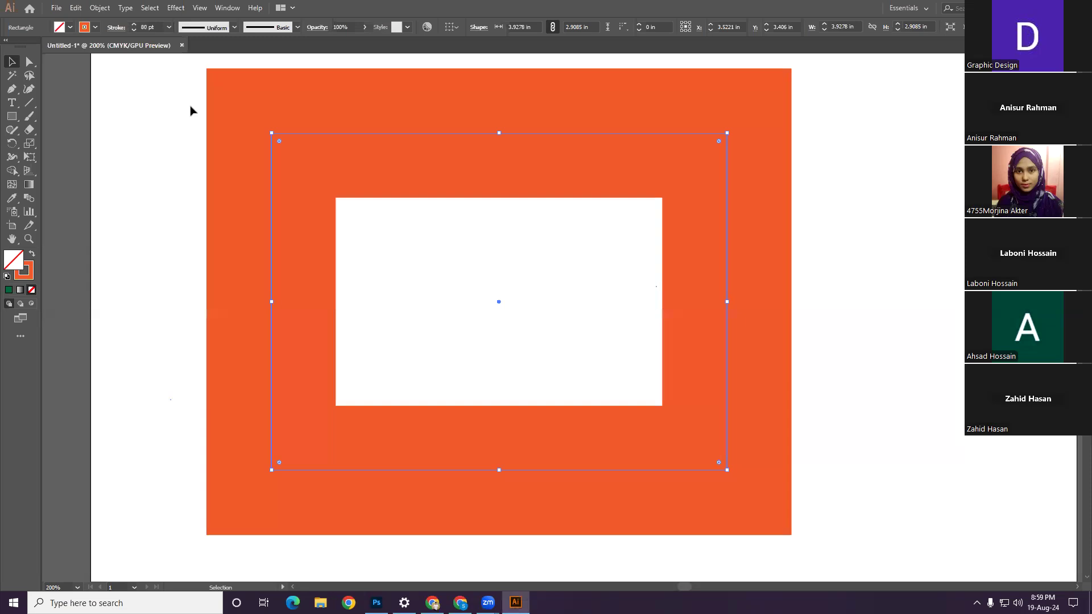
left_click(169, 28)
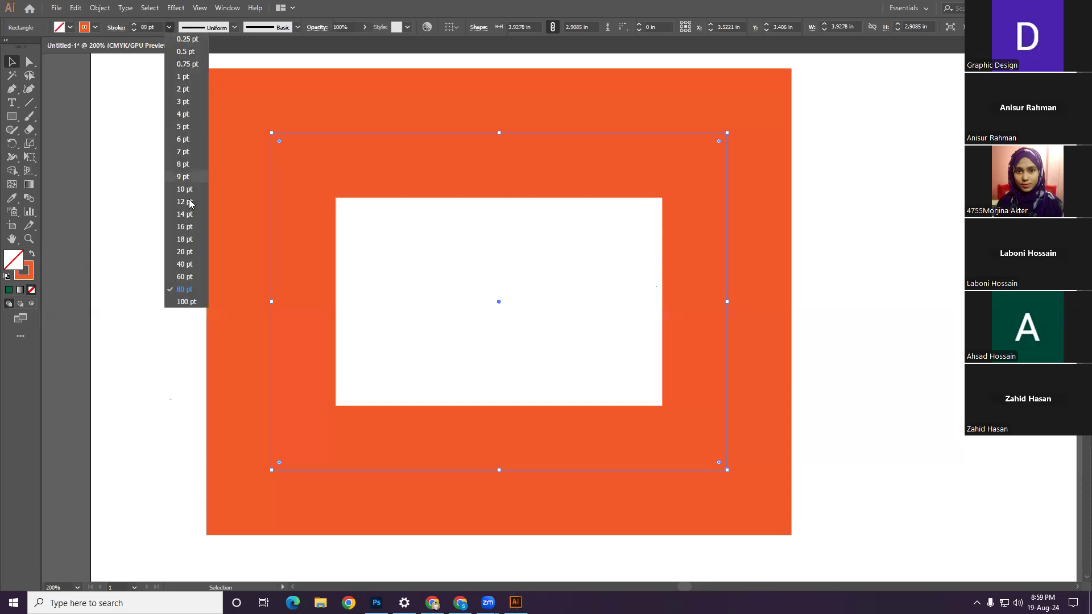
left_click(188, 250)
left_click(169, 28)
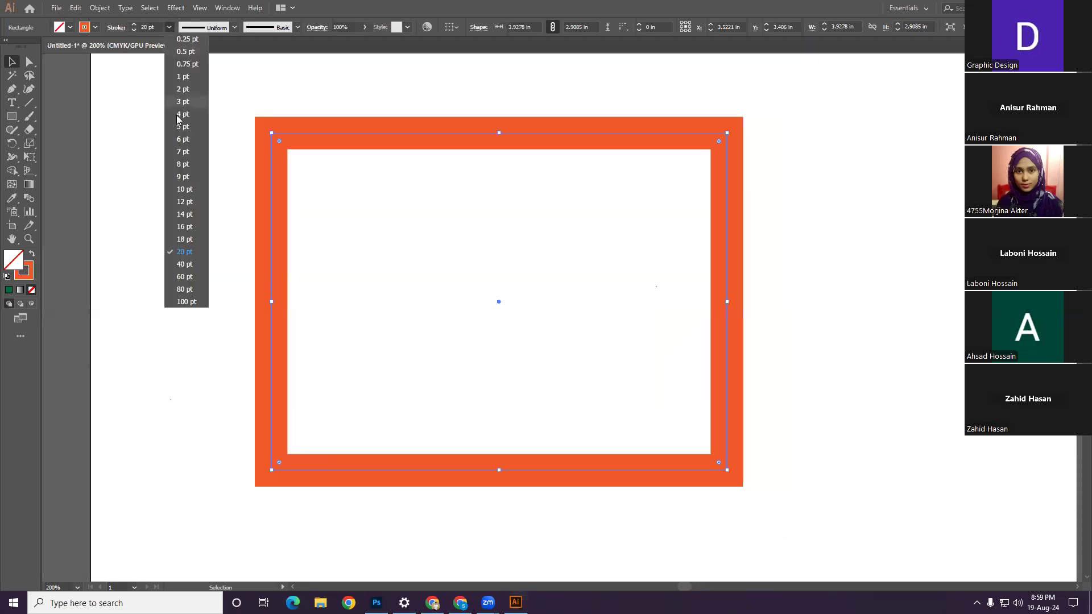
left_click(191, 202)
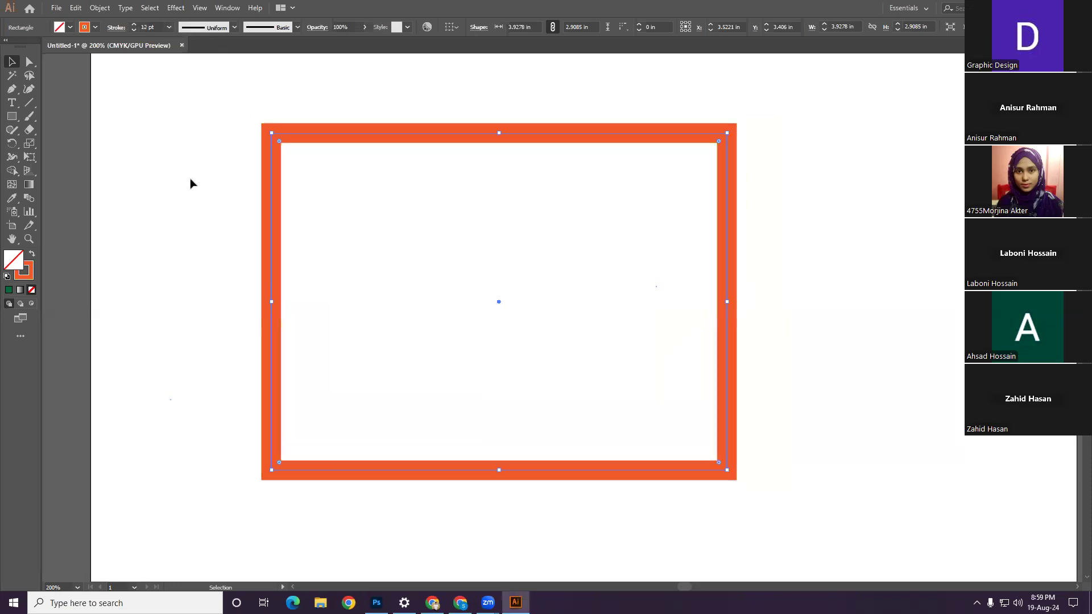
Step: Try stroke weights of 2 and 0.25 pt on the orange-outlined rectangle, and settle on 8 pt
left_click(169, 28)
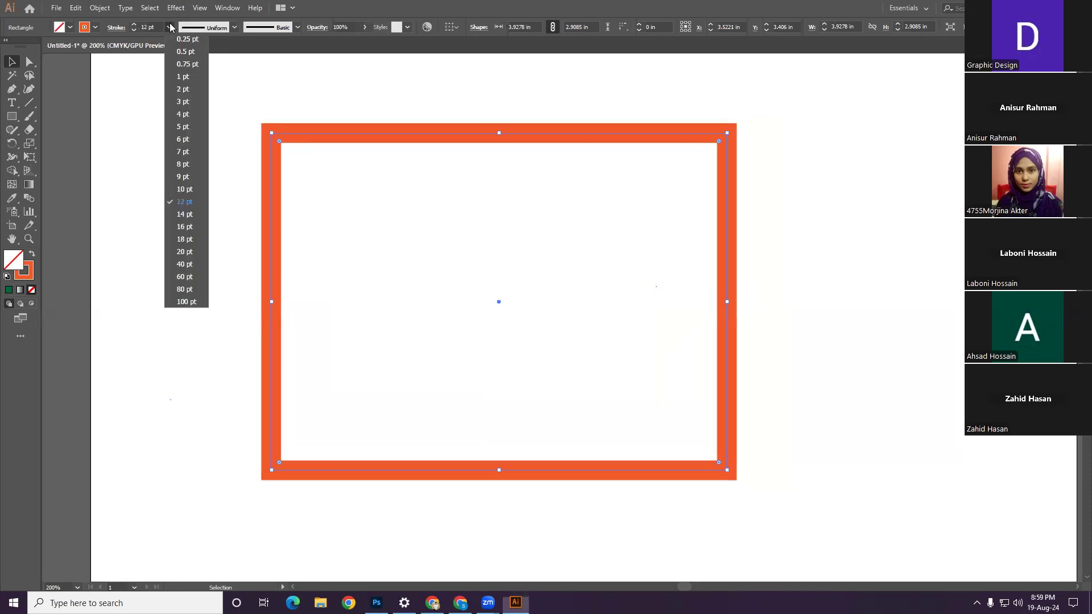
left_click(186, 88)
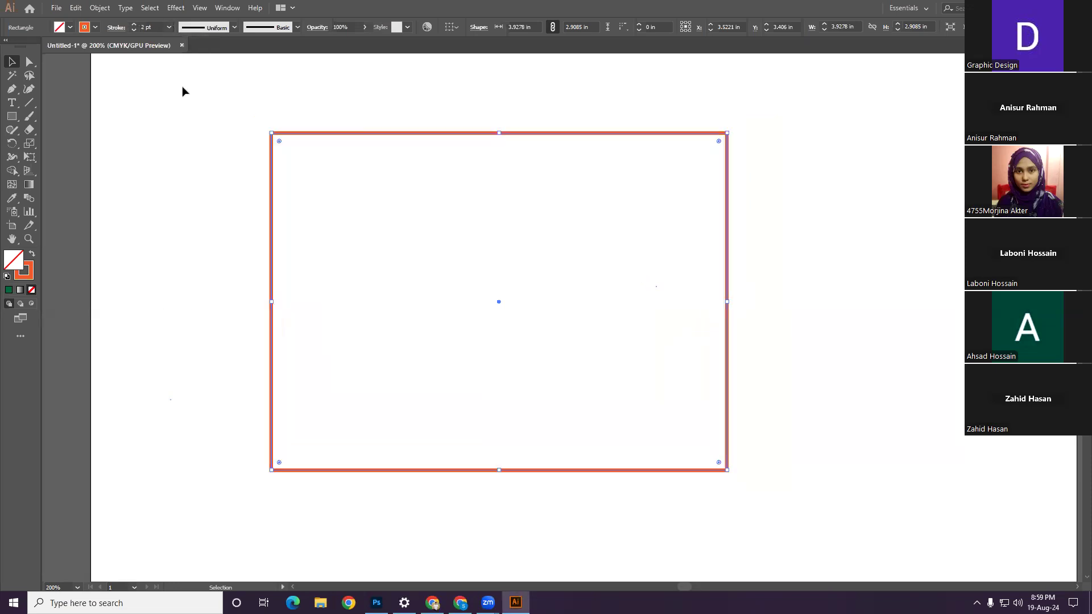
left_click(169, 28)
left_click(182, 44)
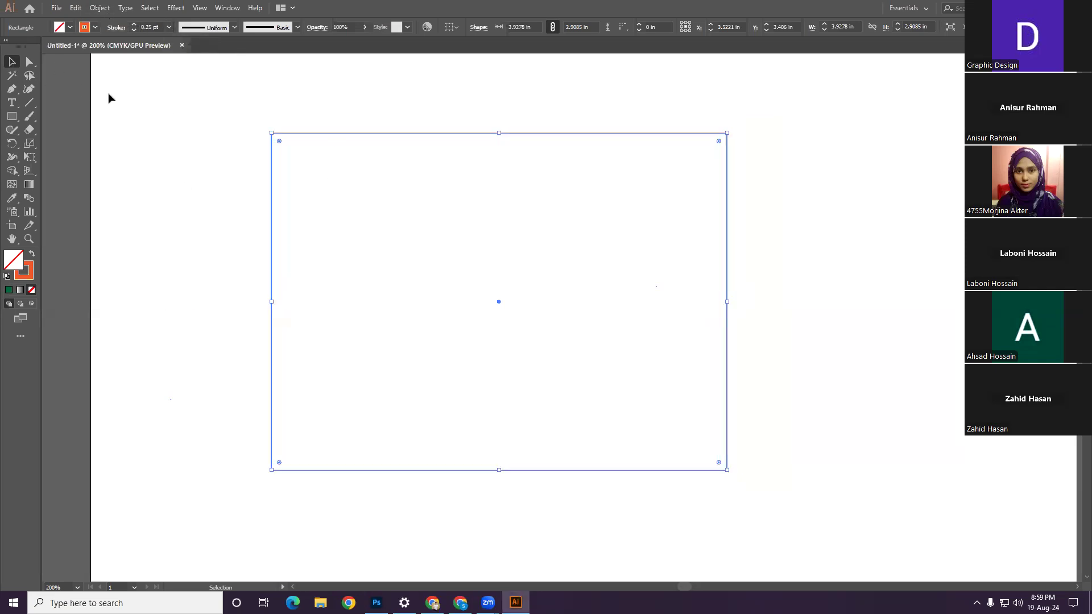
left_click(176, 112)
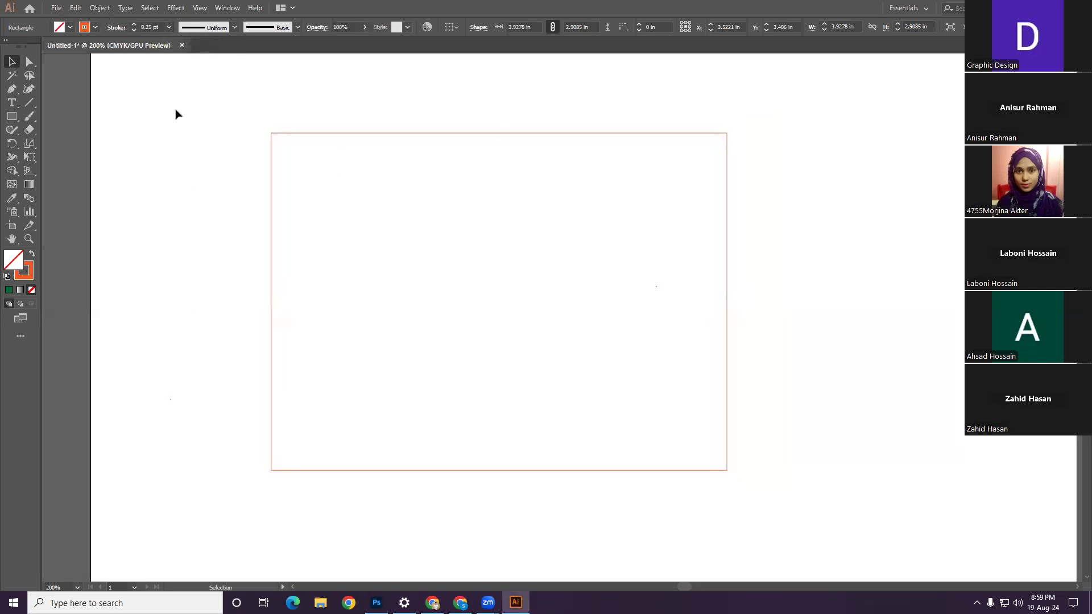
left_click(379, 134)
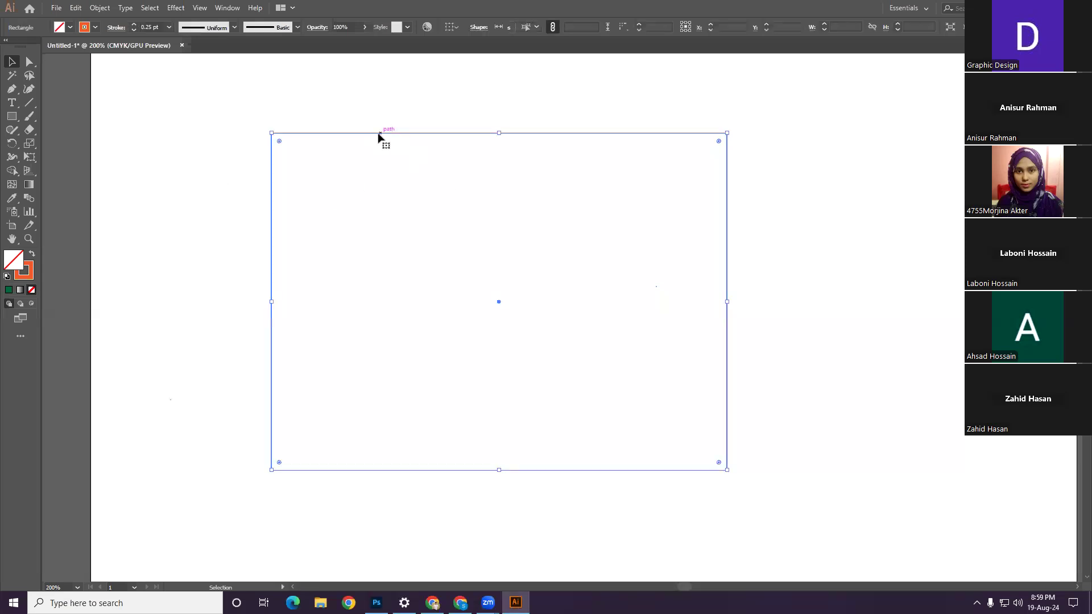
left_click(169, 27)
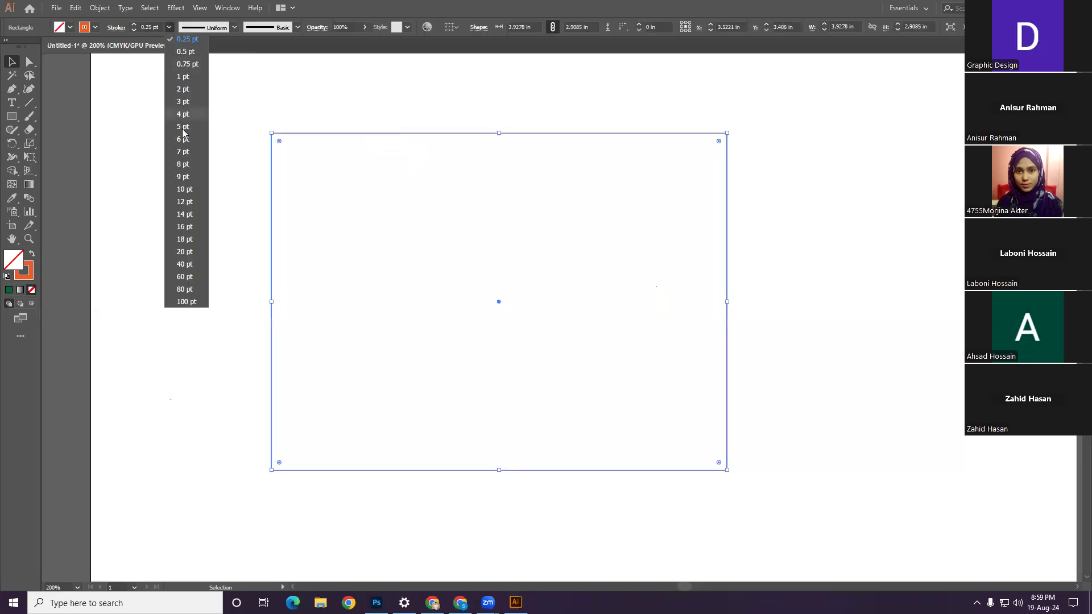
left_click(189, 167)
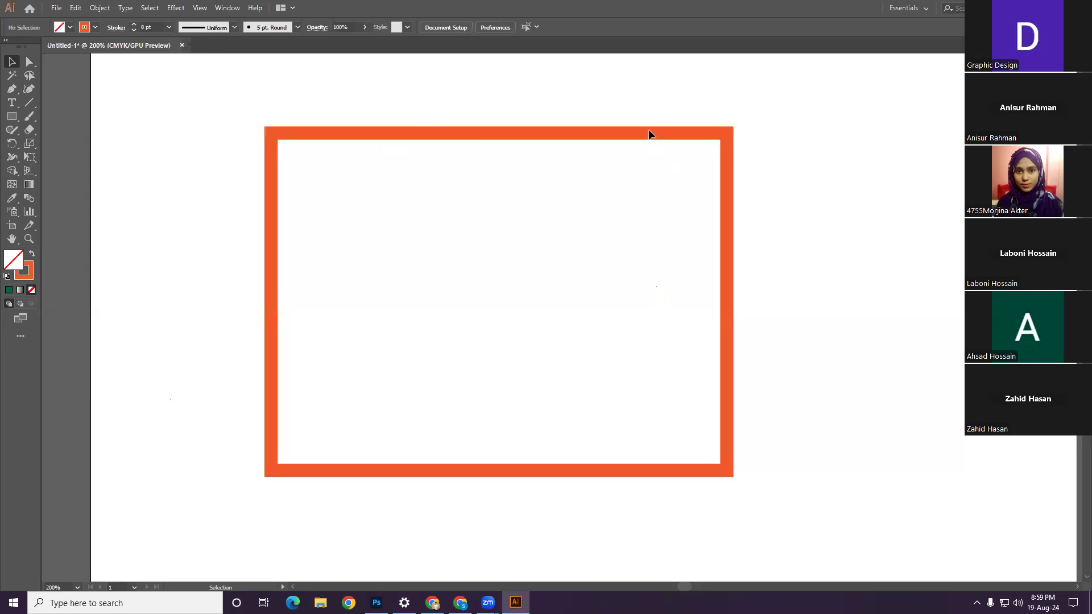
Step: Move the rectangle slightly right and down on the artboard and fill it with CMYK Green
left_click_drag(647, 132, 719, 155)
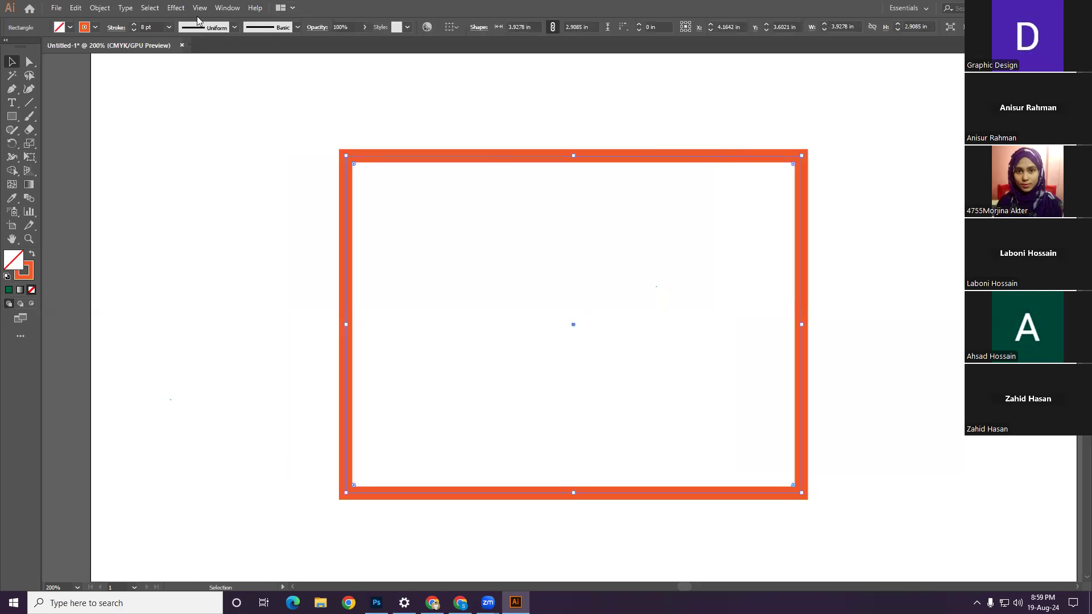
left_click(71, 29)
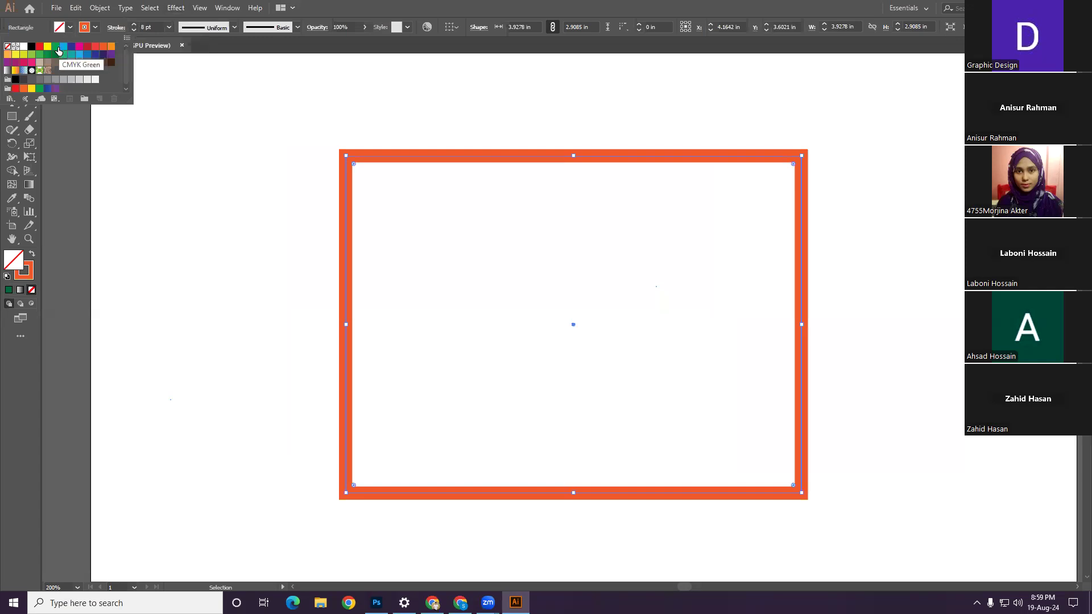
left_click(58, 49)
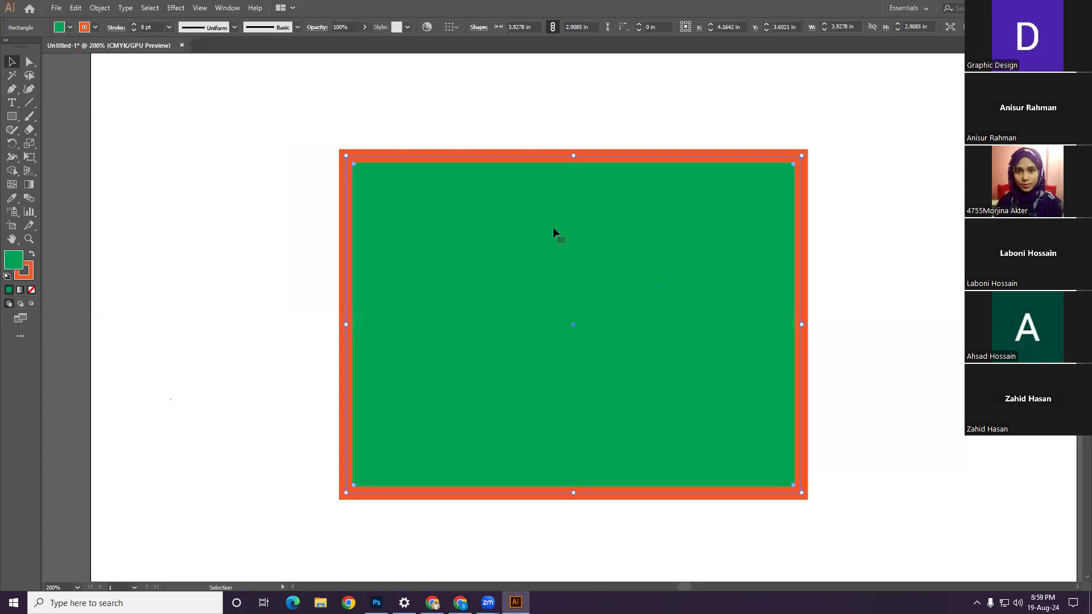
Step: Set the green rectangle's stroke color to None
left_click(95, 28)
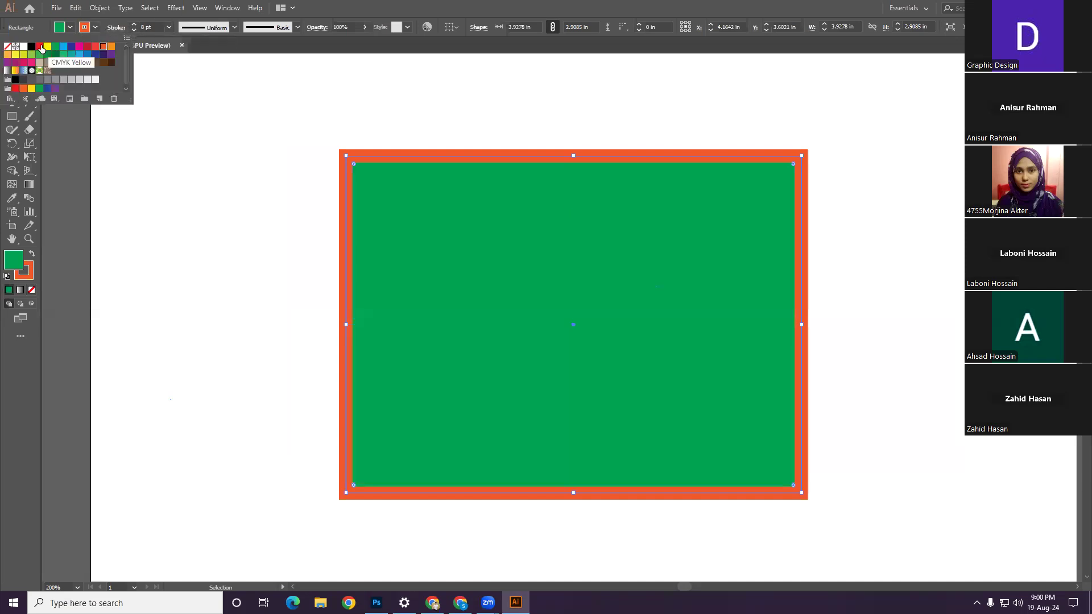
left_click(8, 47)
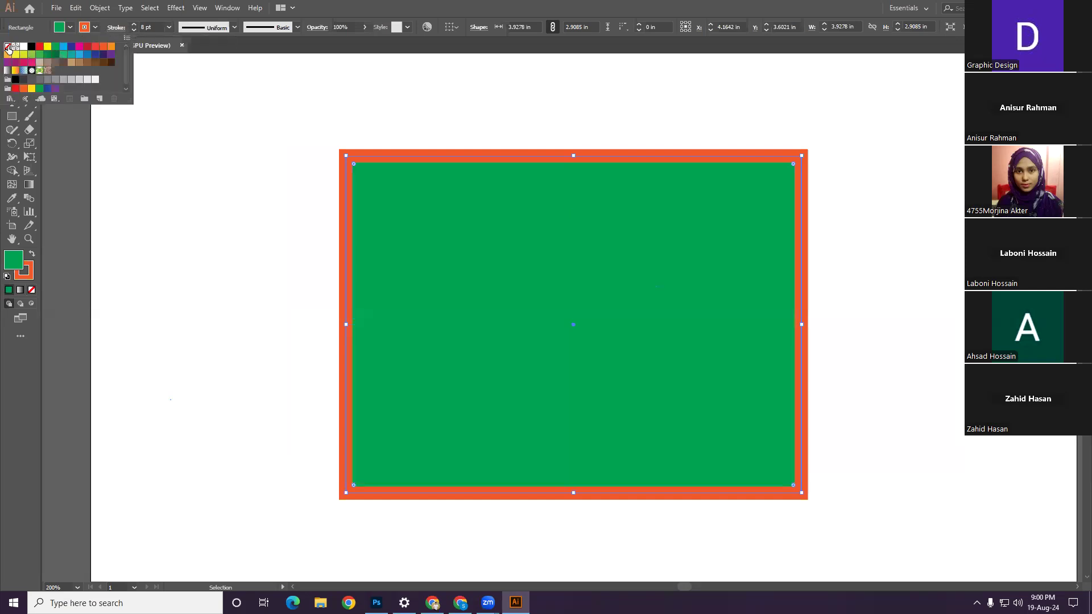
left_click(220, 253)
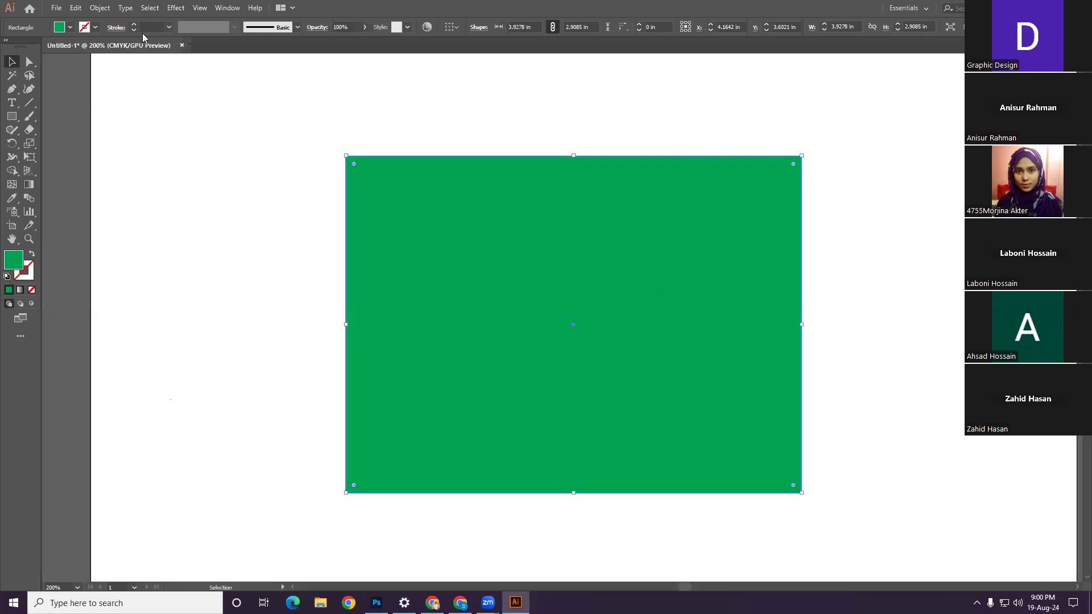
Step: Give the rectangle a red stroke using the C=0 M=90 Y=85 K=0 swatch, with a weight of 7 pt
left_click(96, 28)
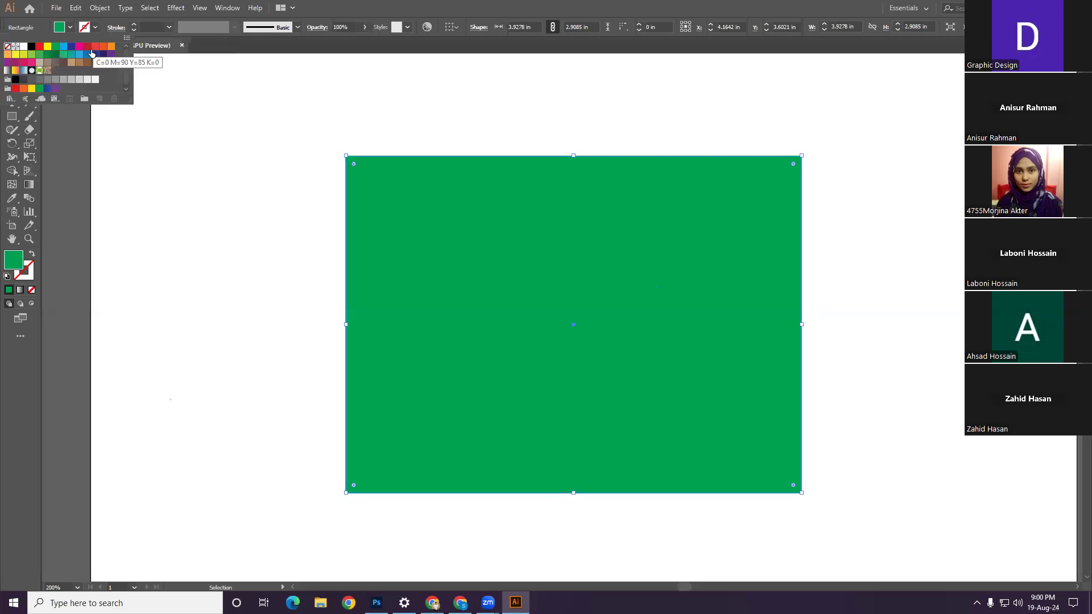
left_click(94, 48)
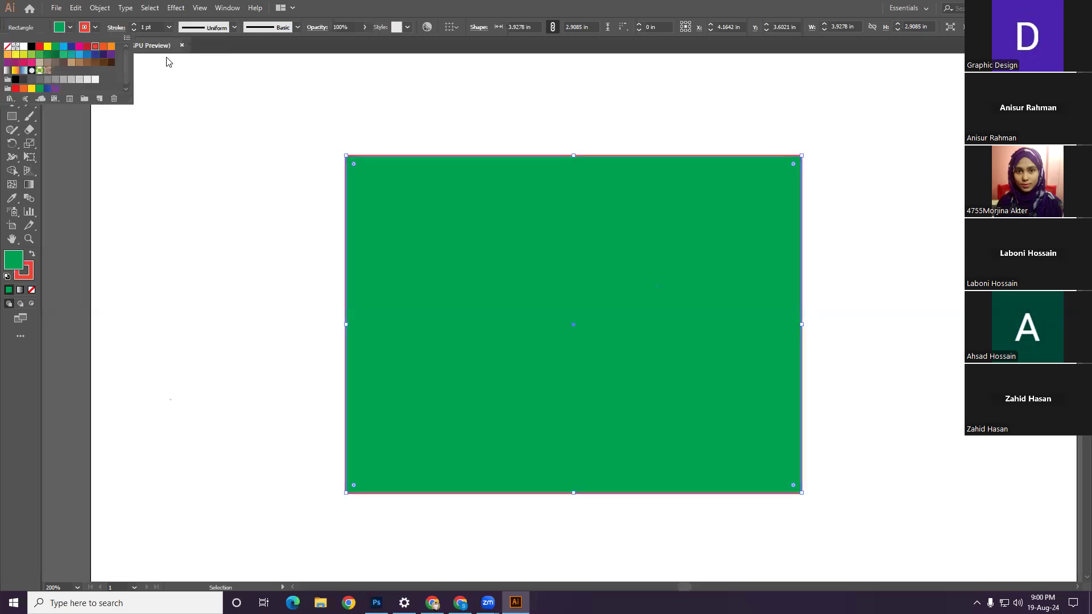
left_click(169, 27)
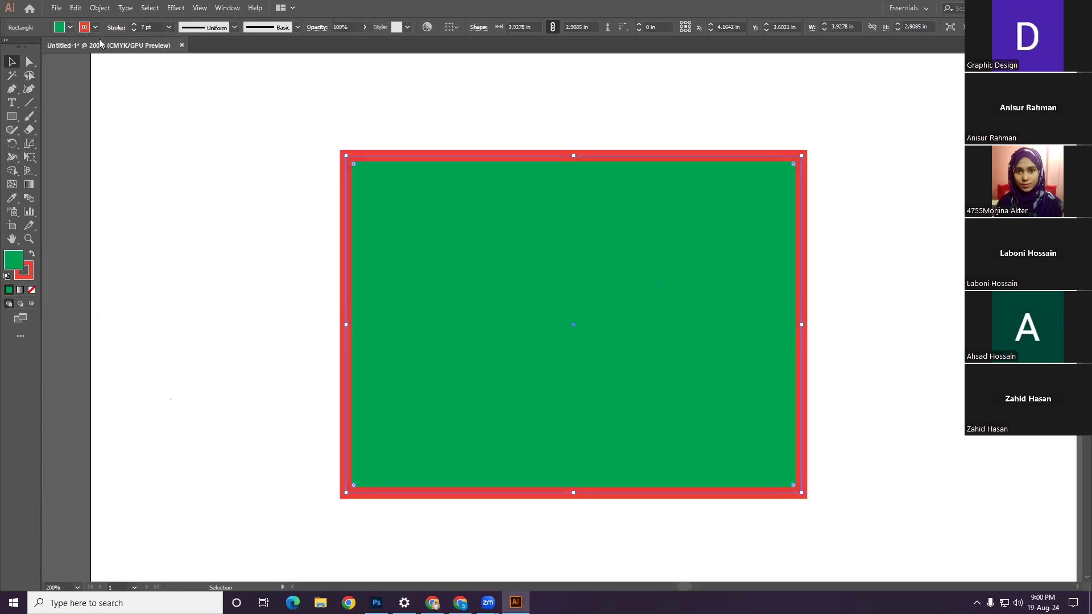
Step: Change the rectangle's stroke to dark blue 0511A5 with the Color Picker and close the floating color controls
left_click(30, 272)
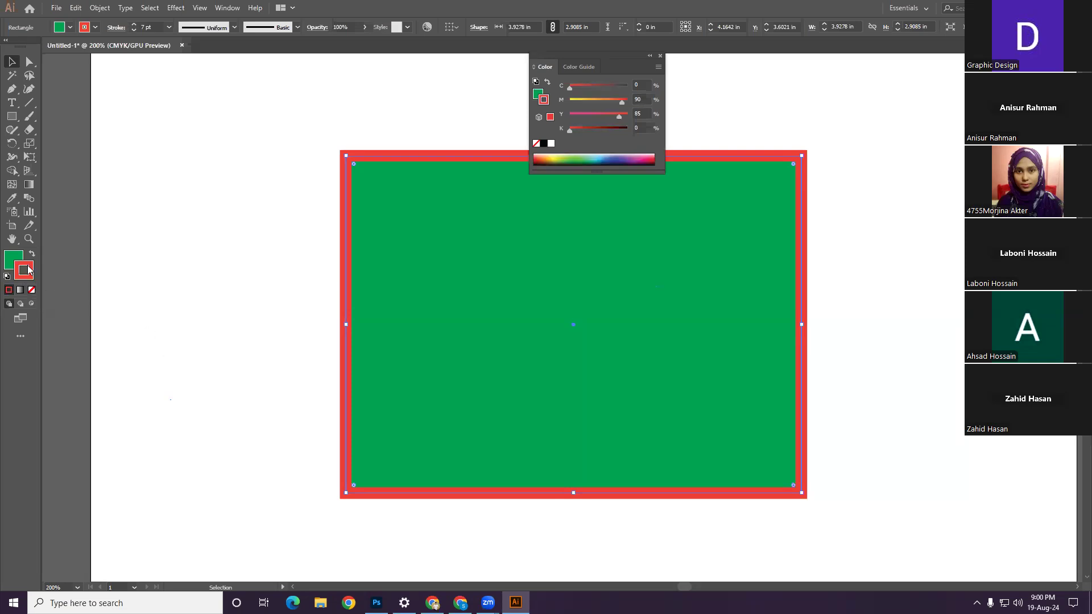
double_click(29, 268)
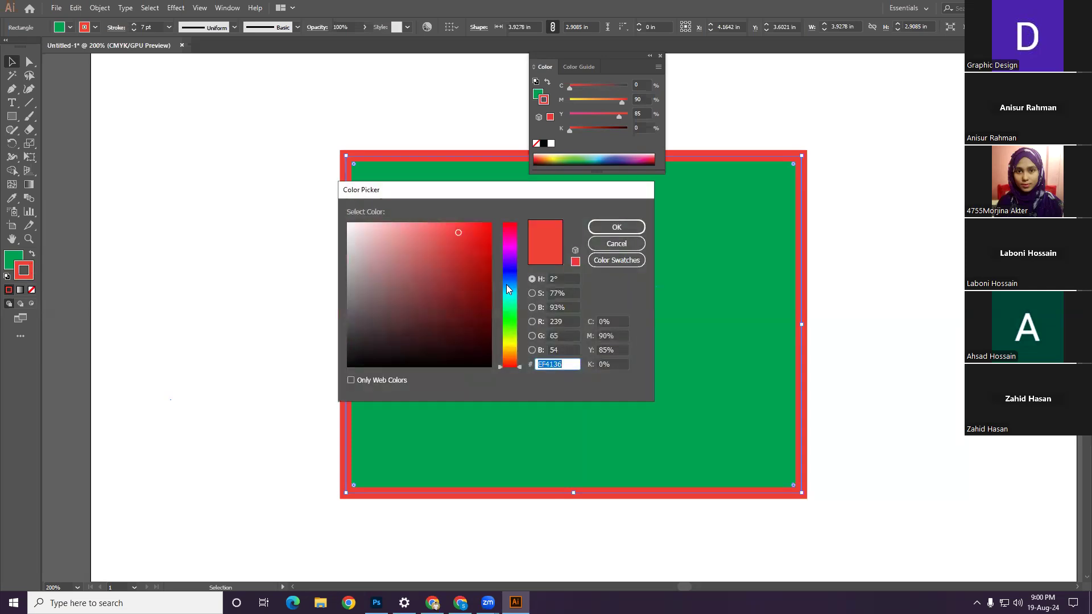
left_click(508, 271)
left_click(488, 274)
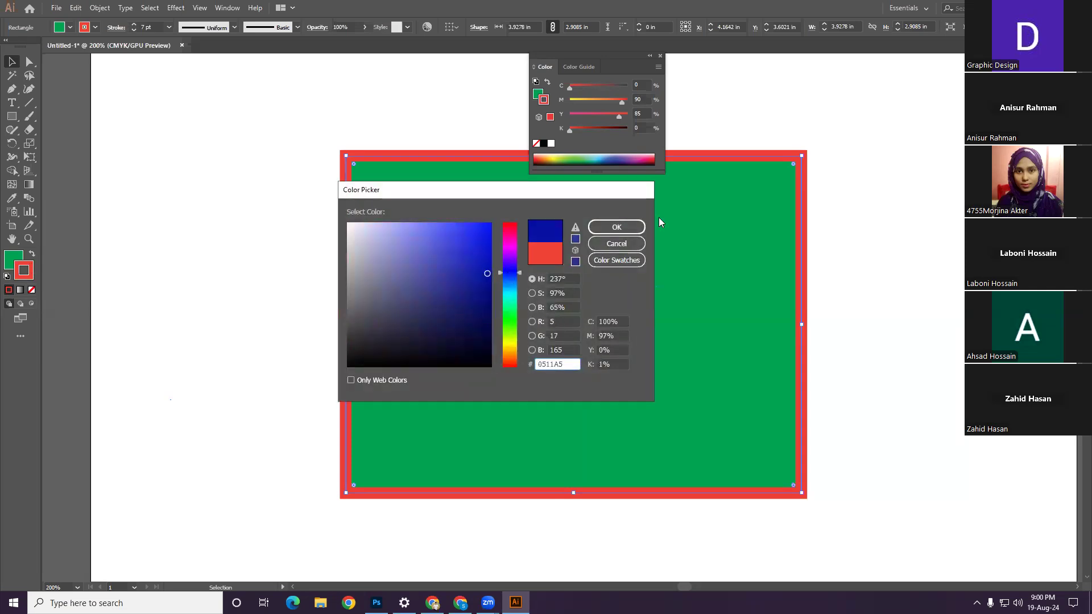
left_click(615, 227)
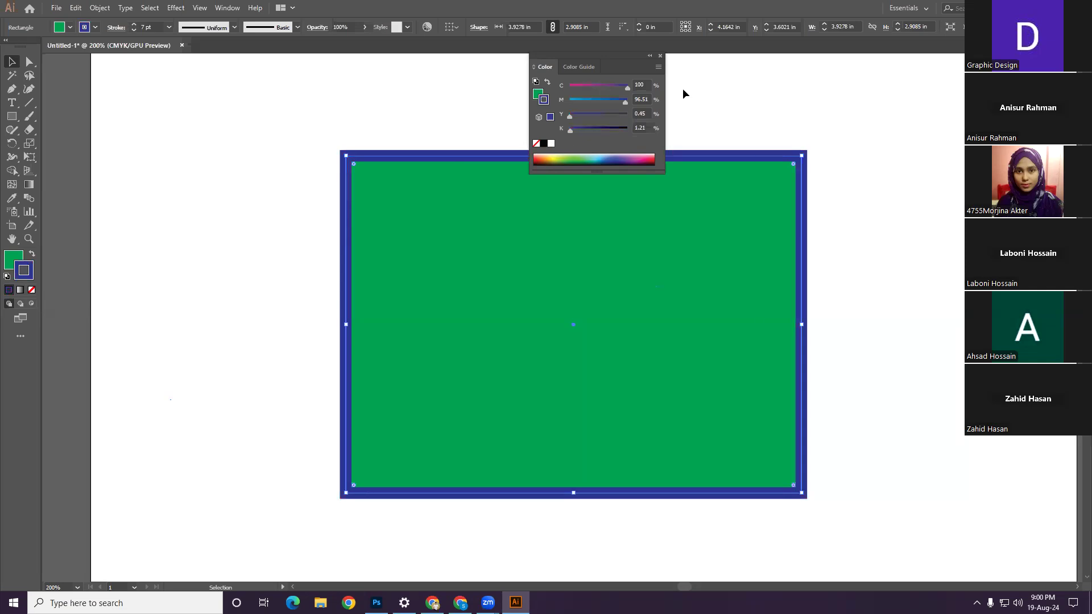
left_click(660, 56)
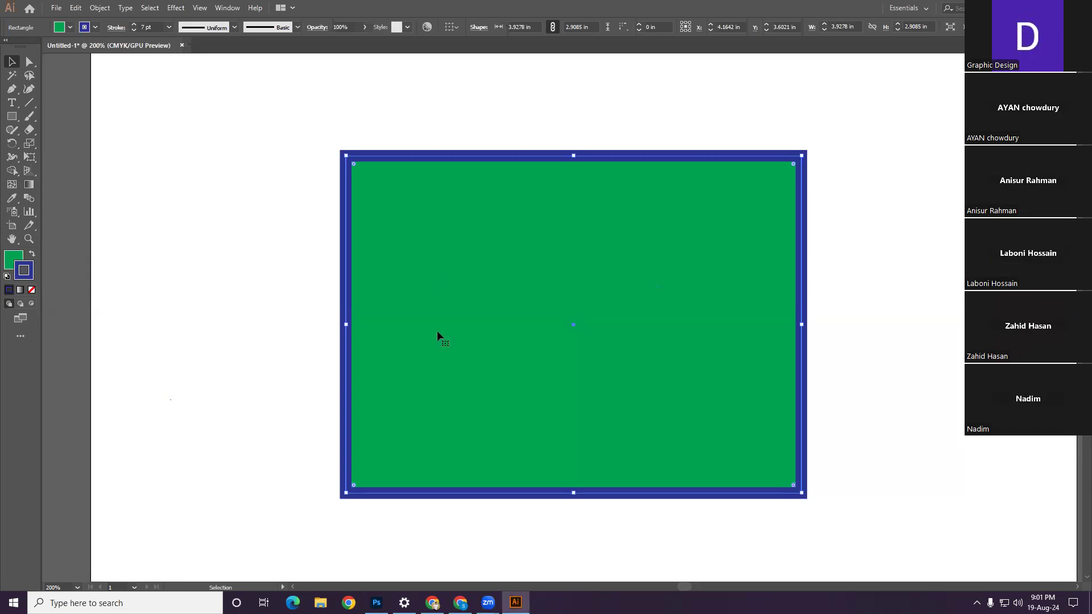
Step: Deselect and reselect the green rectangle, and set its fill to None
left_click(285, 345)
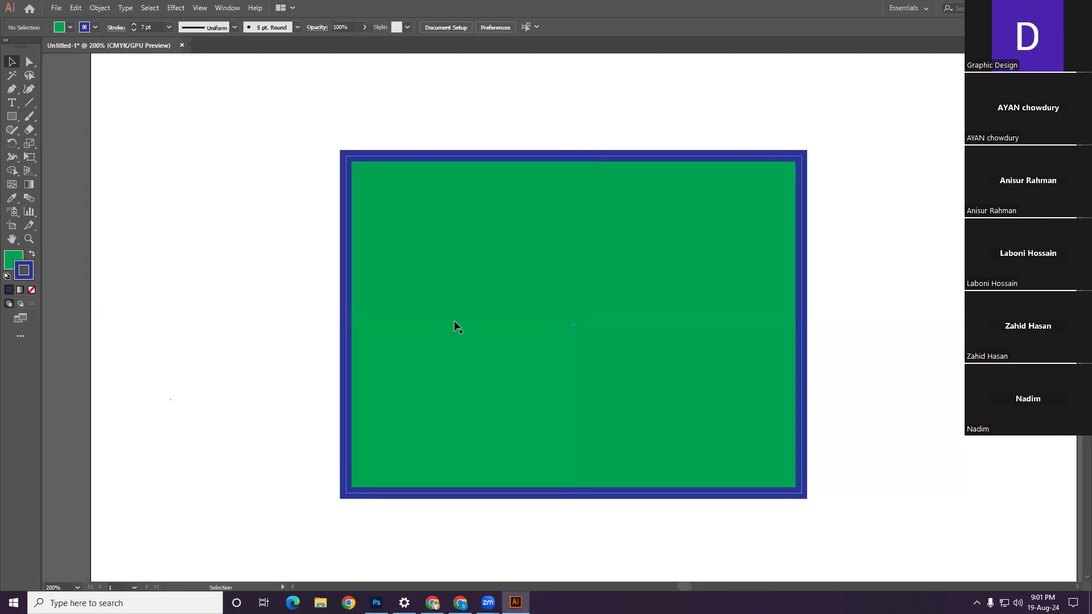
left_click(454, 322)
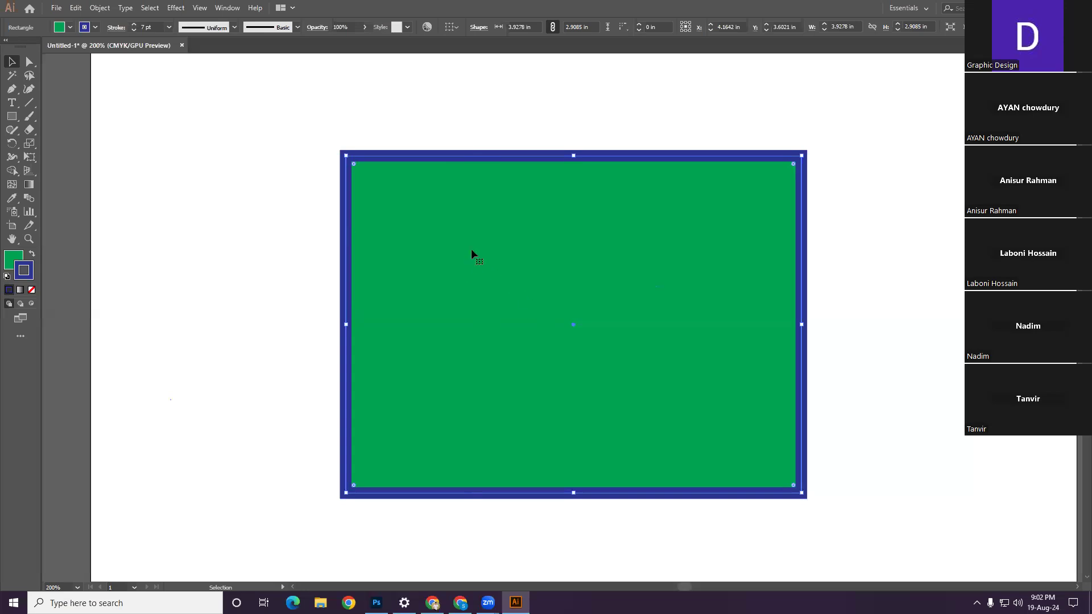
left_click(70, 28)
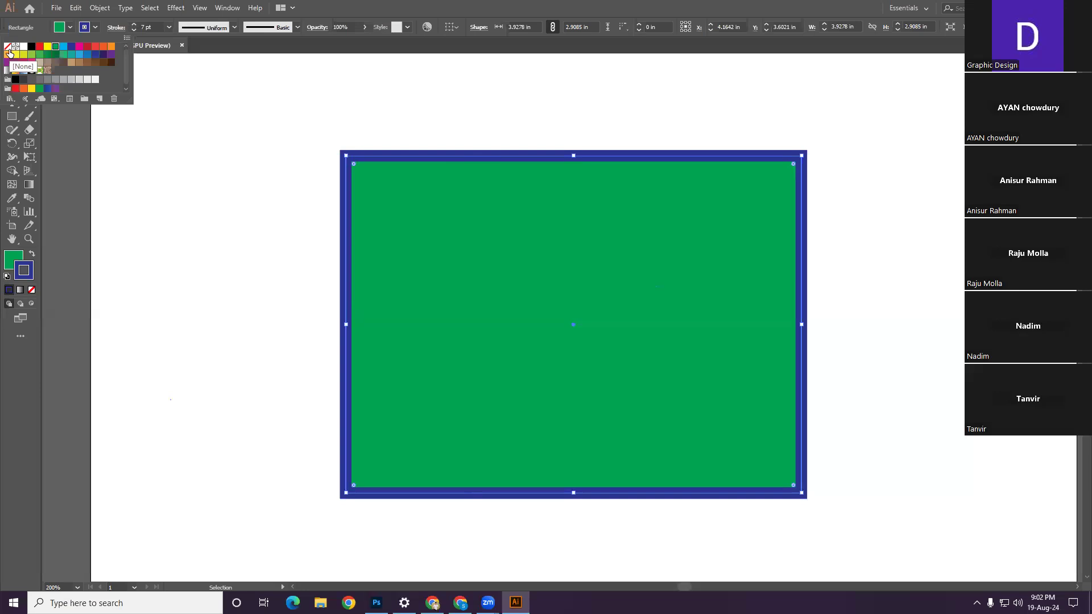
left_click(8, 49)
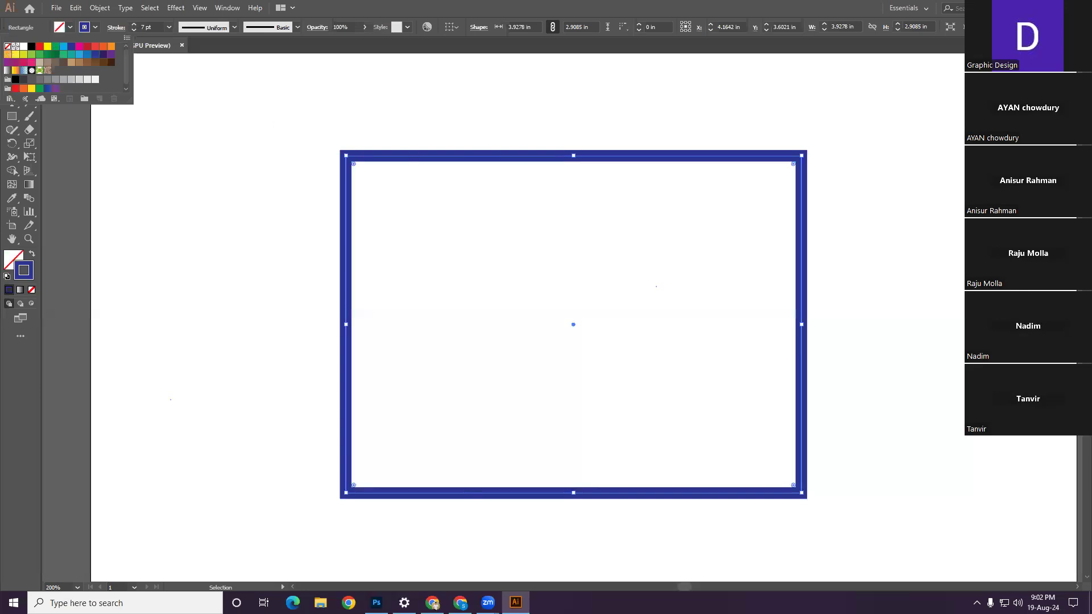
key("Escape")
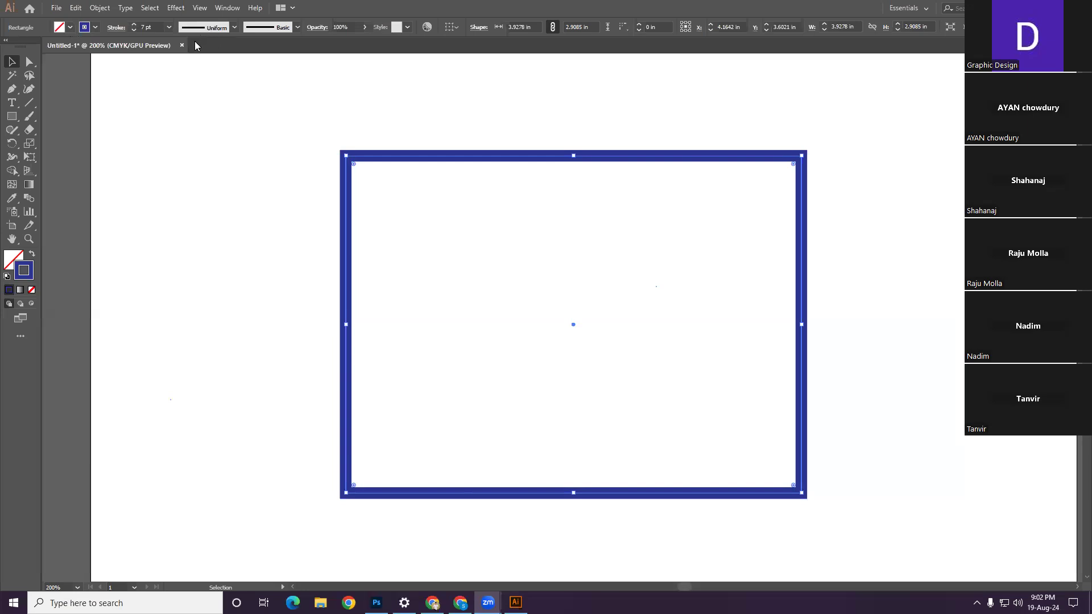
Step: Try the lens-shaped and the double-bulge variable width profiles on the rectangle's blue stroke
left_click(234, 28)
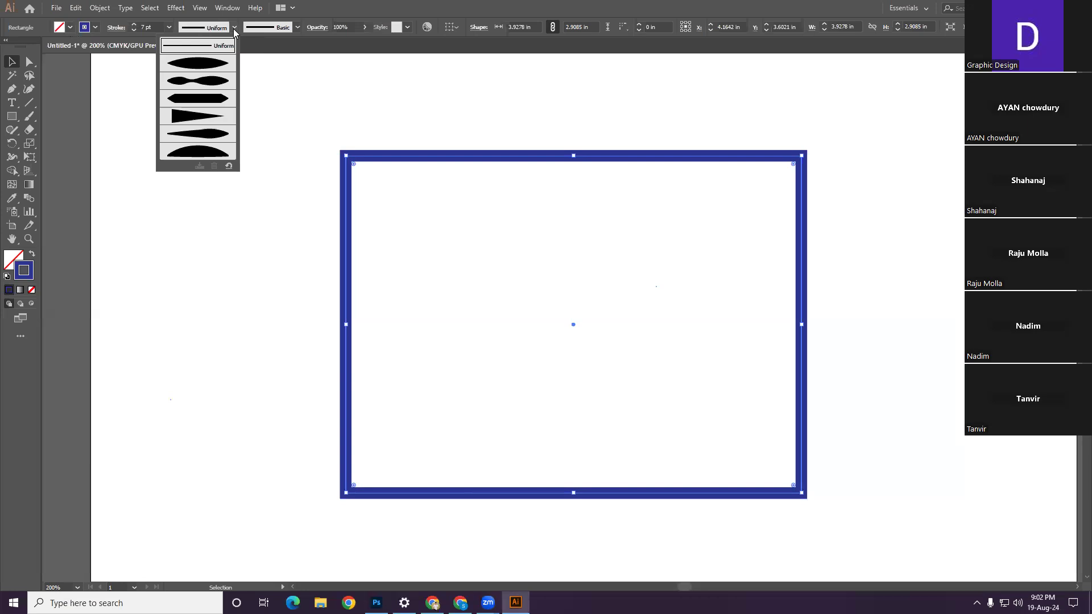
left_click(199, 67)
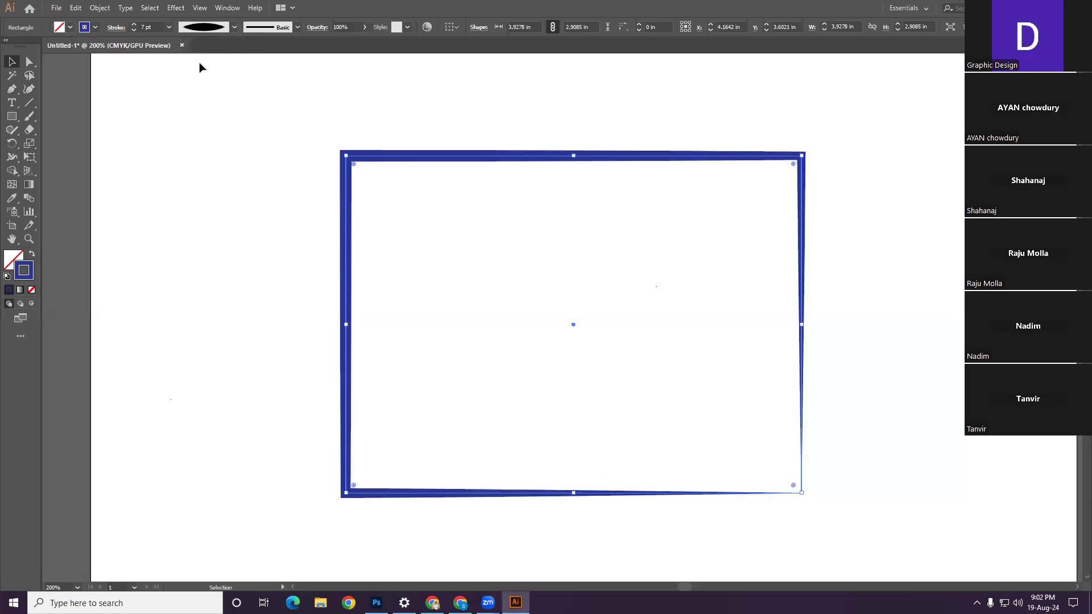
left_click(398, 375)
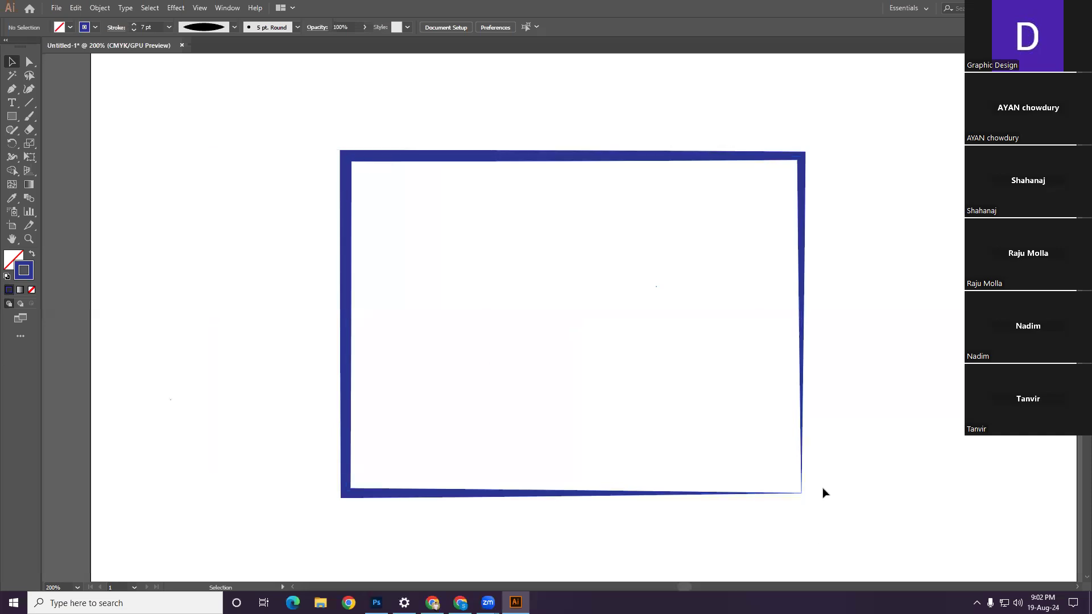
left_click(730, 492)
left_click(232, 28)
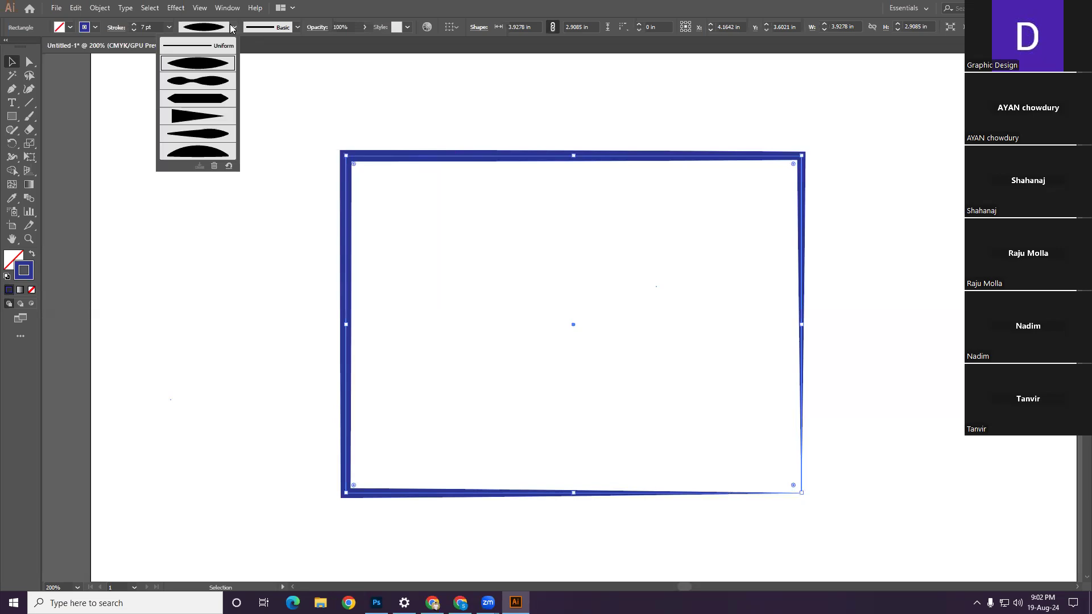
left_click(200, 76)
left_click(234, 222)
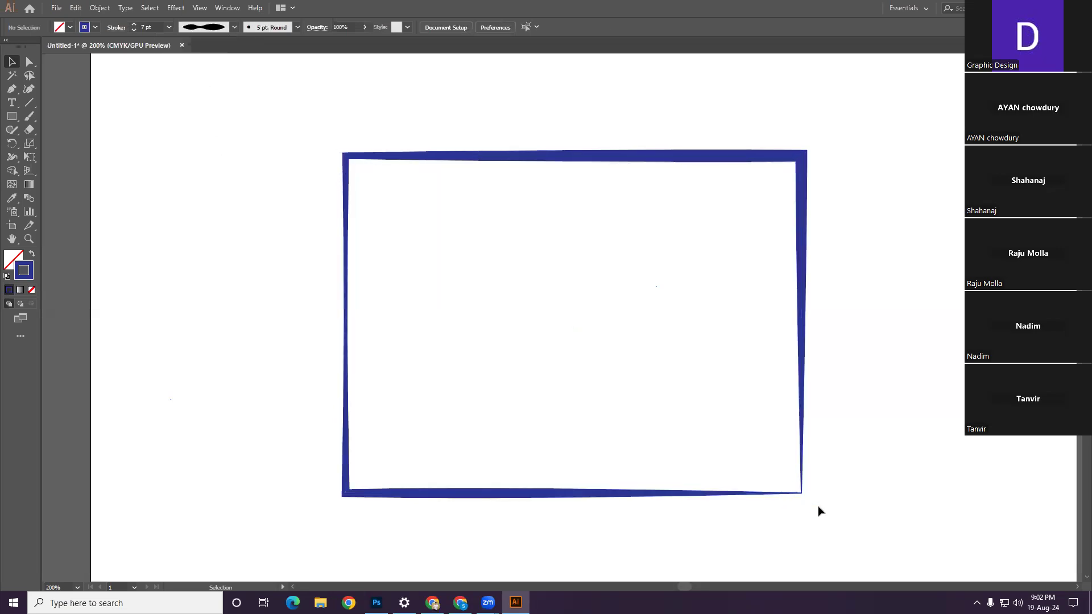
Step: Apply the flat width profile with two pointed ends to the rectangle's stroke and deselect it
left_click(652, 159)
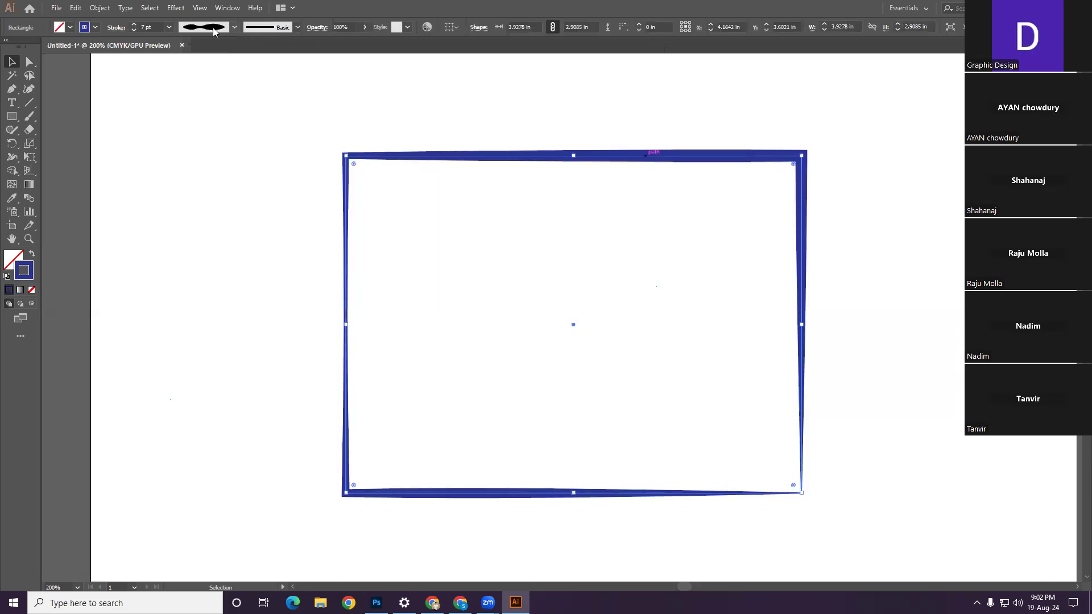
left_click(234, 27)
left_click(206, 101)
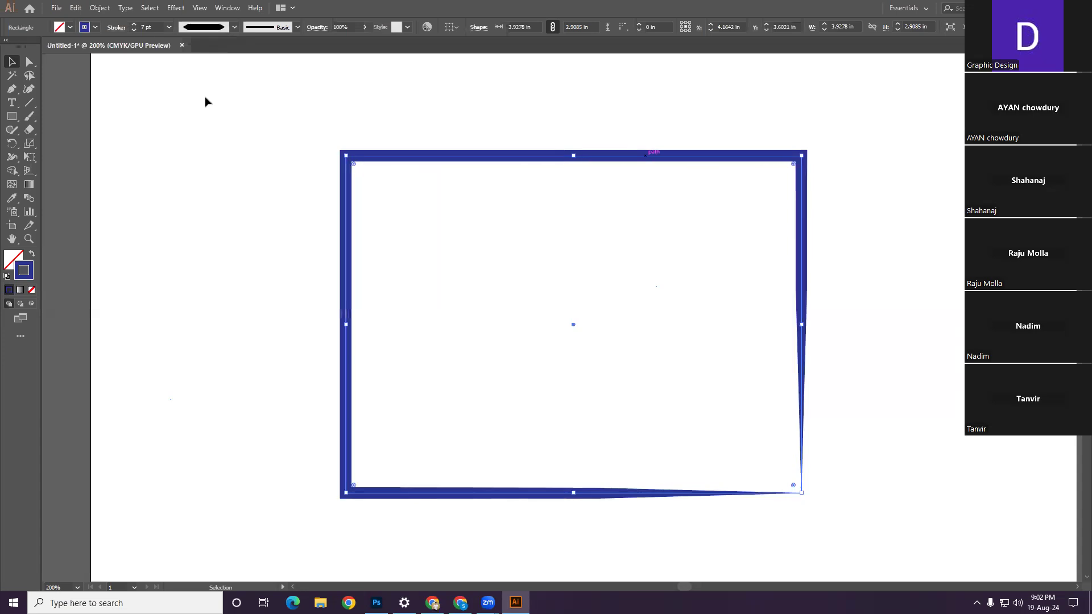
left_click(623, 379)
Step: Try the tapered triangular variable width profile on the rectangle's blue stroke
left_click(573, 154)
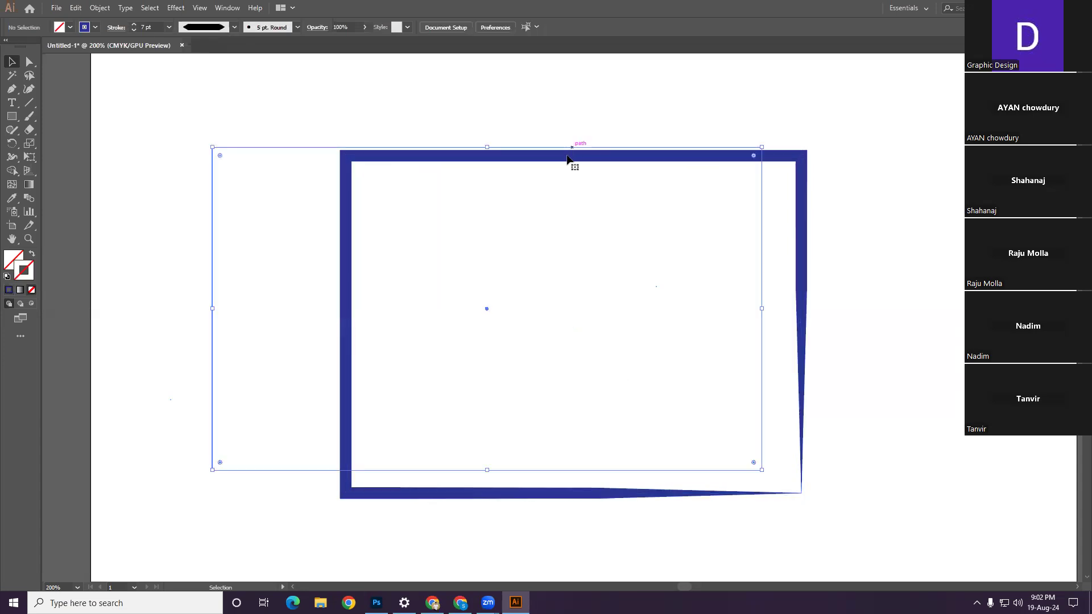
left_click(237, 29)
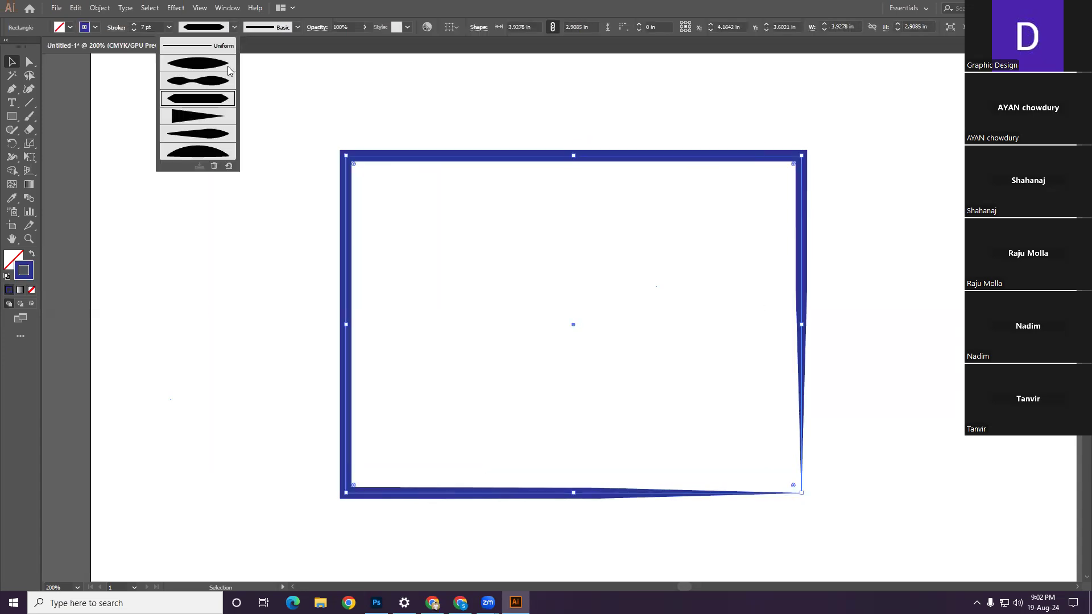
left_click(198, 117)
left_click(213, 264)
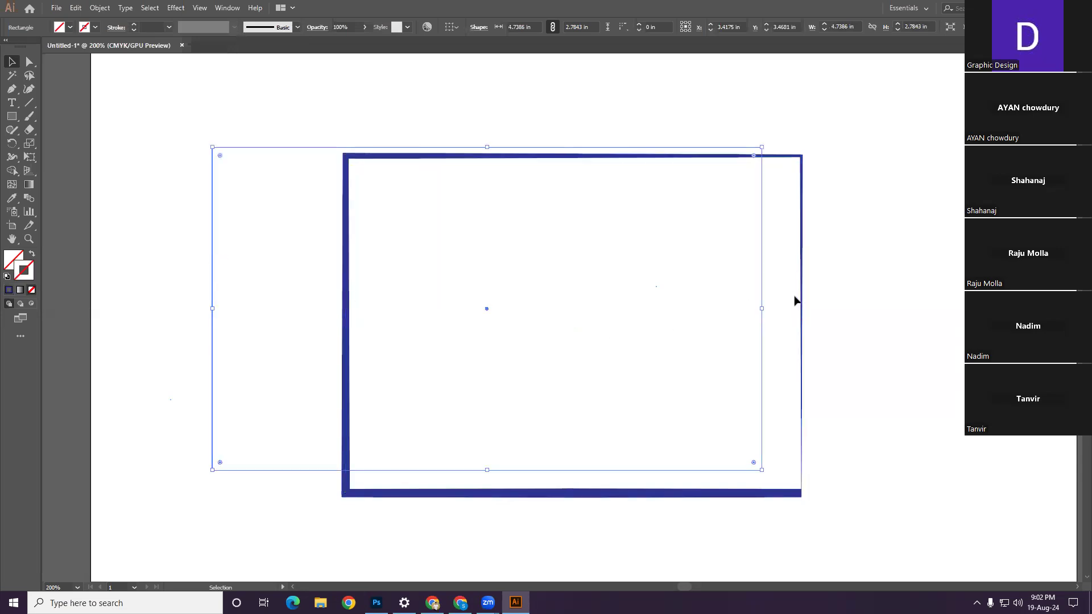
Step: Reselect the blue rectangle by its stroke and set its variable width profile to Uniform
left_click(780, 446)
left_click(766, 494)
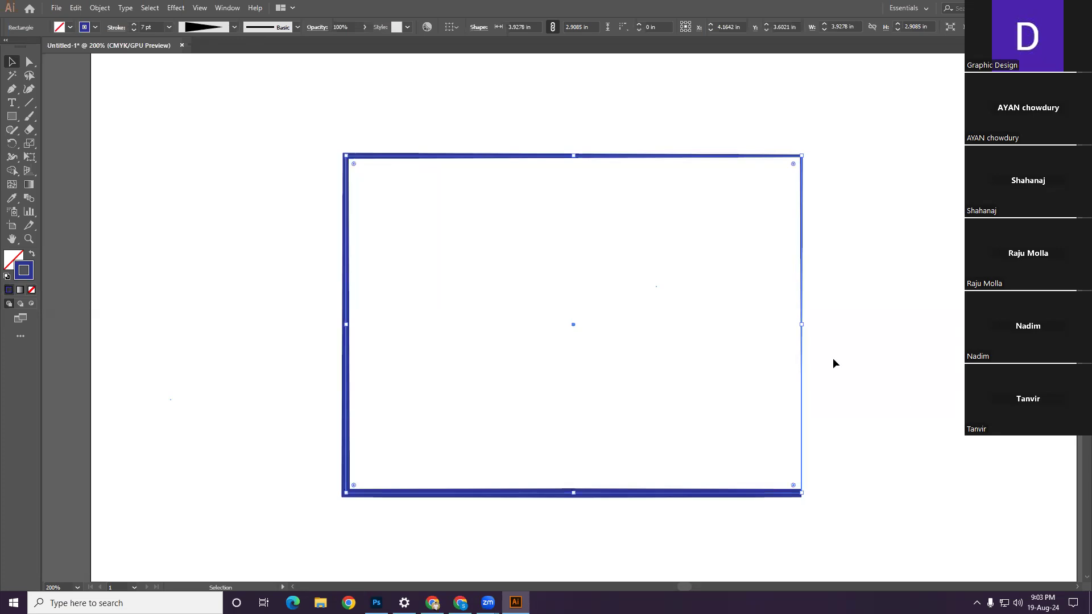
left_click(230, 27)
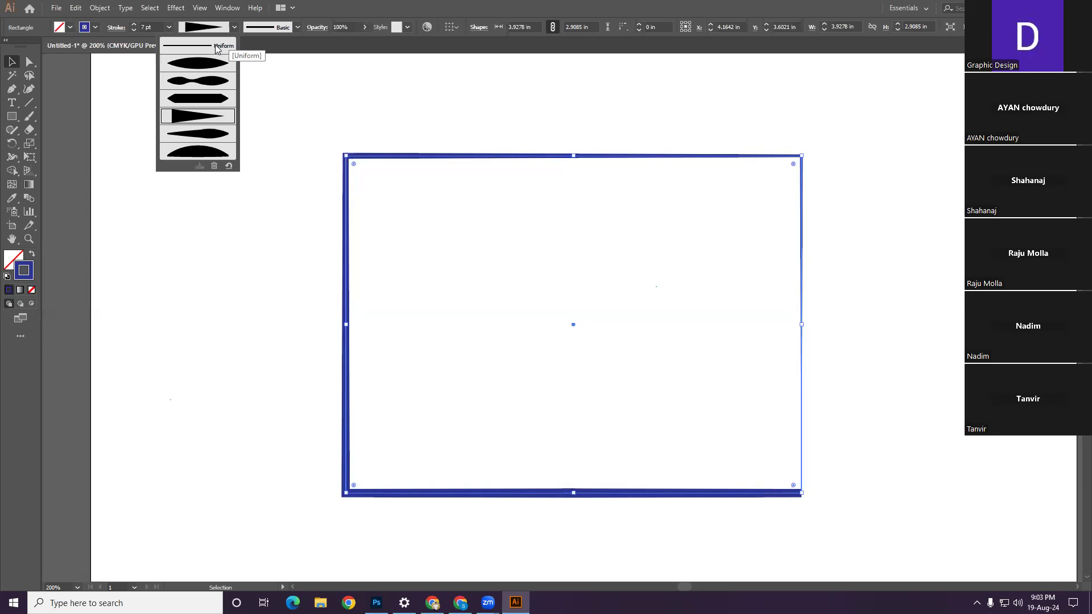
left_click(216, 47)
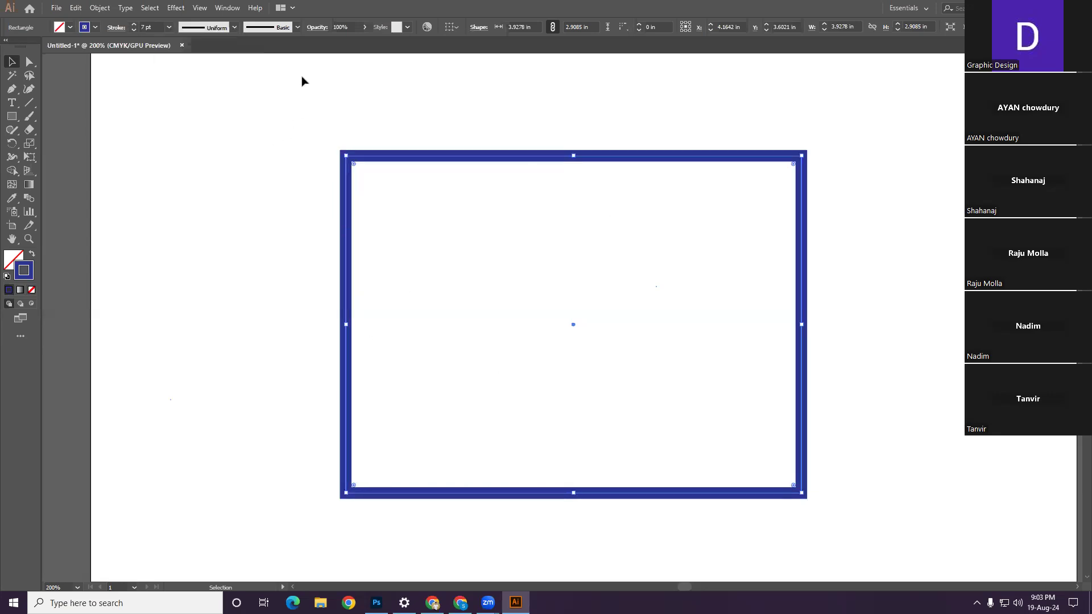
Step: Browse the brush definitions, try the rough charcoal-like brush on the rectangle's stroke, and deselect the rectangle
left_click(298, 28)
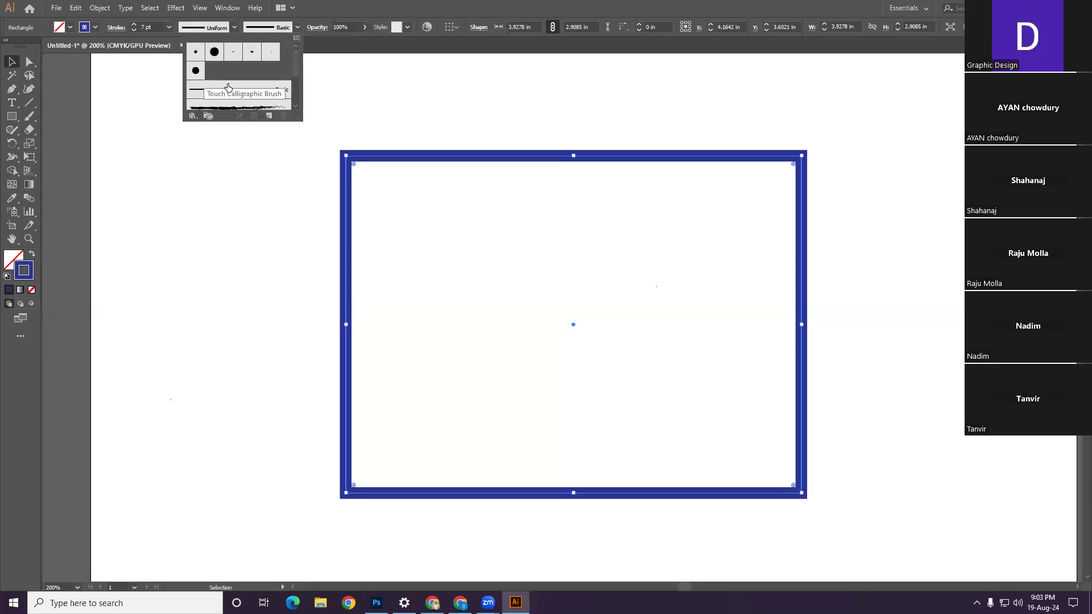
scroll(234, 85, "down", 2)
scroll(233, 84, "up", 2)
scroll(234, 83, "down", 2)
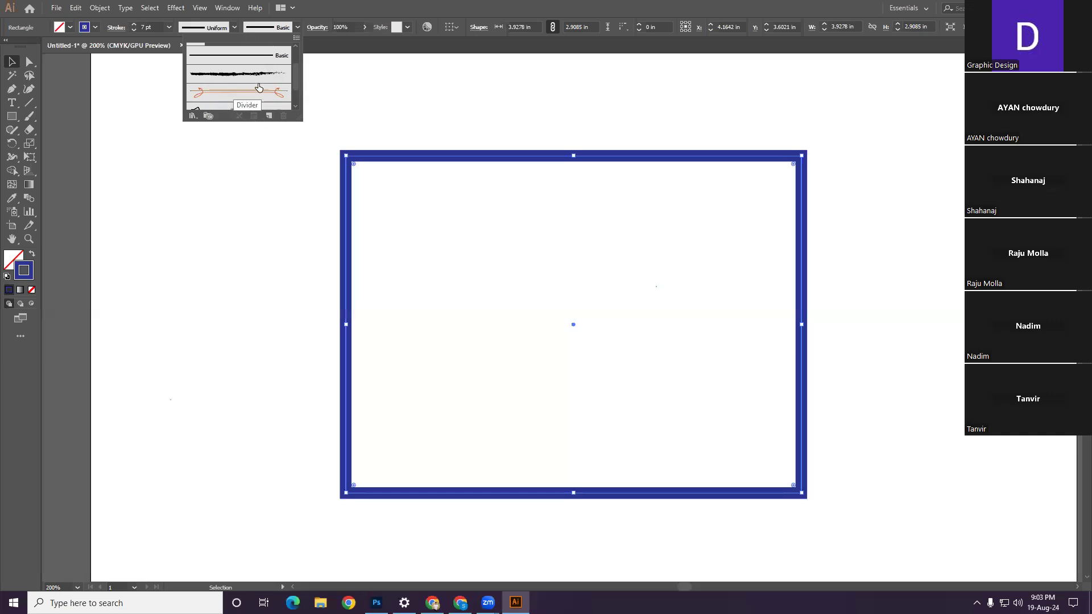
scroll(258, 88, "up", 2)
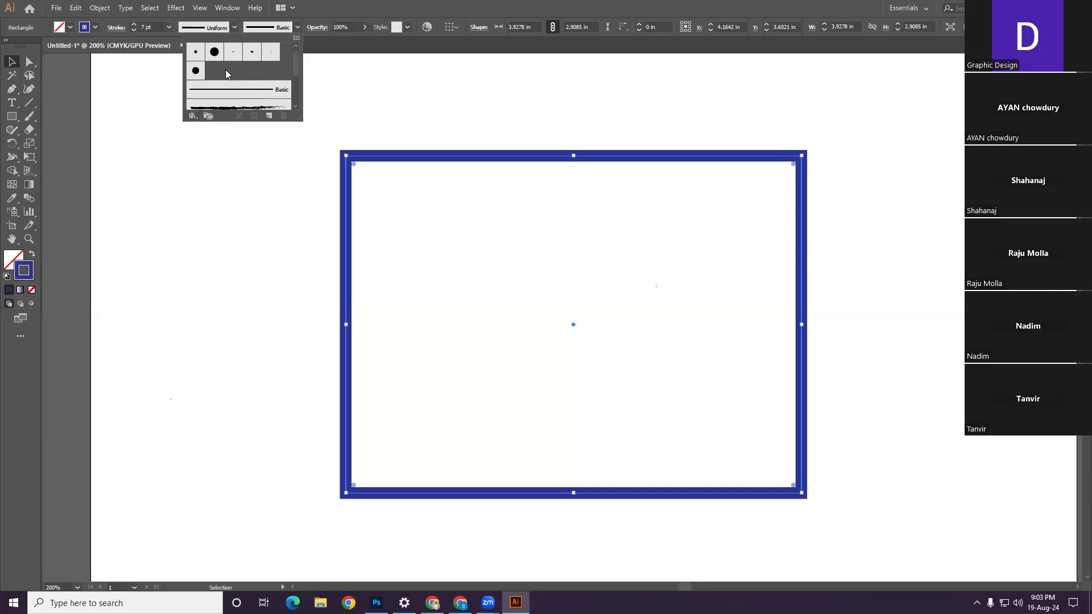
left_click(222, 94)
scroll(225, 94, "down", 2)
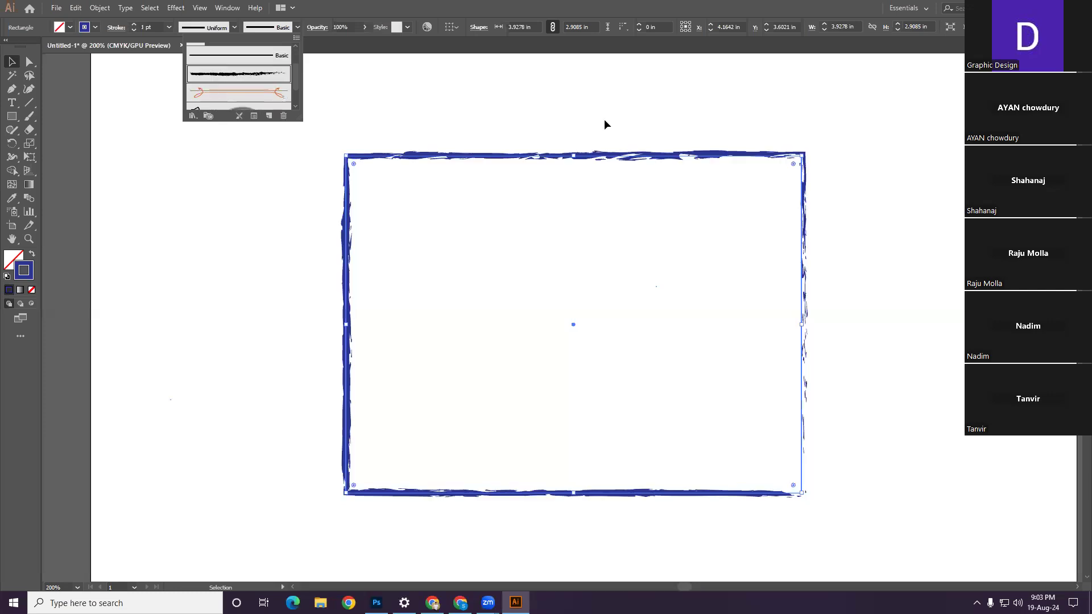
left_click(853, 250)
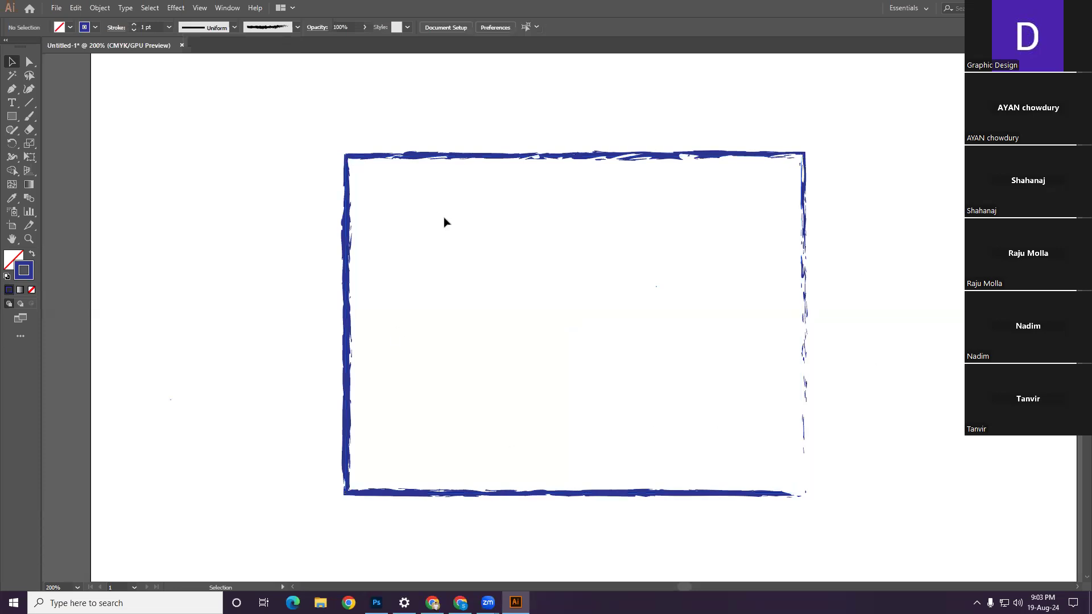
Step: Reselect the rectangle and set its stroke's brush definition back to Basic
left_click_drag(410, 119, 531, 236)
left_click(297, 27)
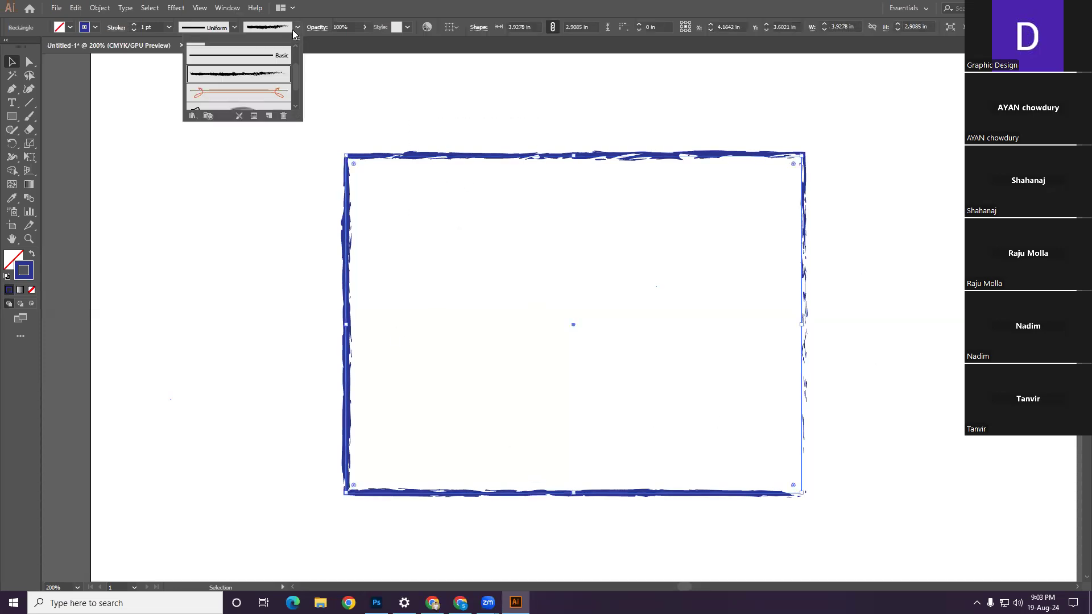
left_click(253, 56)
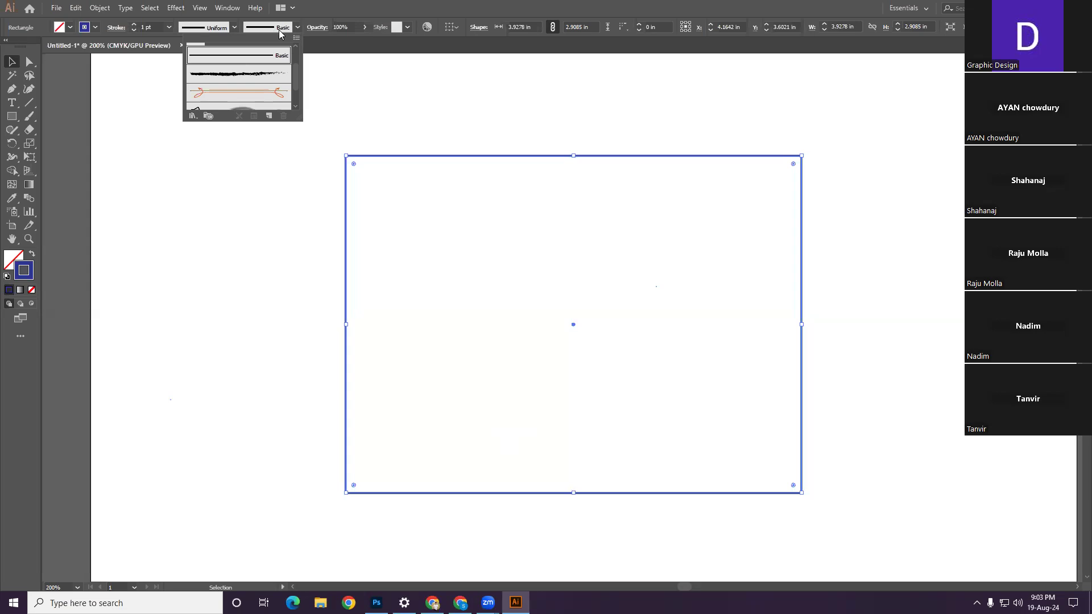
left_click(412, 130)
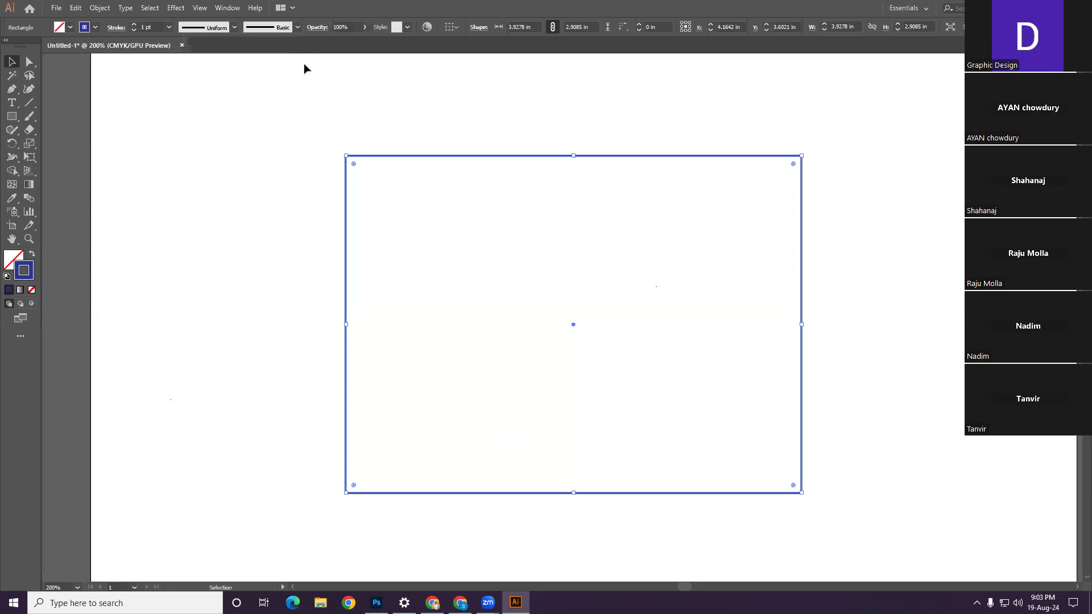
Step: Reselect the rectangle, set its stroke weight to 2 pt, and deselect it
left_click_drag(329, 132, 472, 253)
left_click(234, 27)
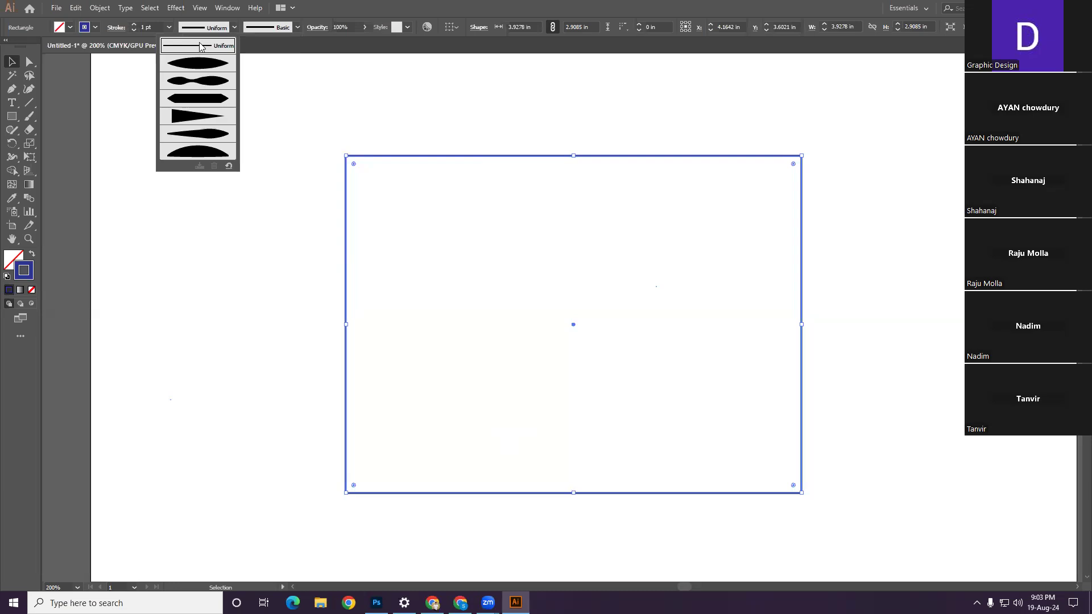
left_click(253, 223)
left_click_drag(300, 101, 463, 273)
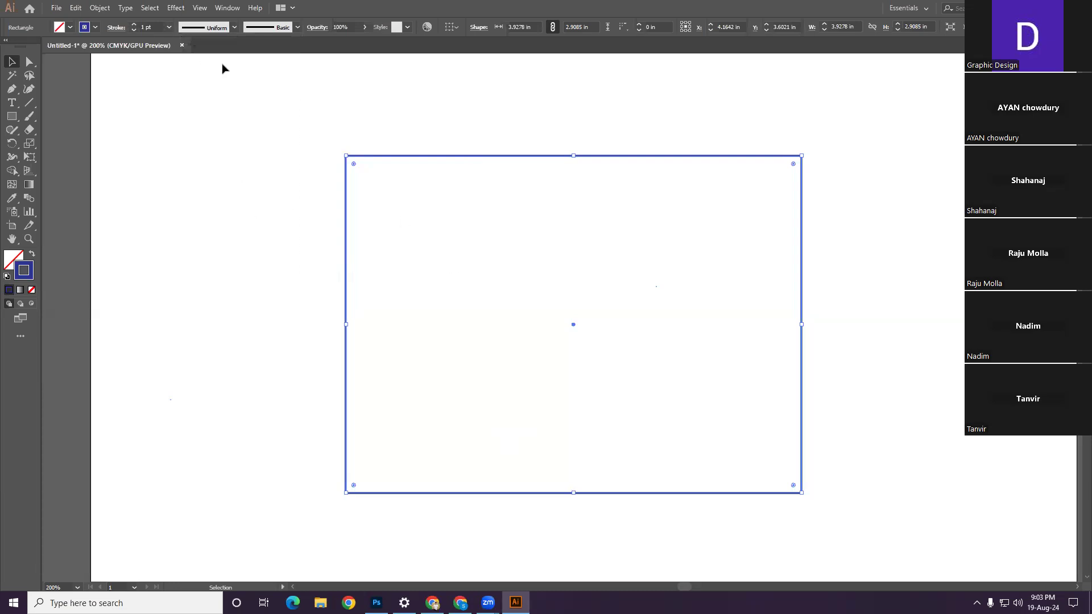
left_click(169, 28)
left_click(185, 94)
left_click(553, 185)
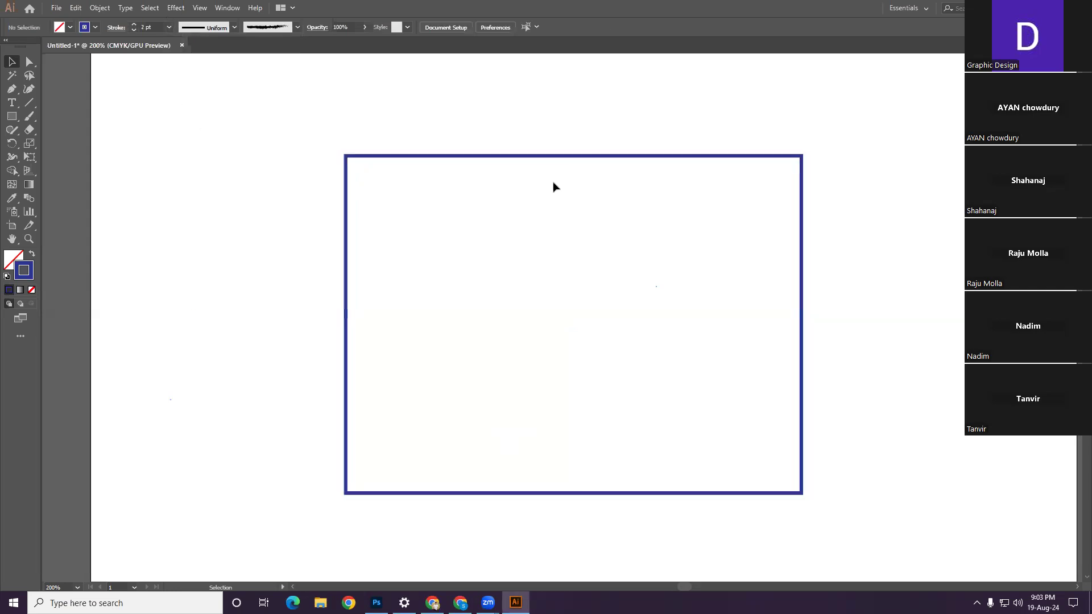
left_click(360, 157)
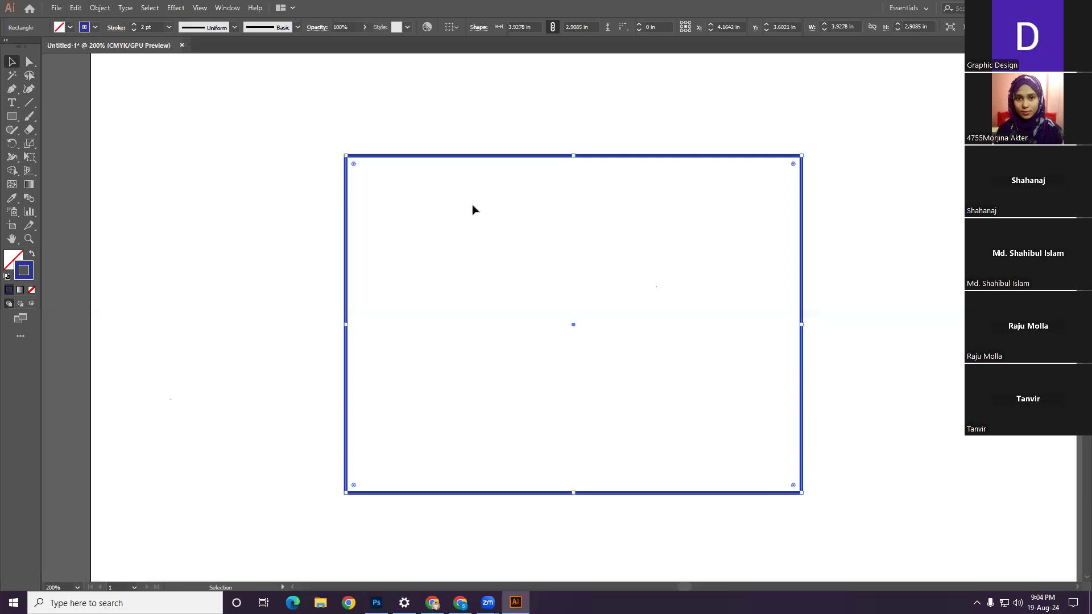
left_click(315, 173)
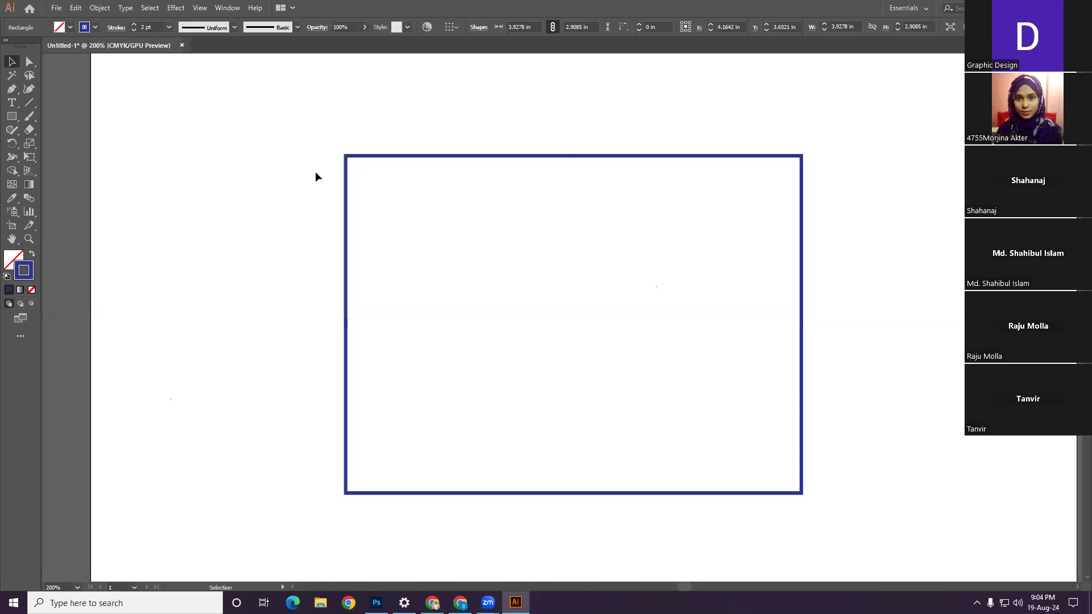
left_click_drag(304, 121, 396, 209)
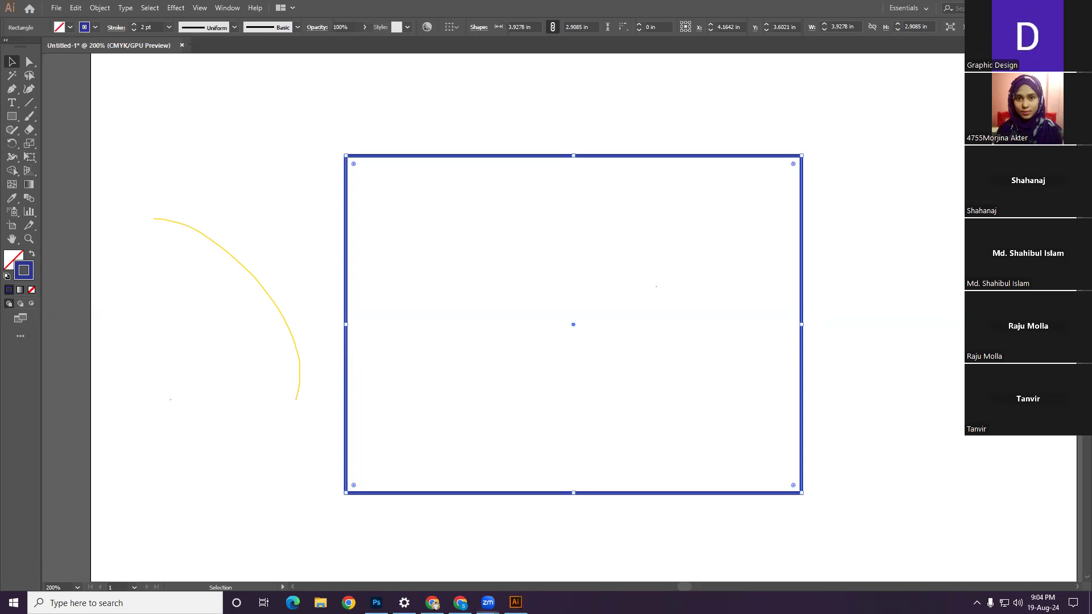
left_click(233, 256)
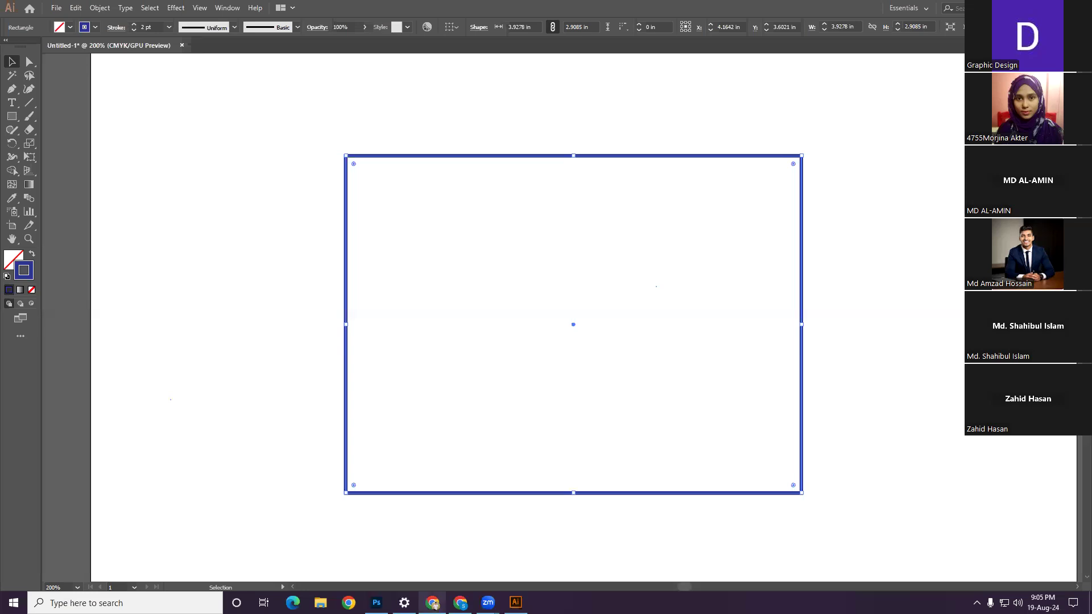
mouse_move(460, 603)
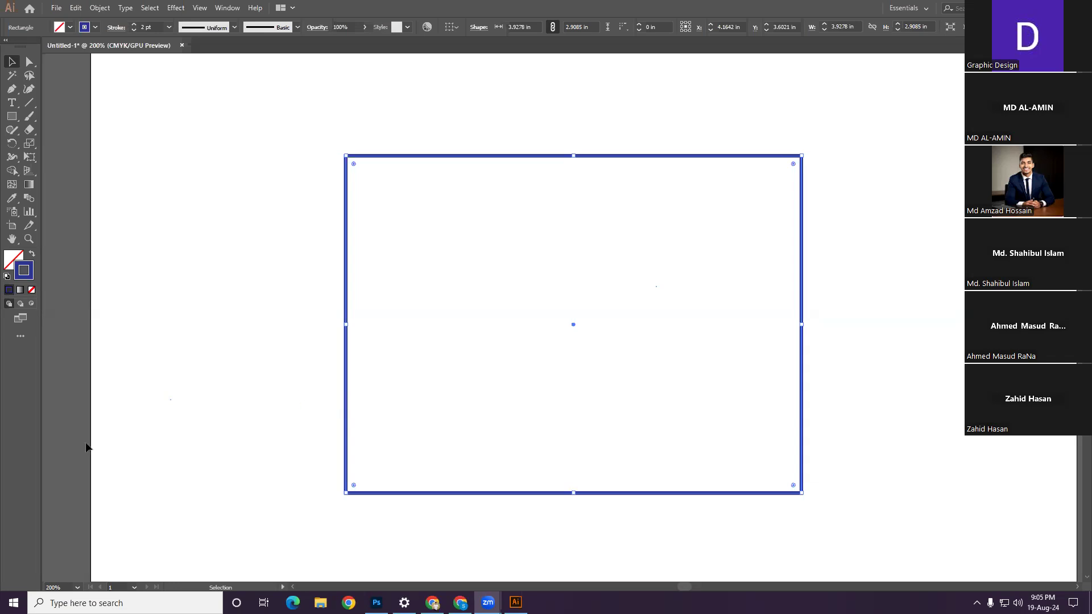
Step: Give the rectangle a red fill with no stroke, and move it about 0.75 in left and 0.2 in up
left_click(400, 161)
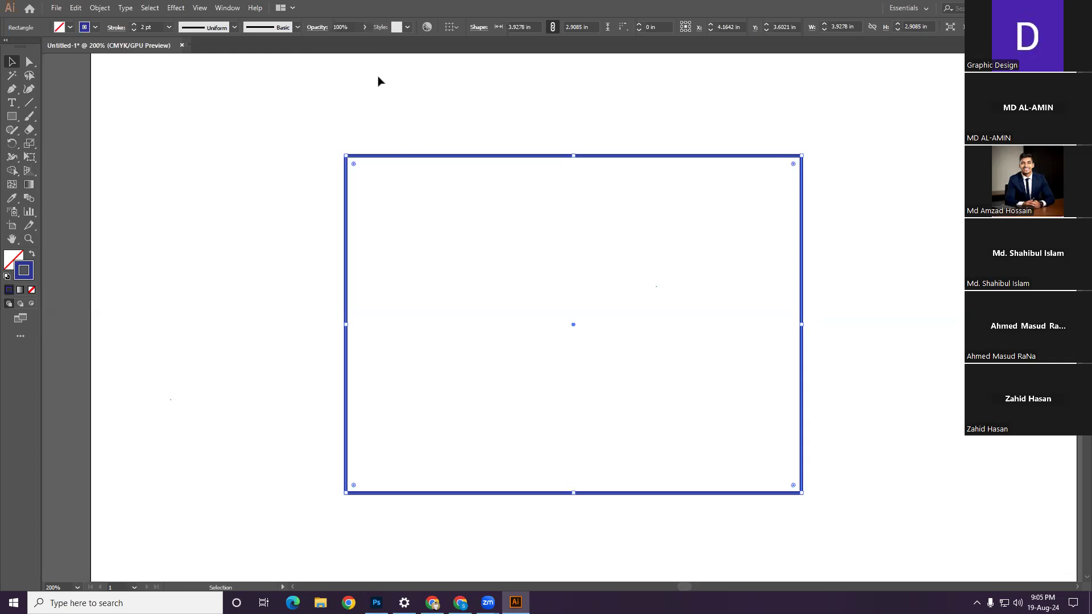
left_click(70, 27)
left_click(56, 38)
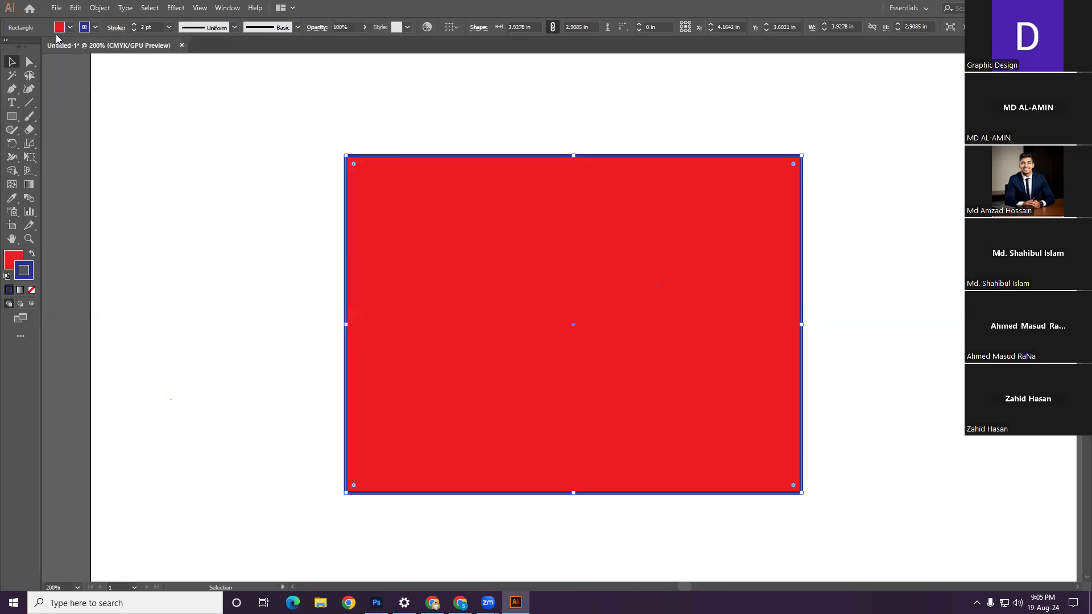
left_click(95, 27)
left_click(7, 46)
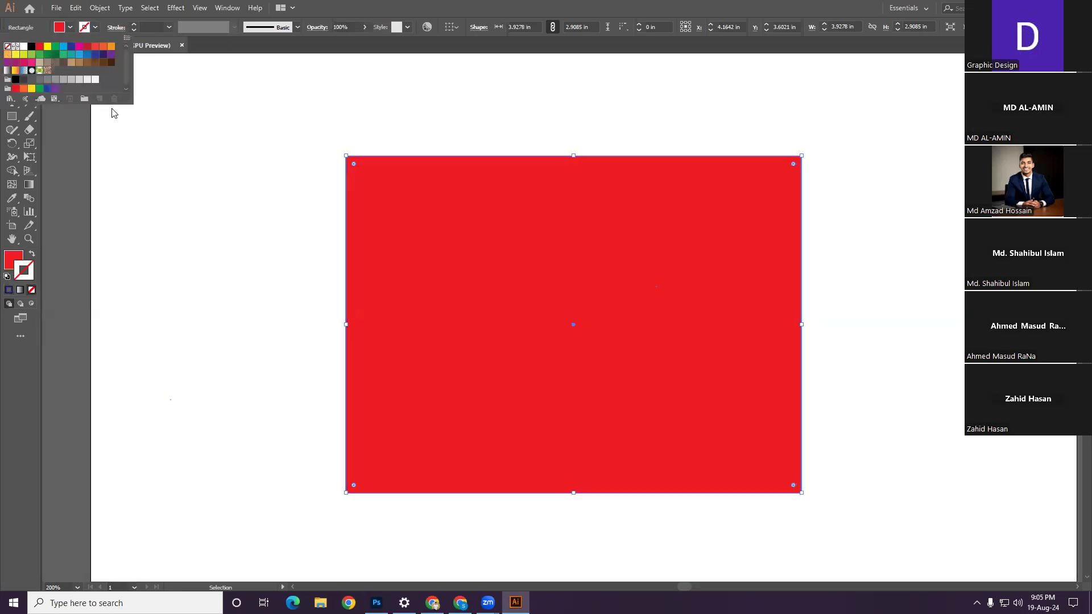
left_click(114, 112)
left_click_drag(488, 219, 402, 196)
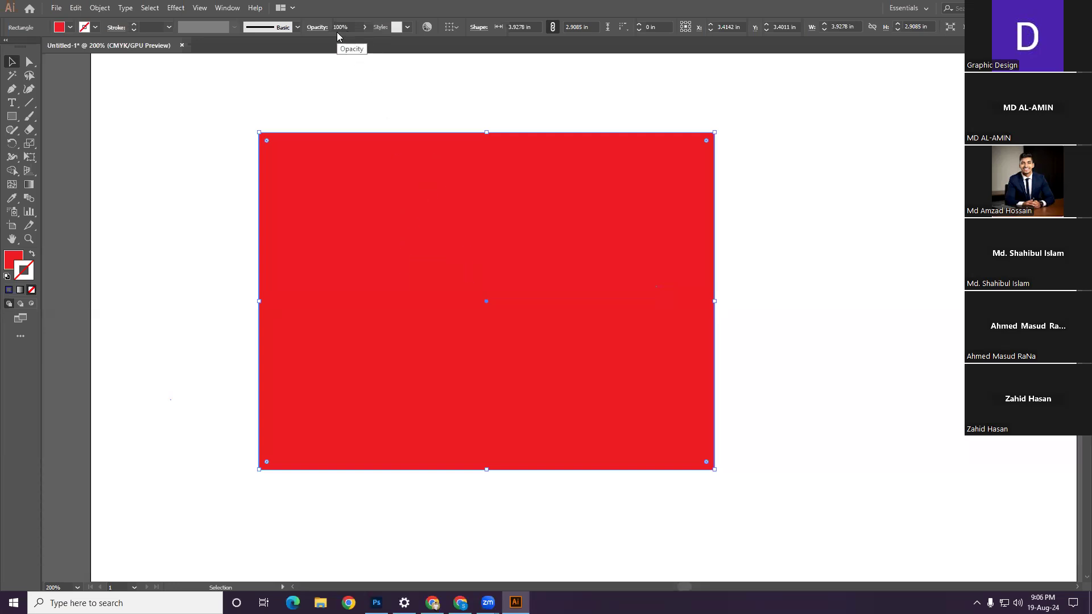
Step: Lower the red rectangle's opacity to 6% and restore it to 100%
left_click(362, 28)
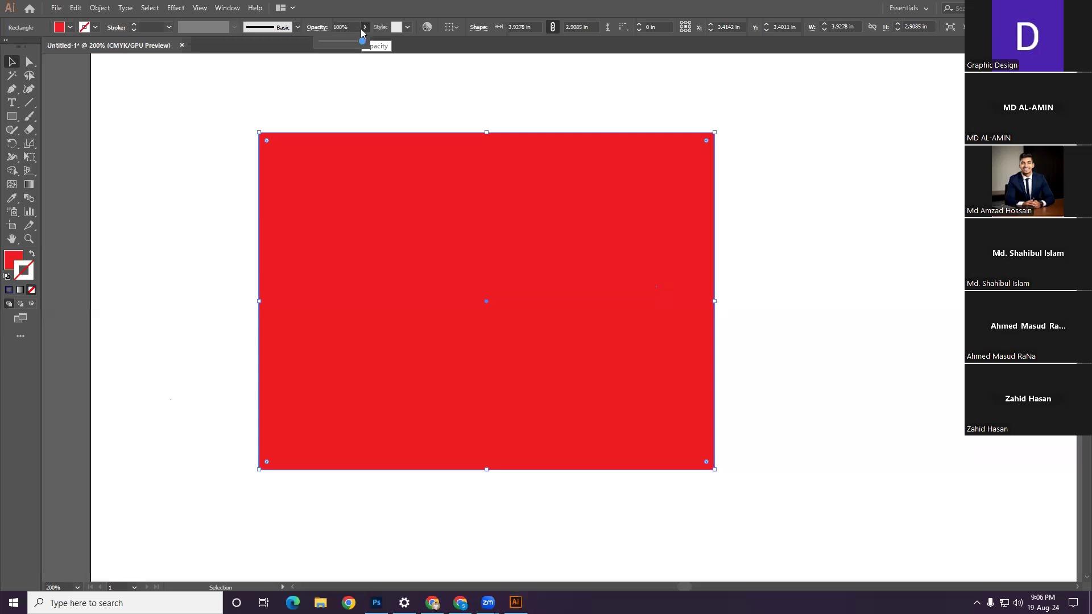
left_click_drag(363, 44, 324, 44)
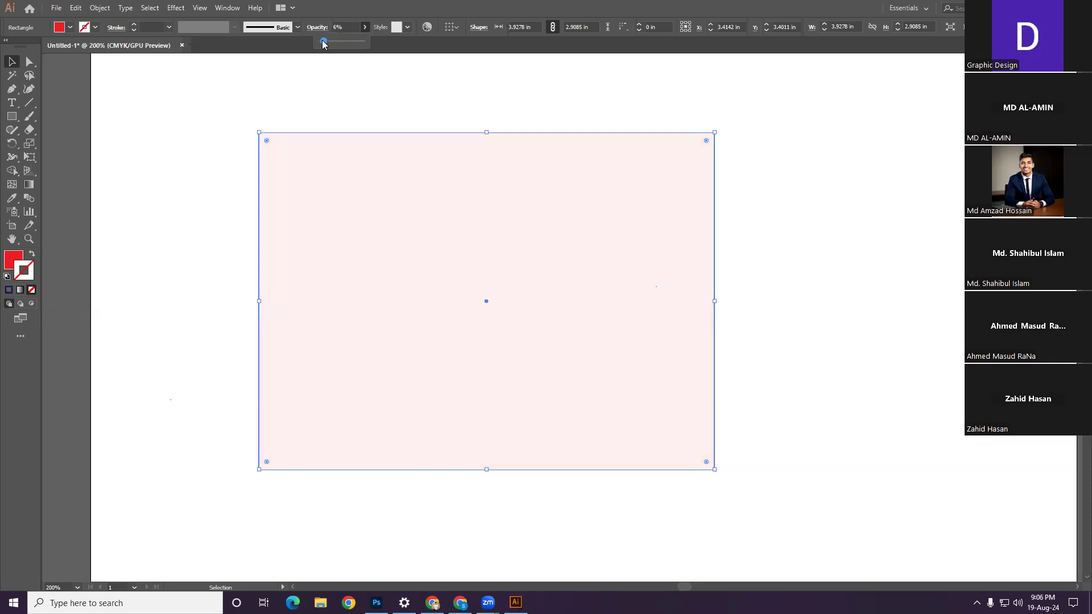
left_click_drag(324, 45, 363, 48)
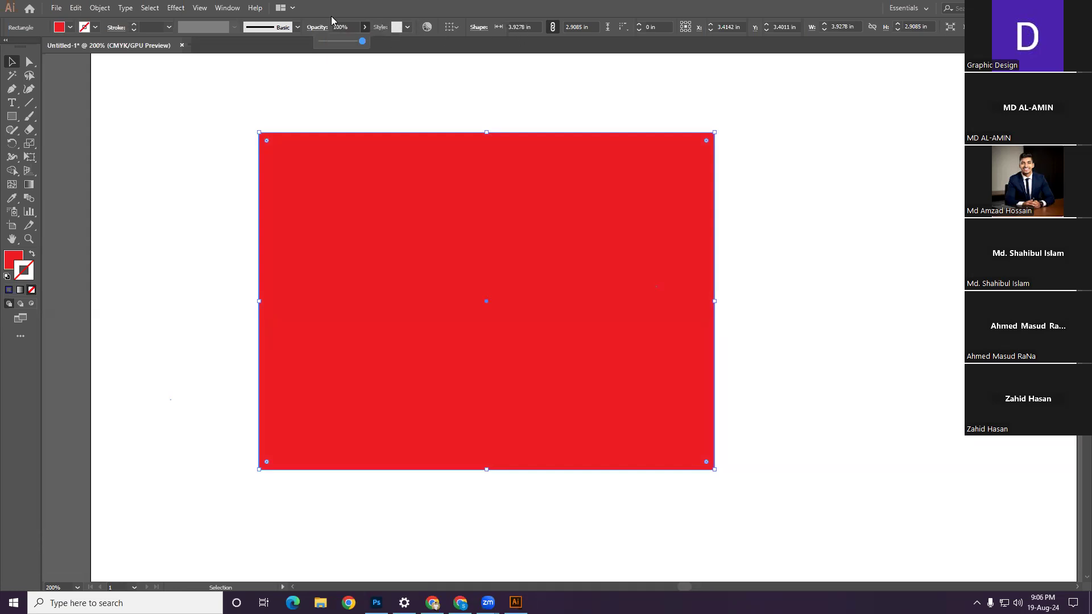
left_click(341, 81)
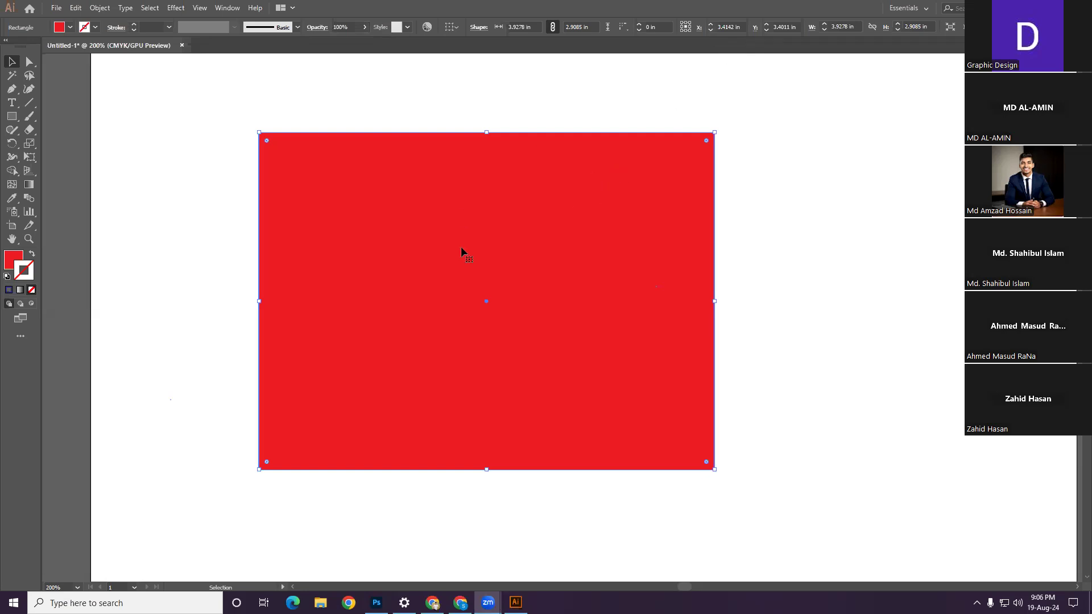
Step: Enlarge the red rectangle from its upper-right corner to about 4.07 by 2.99 in
left_click(509, 297)
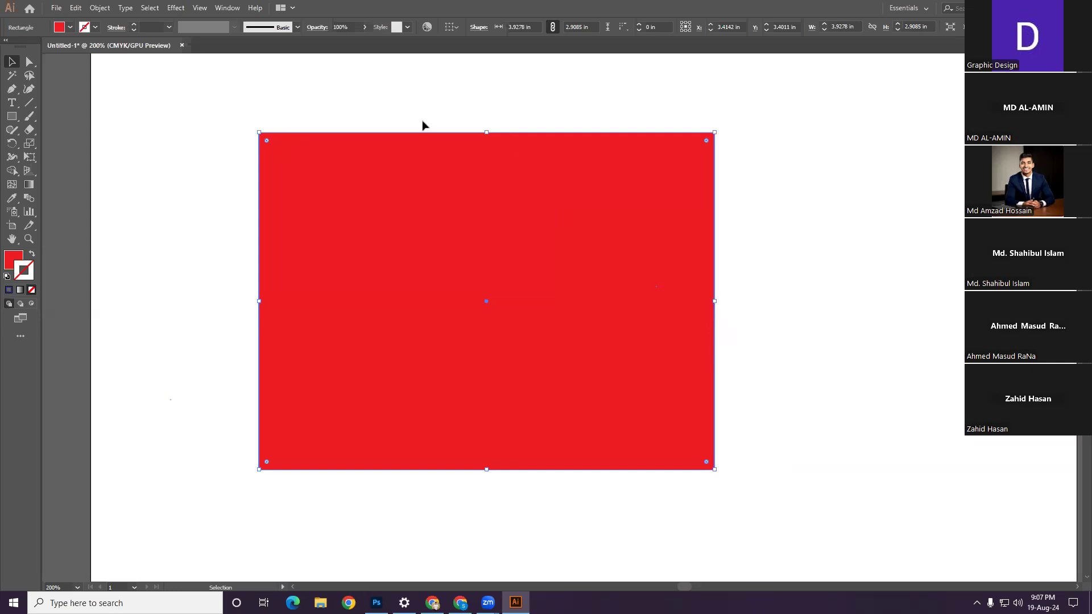
left_click_drag(714, 135, 734, 123)
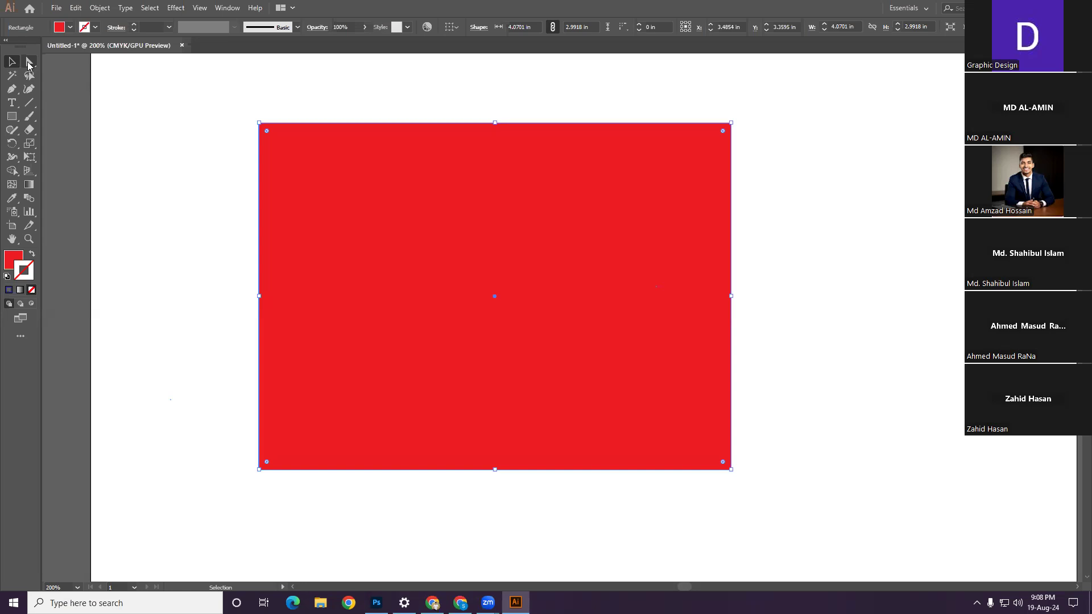
Step: Compare the rectangle's handles under the Selection and Direct Selection tools, ending with Direct Selection
left_click(28, 64)
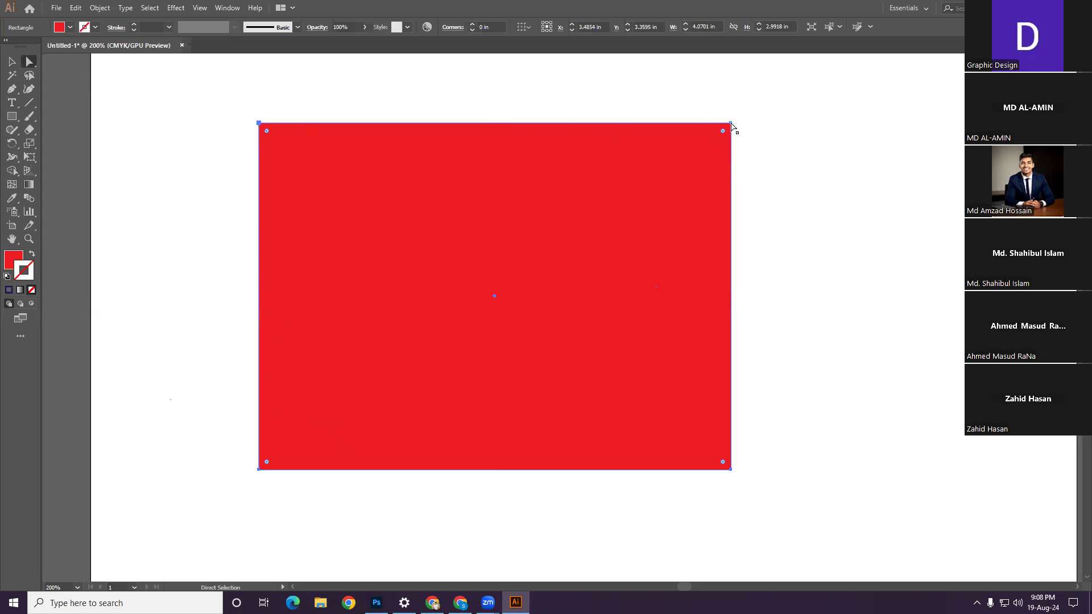
left_click(12, 63)
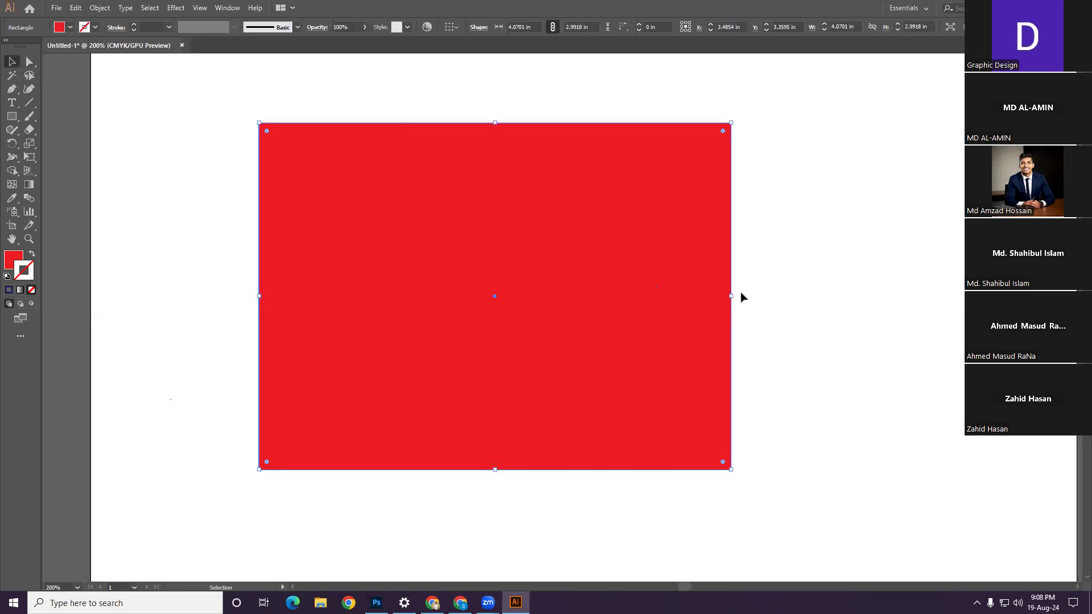
left_click(36, 64)
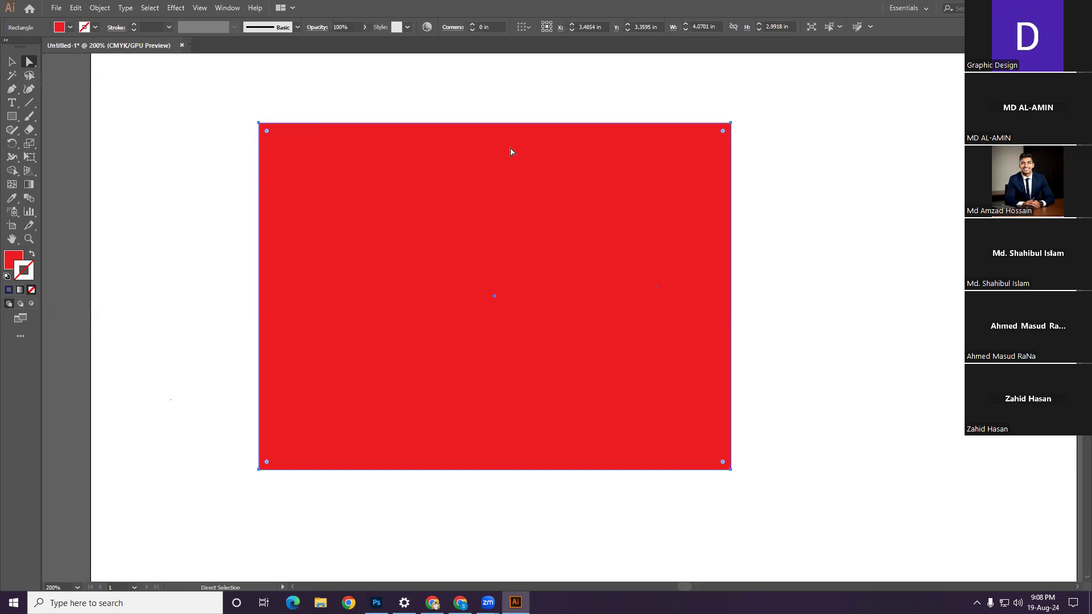
Step: Select only the rectangle's upper-right anchor point and examine its corner up close
left_click(731, 125)
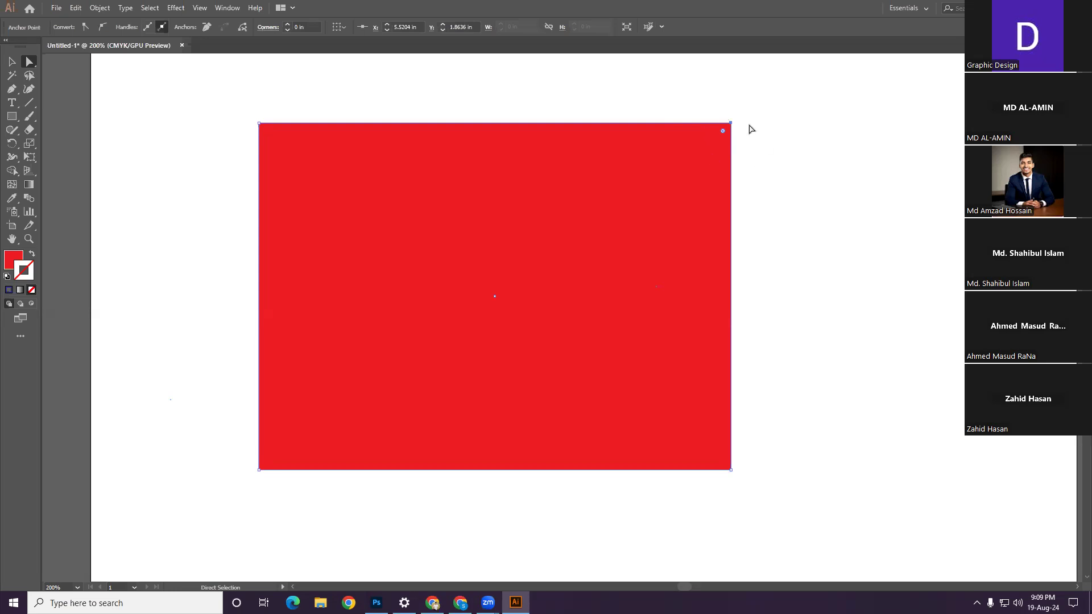
key("ctrl+plus")
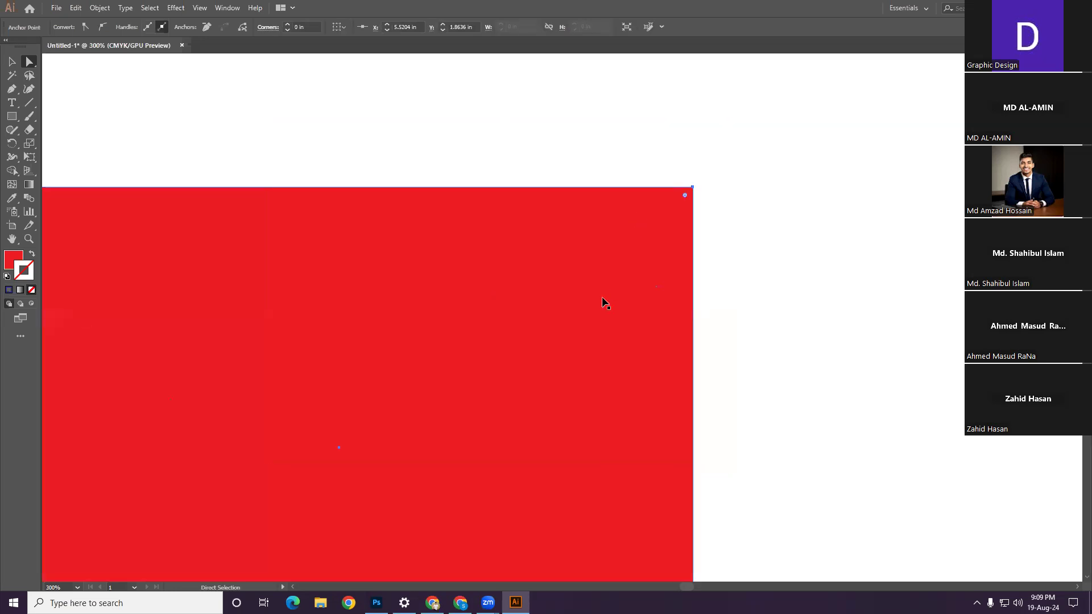
scroll(604, 302, "left", 3)
scroll(605, 302, "down", 2)
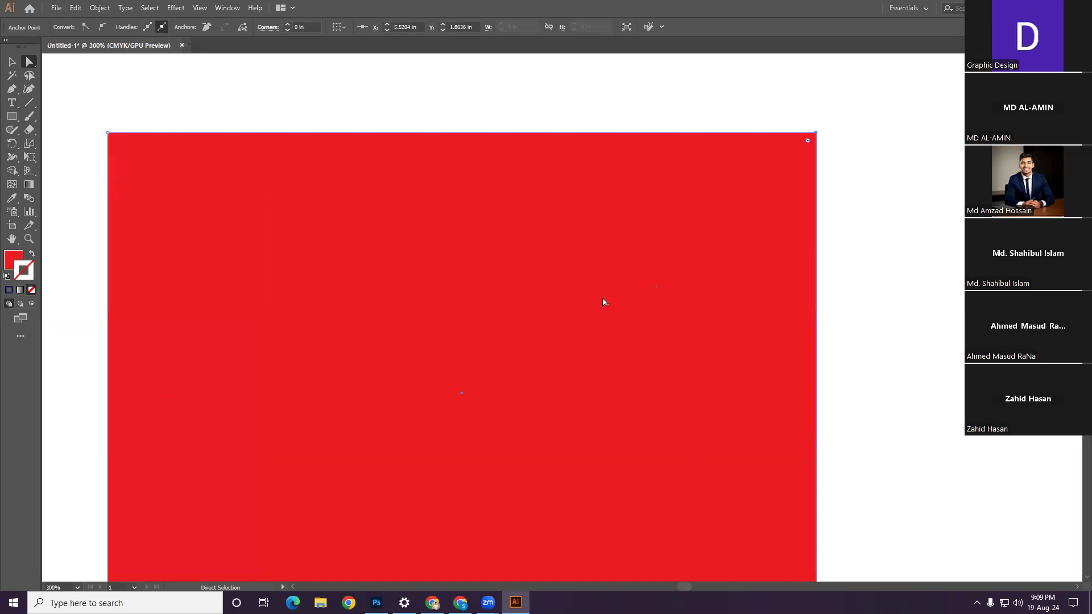
scroll(604, 301, "down", 1)
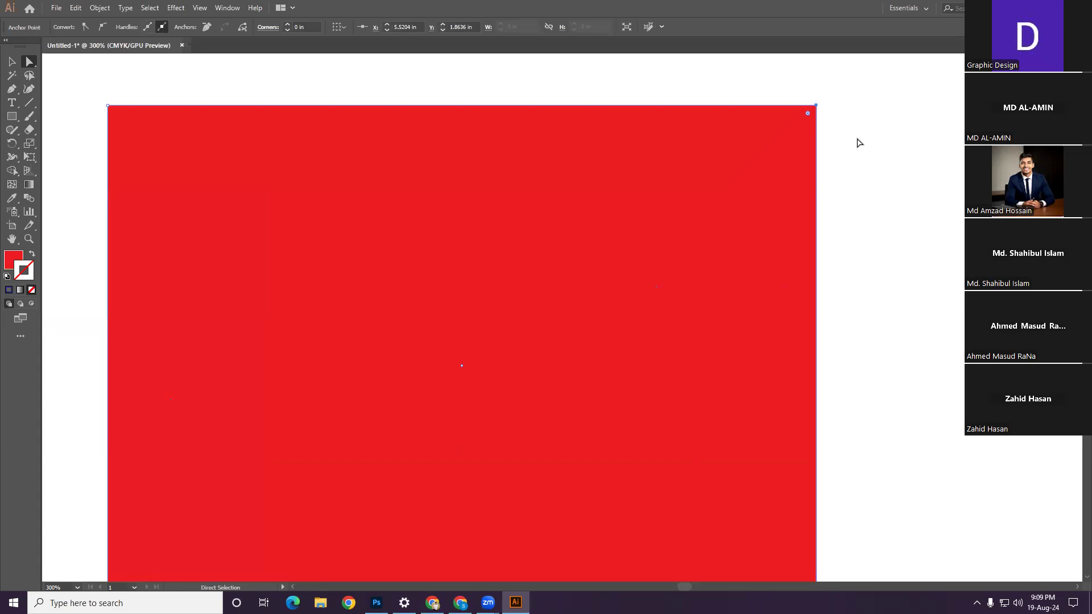
scroll(859, 143, "down", 2)
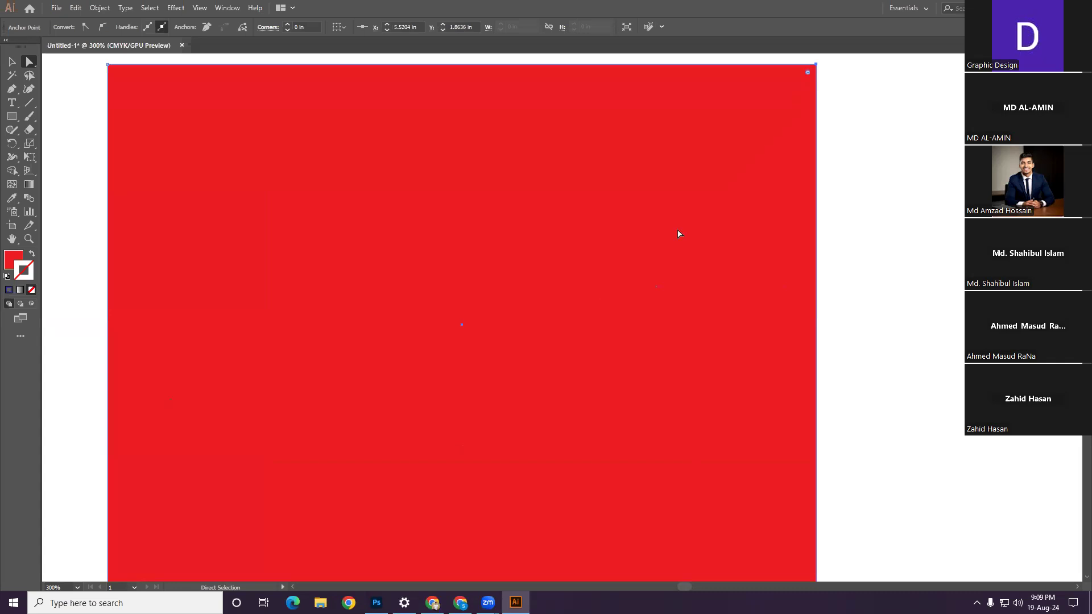
key("ctrl+minus")
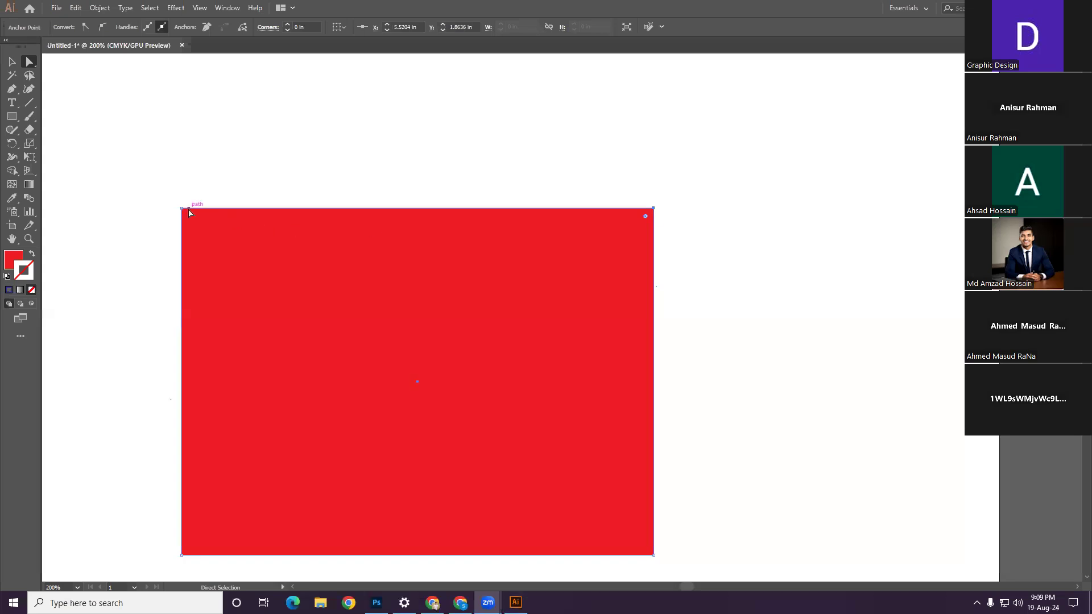
Step: Select only the rectangle's upper-left anchor point and examine its corner widget
key("v")
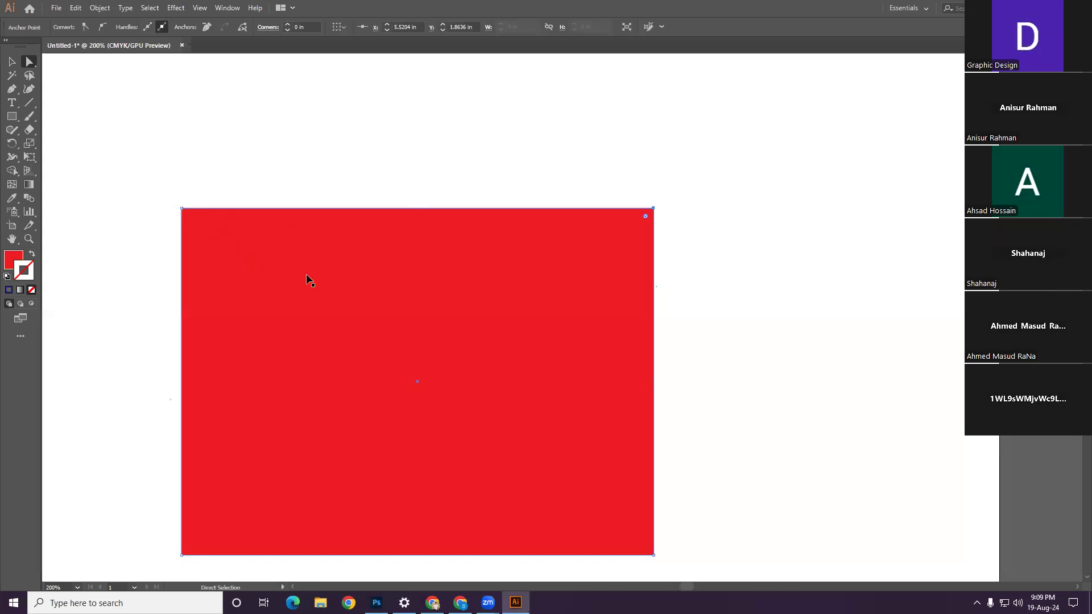
left_click(341, 305, "ctrl")
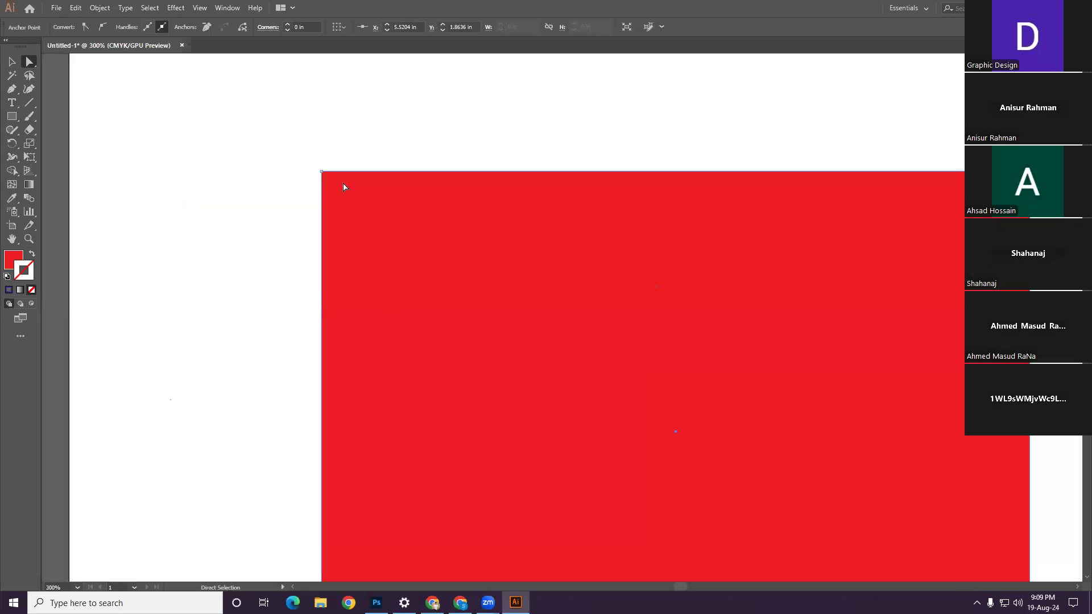
left_click(322, 172)
key("ctrl+minus")
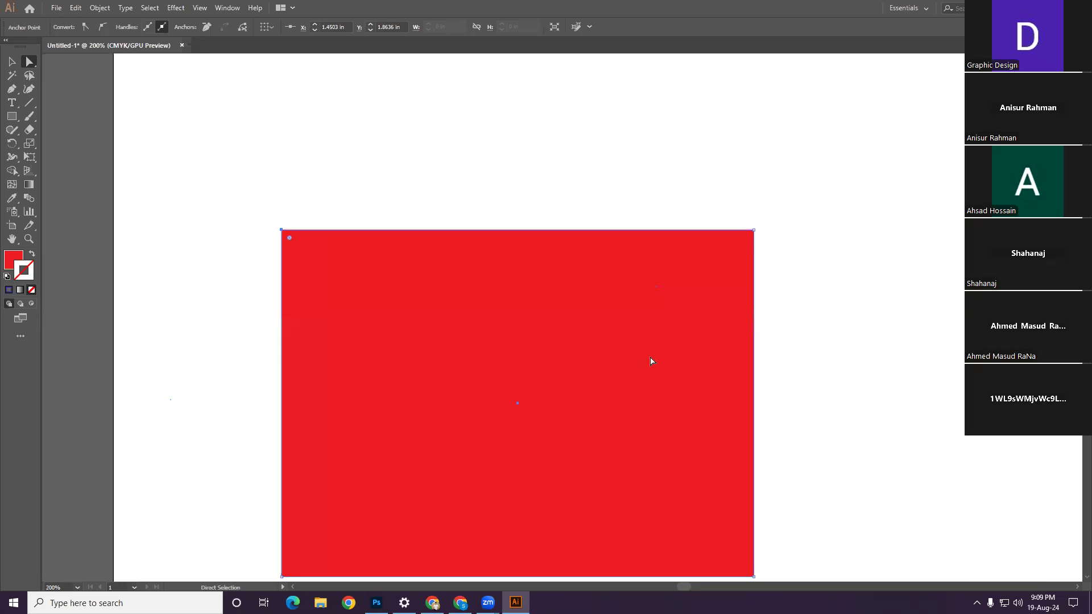
scroll(651, 361, "down", 2)
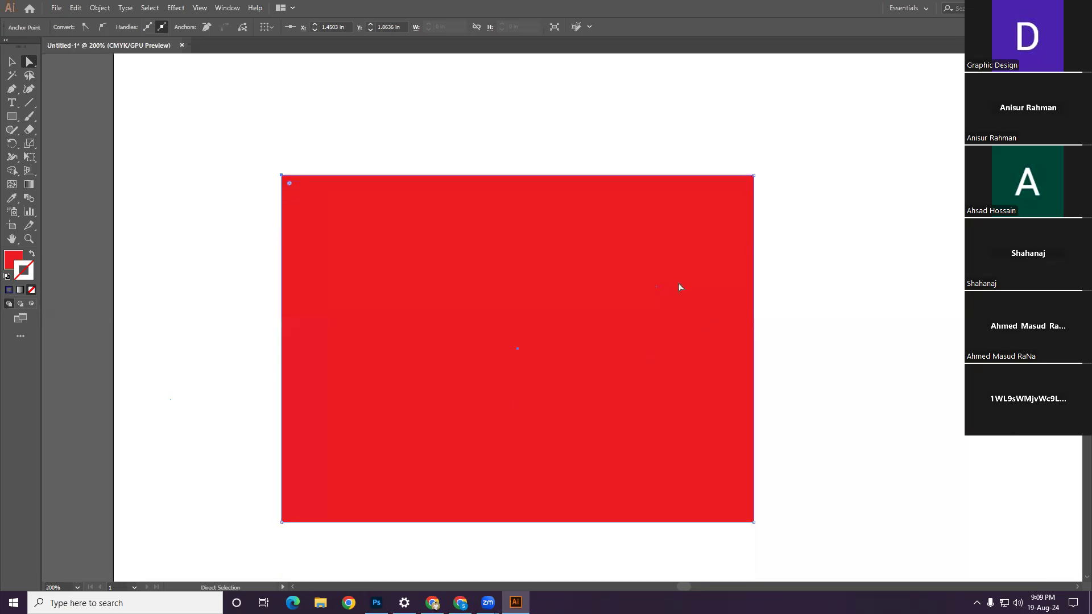
Step: Reshape the rectangle into a triangle: upper-right anchor onto the lower-right corner, upper-left anchor to an apex at about X 3.34, Y 1.6 in
left_click(753, 176)
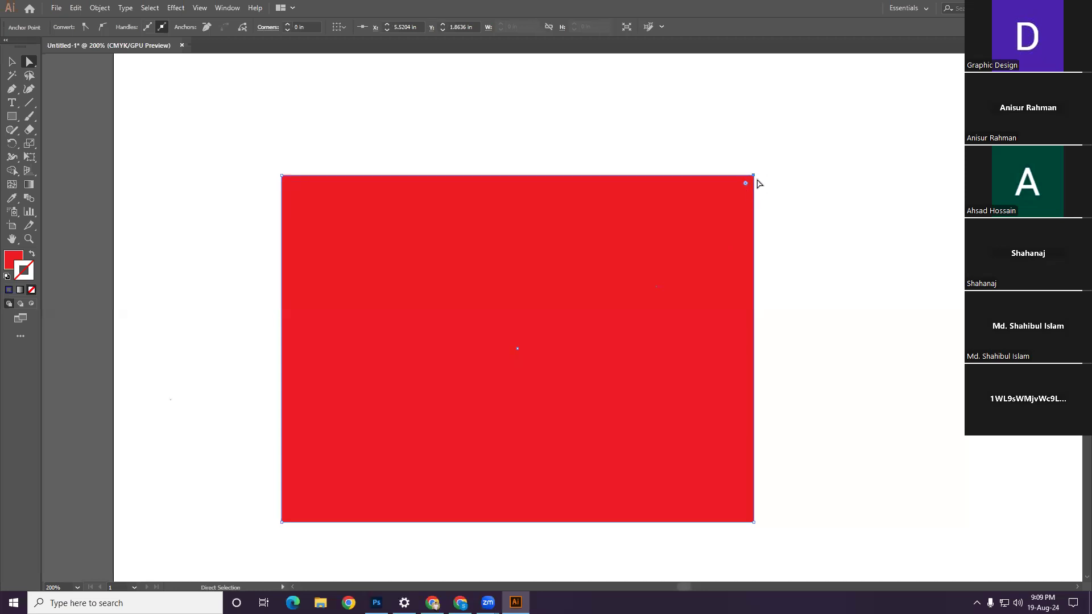
left_click_drag(754, 177, 517, 348)
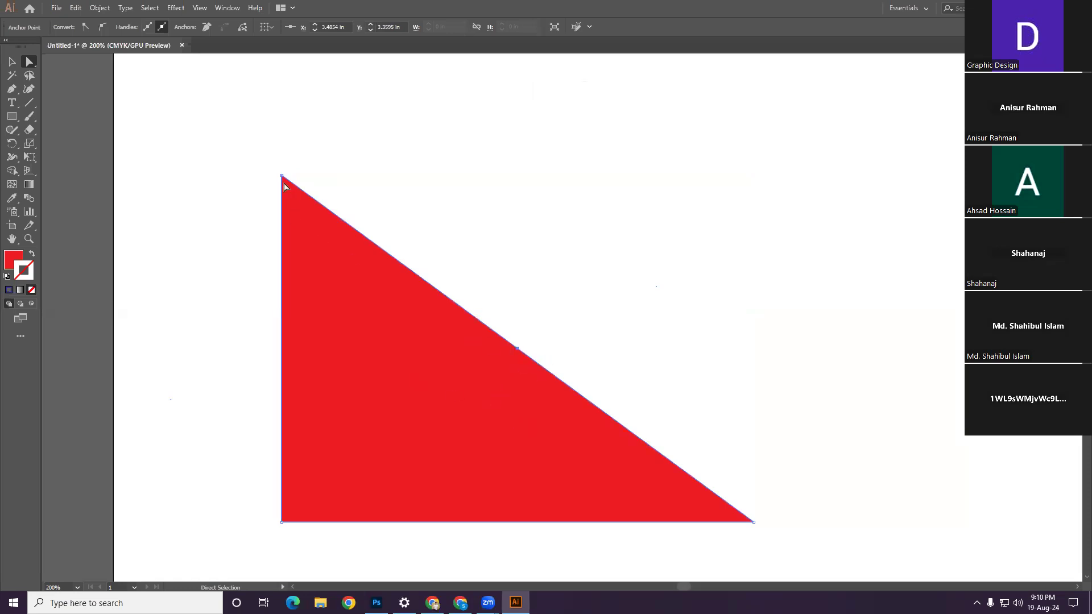
left_click_drag(282, 178, 475, 149)
left_click_drag(522, 351, 753, 524)
left_click_drag(477, 151, 492, 149)
left_click_drag(498, 149, 501, 146)
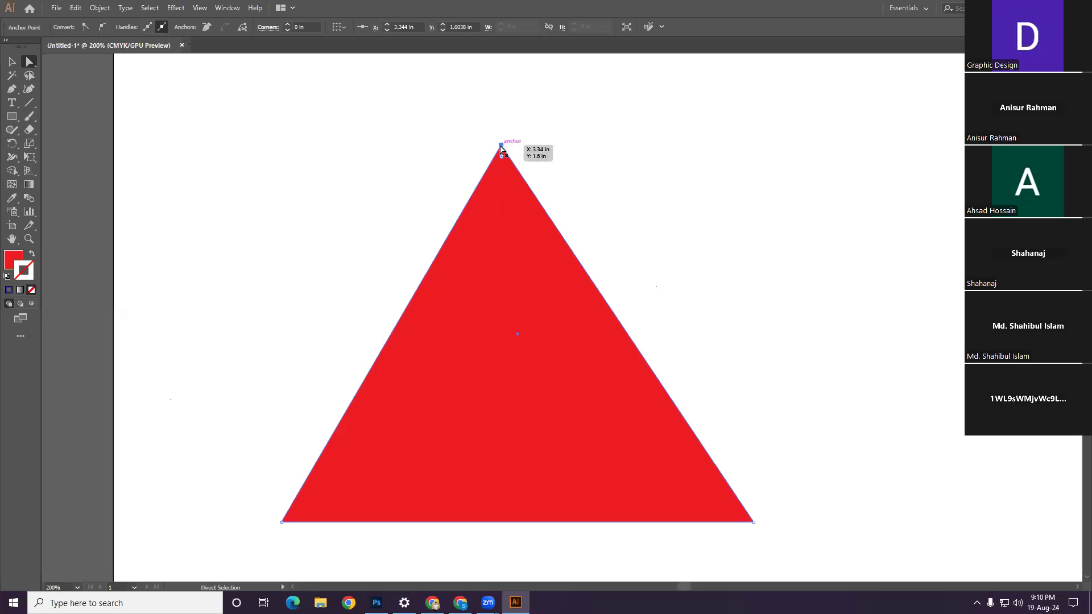
Step: Distort the triangle into an irregular quadrilateral, with its left anchor at about X 1.18, Y 3.72 in and bottom anchor at X 3.40, Y 4.95 in
left_click_drag(281, 522, 250, 391)
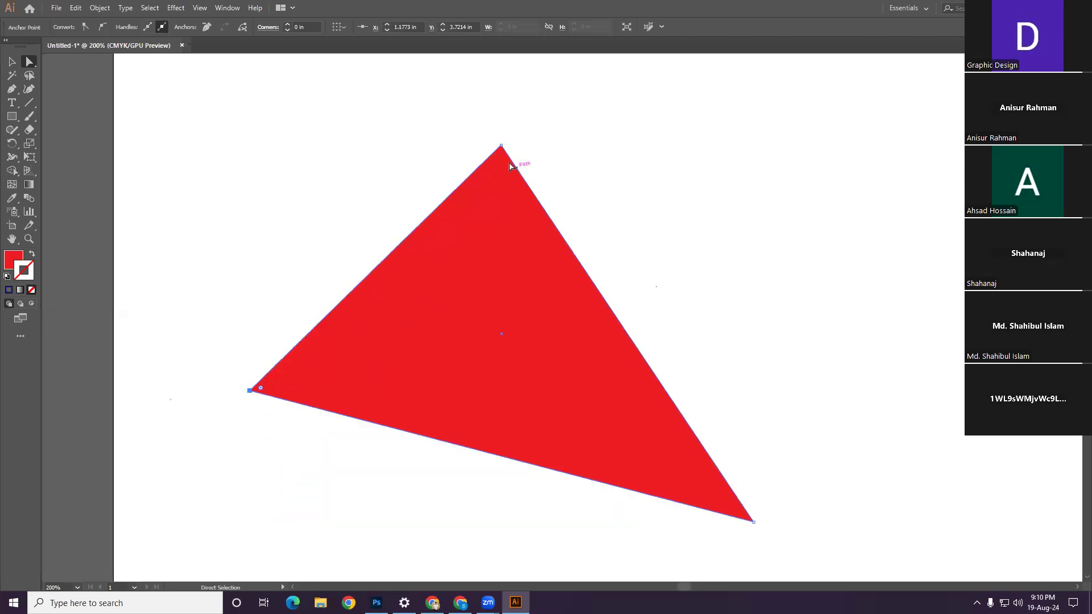
left_click_drag(503, 148, 794, 381)
left_click_drag(755, 521, 507, 532)
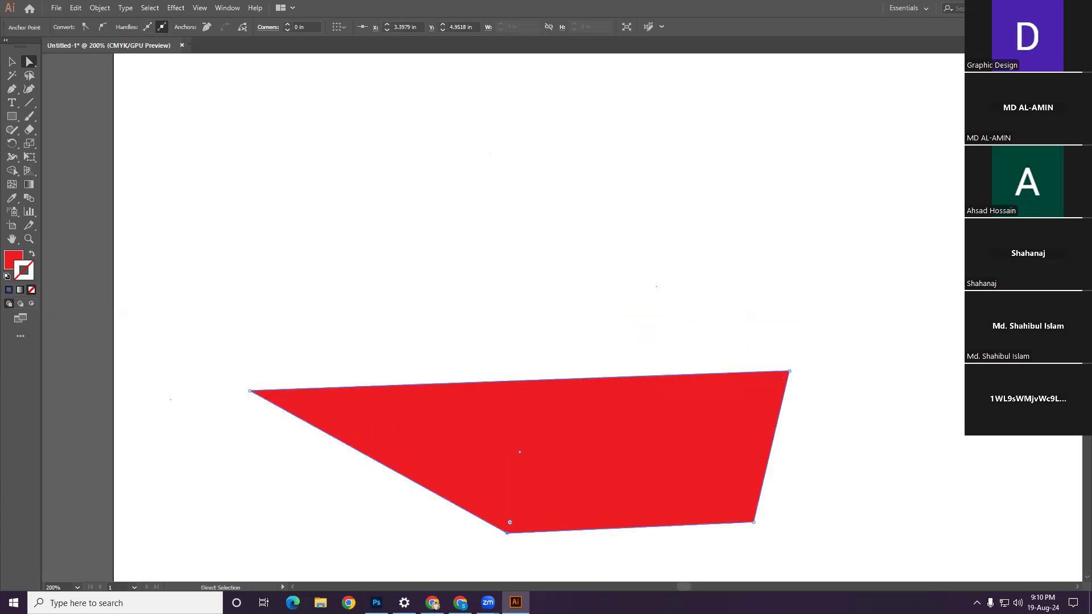
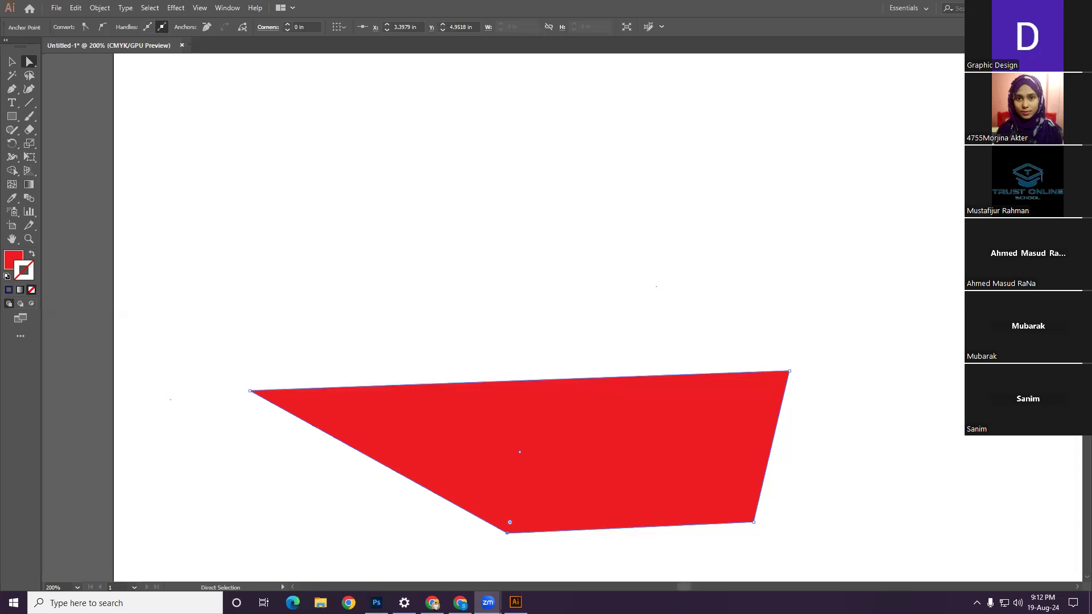
left_click(507, 532)
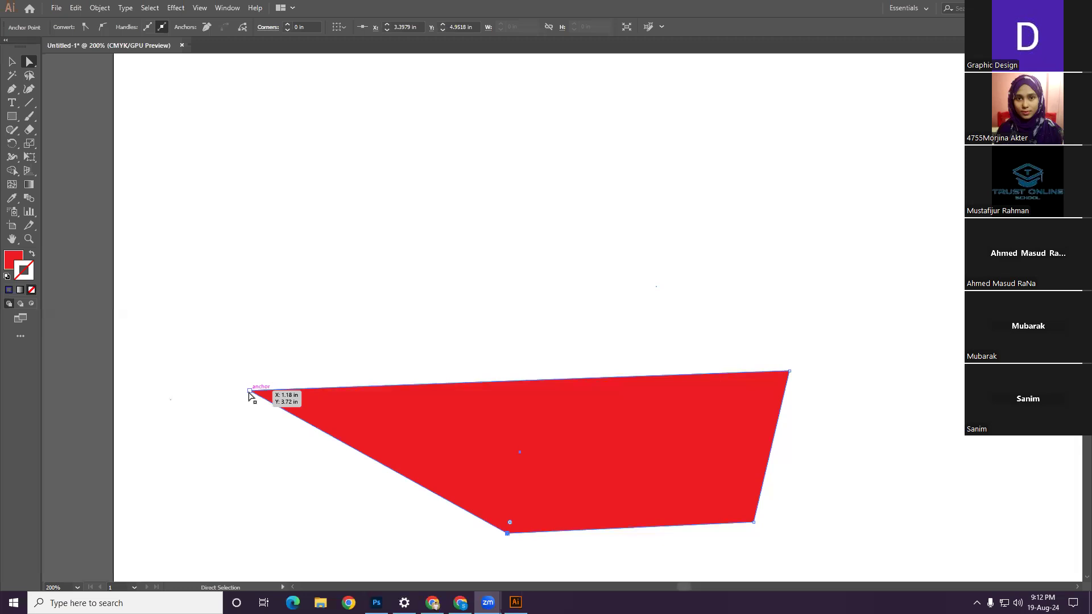
Step: Move the quadrilateral's anchors so its sides cross into two opposing triangles, with the top point at about X 3.82, Y 1.99 in
left_click_drag(251, 391, 306, 342)
left_click_drag(789, 370, 771, 341)
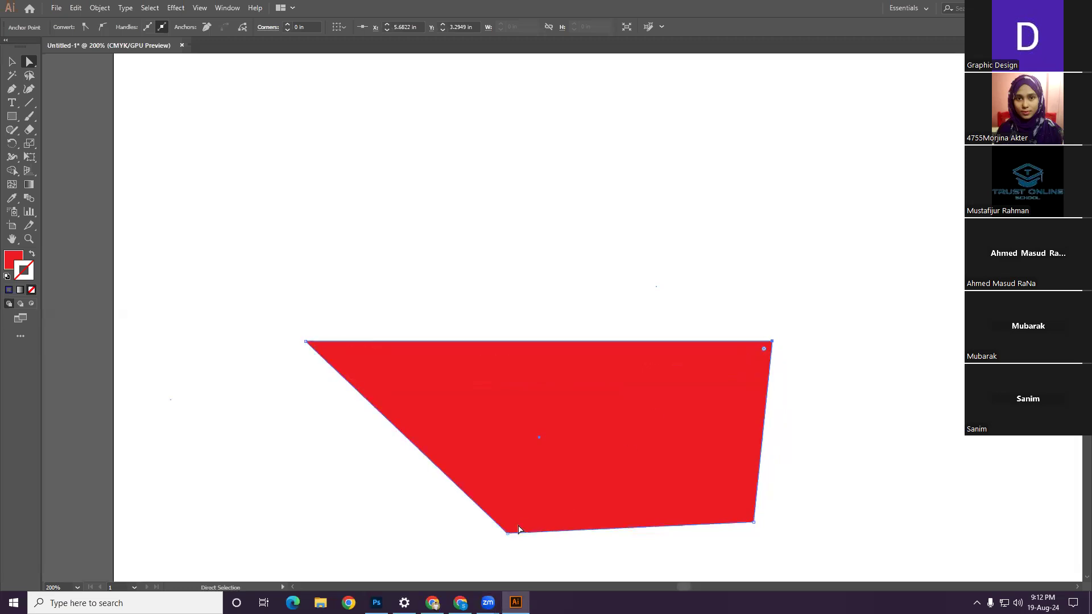
left_click_drag(508, 534, 535, 537)
left_click_drag(754, 523, 557, 190)
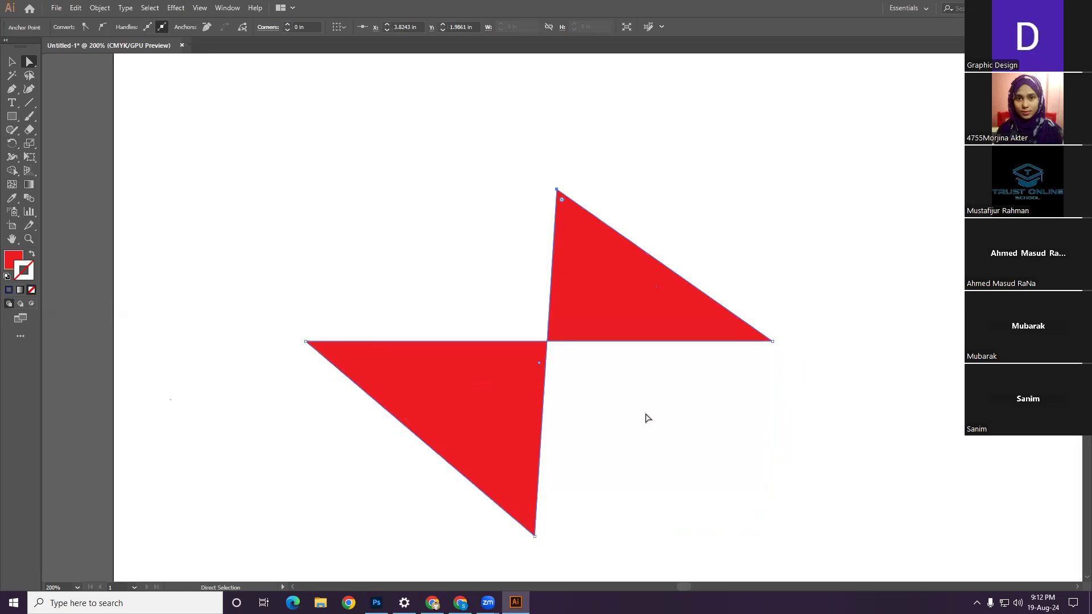
mouse_move(773, 344)
left_mouse_down()
mouse_move(785, 376)
mouse_move(780, 362)
left_mouse_up()
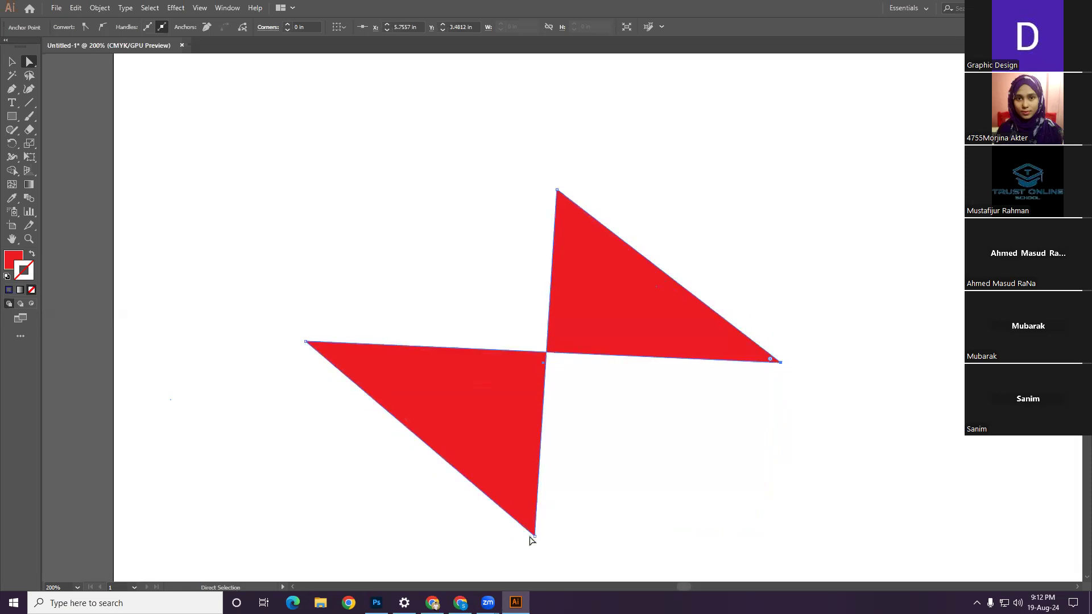
Step: Uncross the shape and arrange its four anchors into a wide diamond, with the left point at about X 1.88, Y 3.44 in
left_click_drag(536, 536, 370, 204)
left_click_drag(307, 343, 531, 452)
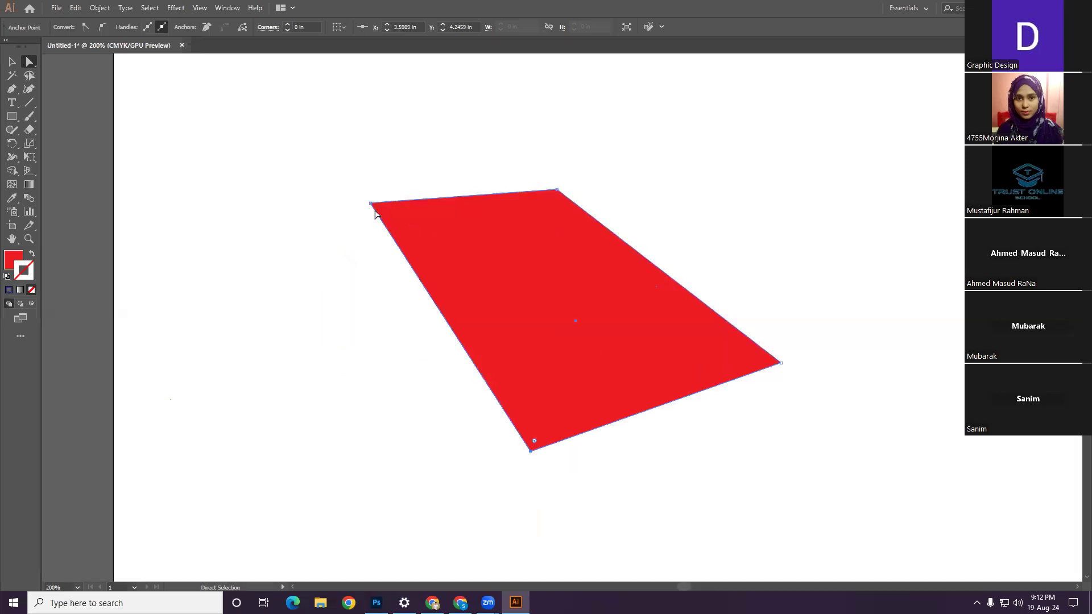
left_click_drag(367, 211, 325, 366)
left_click_drag(781, 368, 835, 365)
left_click_drag(532, 453, 563, 422)
left_click_drag(557, 194, 565, 256)
left_click_drag(563, 424, 564, 419)
left_click_drag(834, 363, 810, 357)
left_click_drag(326, 362, 332, 358)
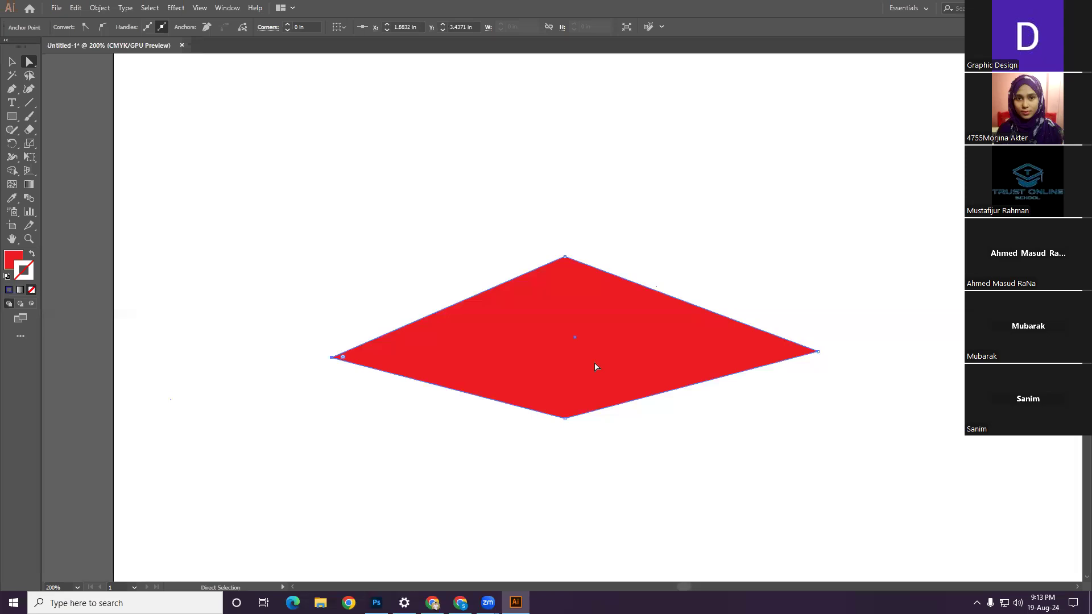
Step: With Direct Selection, stretch the diamond taller by swapping its top and bottom anchors, placing the new top at about X 4.05, Y 1.90 in
right_click(30, 61)
left_click(84, 66)
left_click_drag(566, 257, 557, 166)
left_click_drag(565, 420, 370, 198)
left_click_drag(558, 169, 517, 503)
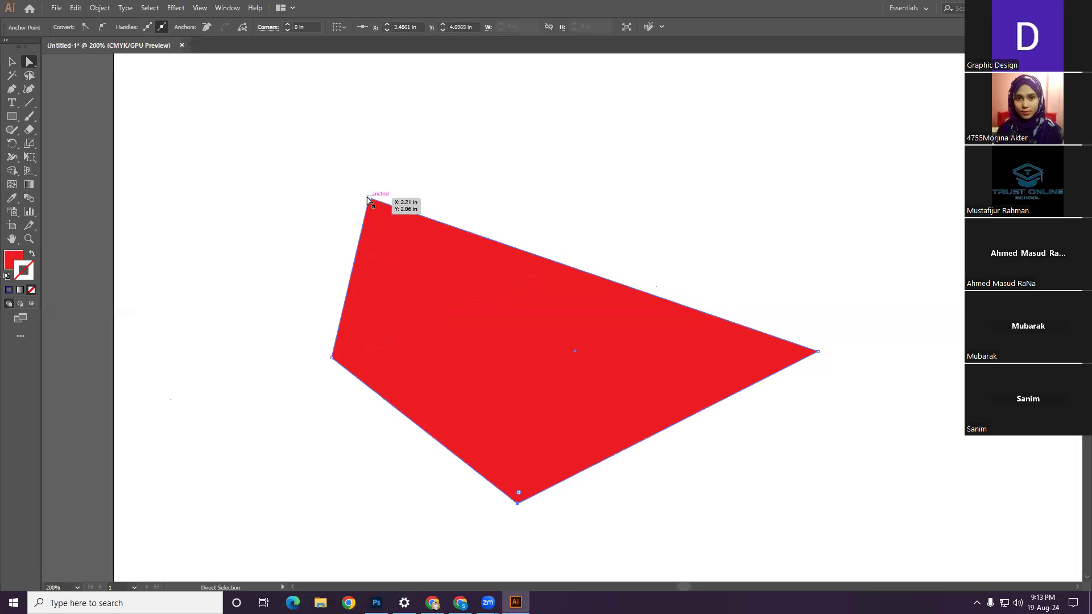
left_click_drag(369, 198, 583, 180)
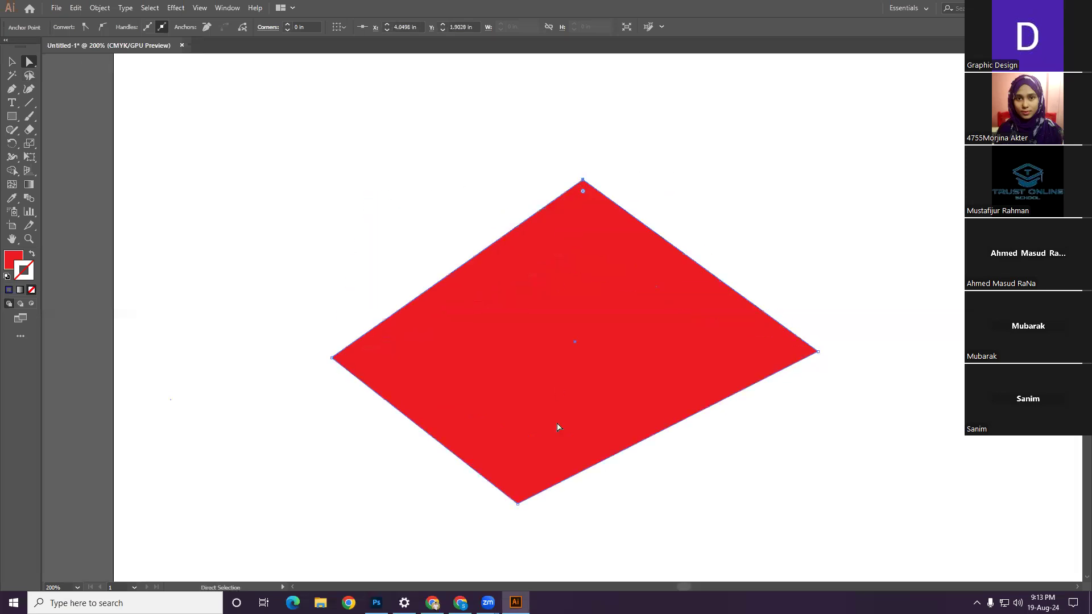
Step: Fold the bottom anchor up beneath the top one to form a thin chevron, with the inner point at about X 3.90, Y 1.93 in
left_click_drag(516, 503, 578, 222)
left_click_drag(577, 182, 564, 147)
left_click_drag(578, 223, 565, 184)
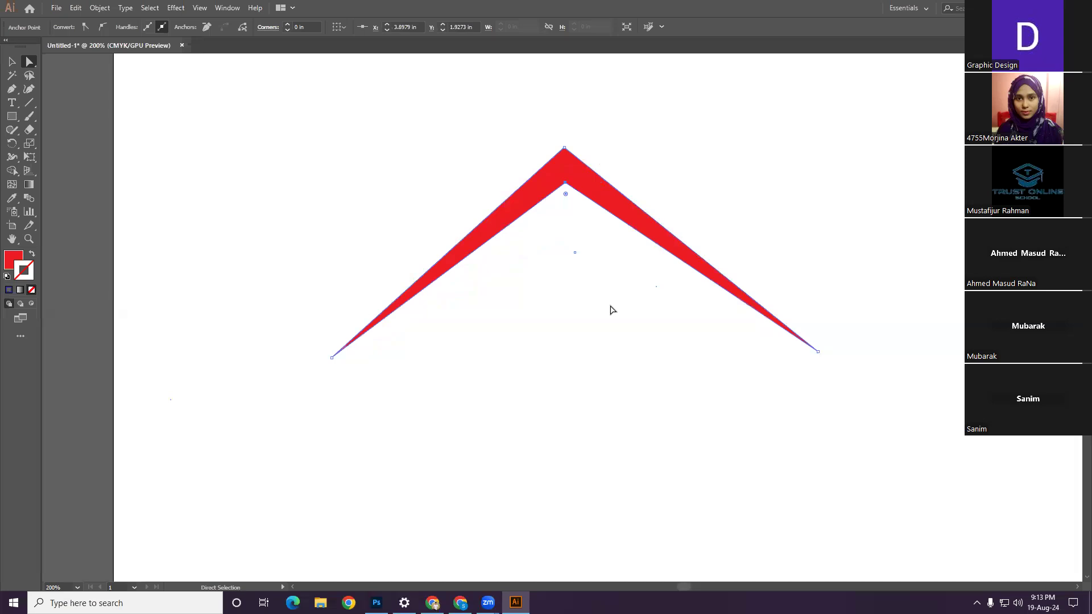
Step: Undo all the anchor moves back to the original red rectangle
key("ctrl+z")
key("ctrl+z")
key("ctrl+z")
key("ctrl+z")
key("ctrl+z")
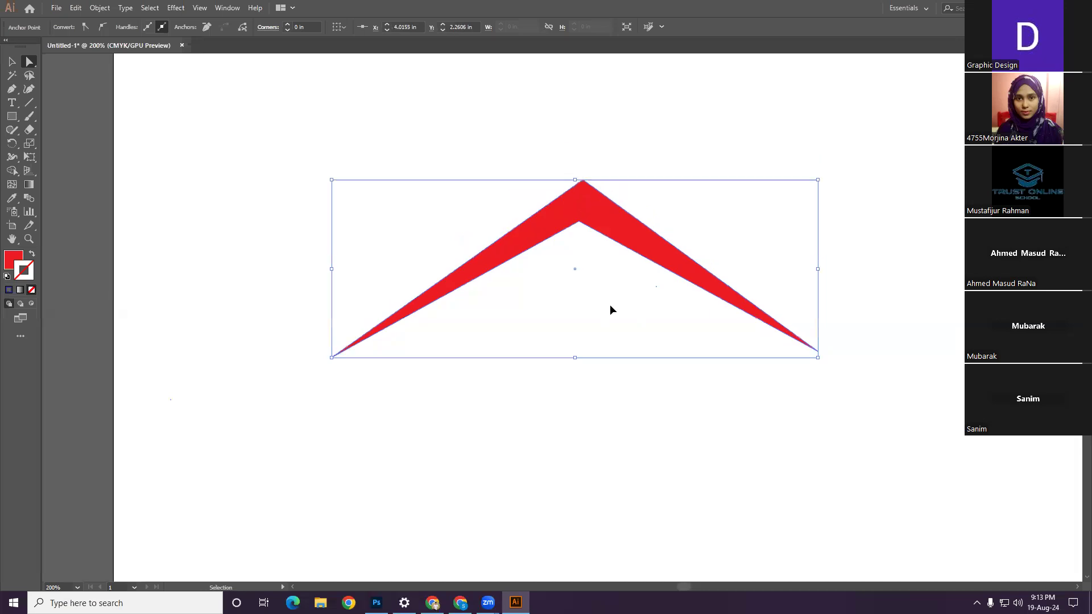
key("ctrl+z")
key("ctrl+z")
key("ctrl+z")
key("ctrl+z")
key("ctrl+z")
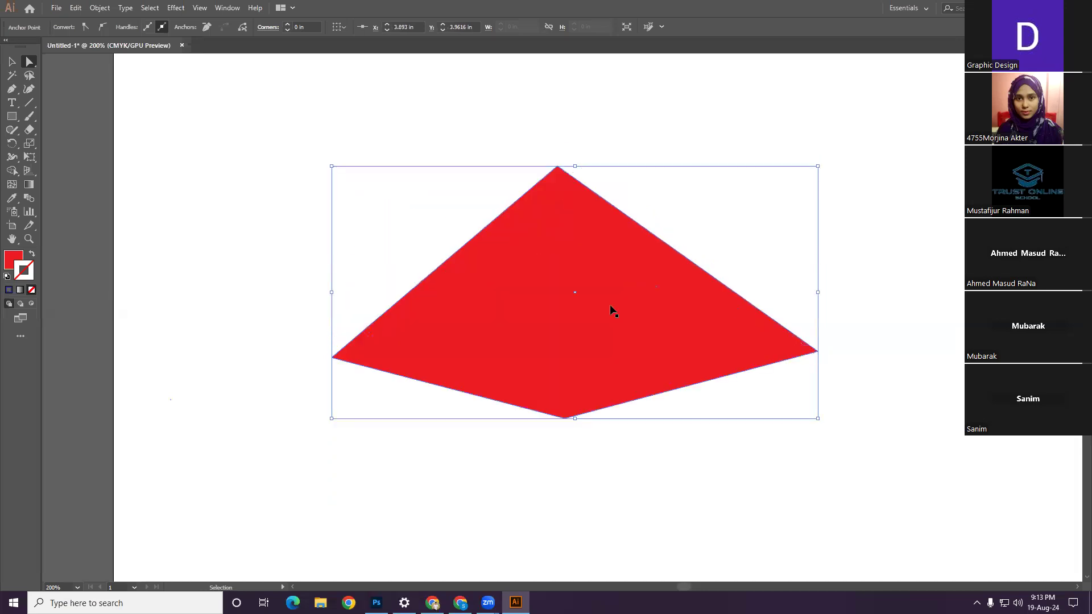
key("ctrl+z")
key("ctrl+z")
key("ctrl+z")
key("ctrl+z")
key("ctrl+z")
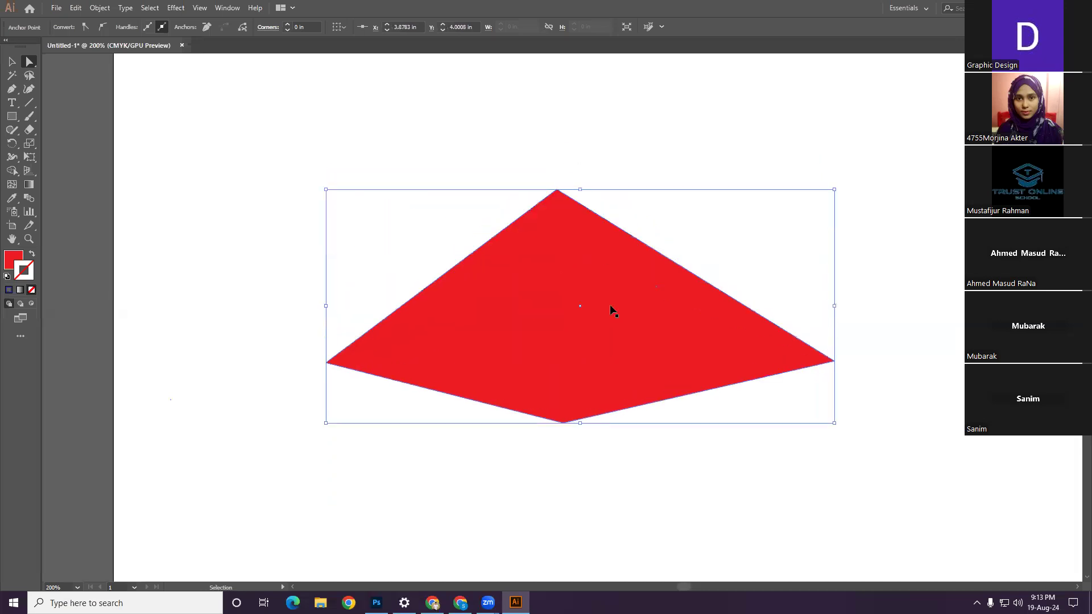
key("ctrl+z")
key("ctrl+z")
key("ctrl+z")
key("ctrl+z")
key("ctrl+z")
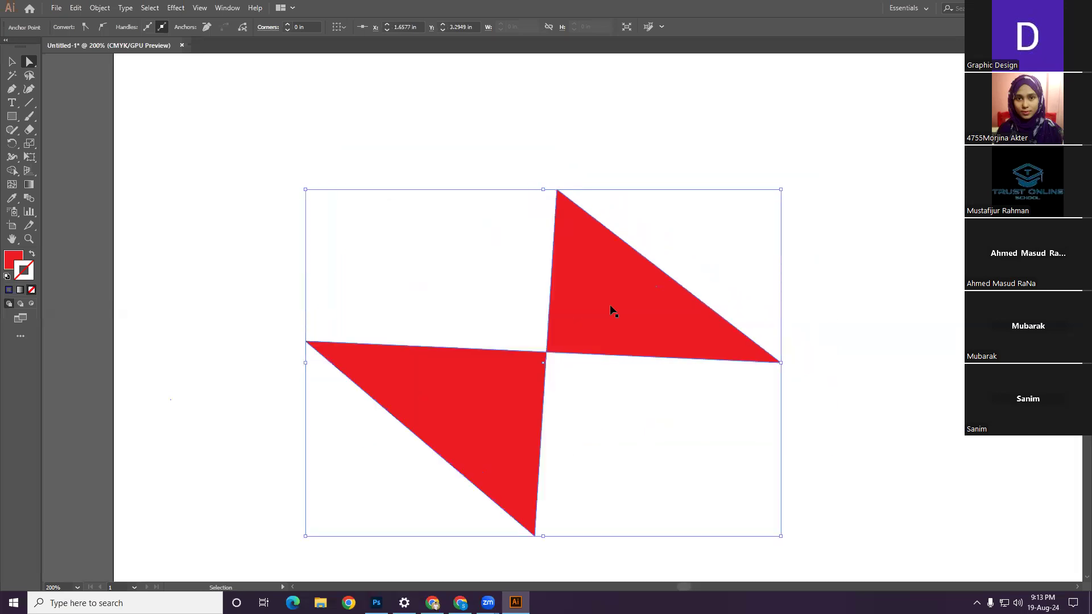
key("ctrl+z")
key("ctrl+z")
key("ctrl+z")
key("ctrl+z")
key("ctrl+z")
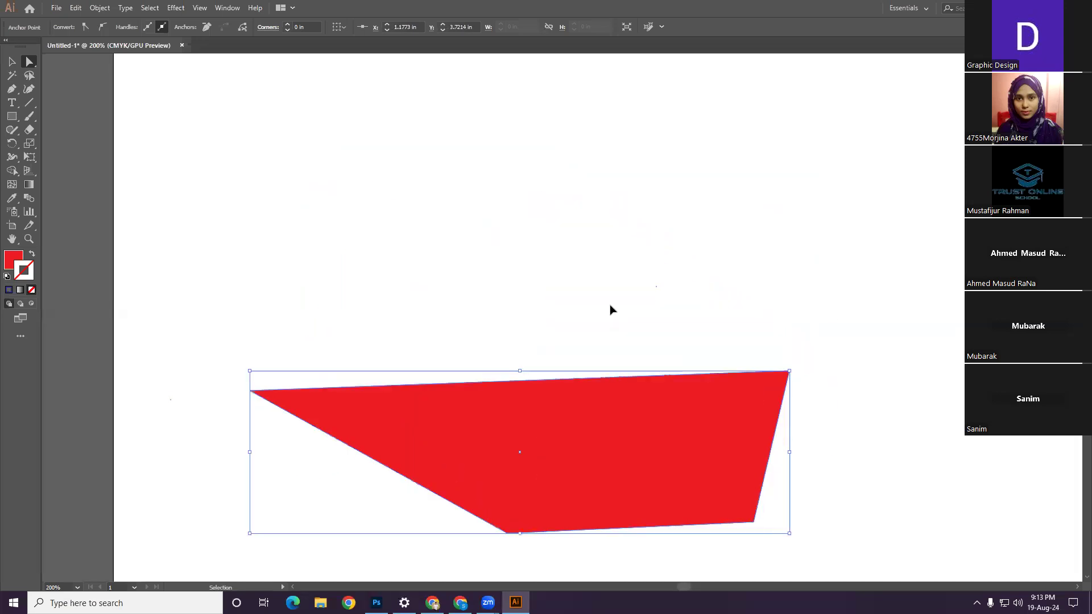
key("ctrl+z")
key("ctrl+z")
key("ctrl+z")
key("ctrl+z")
key("ctrl+z")
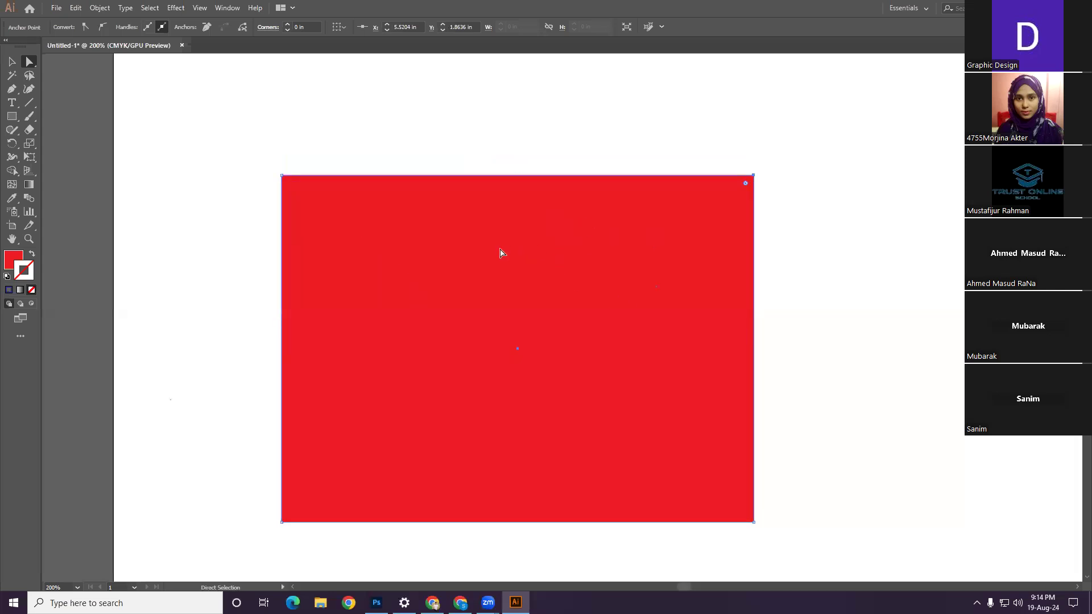
Step: Nudge the rectangle's upper-left anchor up about 0.01 in and round that corner to a radius of about 1.07 in
left_click(280, 176)
left_click(329, 216, "ctrl")
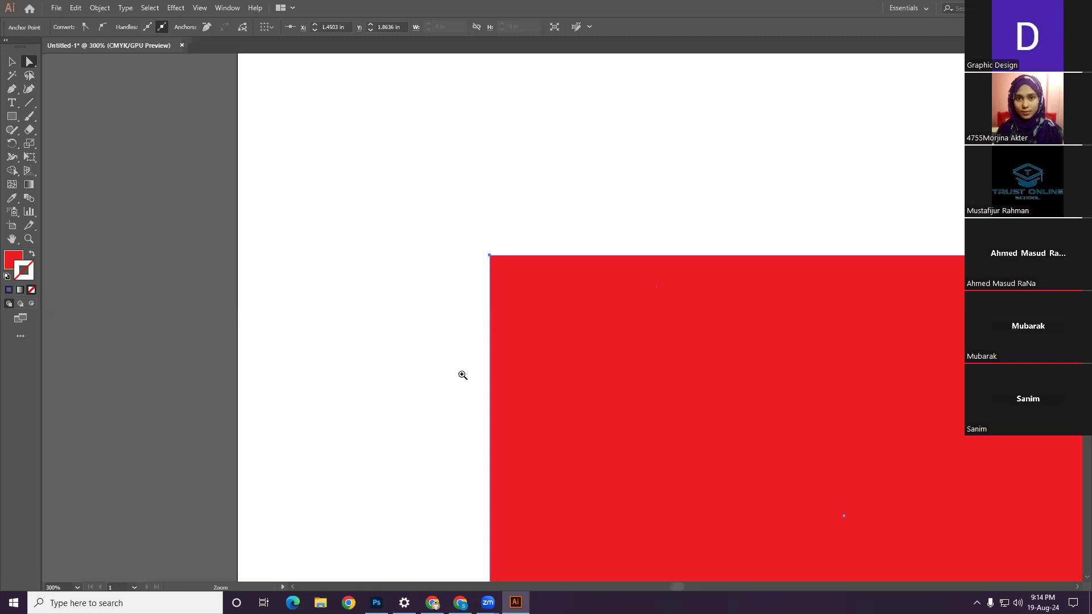
left_click(614, 380, "ctrl")
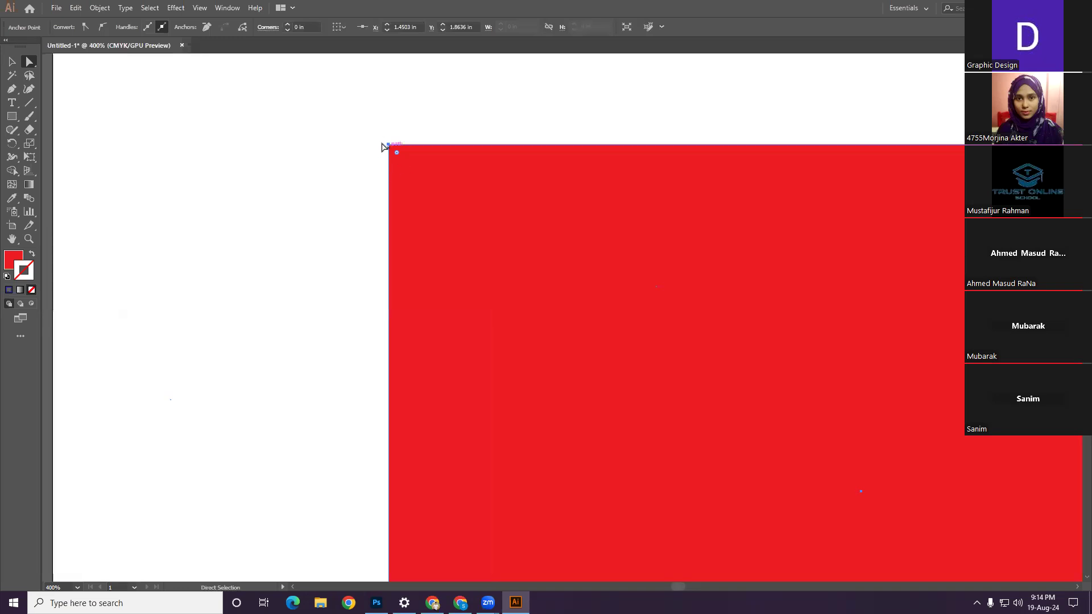
left_click(388, 146)
mouse_move(389, 146)
left_mouse_down()
mouse_move(368, 131)
mouse_move(389, 144)
left_mouse_up()
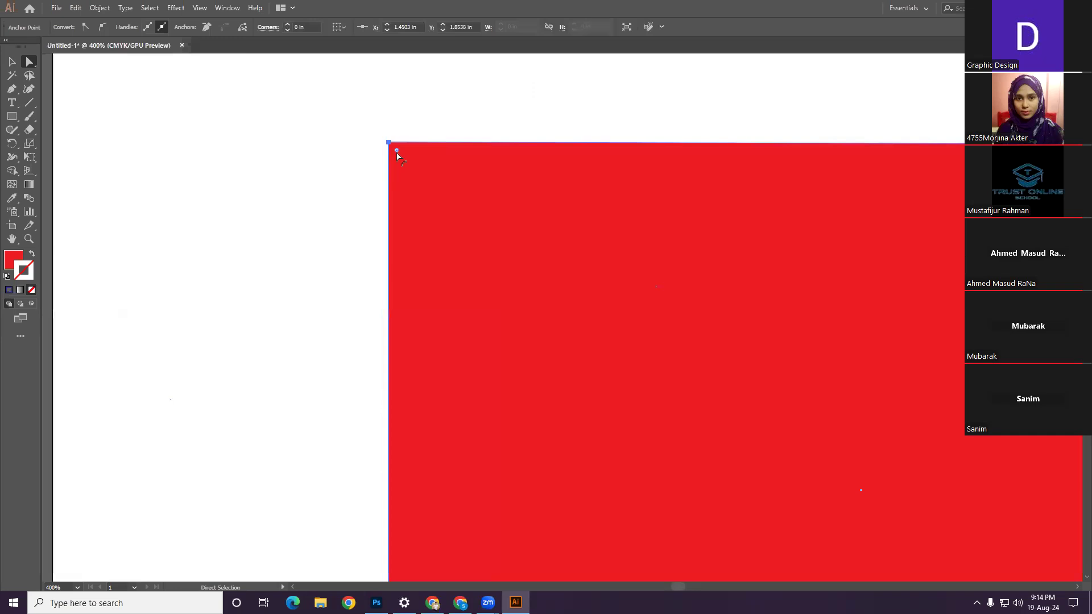
left_click_drag(397, 152, 661, 370)
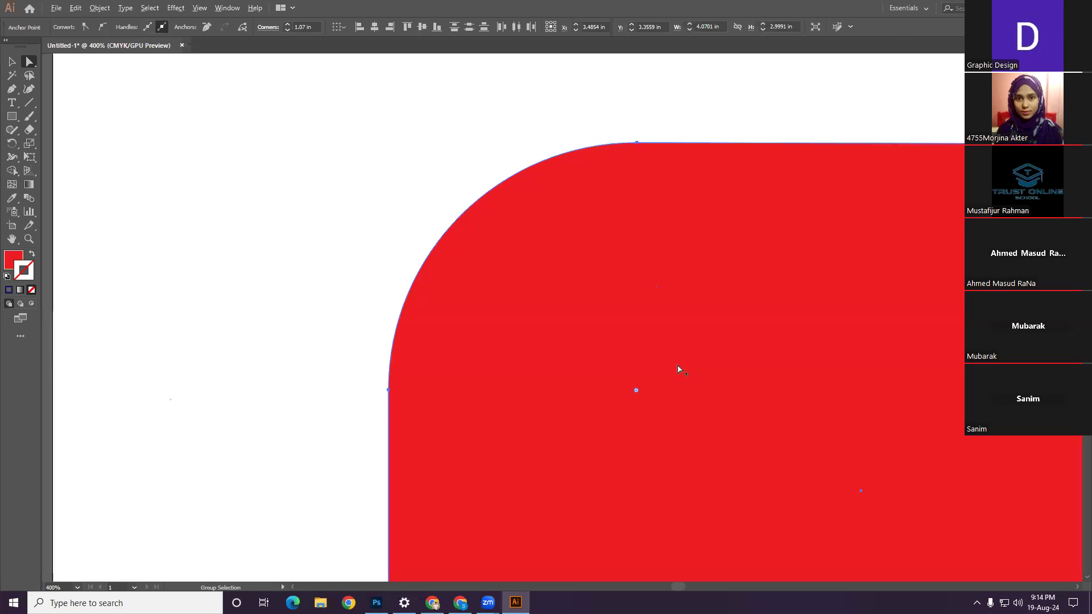
Step: Round the red shape's upper-right corner with Direct Selection to a radius of about 1.03 in
key("space")
key("alt+space")
left_click(302, 268)
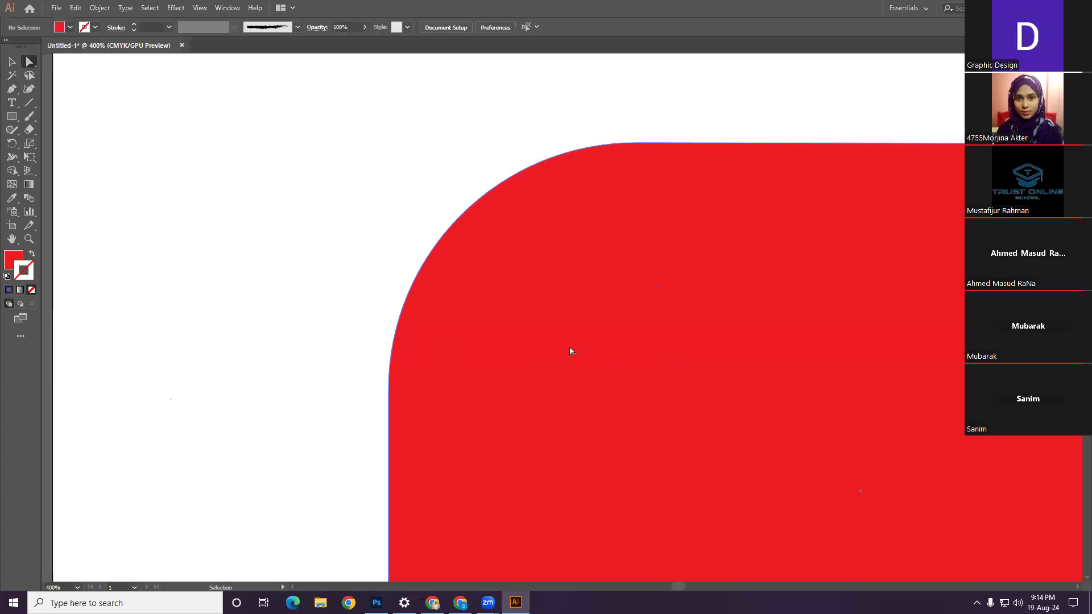
key("ctrl+alt+space")
left_click(665, 396, "ctrl+alt")
left_click(665, 397, "ctrl+alt")
left_click(665, 396, "ctrl+alt")
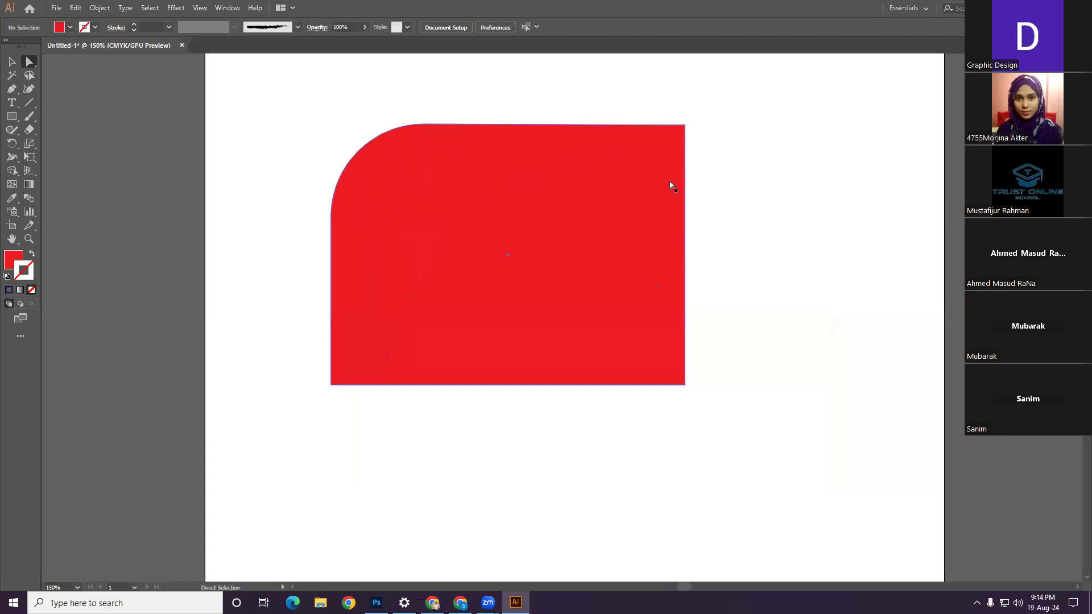
scroll(672, 178, "up", 1)
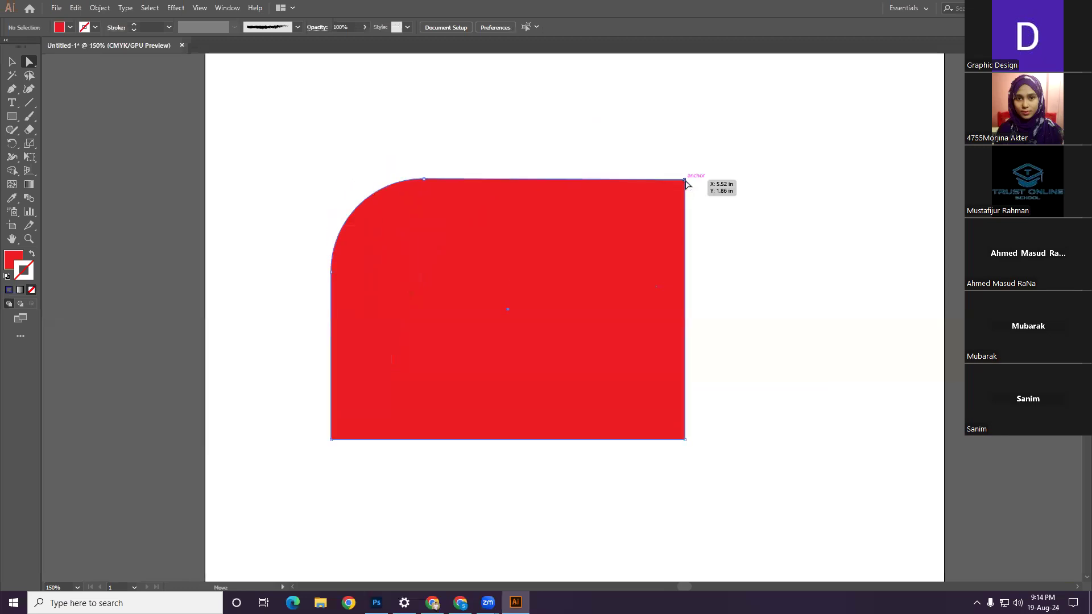
left_click(684, 180)
left_click_drag(677, 189, 585, 268)
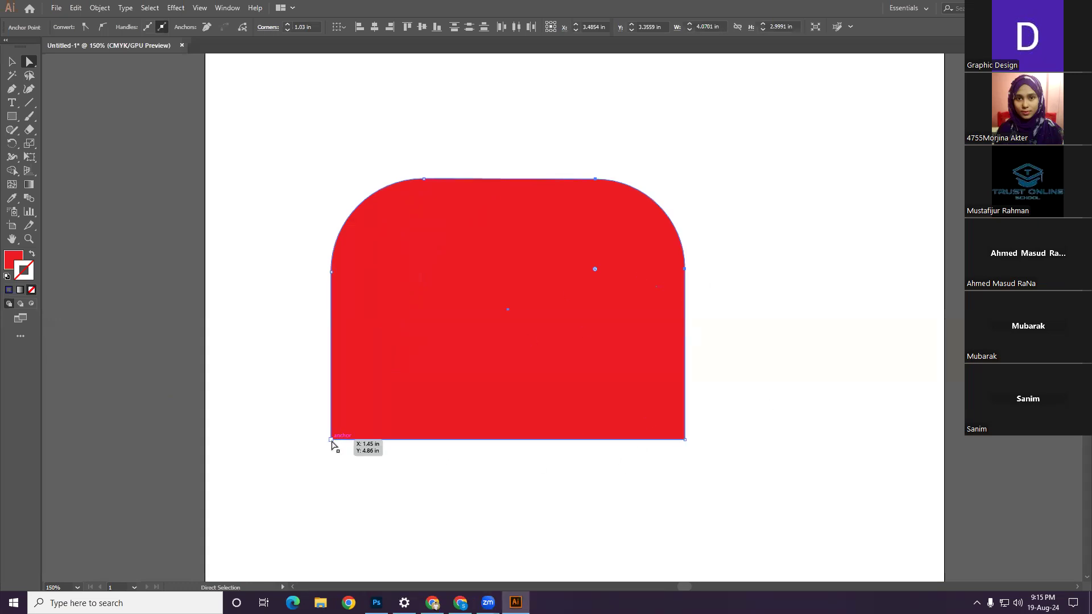
Step: Round the lower-left corner to a radius of about 1.57 in and pull the lower-right anchor out to about X 6.36, Y 5.59 in
left_click(331, 440)
left_click_drag(339, 432, 454, 289)
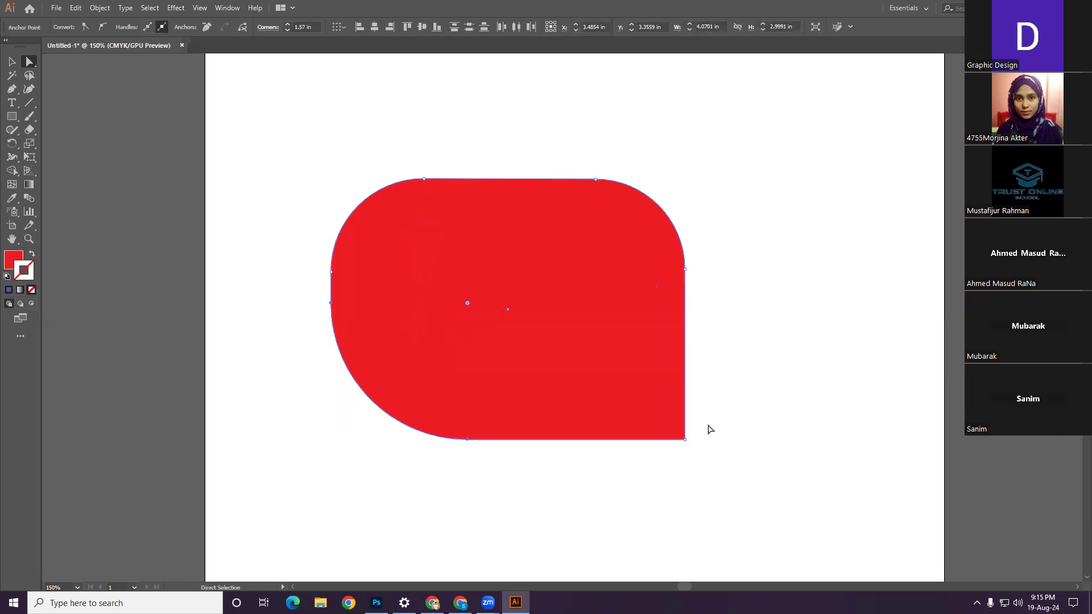
left_click_drag(685, 441, 758, 504)
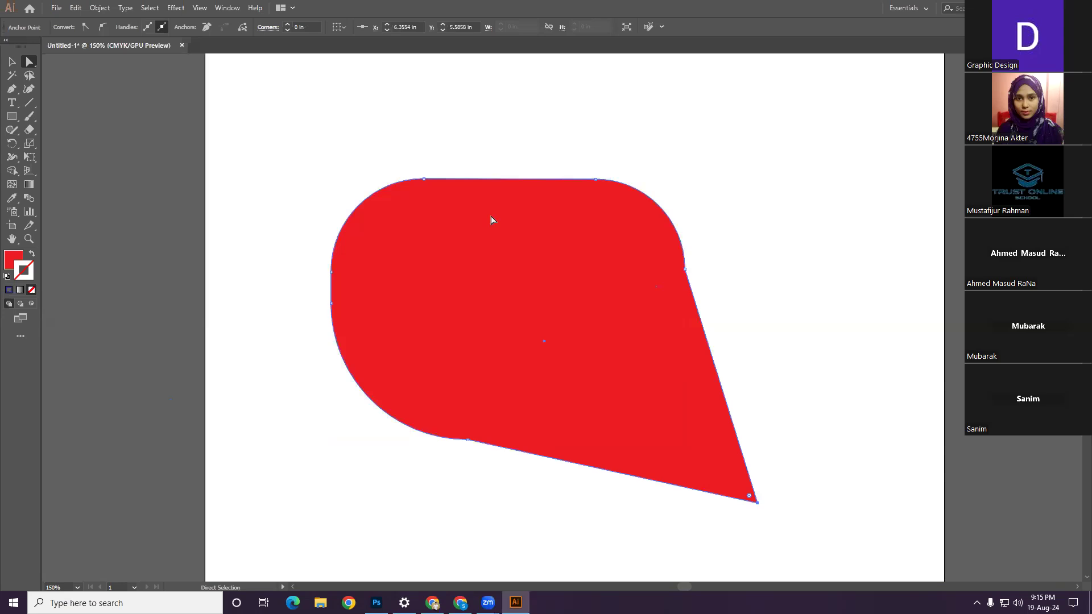
Step: Undo the lower-right anchor move and all the corner rounding on the red shape
key("ctrl+z")
key("ctrl+z")
key("ctrl+z")
key("ctrl+z")
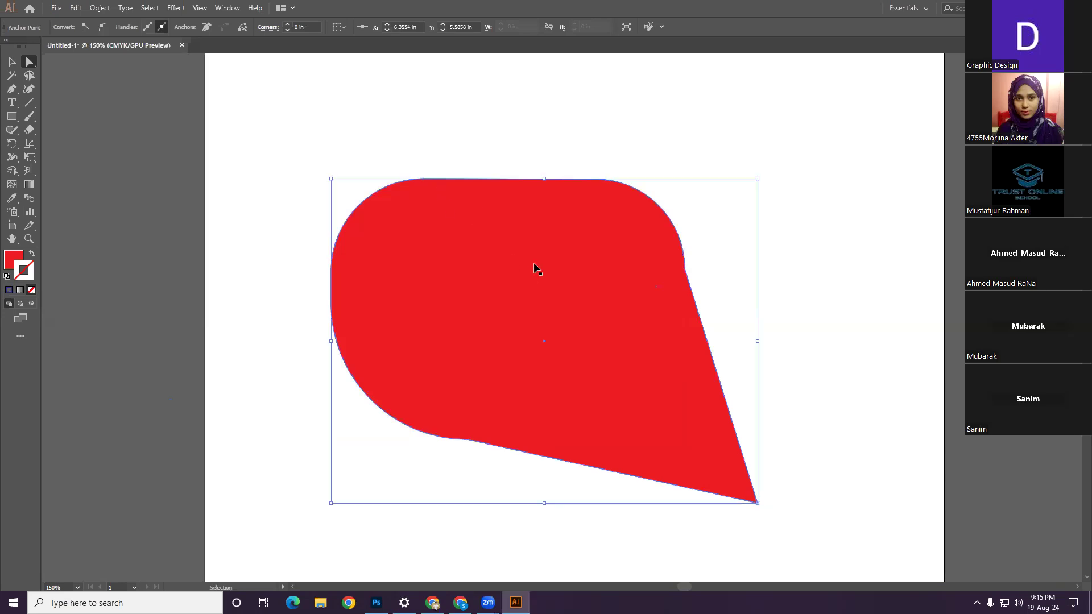
key("ctrl+z")
Step: Round the rectangle's upper-left corner to a radius of about 0.59 in and its lower-left corner to about 0.75 in
left_click(333, 179)
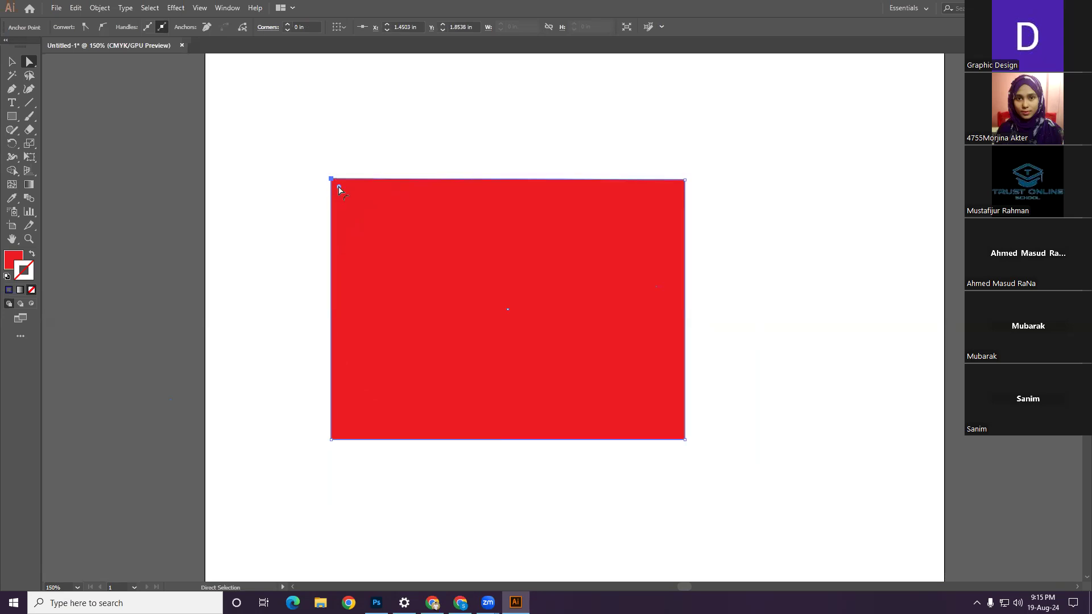
left_click_drag(365, 209, 393, 225)
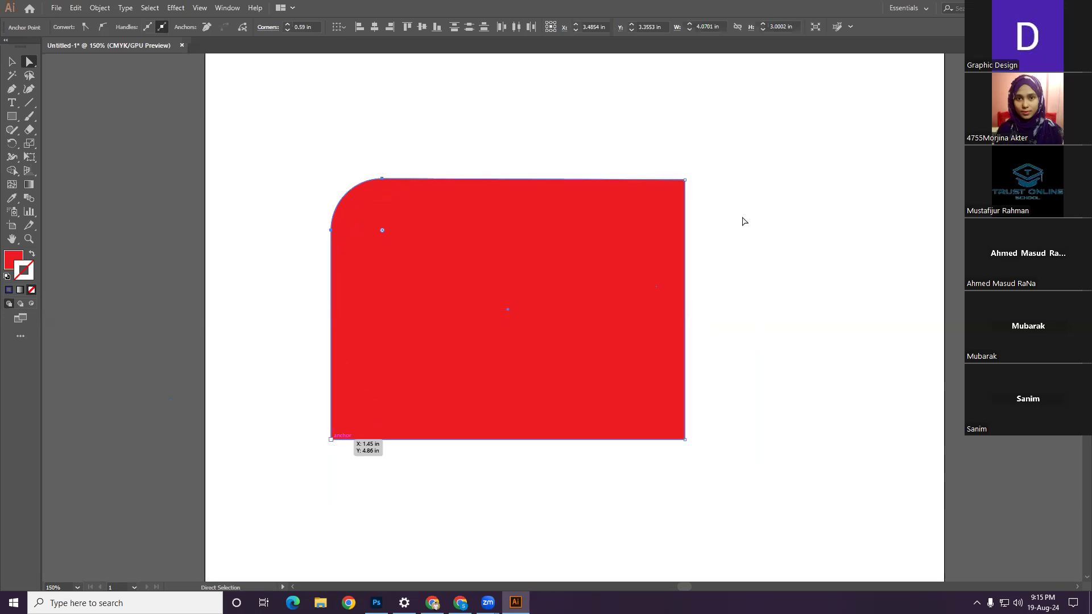
left_click(331, 440)
left_click_drag(341, 434, 396, 375)
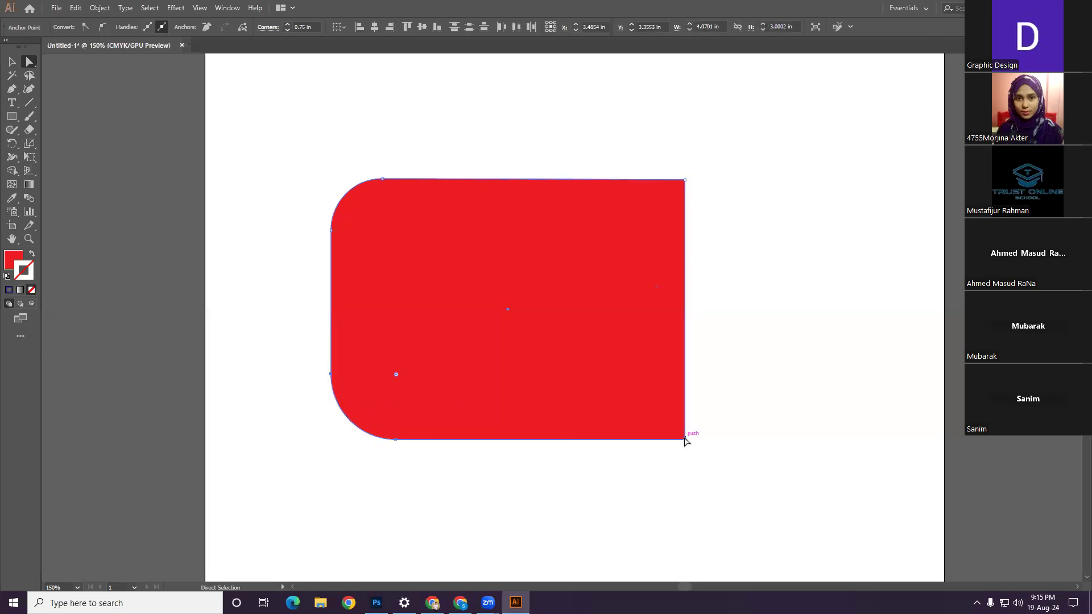
Step: Pull the lower-right anchor out to about X 6.18 in, undo it, and round the upper-right corner to a radius of about 0.74 in
left_click_drag(685, 440, 739, 441)
key("ctrl+z")
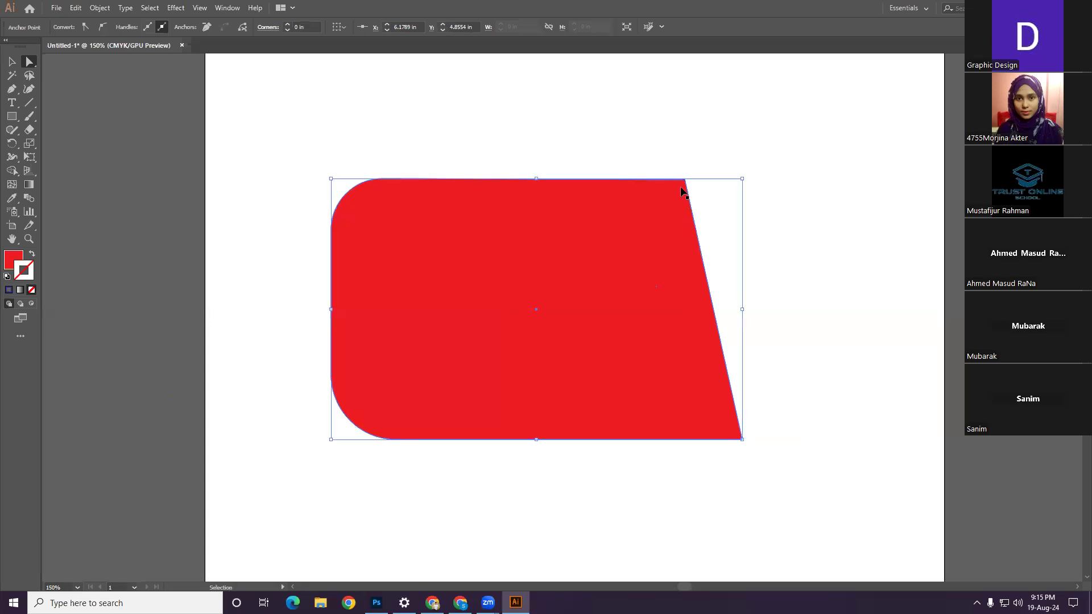
left_click(684, 179)
left_click_drag(674, 193, 610, 238)
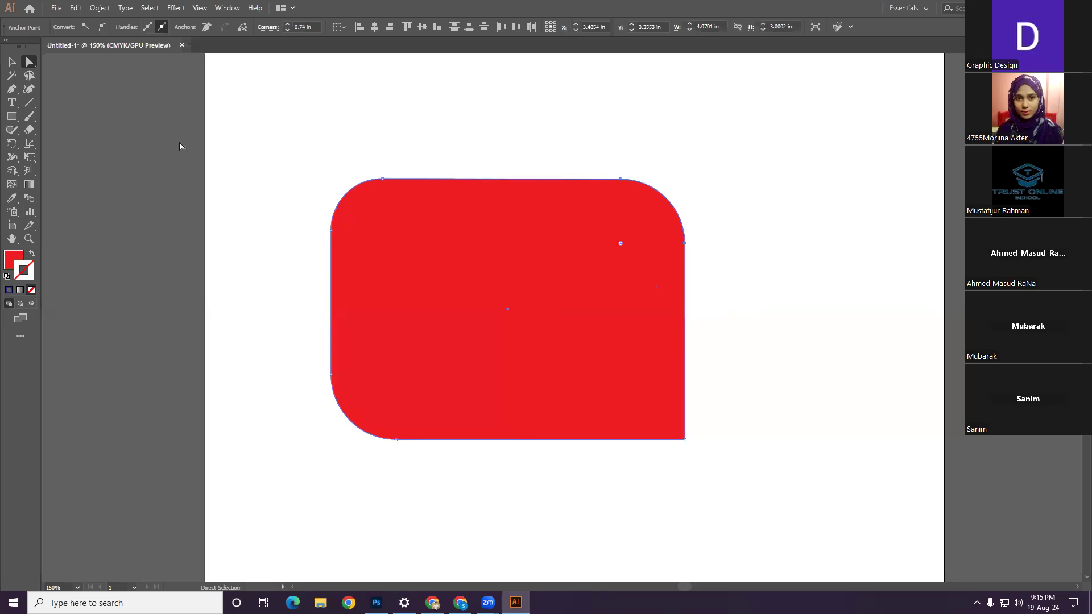
Step: With the Selection tool, move the whole shape to about X 3.52, Y 2.97 in and squash its height from the lower edge
left_click(12, 61)
left_click(568, 182)
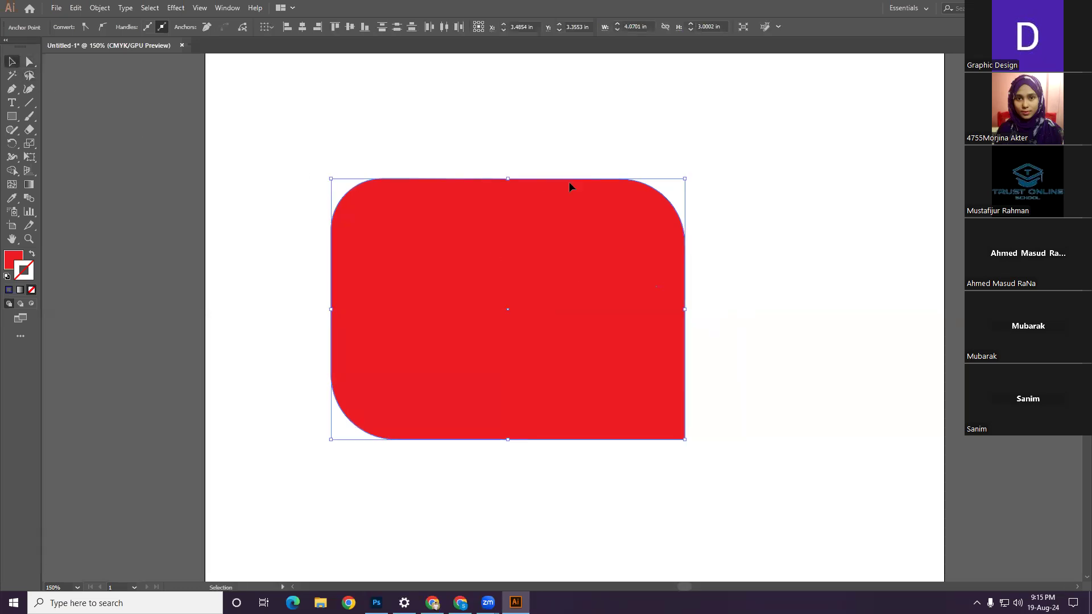
left_click(683, 131)
left_click_drag(590, 271, 592, 238)
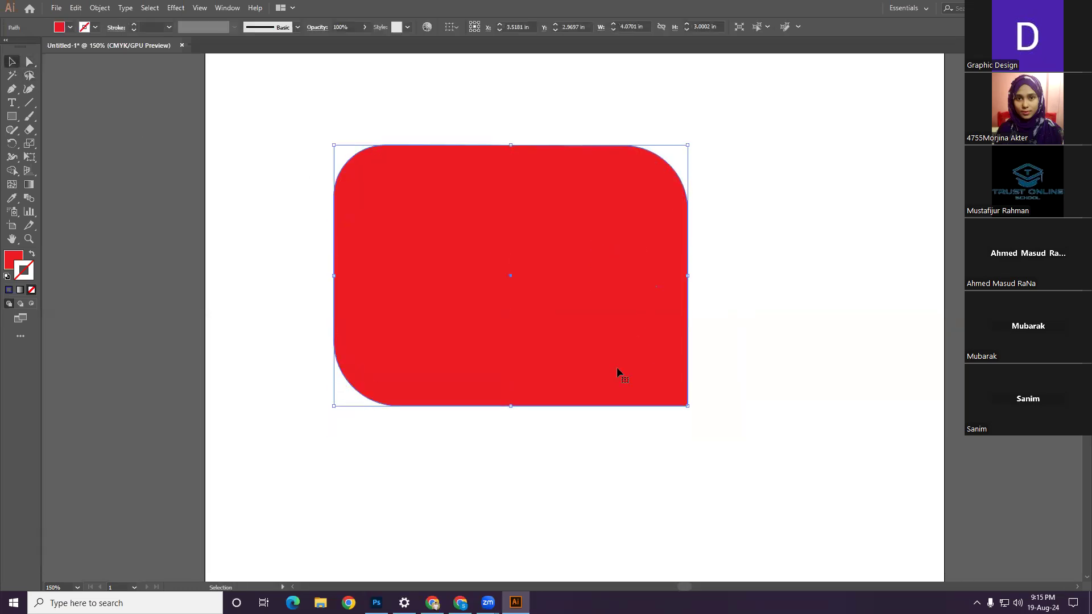
left_click_drag(512, 406, 530, 321)
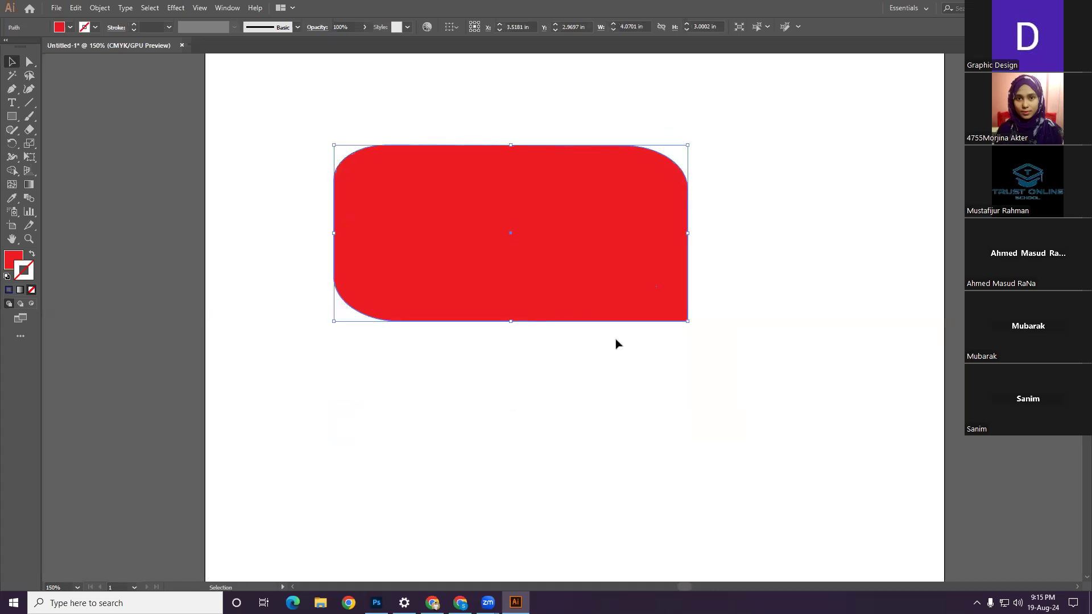
left_click(697, 400)
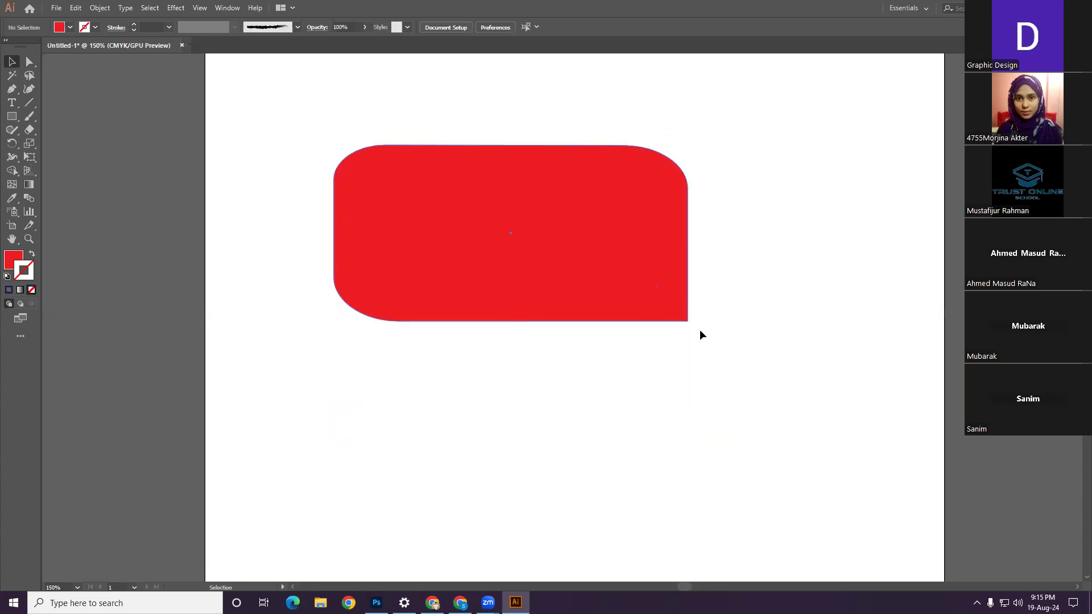
Step: Undo the height change and delete the rounded red shape from the artboard
key("a")
key("ctrl+z")
key("v")
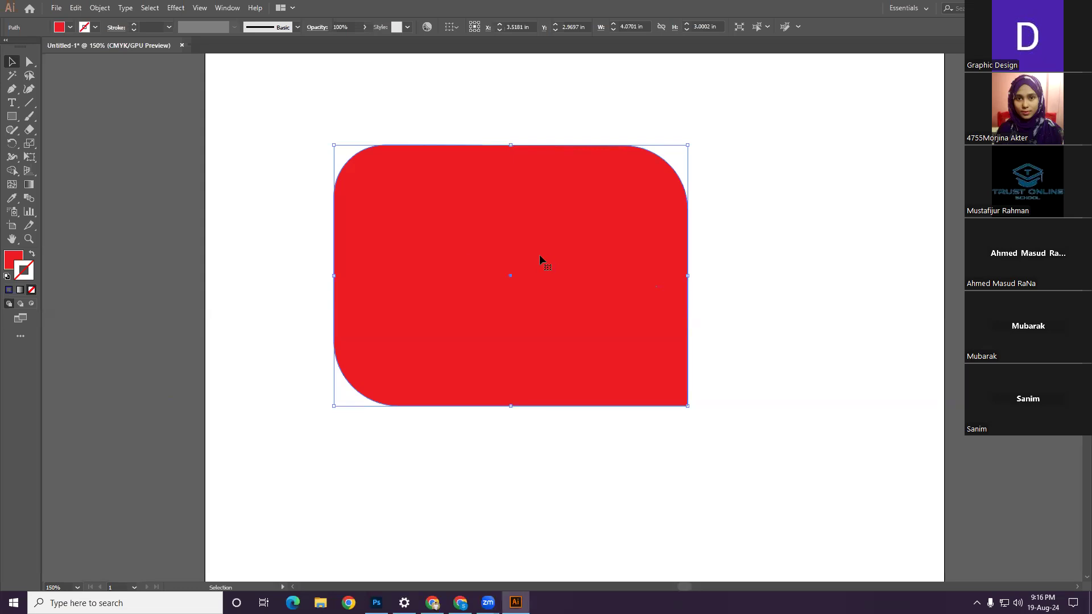
key("Delete")
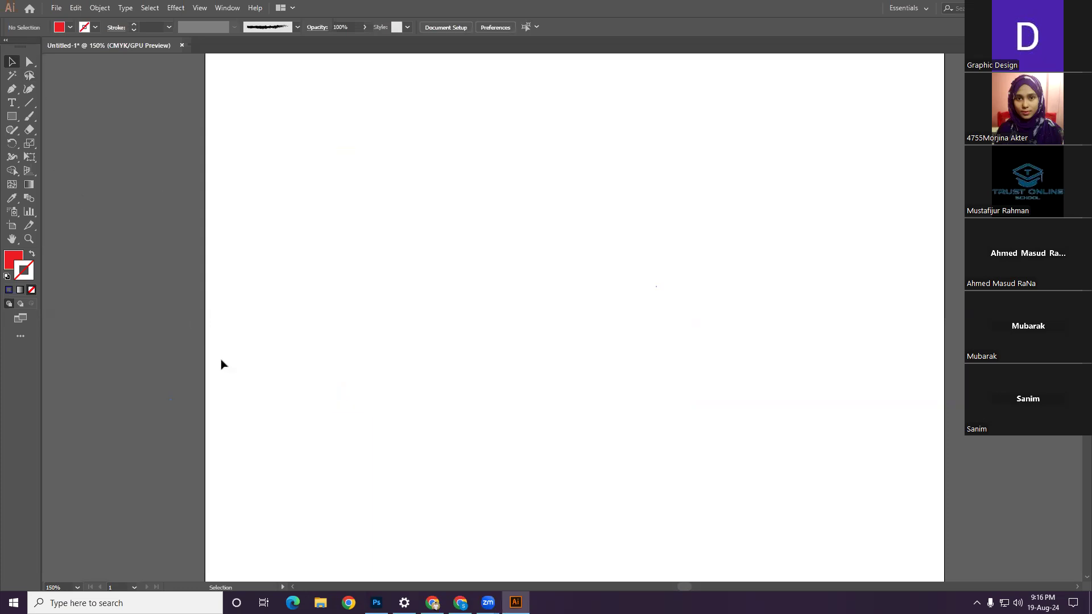
Step: Draw a small red rectangle about 0.85 by 0.61 in near the artboard's upper-left corner and switch to the Selection tool
scroll(224, 364, "up", 1)
left_click_drag(15, 121, 40, 121)
left_click_drag(250, 123, 324, 177)
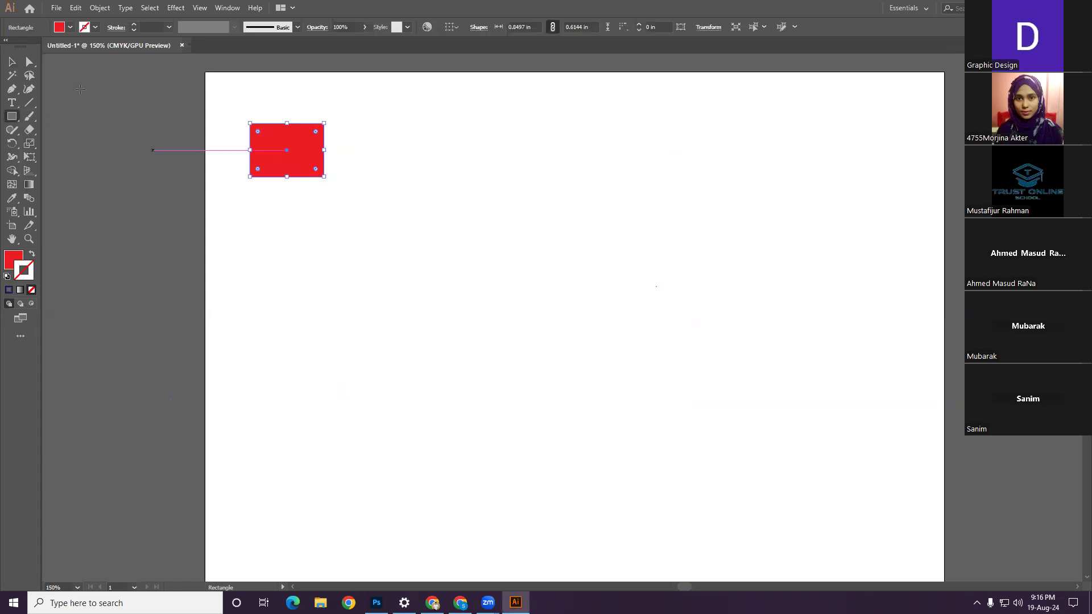
left_click(12, 62)
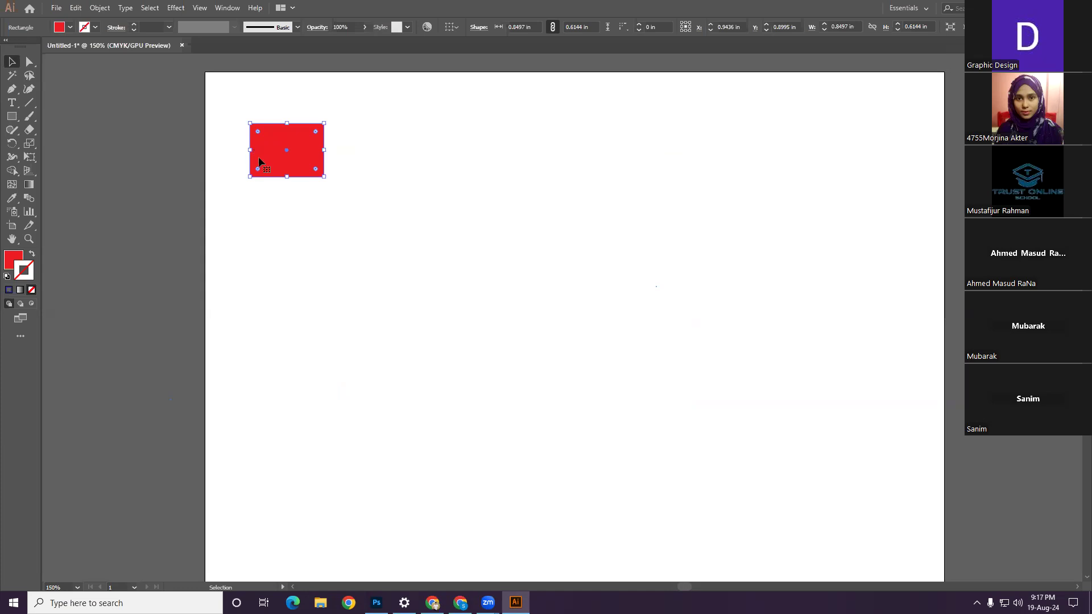
Step: Duplicate the red rectangle at about X 0.82, Y 2.22, X 0.97, Y 1.79 and X 0.75, Y 1.45 in, deleting each copy in turn
left_click_drag(271, 165, 261, 279)
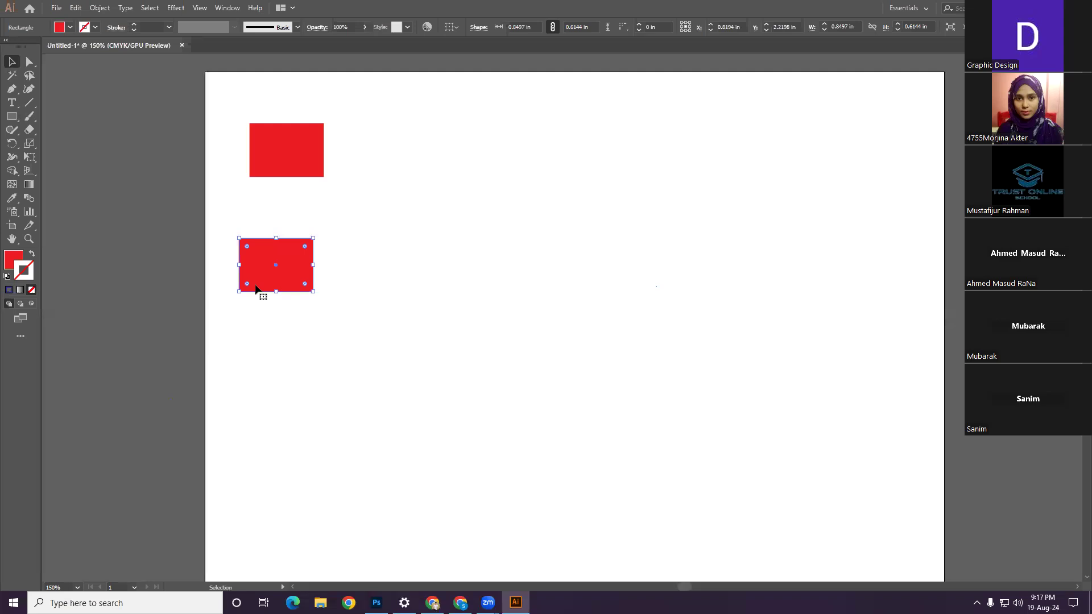
key("Delete")
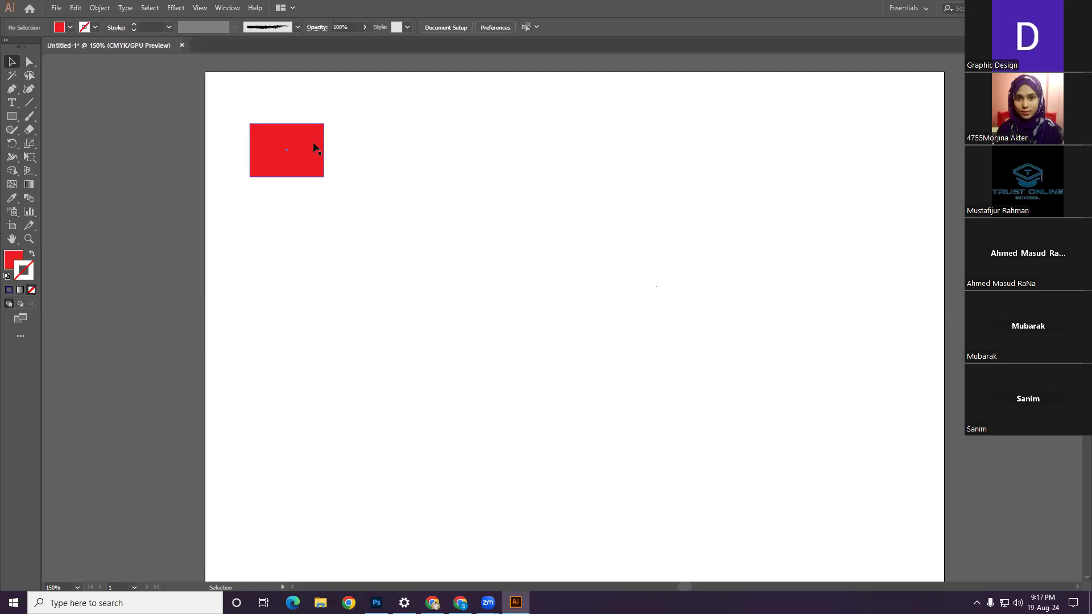
left_click(305, 135)
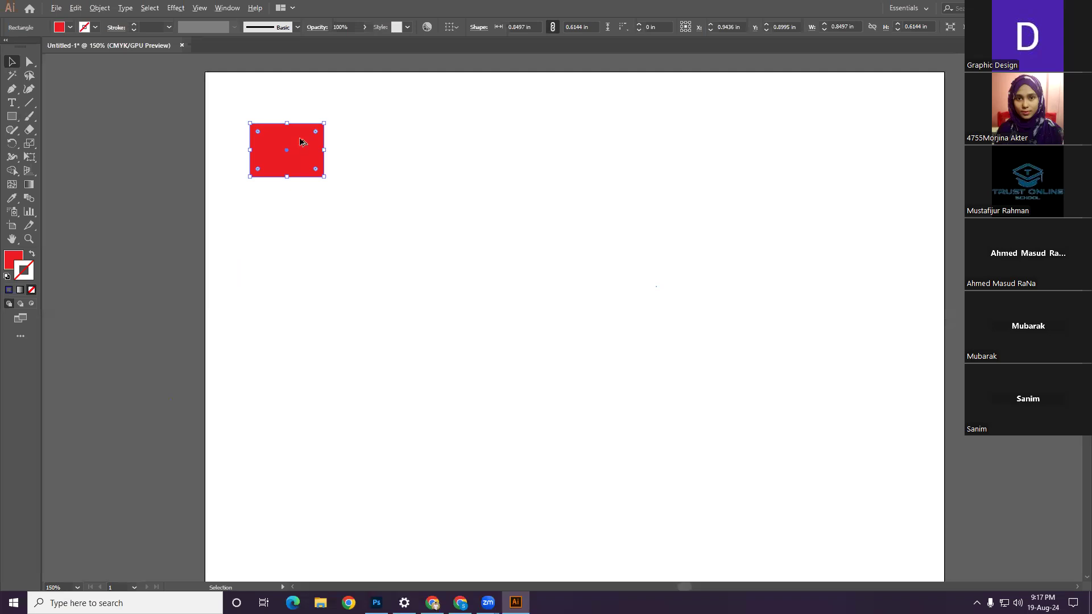
left_click(357, 196, "ctrl")
left_click(546, 299, "ctrl")
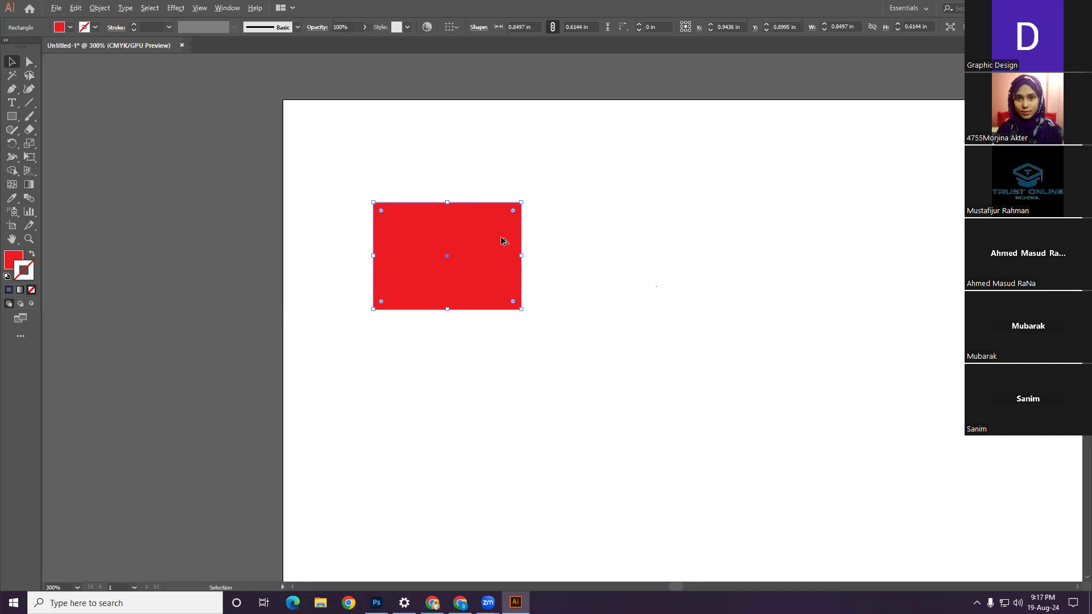
left_click_drag(501, 241, 508, 397)
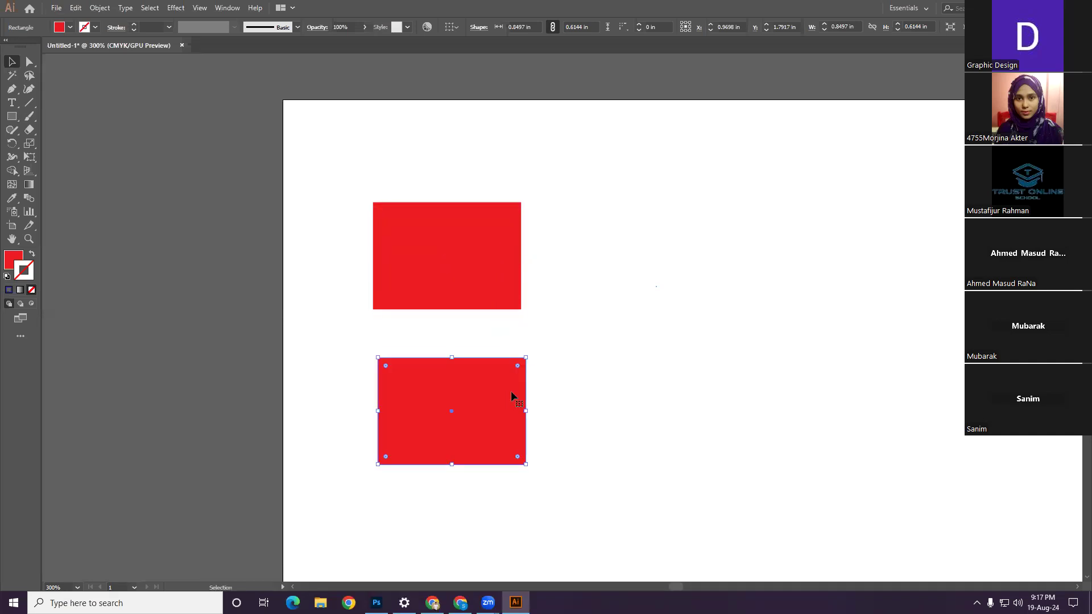
key("Delete")
left_click_drag(463, 288, 362, 377)
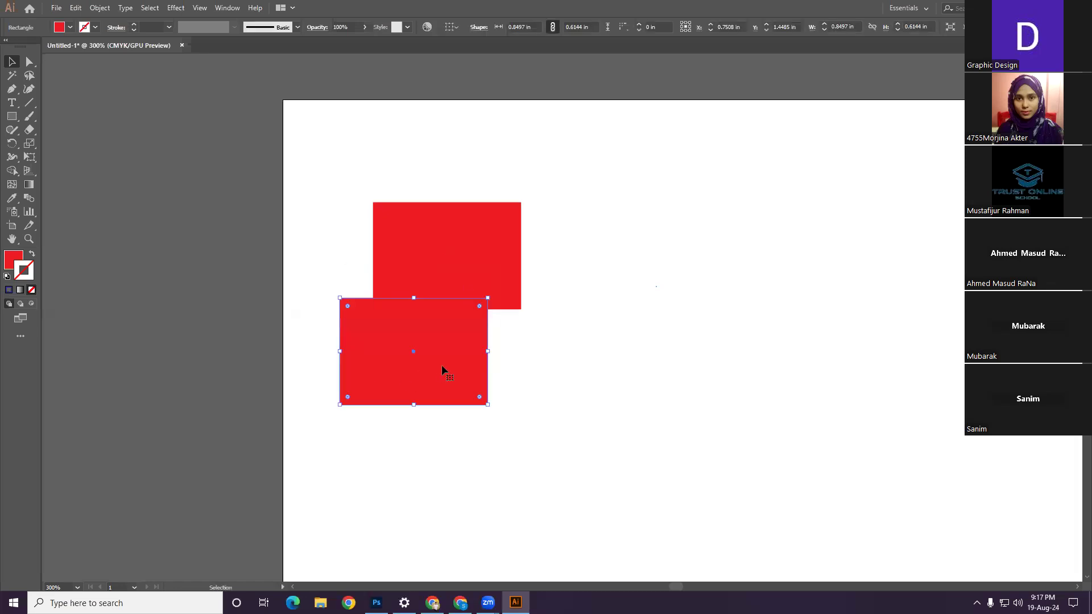
key("Delete")
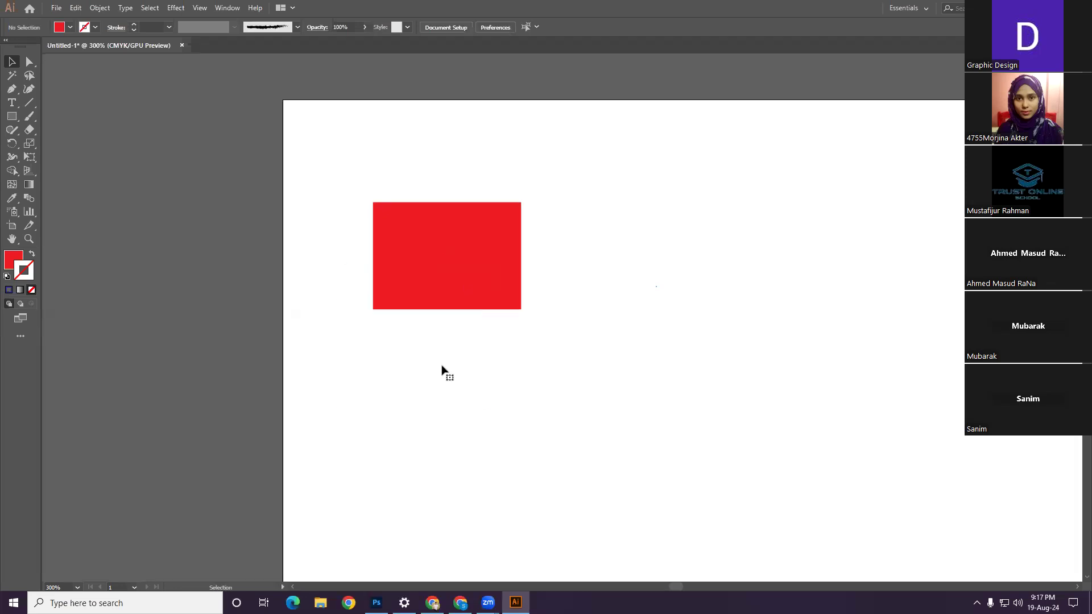
Step: Copy and paste the red rectangle, and move the pasted copy to about X 2.06, Y 1.21 in
left_click(475, 252)
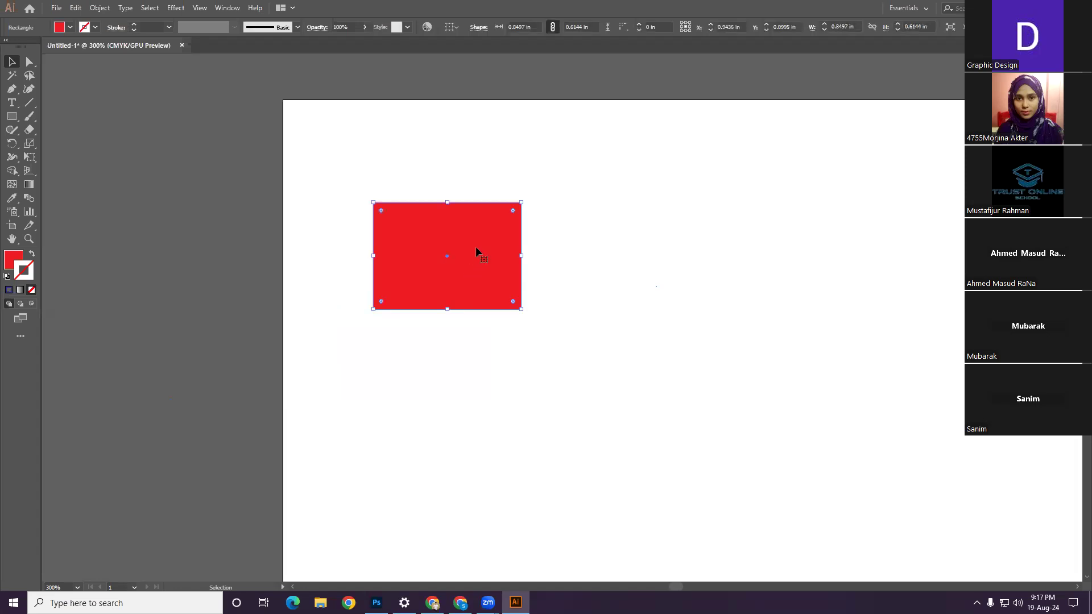
left_click(76, 8)
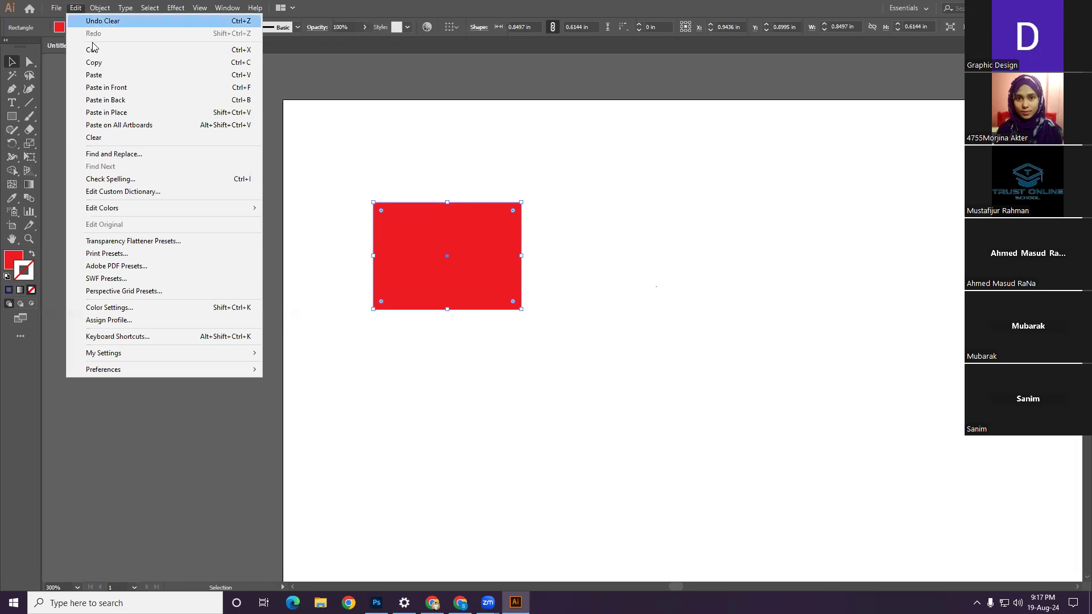
left_click(248, 62)
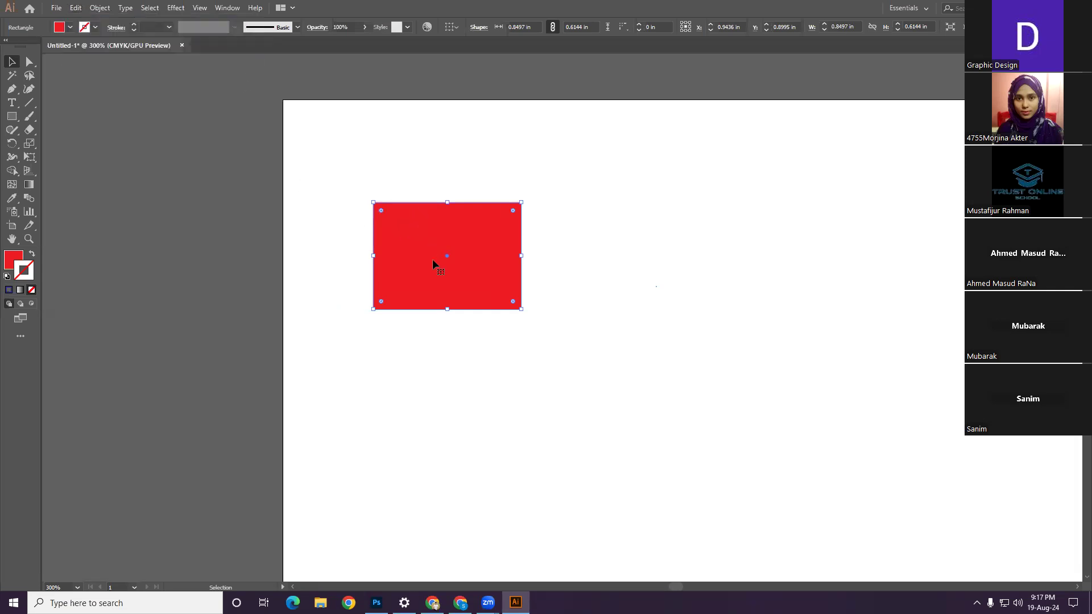
left_click(74, 8)
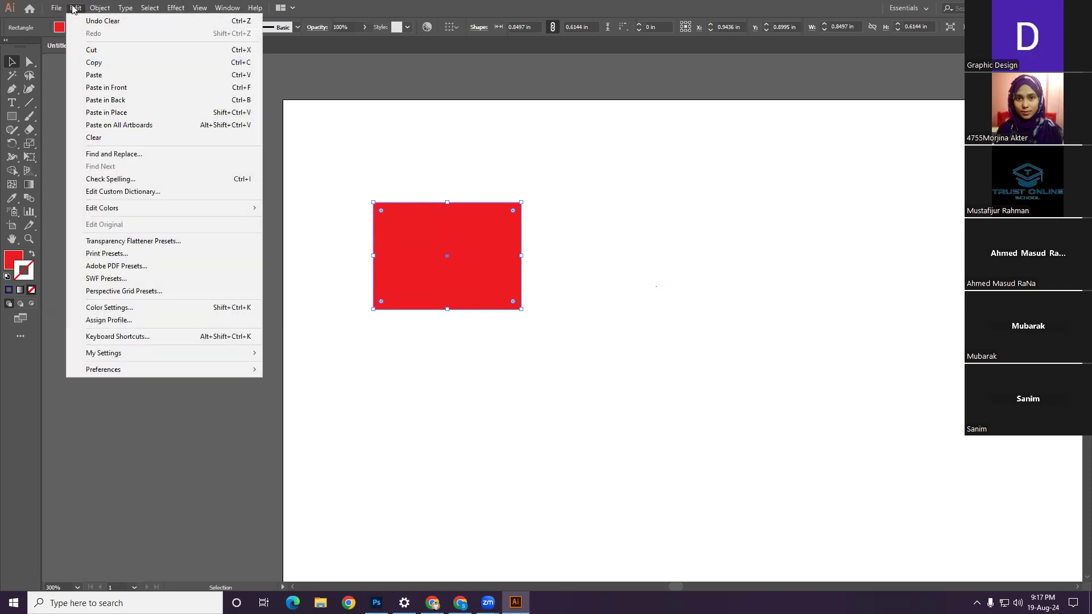
left_click(97, 75)
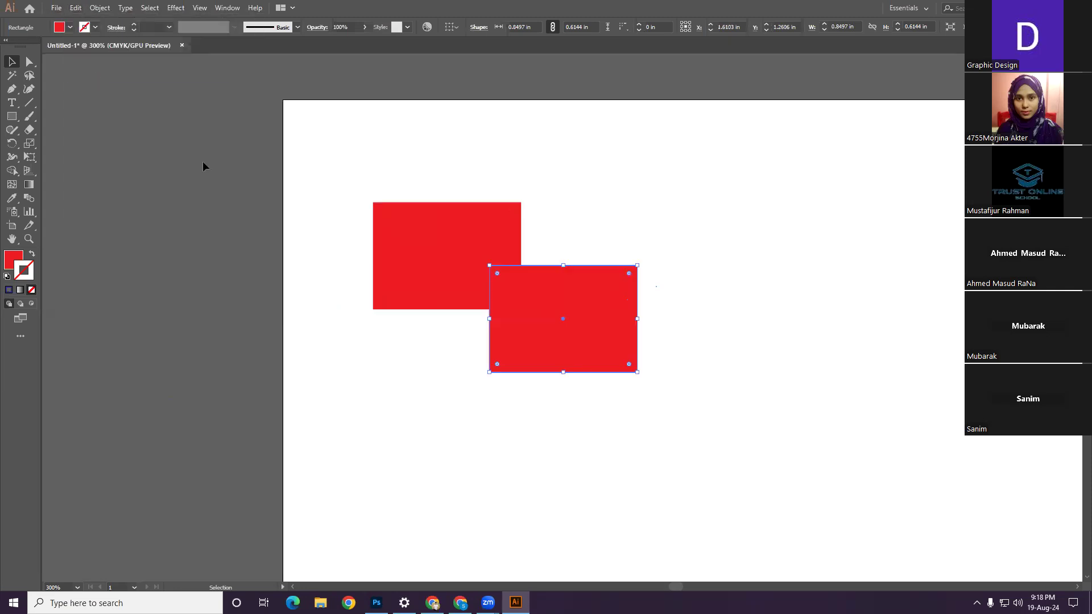
left_click_drag(562, 322, 635, 309)
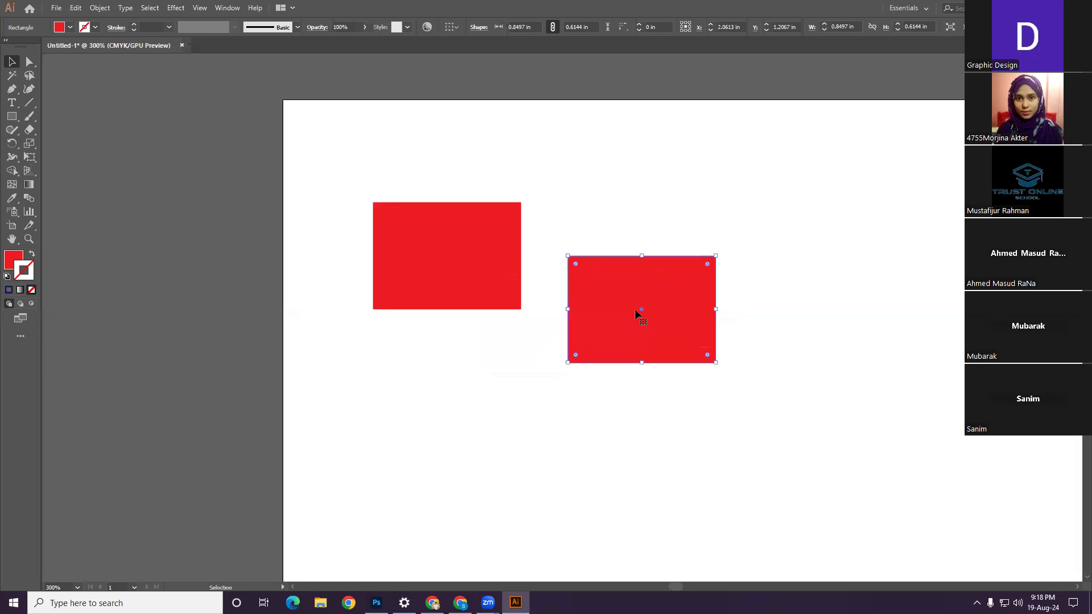
Step: Delete the pasted copy, then duplicate the original at about X 0.91, Y 1.76 in and delete that copy too
key("Delete")
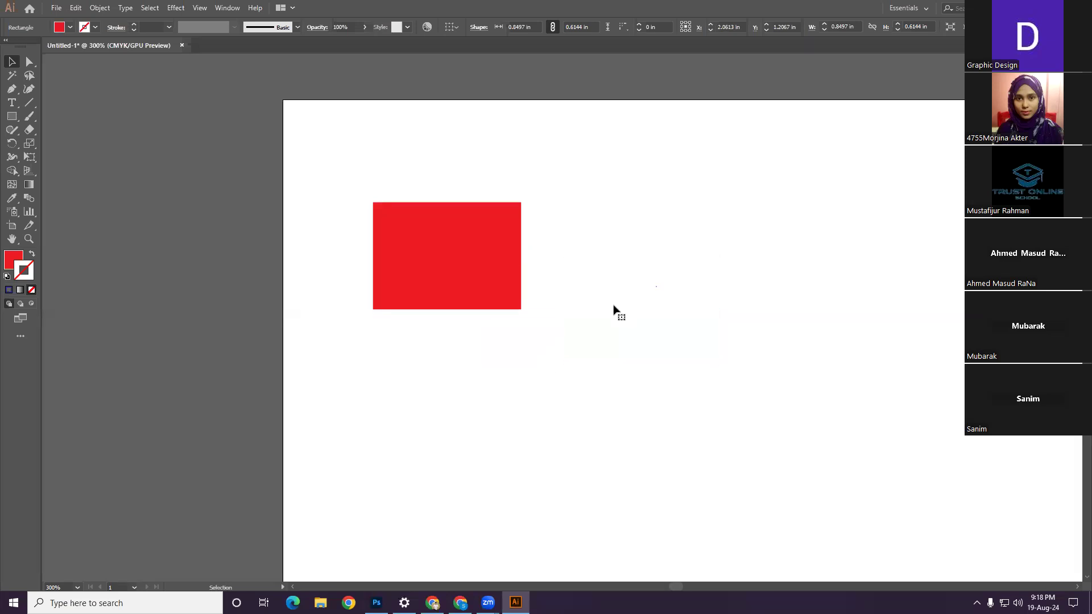
left_click_drag(479, 295, 474, 445)
key("Delete")
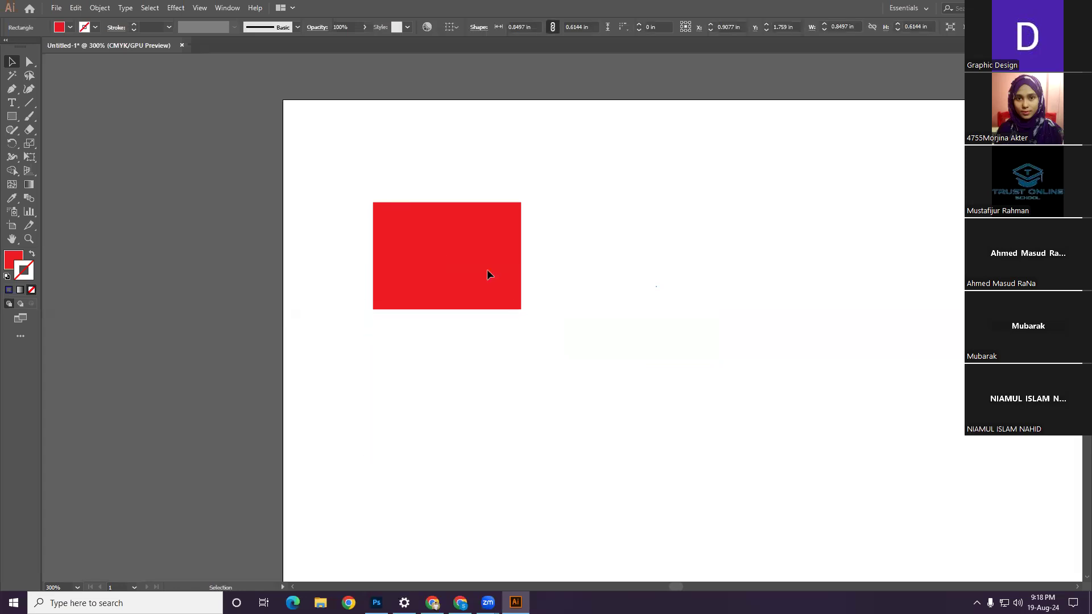
Step: Paste a copy of the red rectangle, move it slightly away from the original, and delete it
left_click(396, 271)
left_click(75, 7)
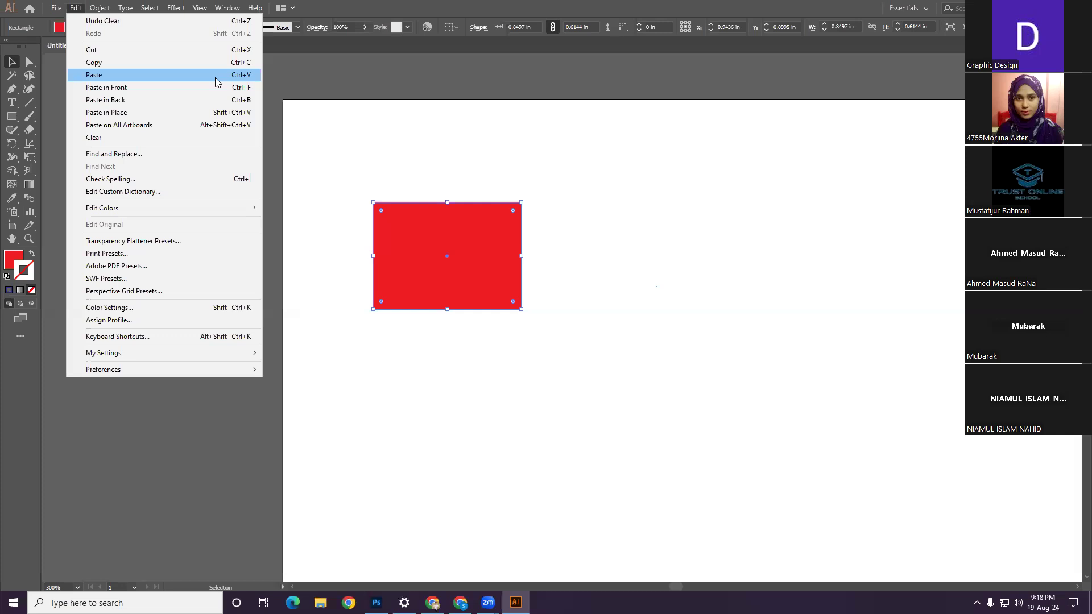
left_click(216, 82)
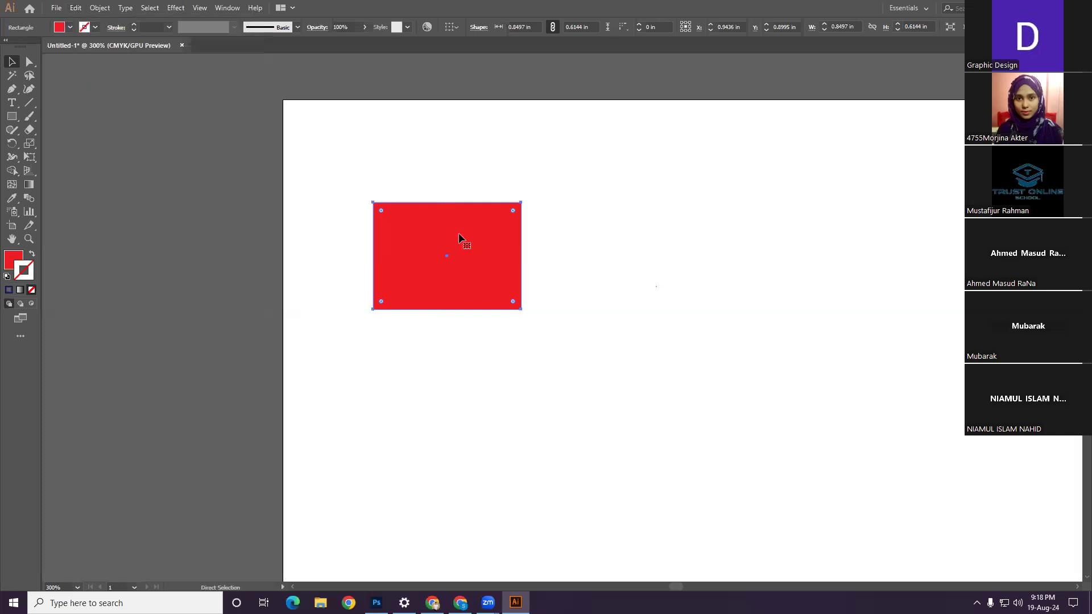
key("ctrl+v")
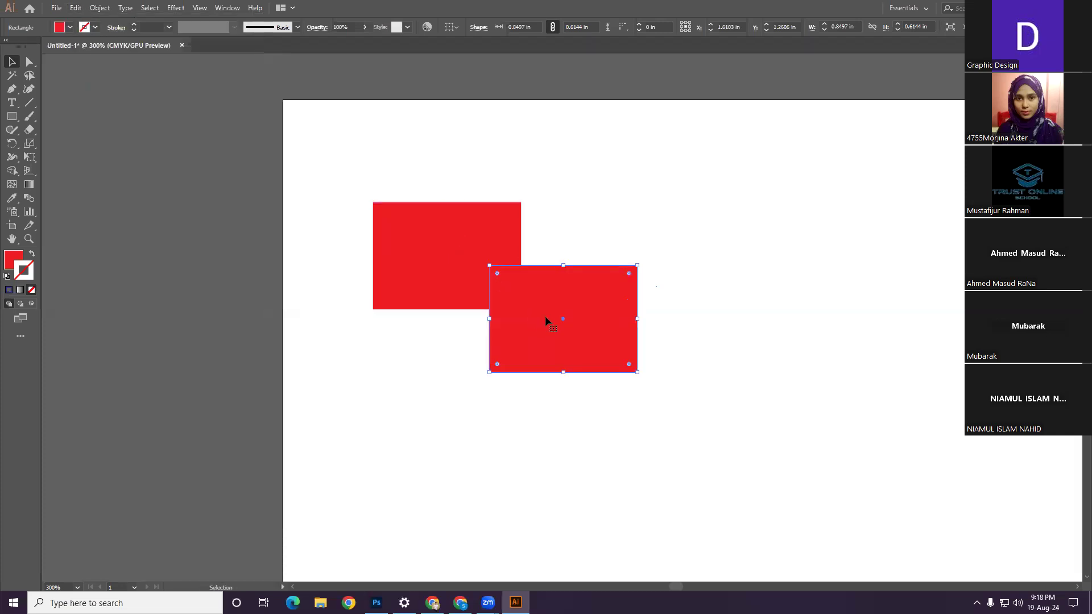
left_click_drag(544, 315, 576, 299)
key("Delete")
Step: Copy the red rectangle and paste the copy directly in front of the original
left_click(429, 236)
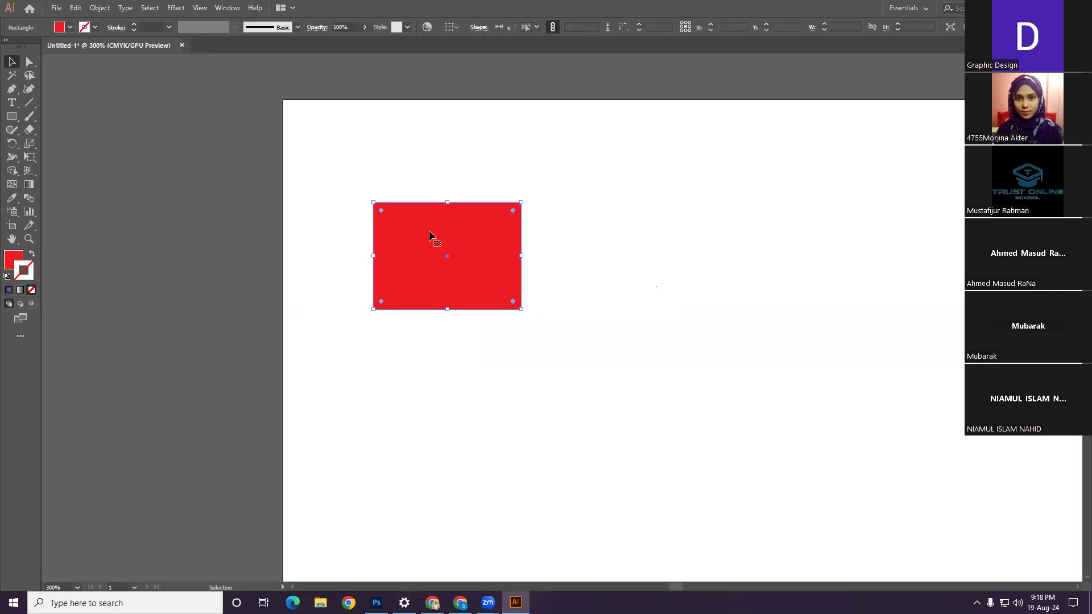
left_click(76, 8)
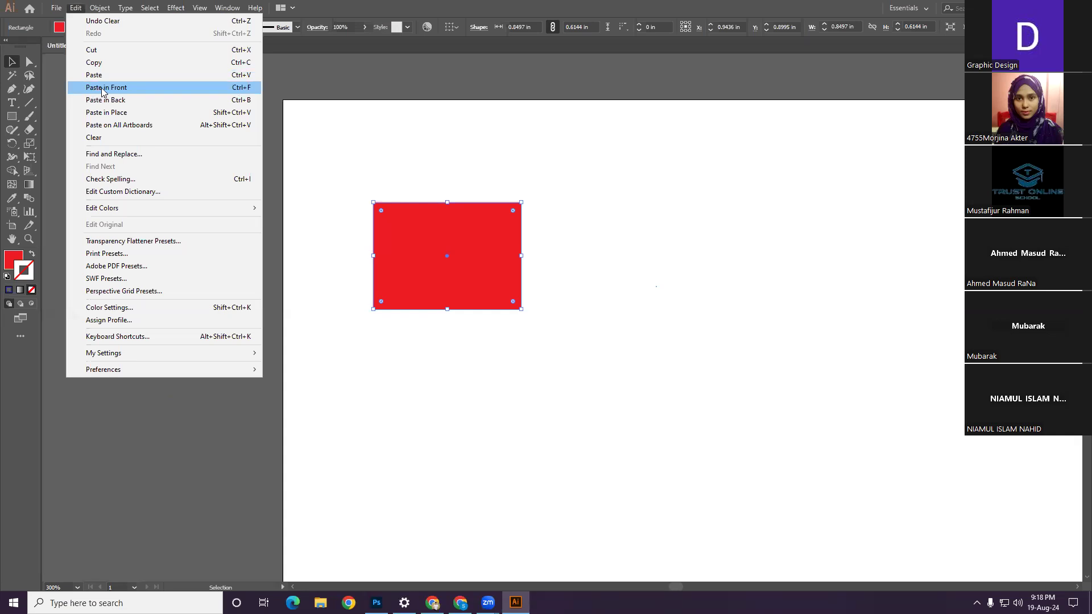
left_click(103, 62)
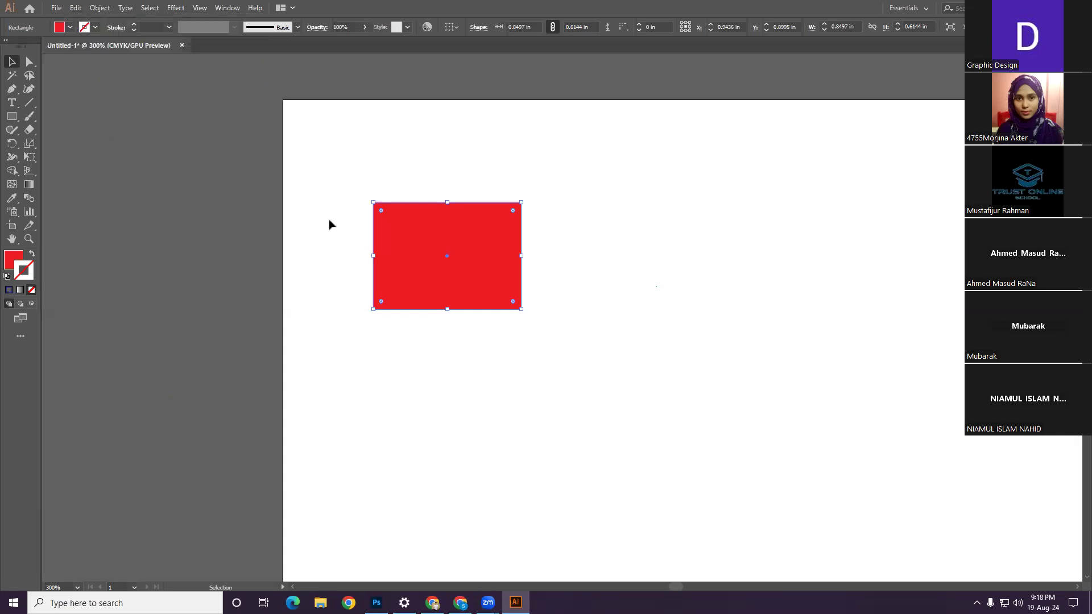
left_click(79, 12)
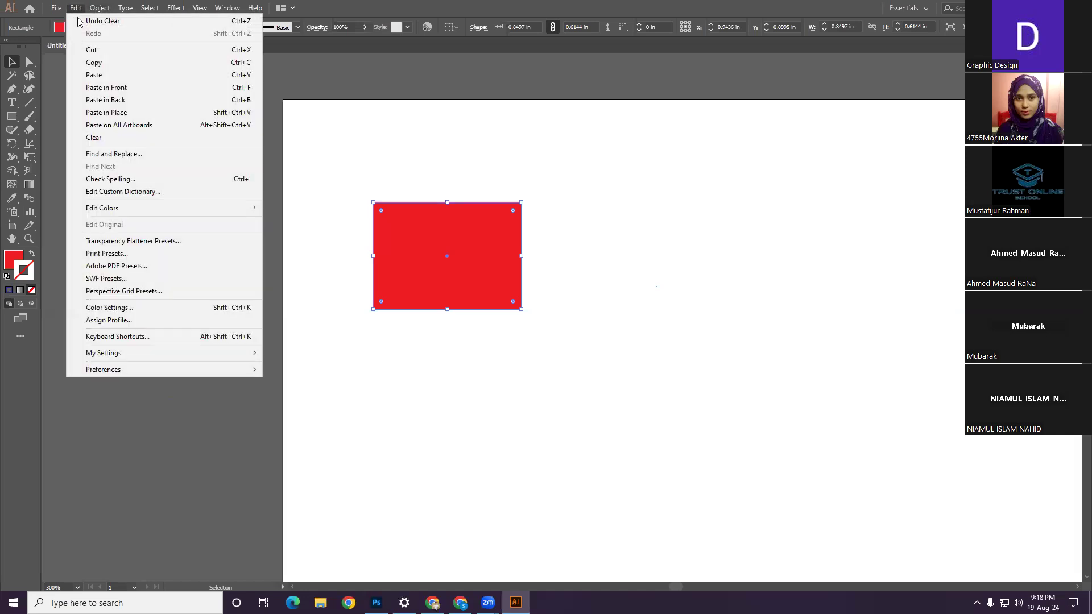
left_click(121, 88)
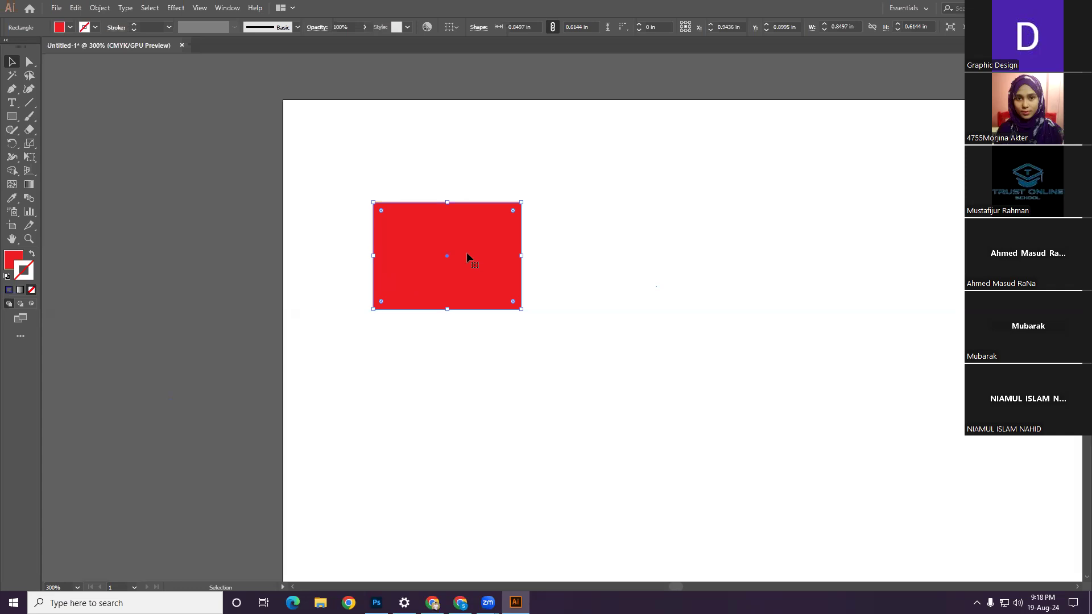
Step: Fill the front copy with green and move it off the original to about X 2.25, Y 1.51 in
left_click(70, 27)
left_click(40, 47)
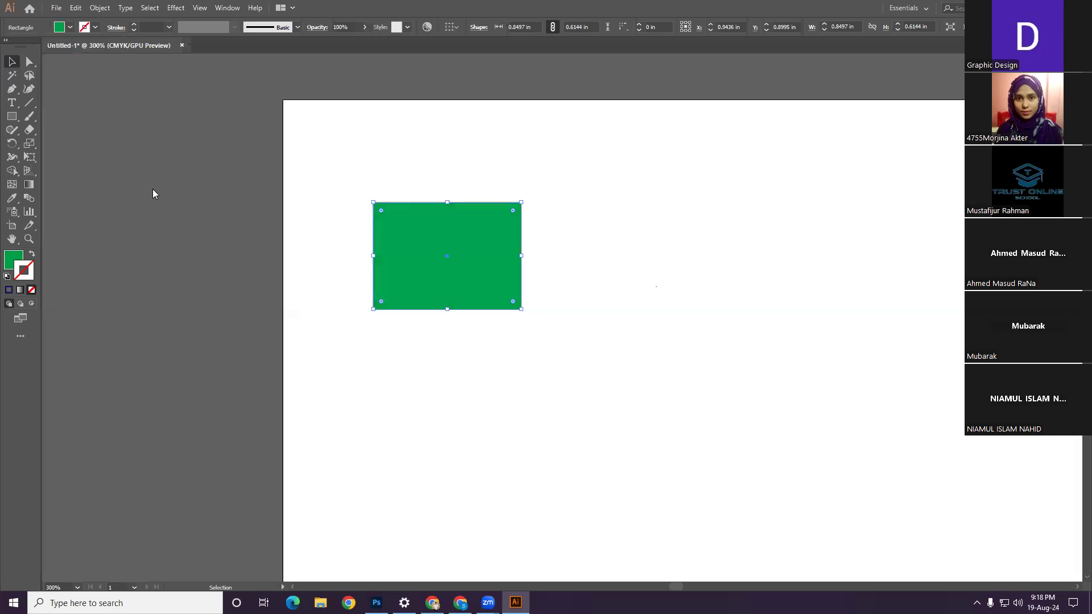
left_click_drag(475, 230, 693, 341)
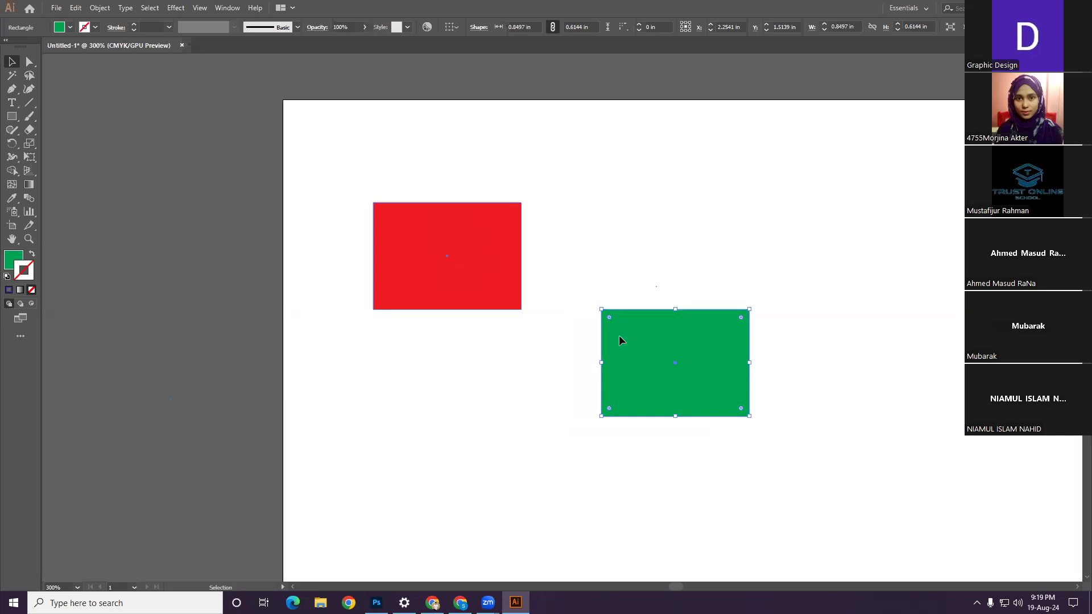
Step: Delete the green copy, then copy and paste the red rectangle normally, moving the new copy to about X 2.16, Y 1.04 in
key("Delete")
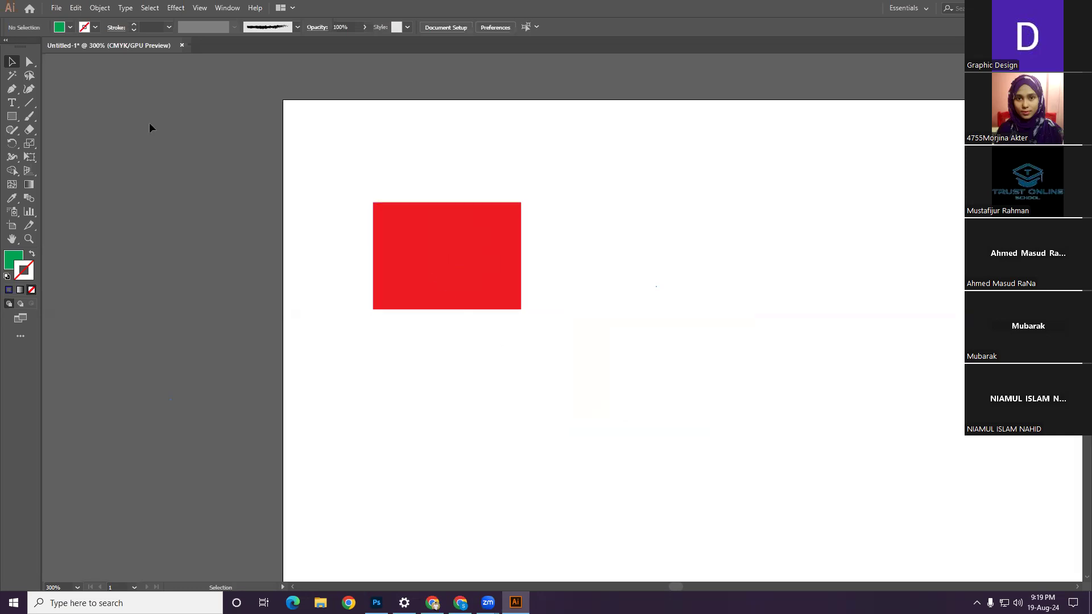
left_click(408, 269)
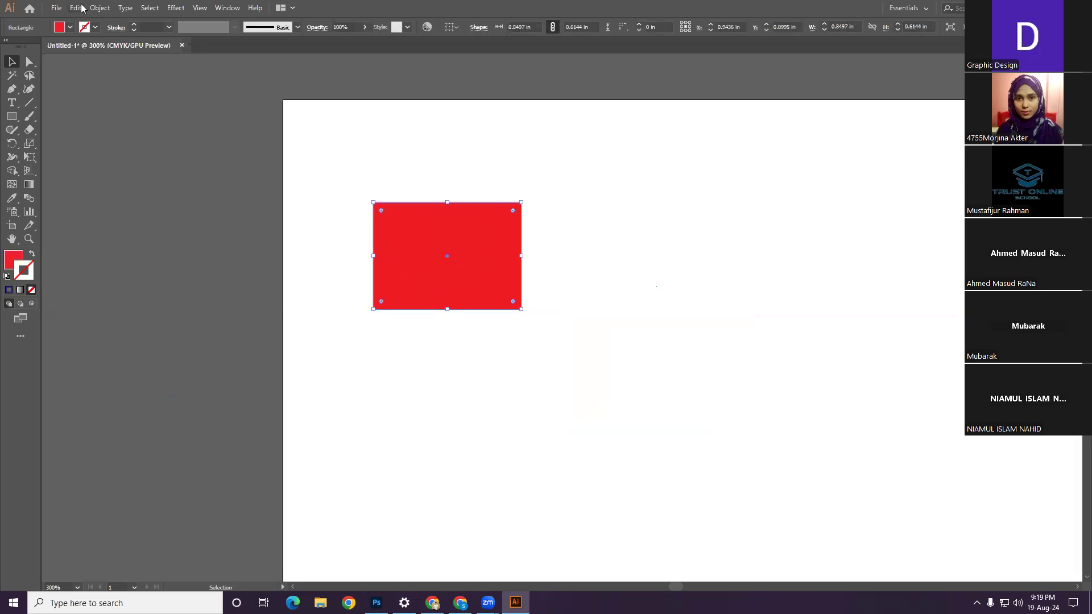
left_click(81, 8)
left_click(97, 61)
left_click(76, 8)
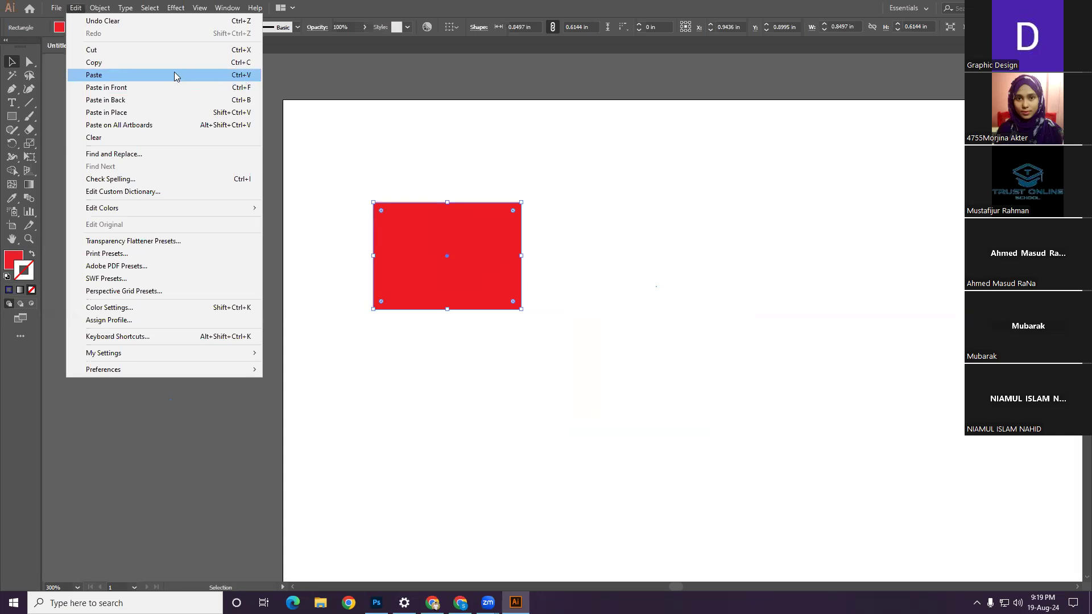
left_click(205, 80)
left_click_drag(607, 314, 698, 274)
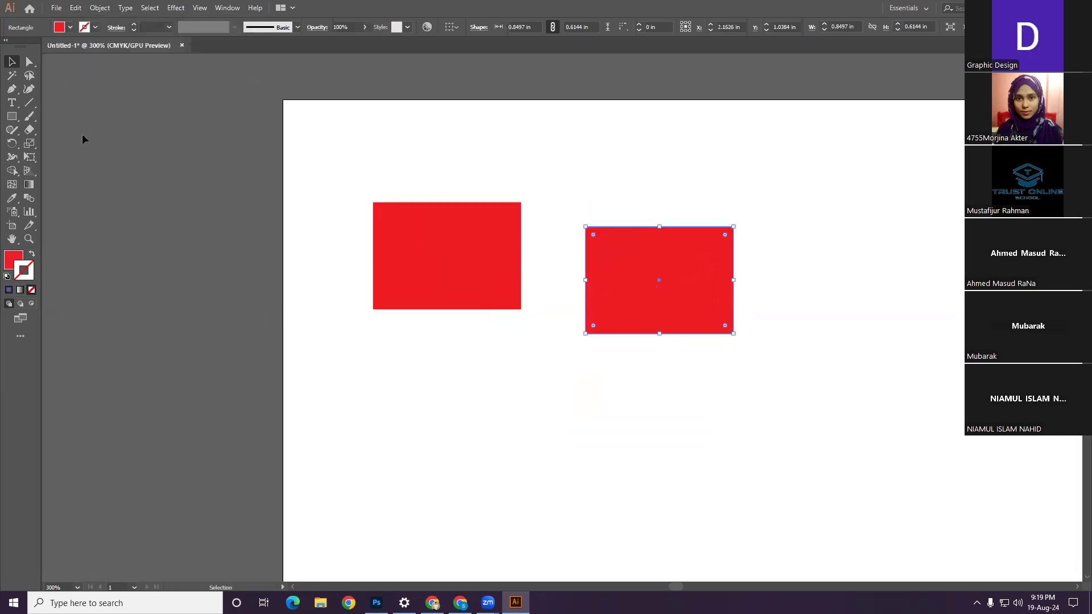
Step: Copy the second red rectangle and use Paste in Front to stack a duplicate exactly over it
left_click(73, 10)
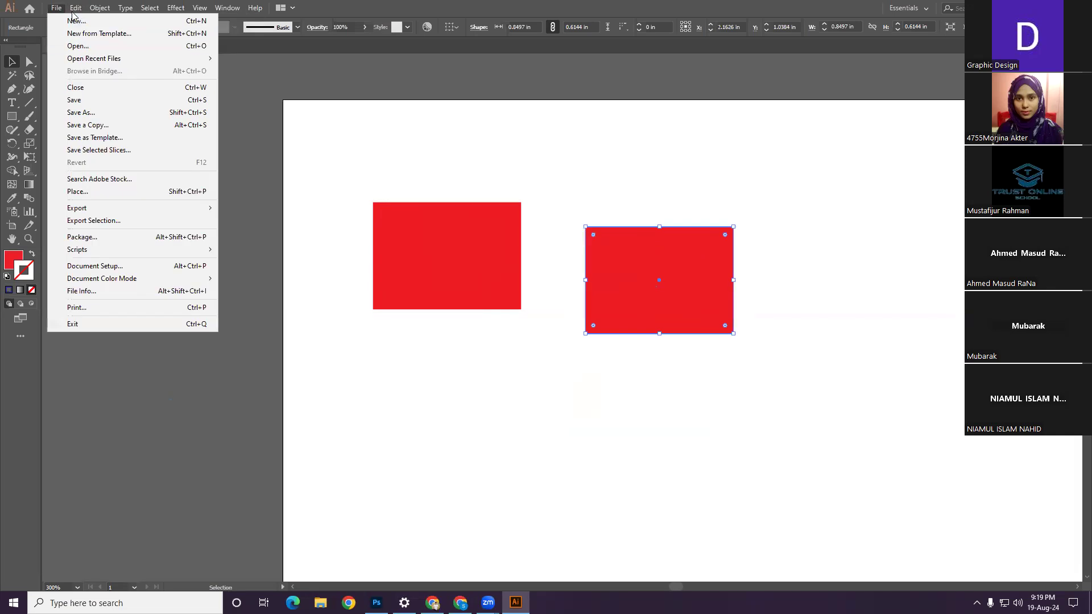
left_click(113, 63)
left_click(75, 8)
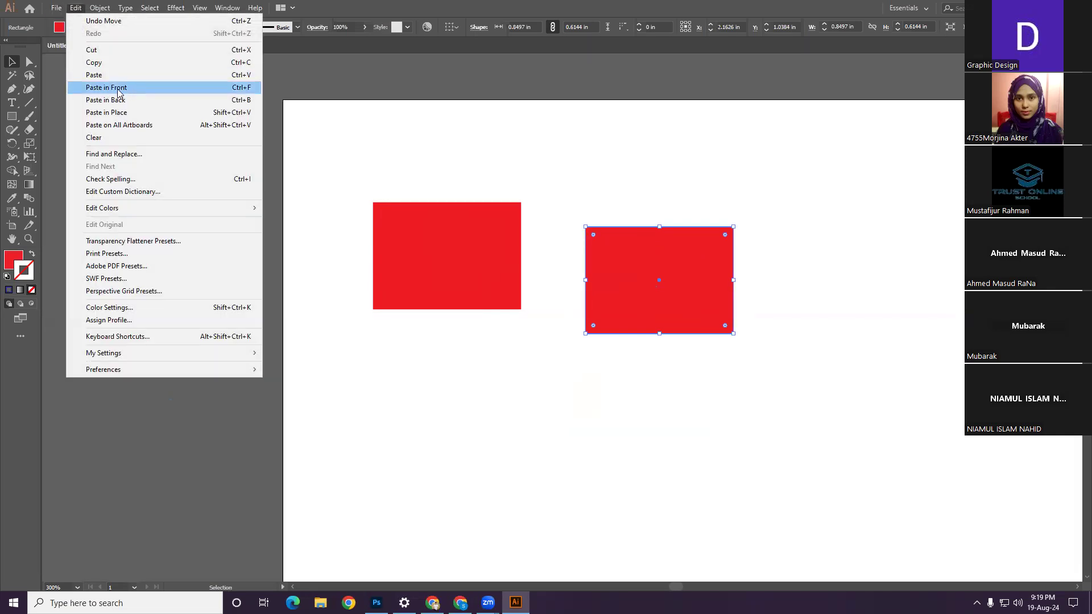
left_click(118, 88)
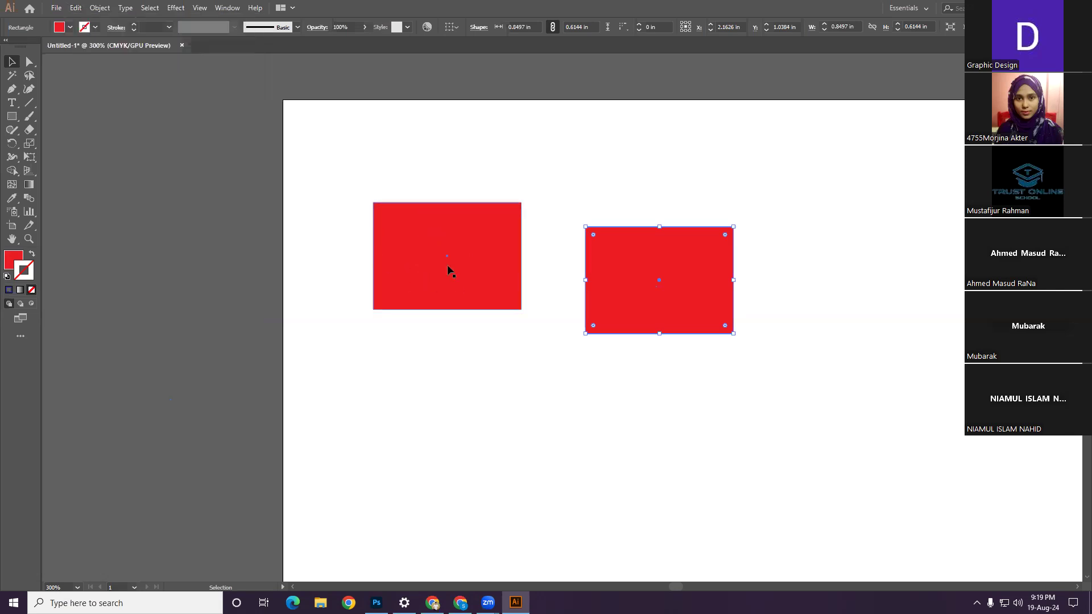
Step: Fill the duplicate stacked on the second rectangle with green, then delete it
left_click(70, 28)
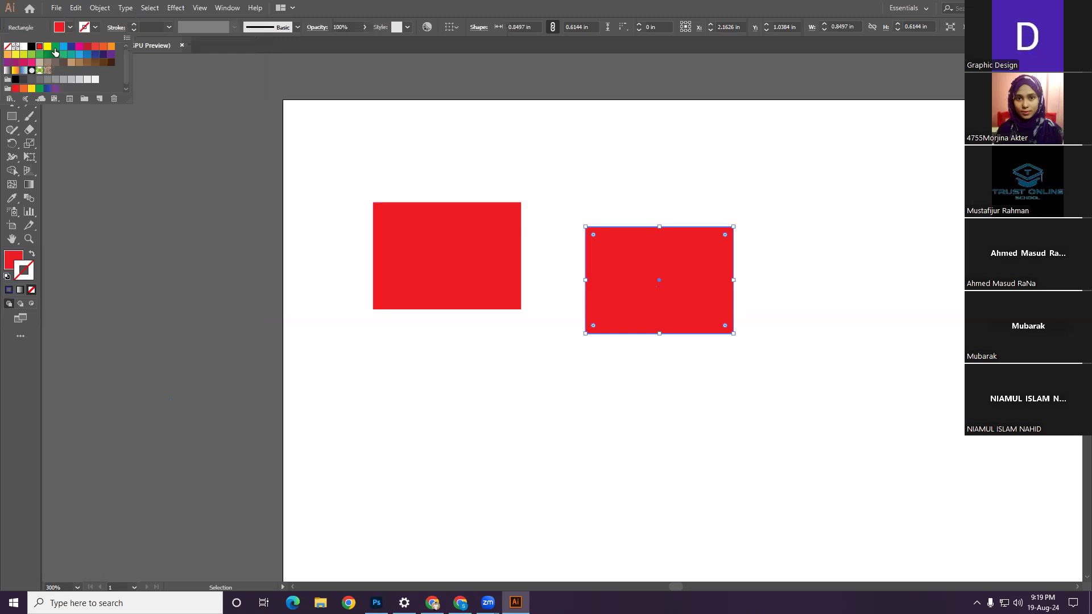
left_click(55, 47)
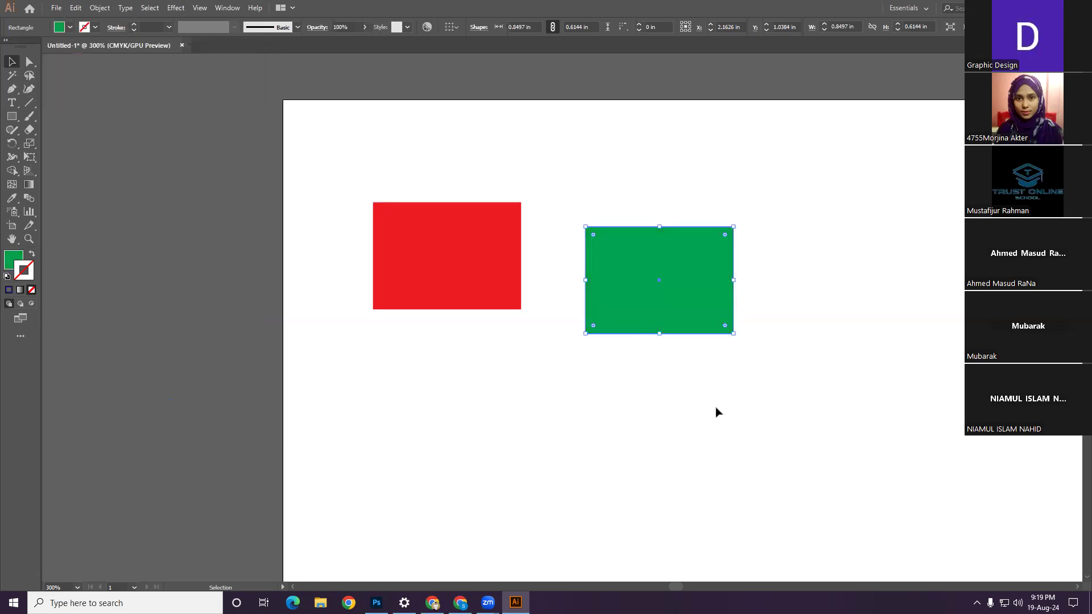
left_click(694, 359)
key("ctrl+z")
Step: Copy the original upper-left red rectangle and paste a duplicate in front of it
left_click(378, 239)
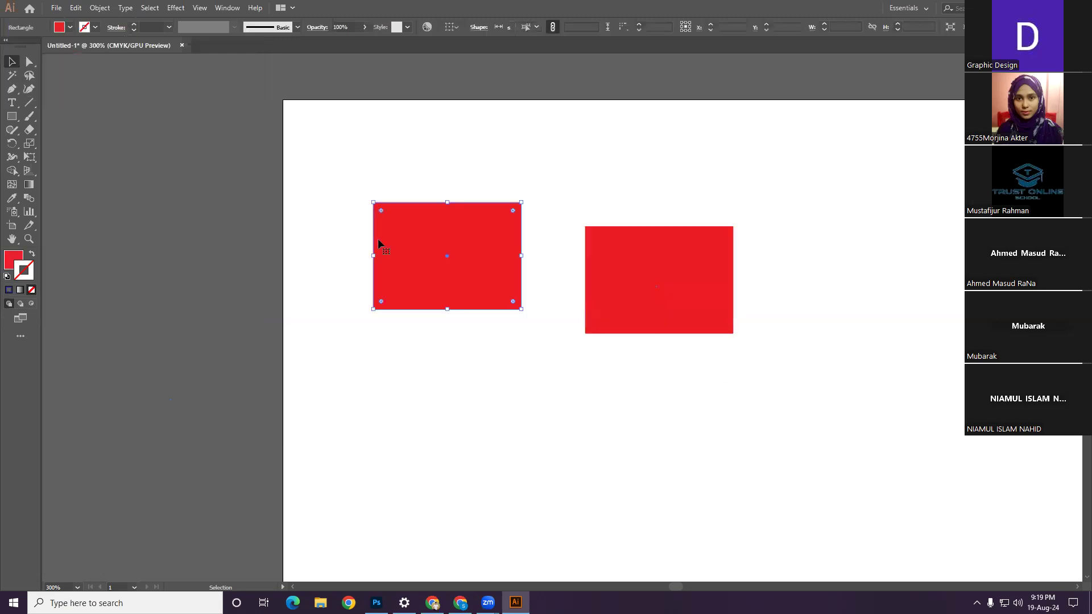
left_click(75, 7)
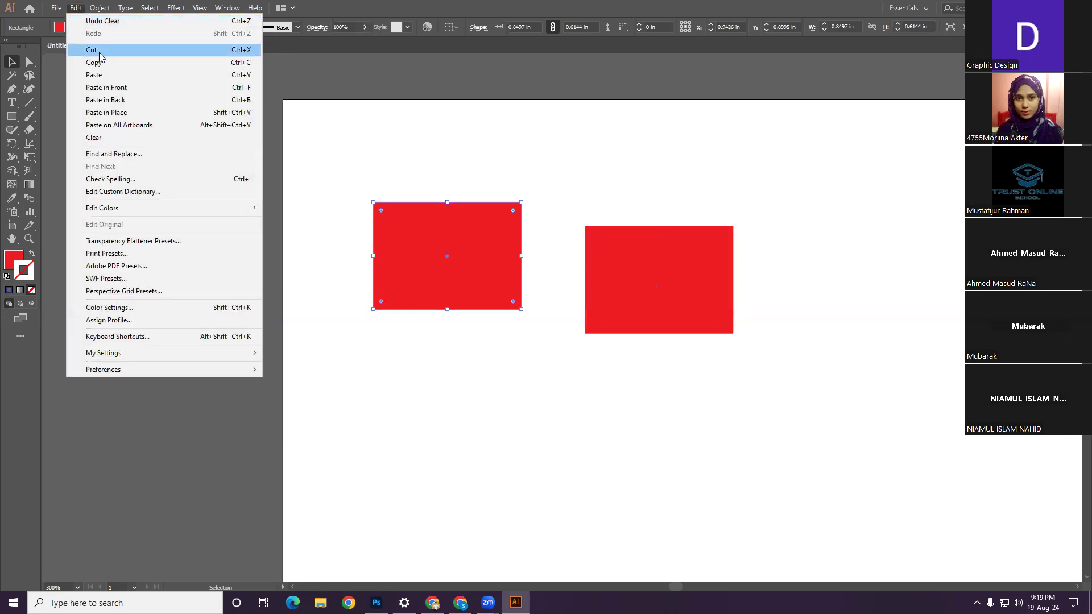
left_click(97, 63)
left_click(79, 8)
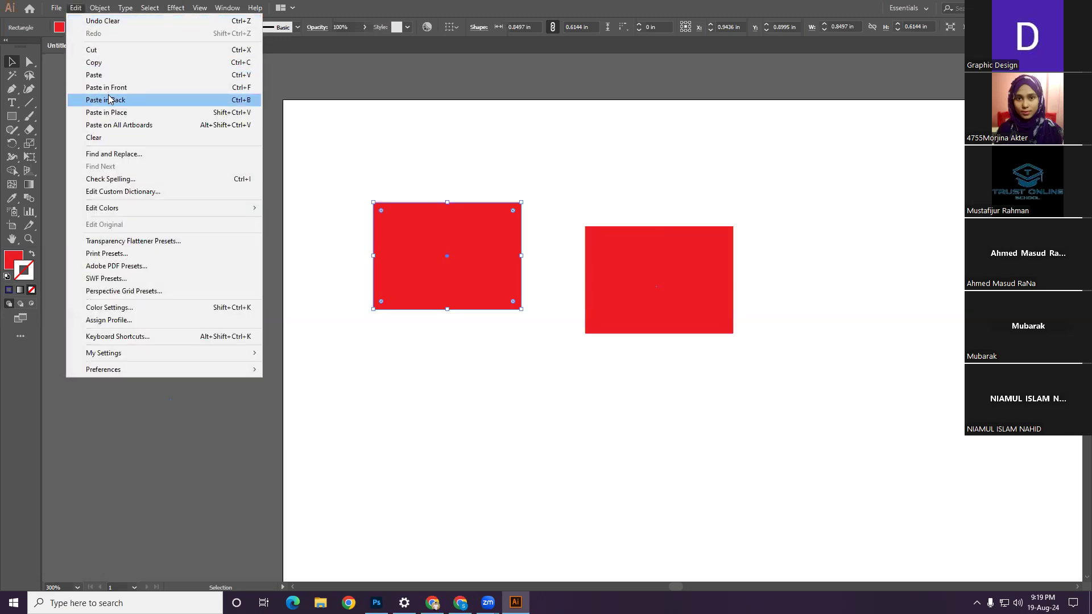
left_click(111, 90)
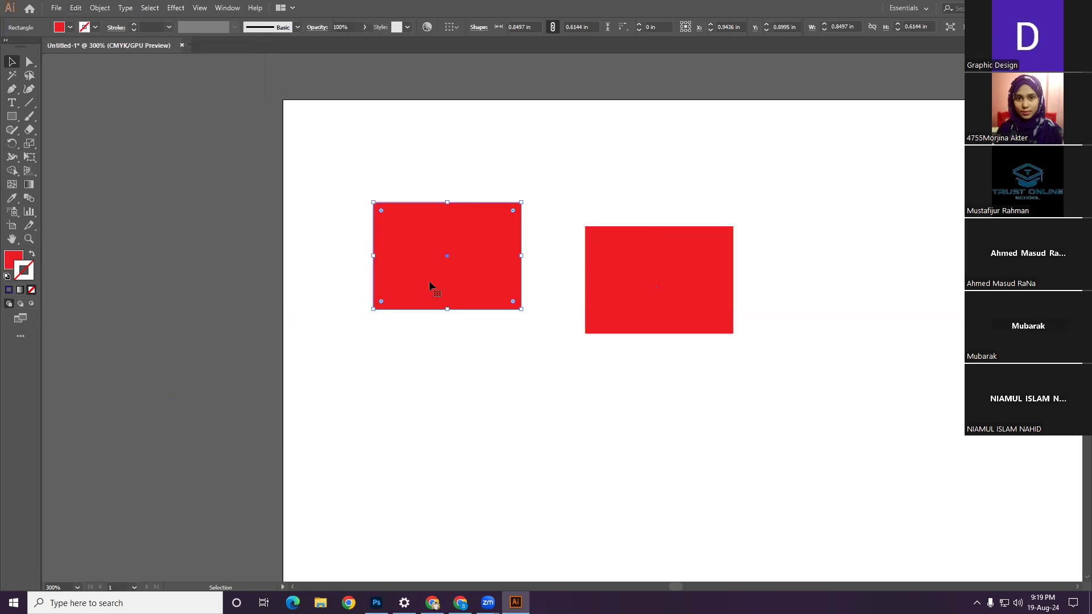
Step: Fill the pasted front duplicate with green and move it below the red rectangles to about X 1.33, Y 1.77 in
left_click(84, 28)
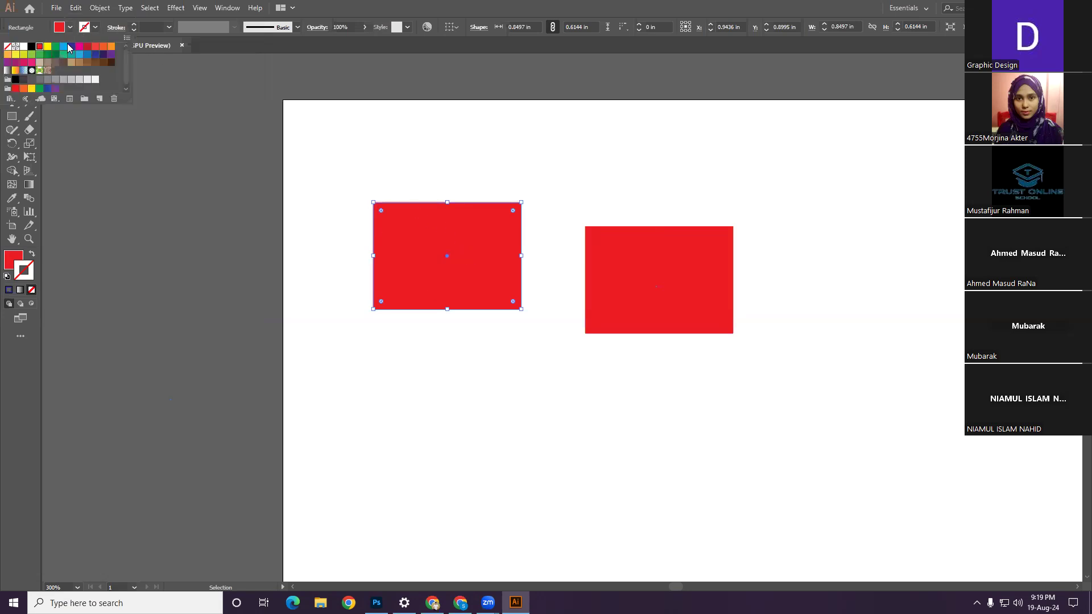
left_click(57, 50)
left_click_drag(450, 285, 504, 429)
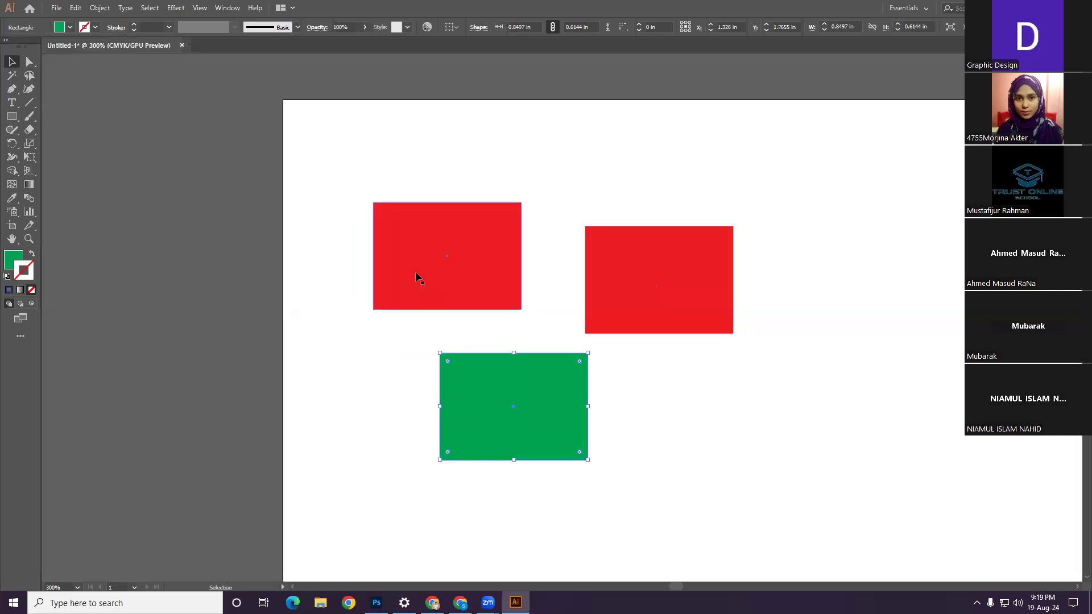
Step: Copy the original red rectangle again and paste the duplicate in back of it
left_click(415, 271)
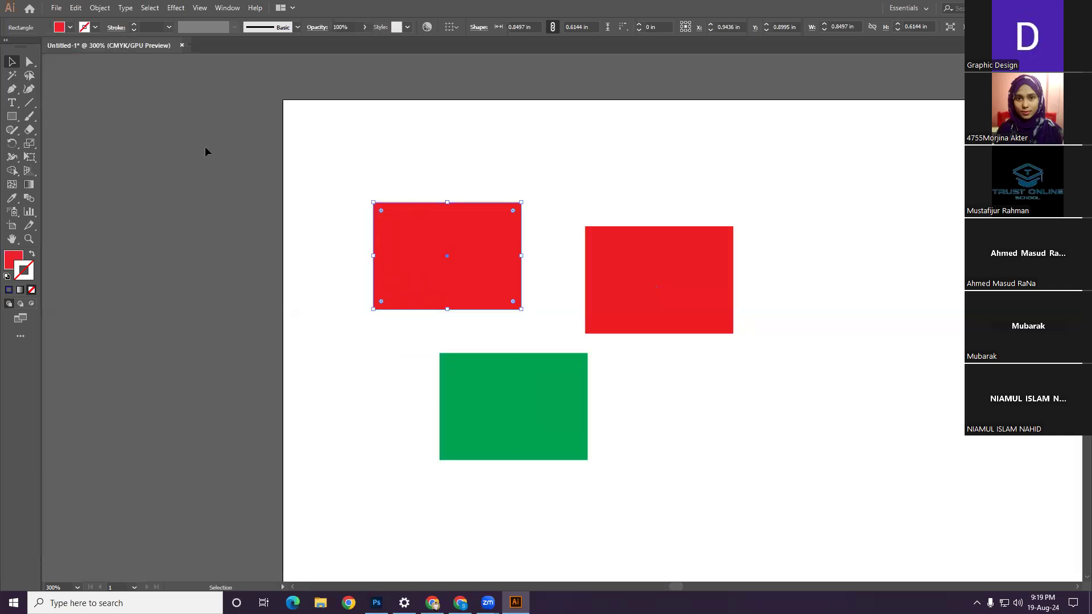
left_click(75, 8)
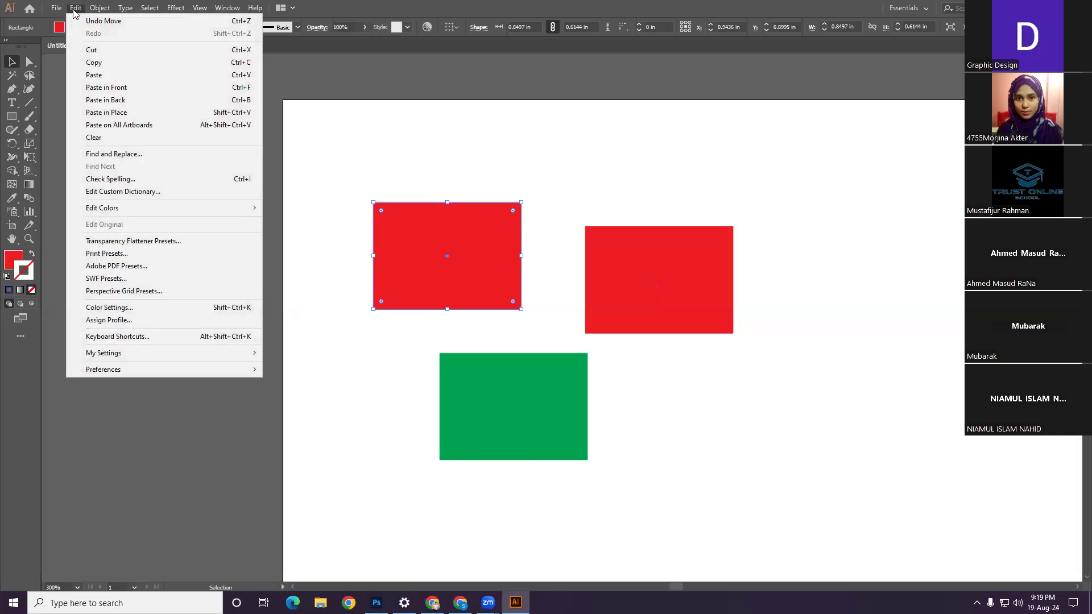
left_click(125, 68)
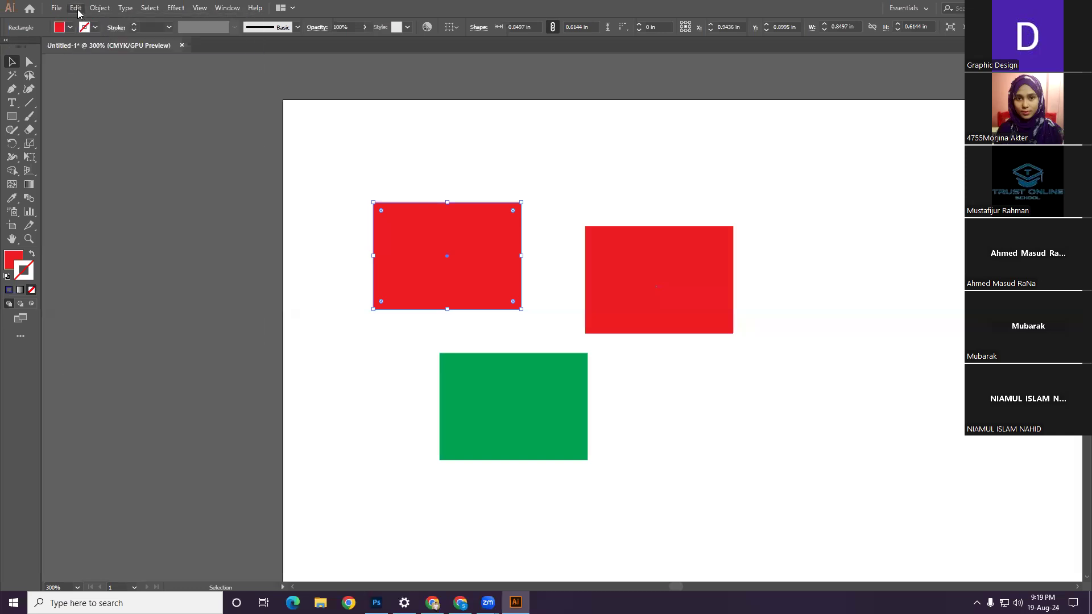
left_click(78, 9)
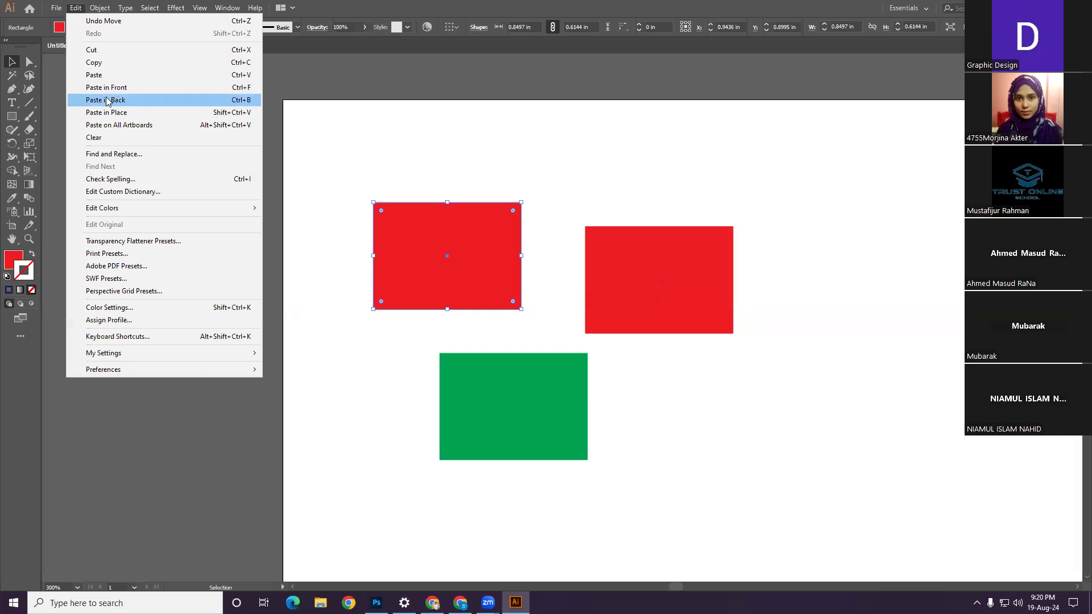
left_click(142, 102)
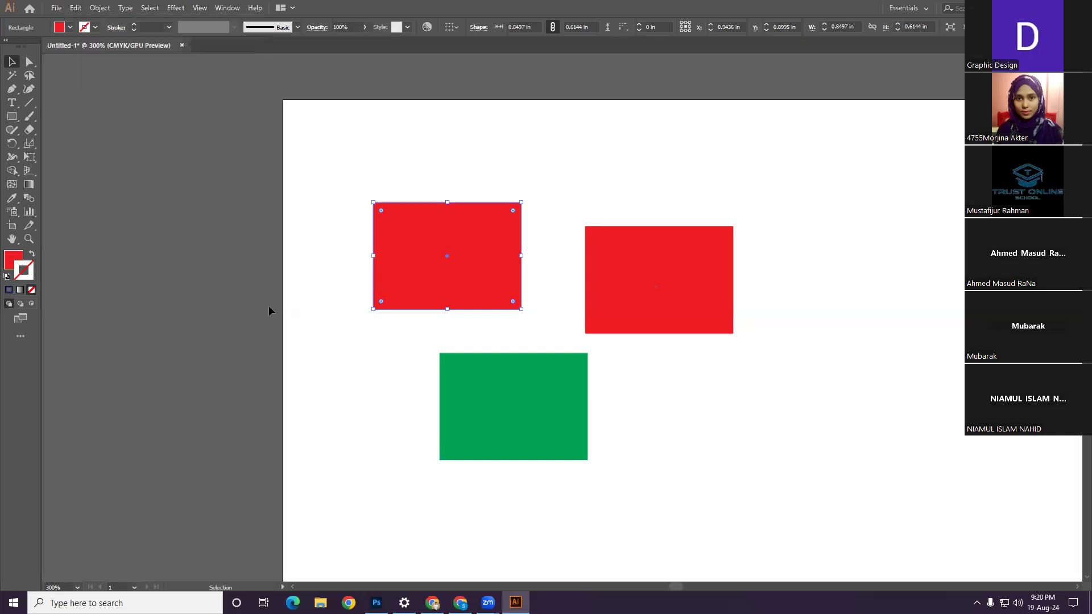
Step: Fill the back duplicate with green and move the red rectangle in front of it up to about Y 0.73 in
left_click(70, 27)
left_click(56, 47)
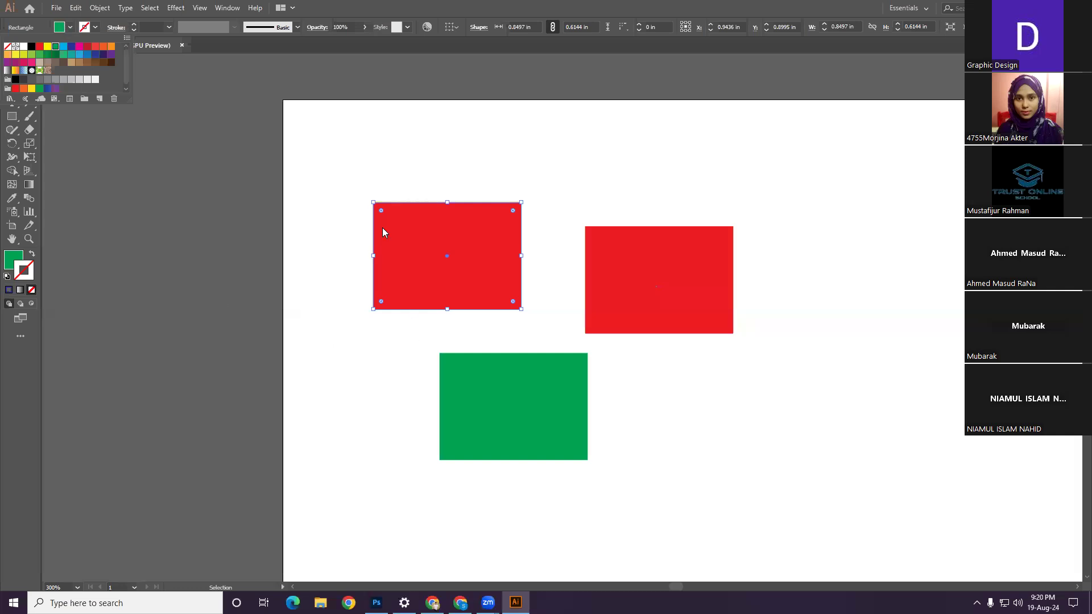
left_click(418, 326)
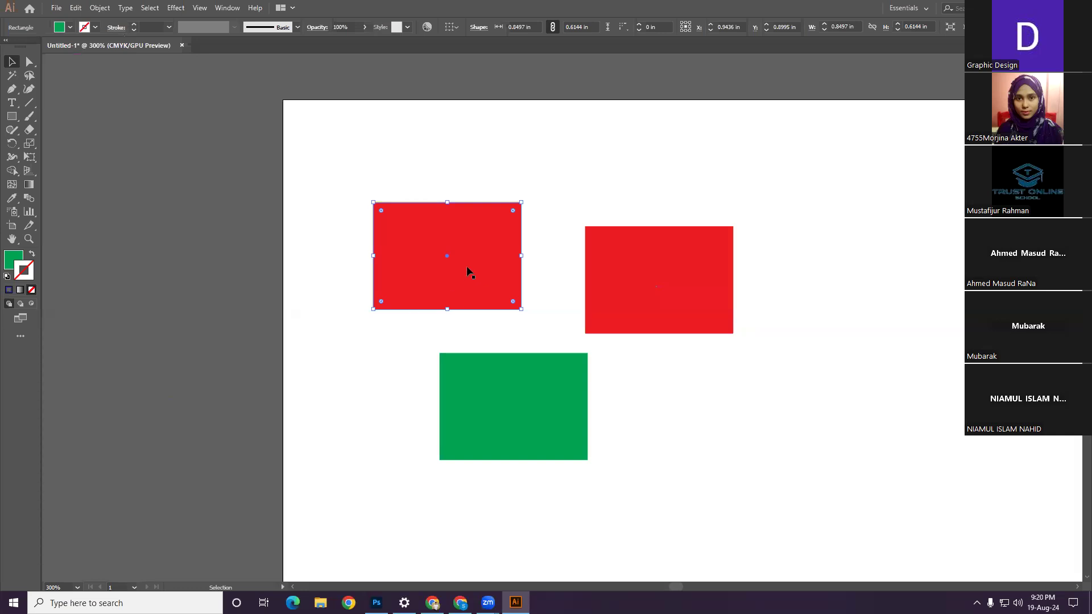
left_click_drag(471, 287, 471, 257)
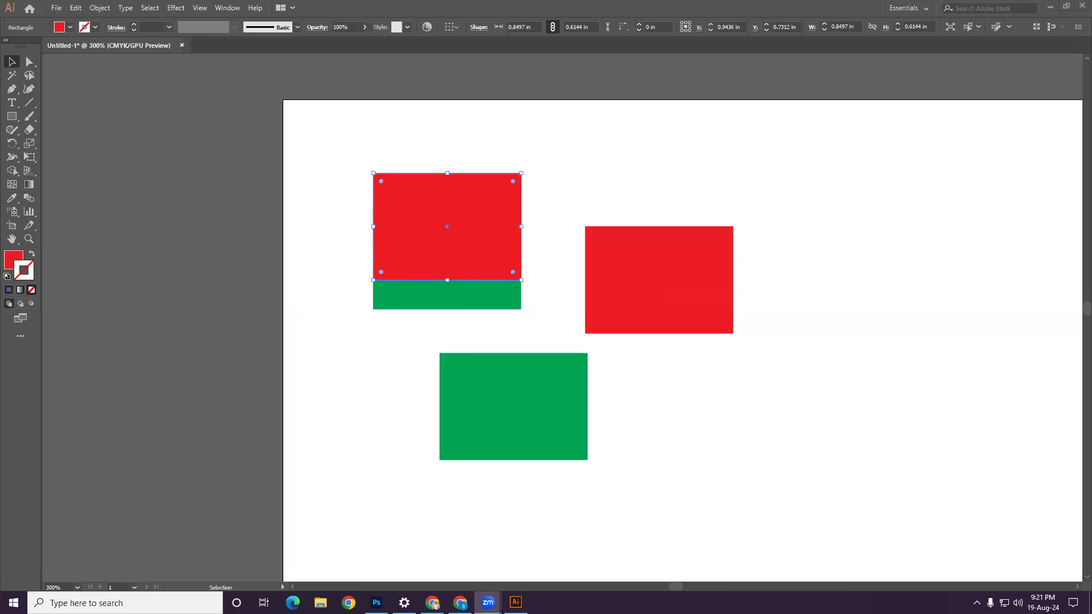
Step: Select all the red and green rectangles on the artboard and delete them together
left_click_drag(321, 122, 707, 493)
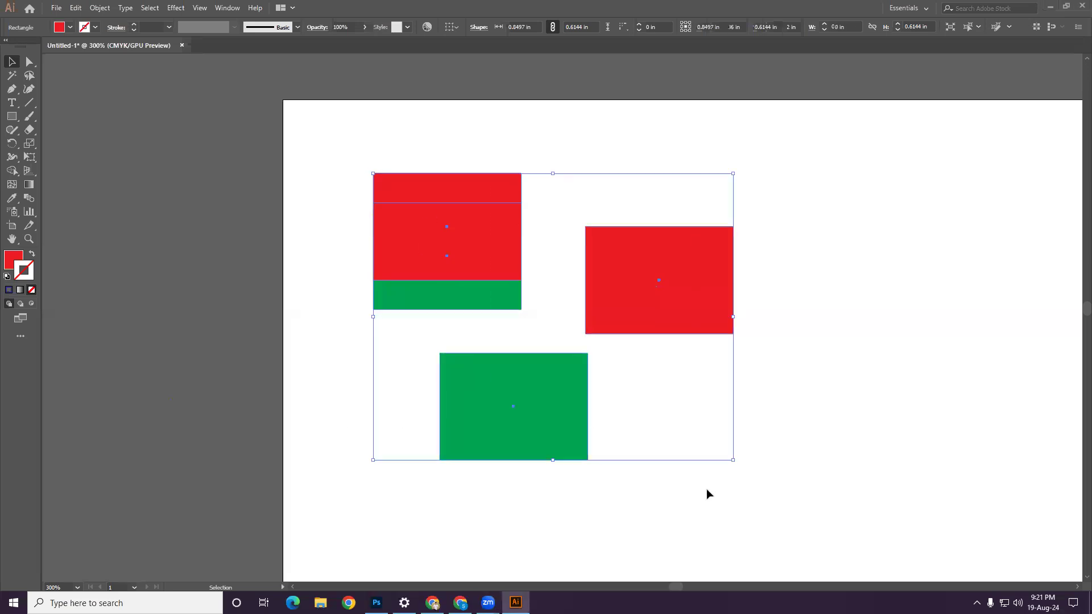
key("Delete")
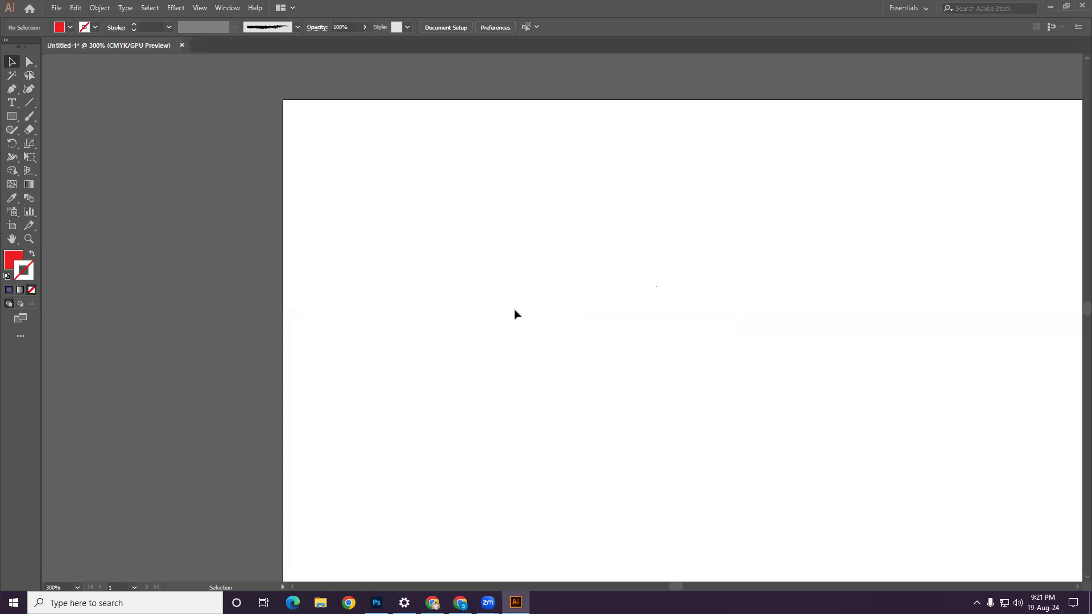
Step: Draw a red rectangle about 2.49 in wide and 2.25 in high in the upper part of the artboard
scroll(514, 309, "down", 3)
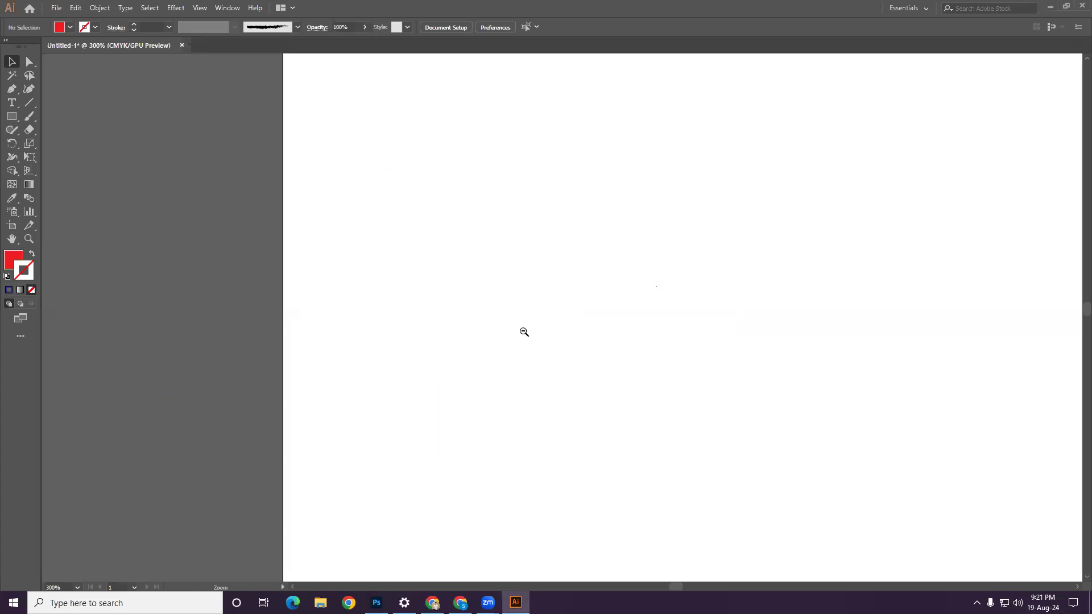
left_click(523, 332, "ctrl+alt")
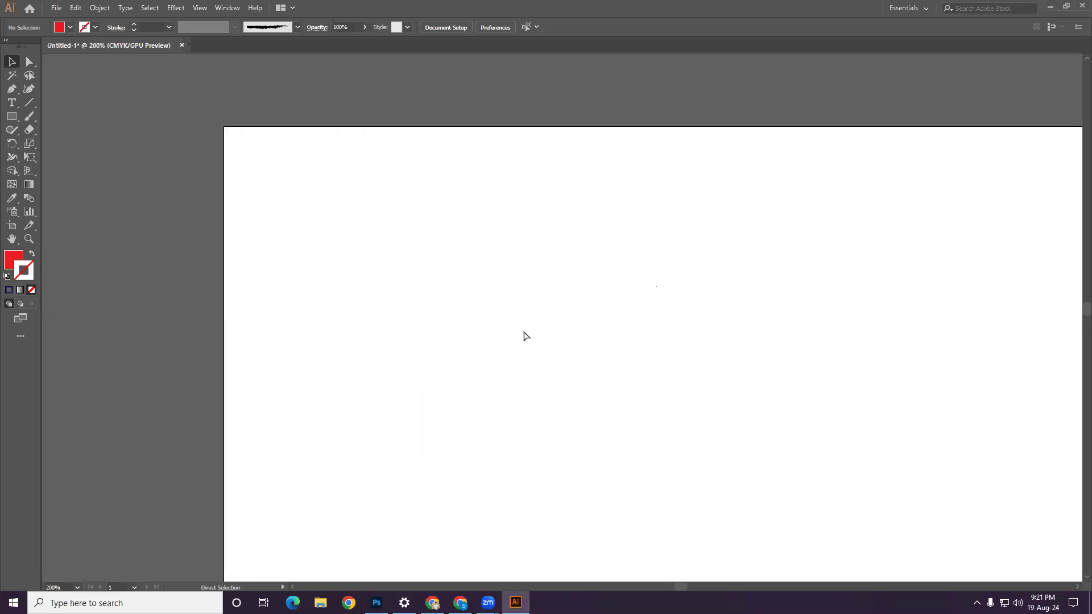
left_click(510, 333, "ctrl+alt")
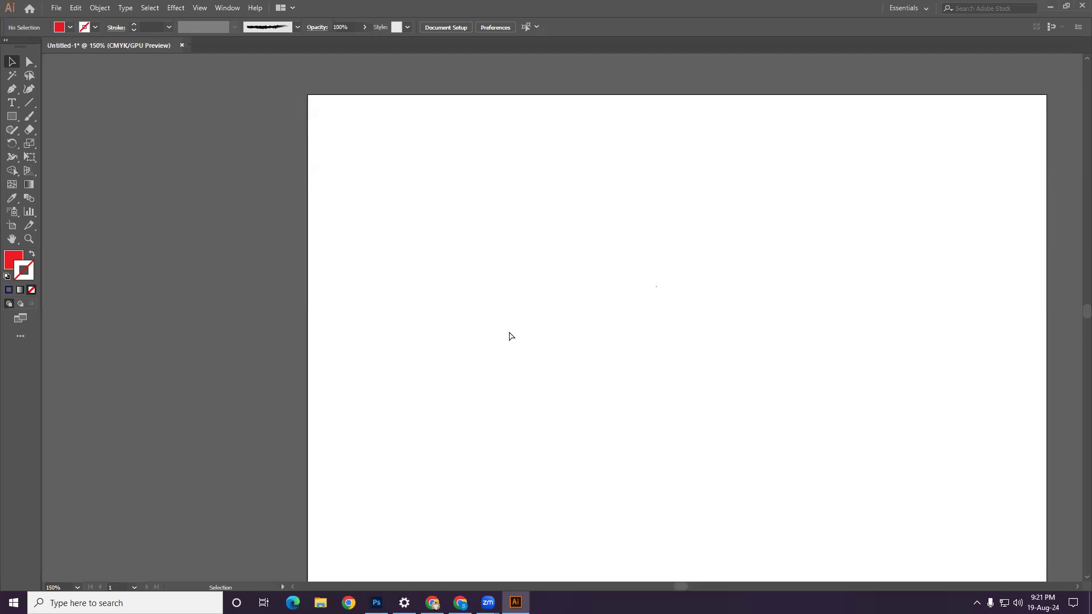
scroll(510, 332, "down", 4)
scroll(510, 333, "right", 7)
left_click(508, 328, "ctrl+alt")
scroll(510, 333, "up", 2)
scroll(509, 332, "down", 3)
scroll(510, 333, "right", 3)
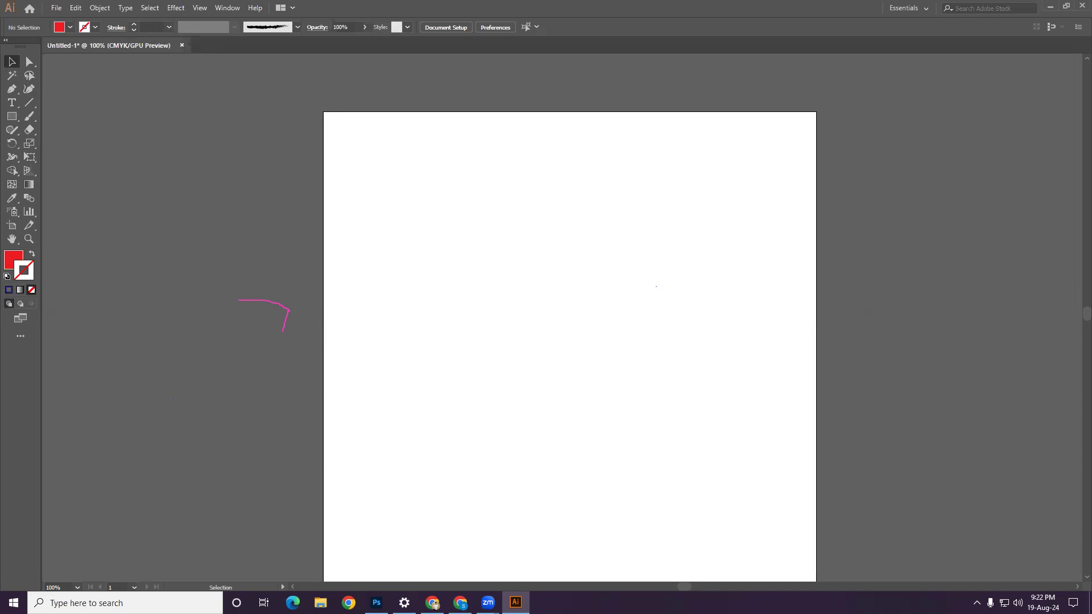
right_click(12, 117)
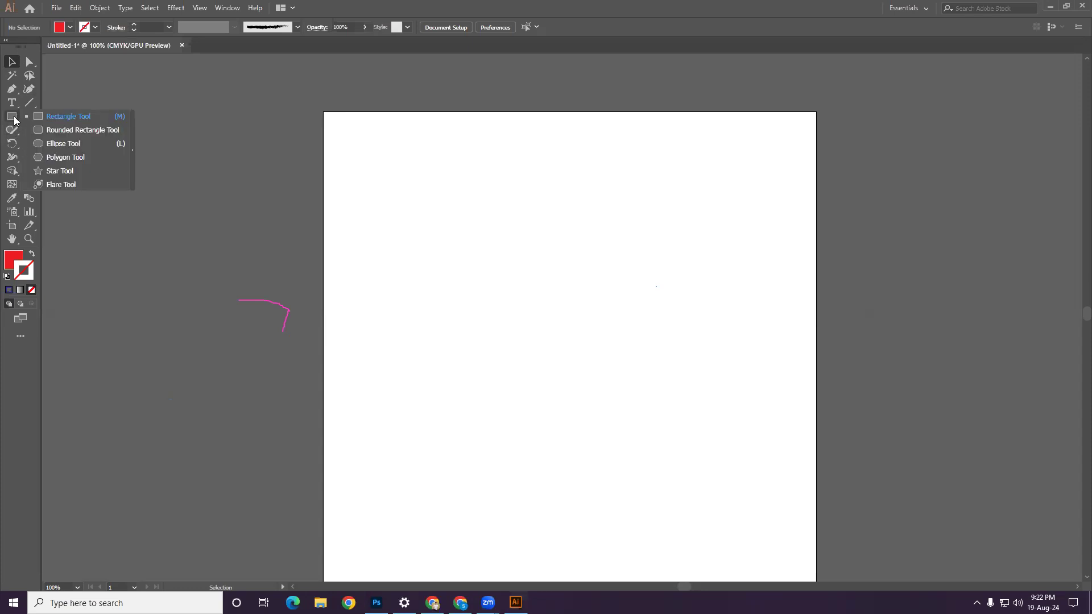
left_click(71, 116)
left_click_drag(394, 148, 538, 279)
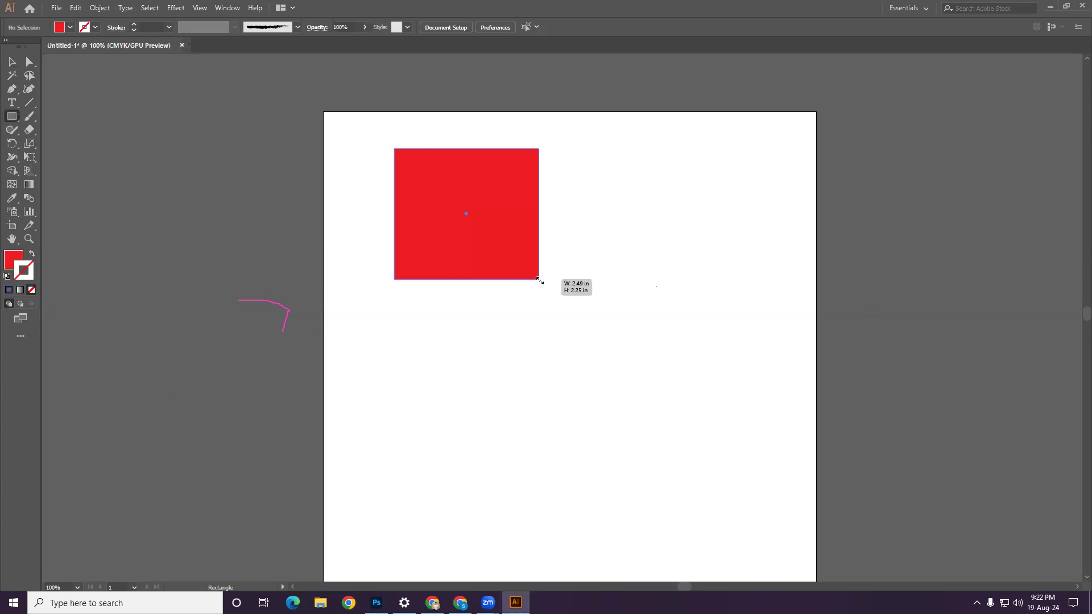
Step: Draw a rounded rectangle about 2.54 by 2.54 in below the red rectangle and deselect it
left_click(11, 116)
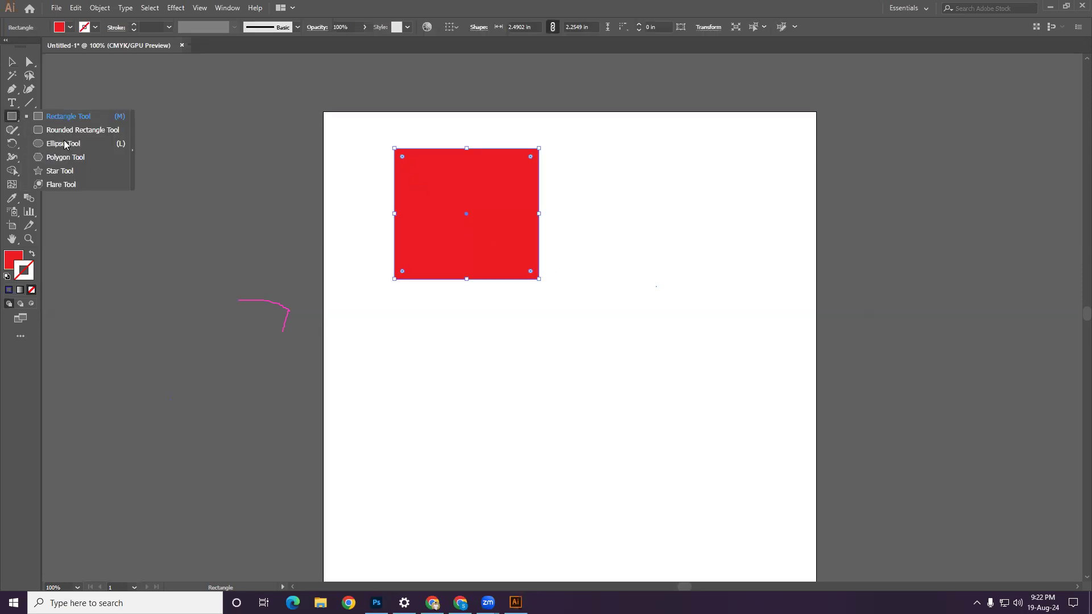
left_click(74, 130)
left_click_drag(400, 300, 547, 447)
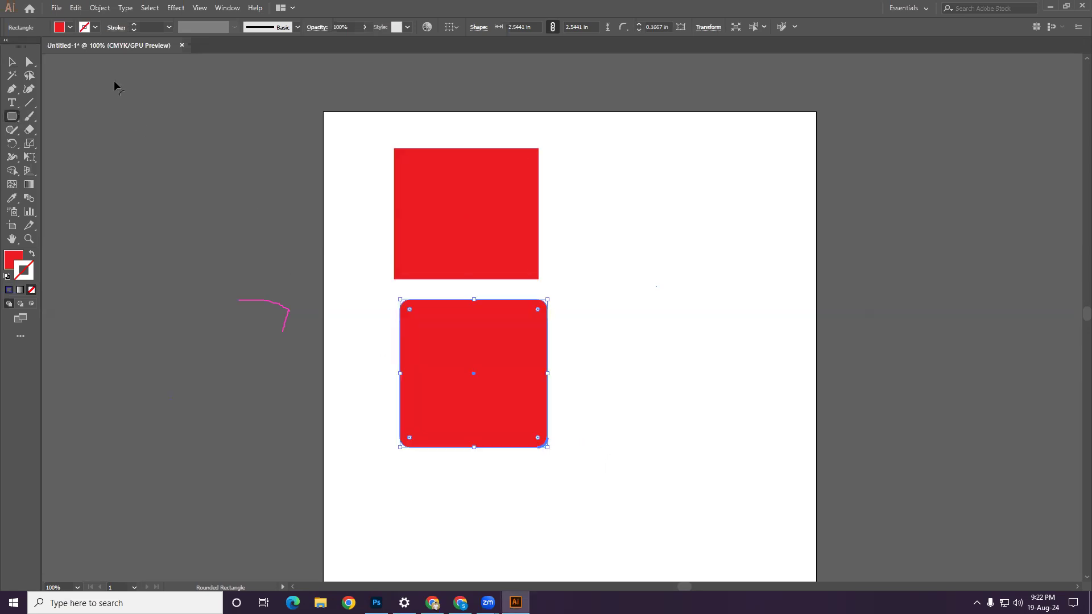
left_click(11, 59)
left_click(631, 233)
Step: Directly select the rounded rectangle's upper-right corner anchors and increase only that corner's radius to about 1.91 in
key("ctrl+space")
left_click(495, 259, "ctrl")
left_click(595, 359, "ctrl")
scroll(570, 336, "up", 3)
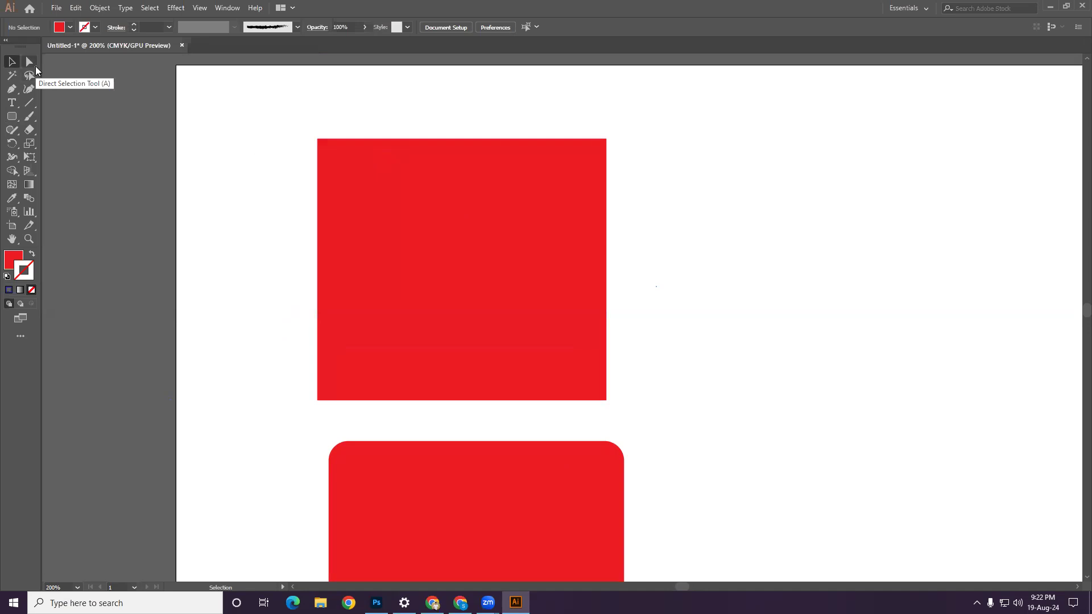
scroll(455, 449, "down", 2)
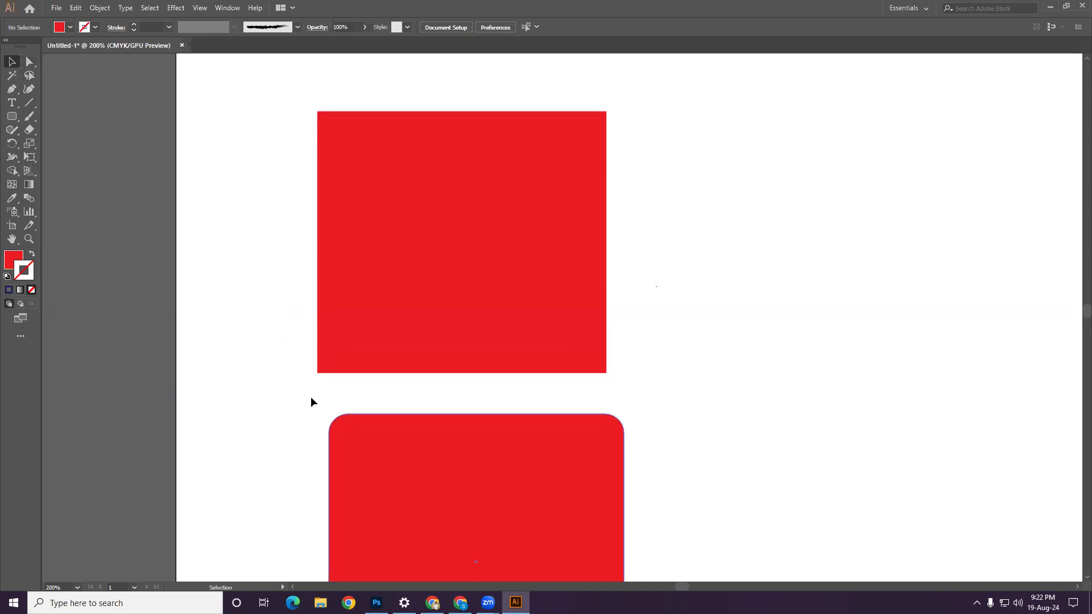
left_click(20, 117)
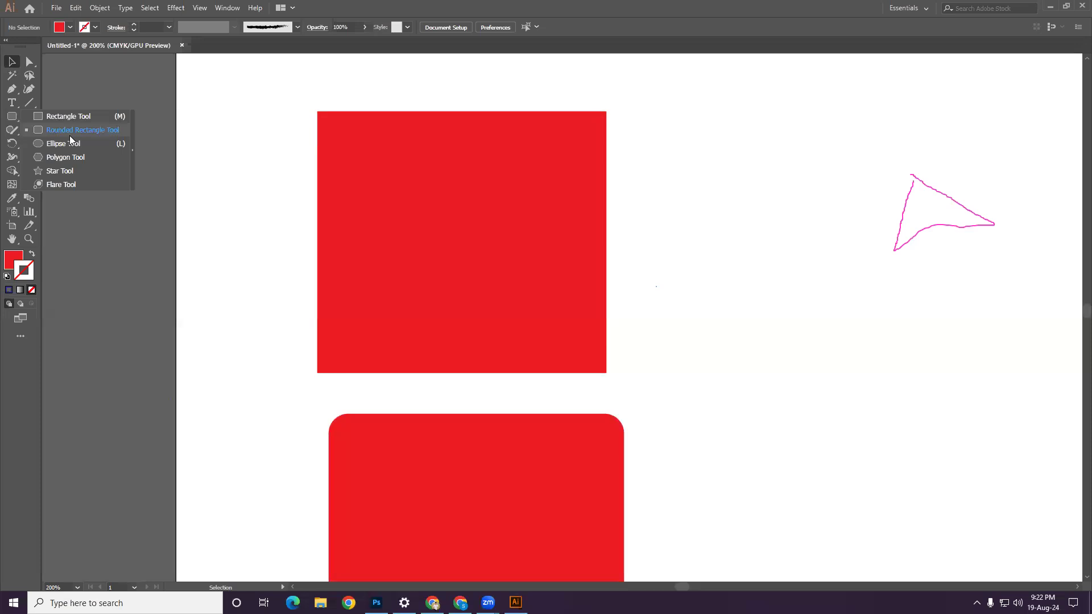
left_click(400, 457)
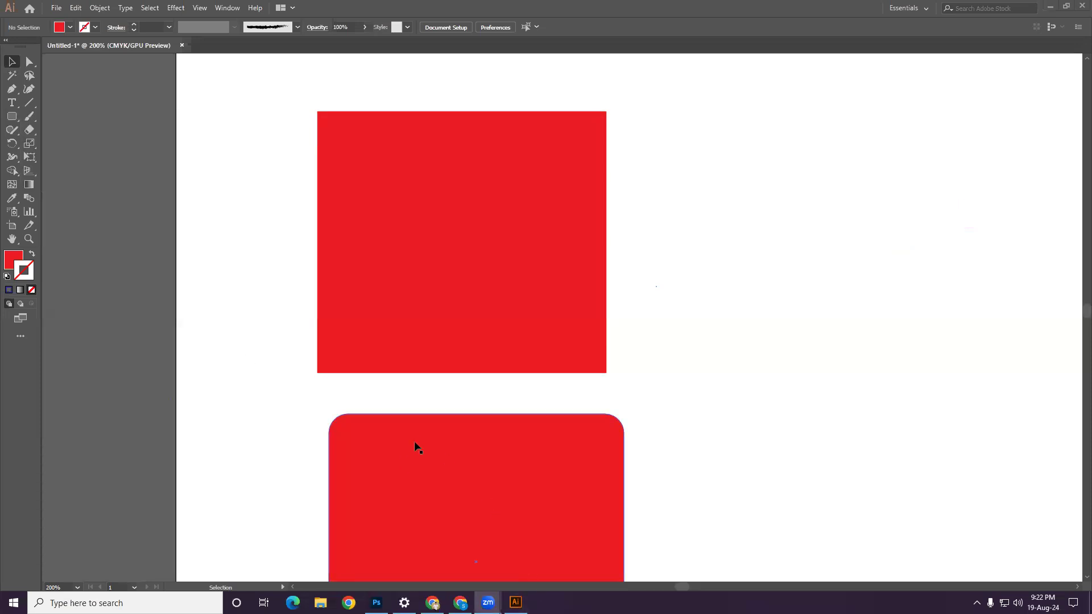
left_click(30, 62)
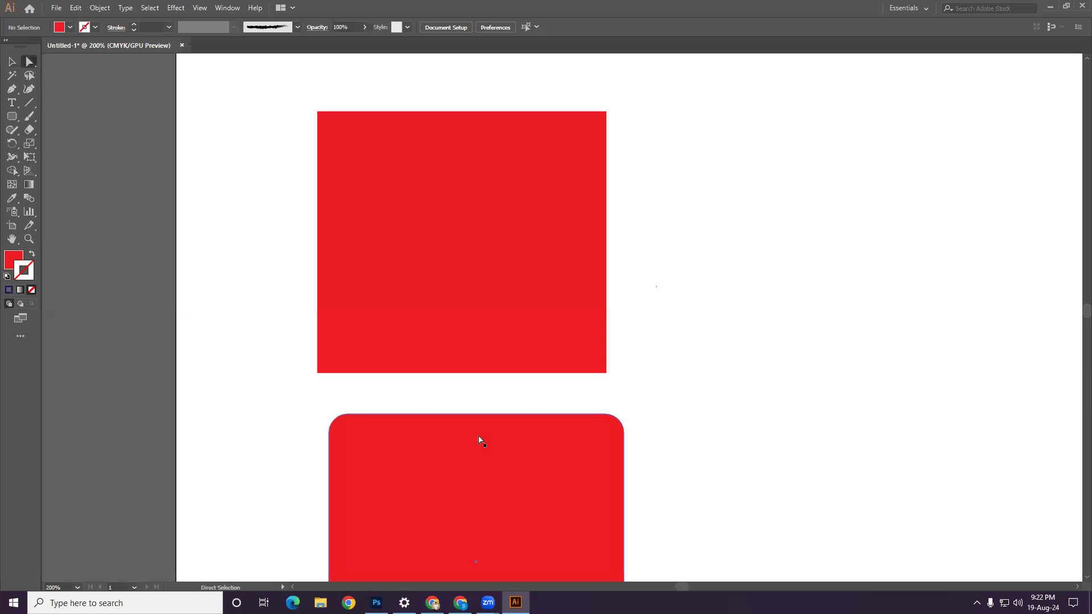
scroll(480, 438, "down", 3)
left_click(382, 334)
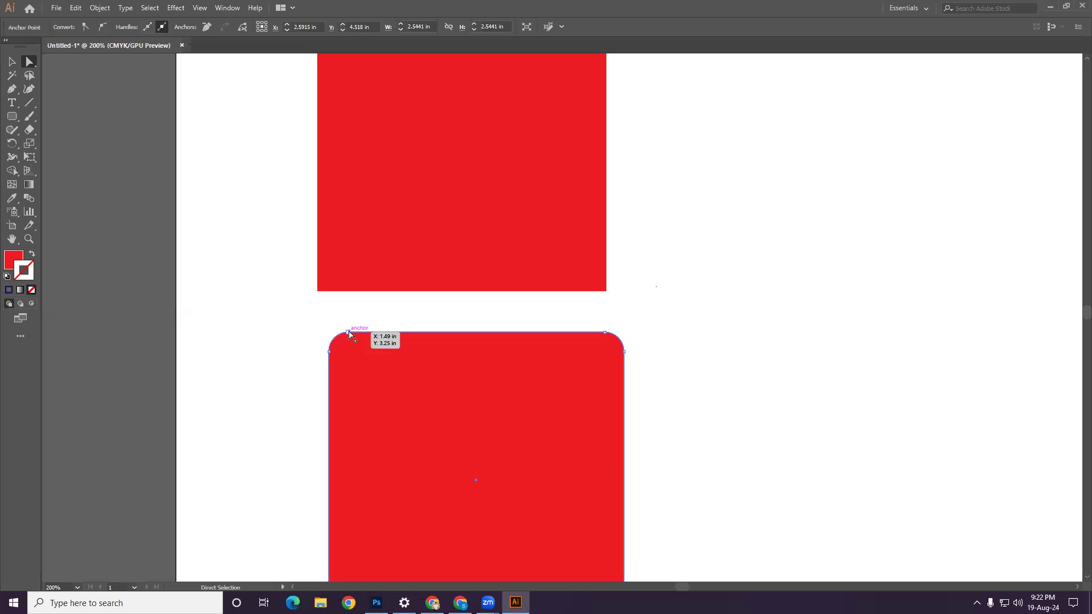
left_click_drag(302, 314, 365, 380)
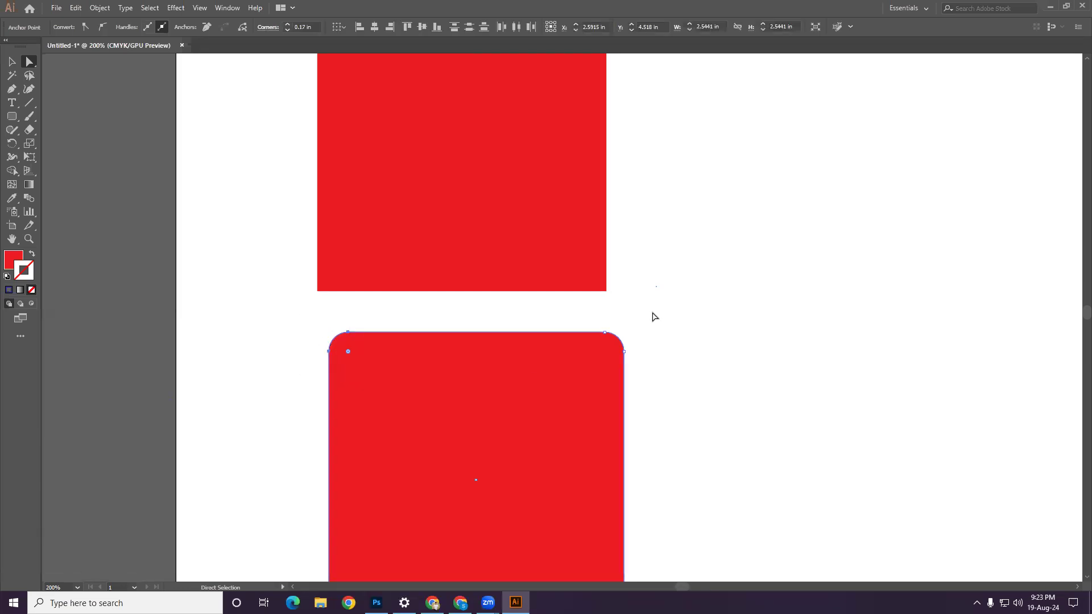
left_click_drag(651, 312, 401, 543)
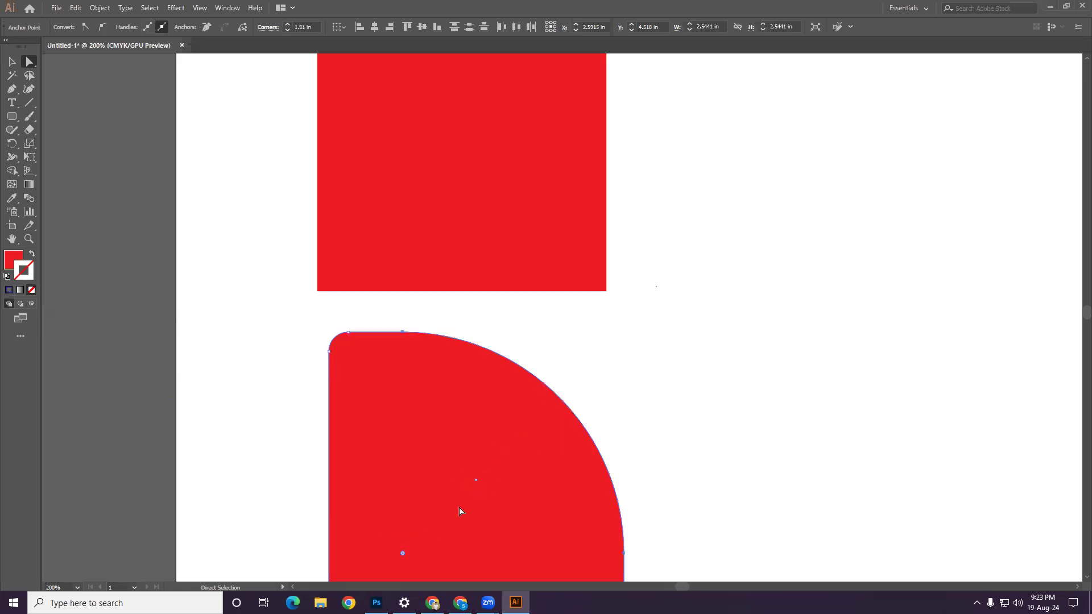
Step: Round the upper-right corner further, square off the shape's lower-right and upper-left corners, and deselect it
scroll(466, 507, "down", 2)
scroll(472, 505, "down", 2)
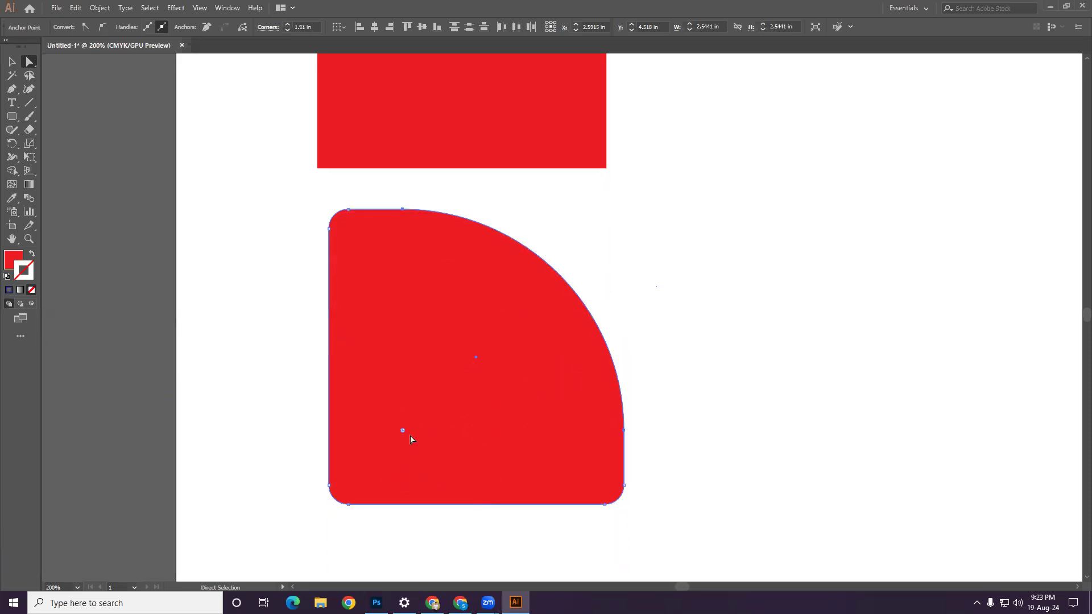
left_click_drag(403, 431, 307, 481)
left_click_drag(595, 529, 659, 460)
left_click_drag(615, 496, 645, 527)
left_click_drag(294, 201, 326, 207)
left_click(12, 61)
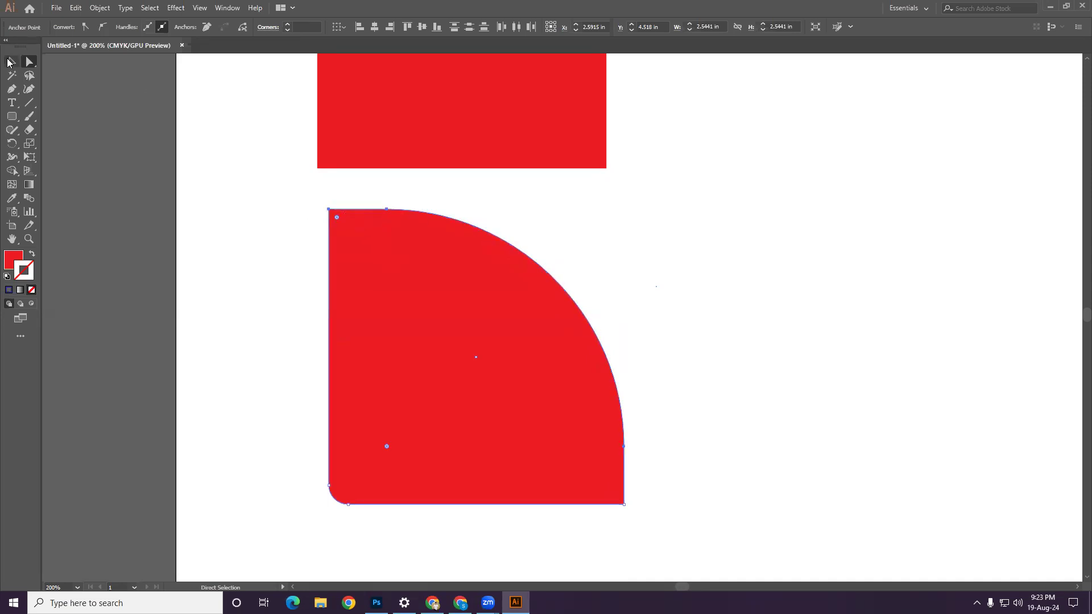
left_click(711, 259)
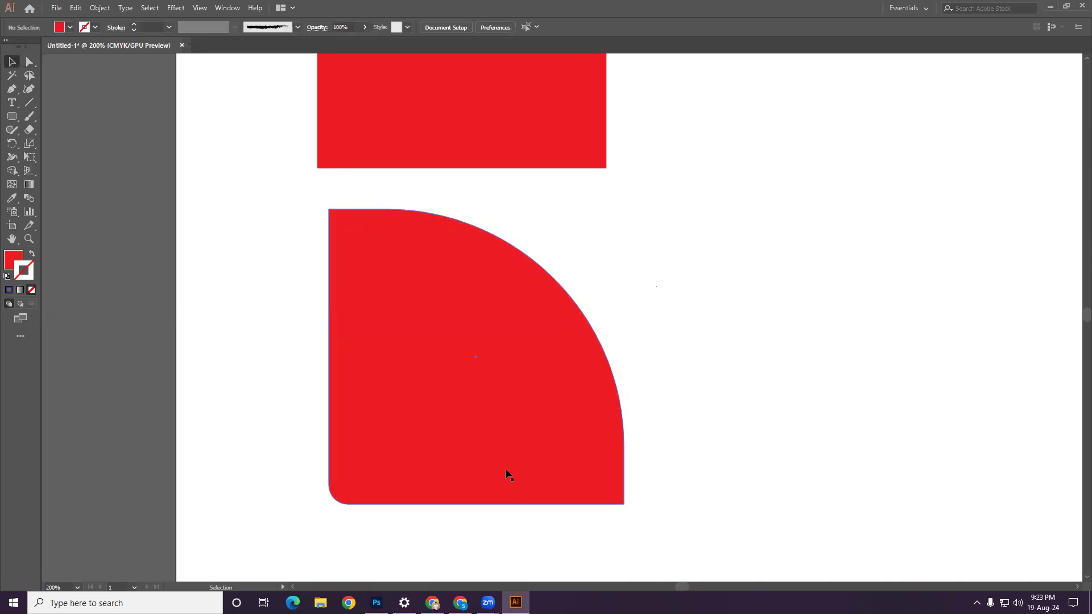
Step: Delete the reshaped rounded rectangle and the plain red rectangle from the artboard
key("ctrl")
key("ctrl")
key("ctrl+minus")
scroll(507, 408, "up", 3)
left_click(550, 383)
key("Delete")
left_click(482, 249)
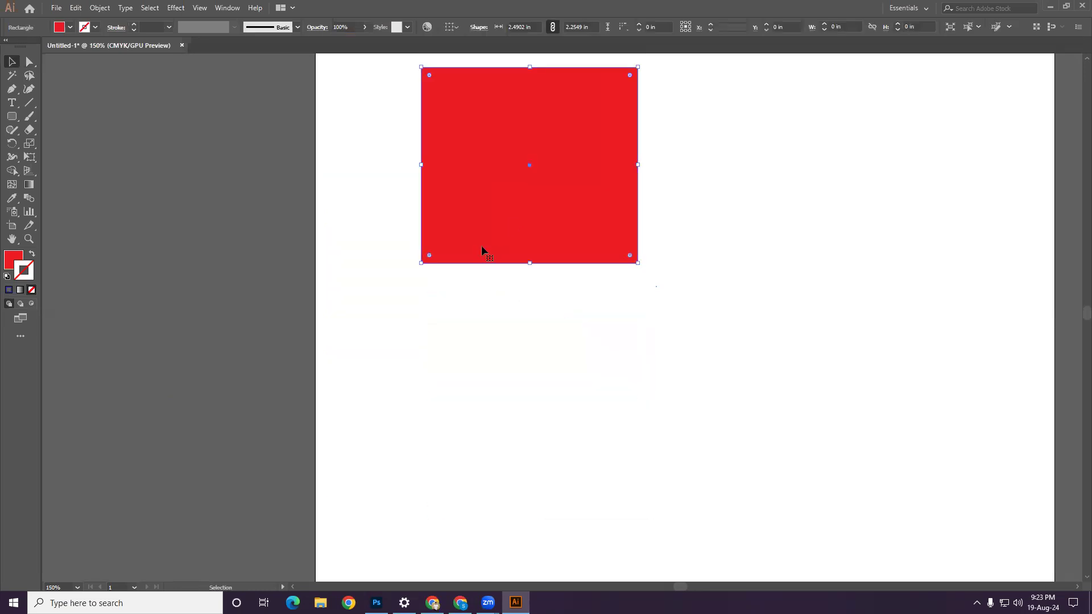
key("Delete")
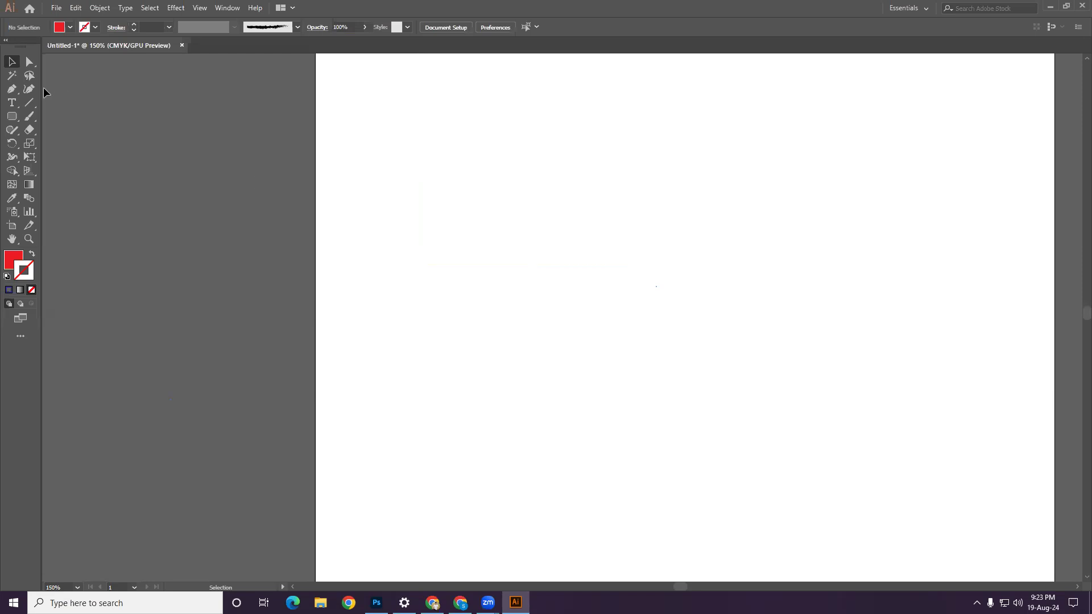
Step: Draw a red circle outward from its centre with the Ellipse tool, about 2.39 in across, and delete it
right_click(14, 116)
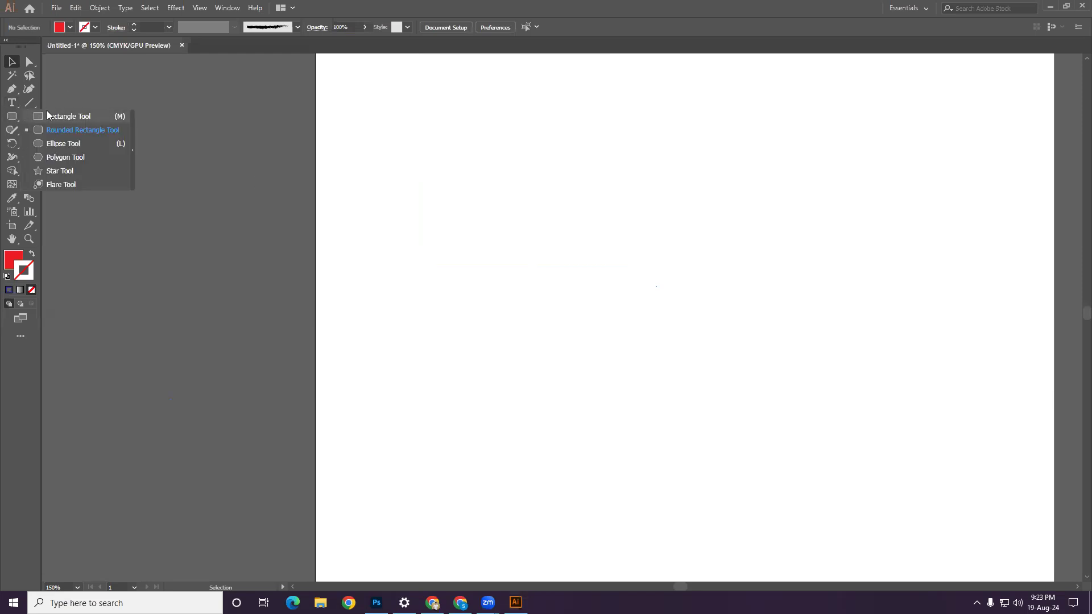
left_click(71, 143)
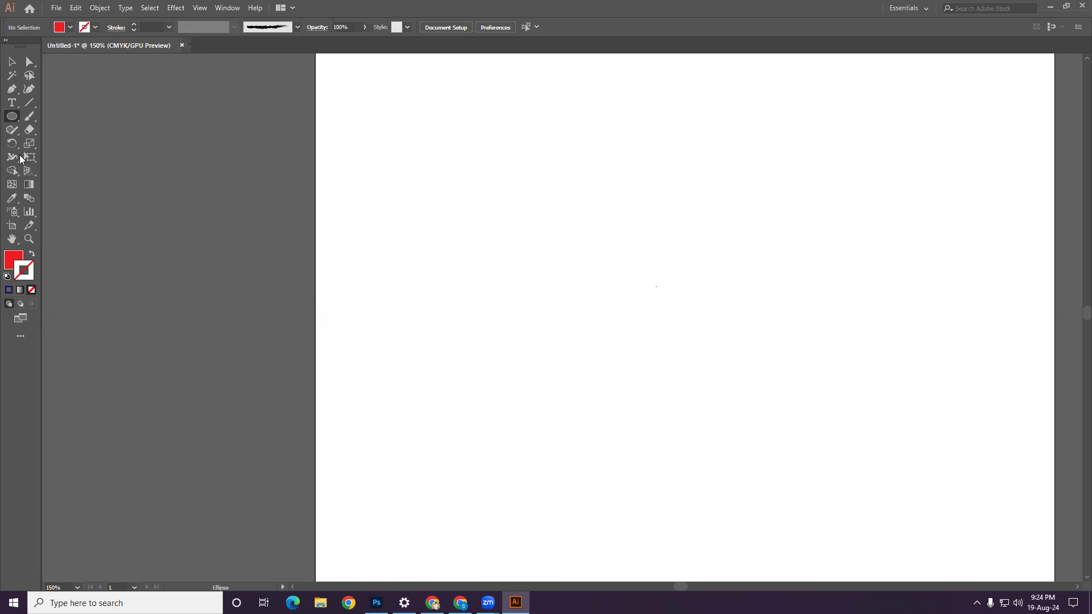
left_click_drag(12, 116, 70, 141)
left_click_drag(470, 237, 572, 341)
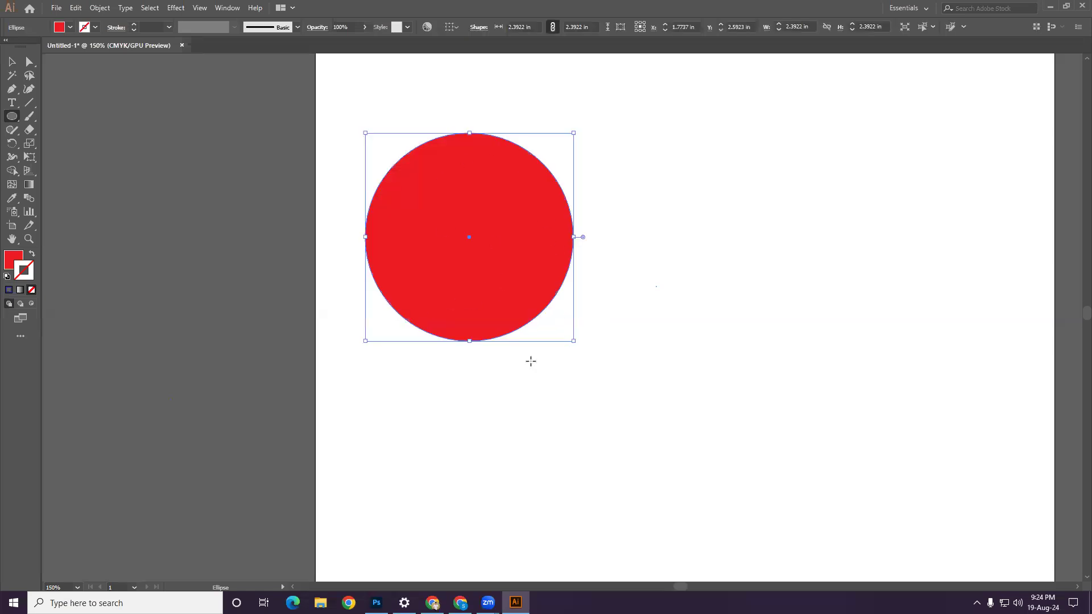
key("Delete")
Step: Draw a red circle about 1.75 in across from its centre and move it to about X 2.05, Y 2.20 in
left_click_drag(595, 342, 646, 417)
key("v")
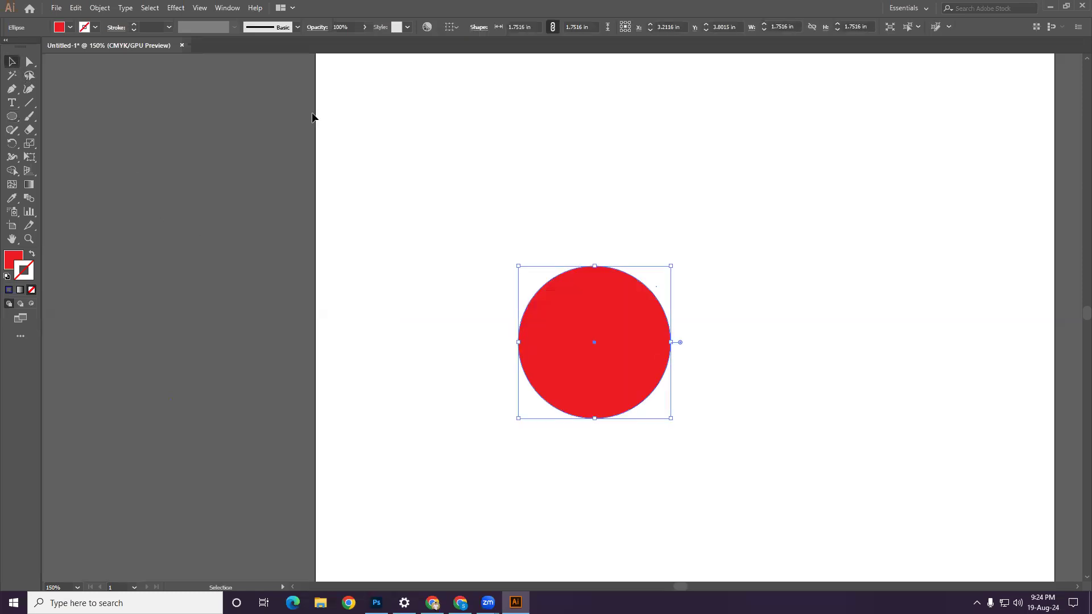
left_click_drag(608, 377, 507, 238)
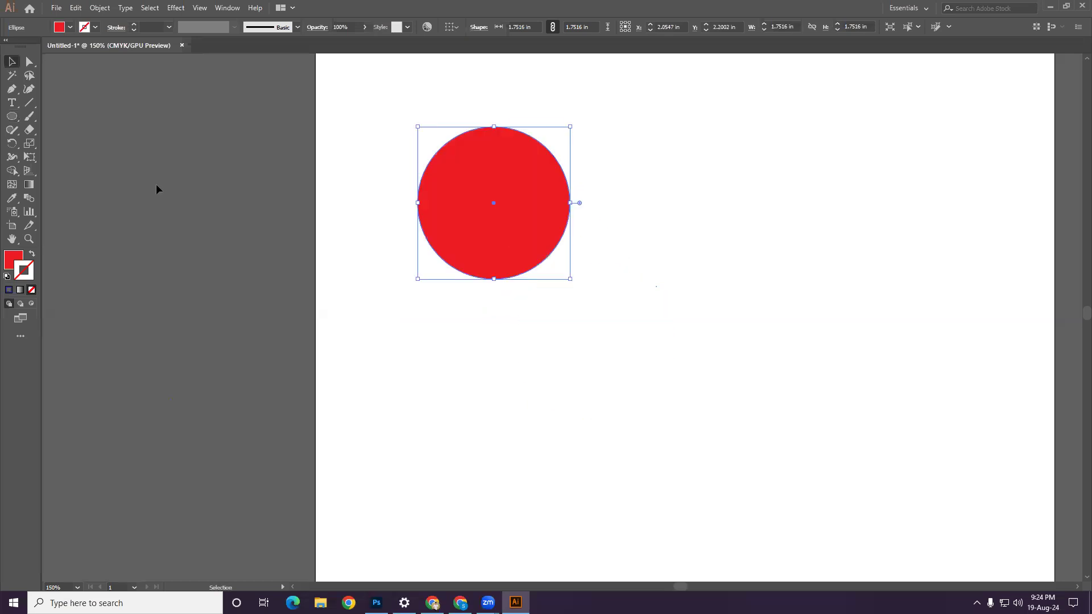
Step: Draw a second circle about 2.84 in across beside the first one and undo it
left_click(11, 116)
left_click_drag(614, 152, 863, 398)
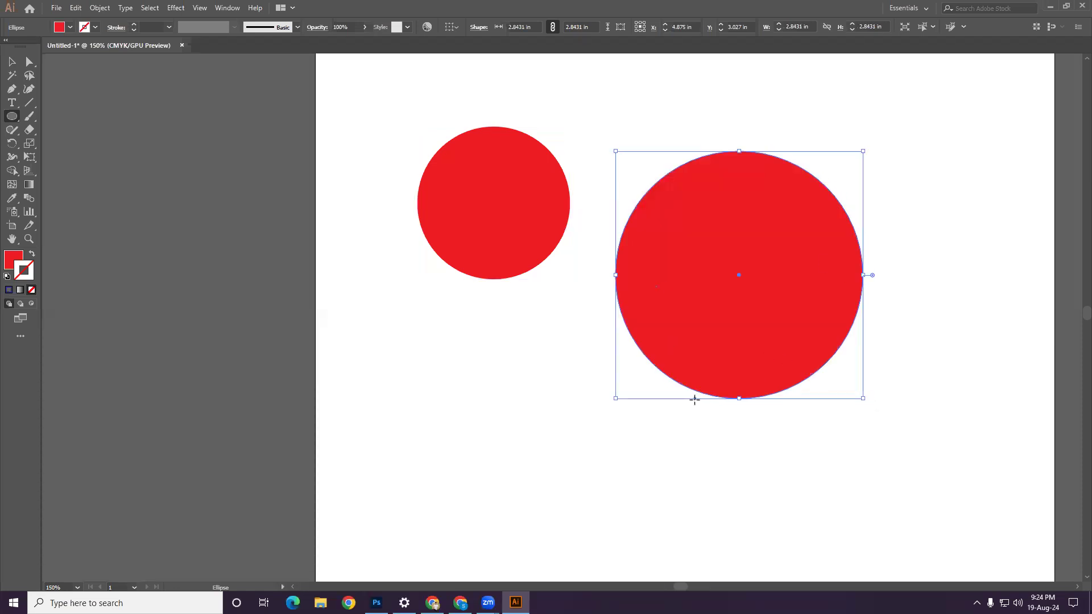
key("ctrl+z")
Step: Draw seven unconstrained ellipses around the circle, varying them from tall and narrow to wide and flat
left_click_drag(645, 144, 766, 406)
left_click_drag(824, 113, 897, 420)
left_click_drag(380, 371, 615, 391)
left_click_drag(461, 432, 514, 540)
left_click_drag(558, 438, 924, 457)
left_click_drag(676, 485, 690, 572)
left_click_drag(589, 481, 645, 505)
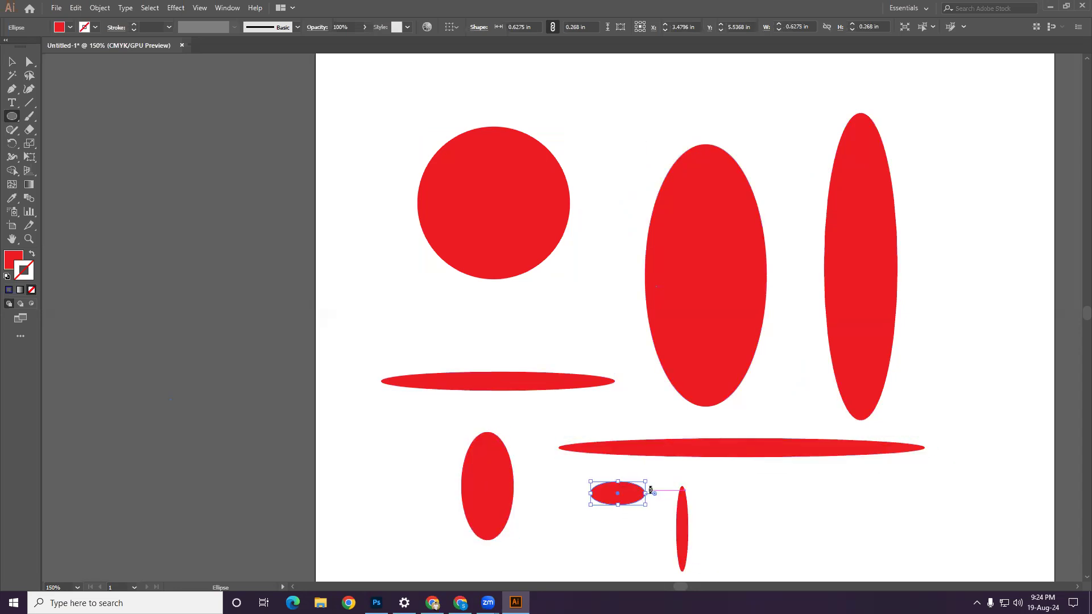
Step: Undo all the unconstrained ellipses so that only the original red circle is left
key("ctrl+z")
key("ctrl+z")
key("ctrl+z")
key("ctrl+z")
key("ctrl+z")
key("ctrl+z")
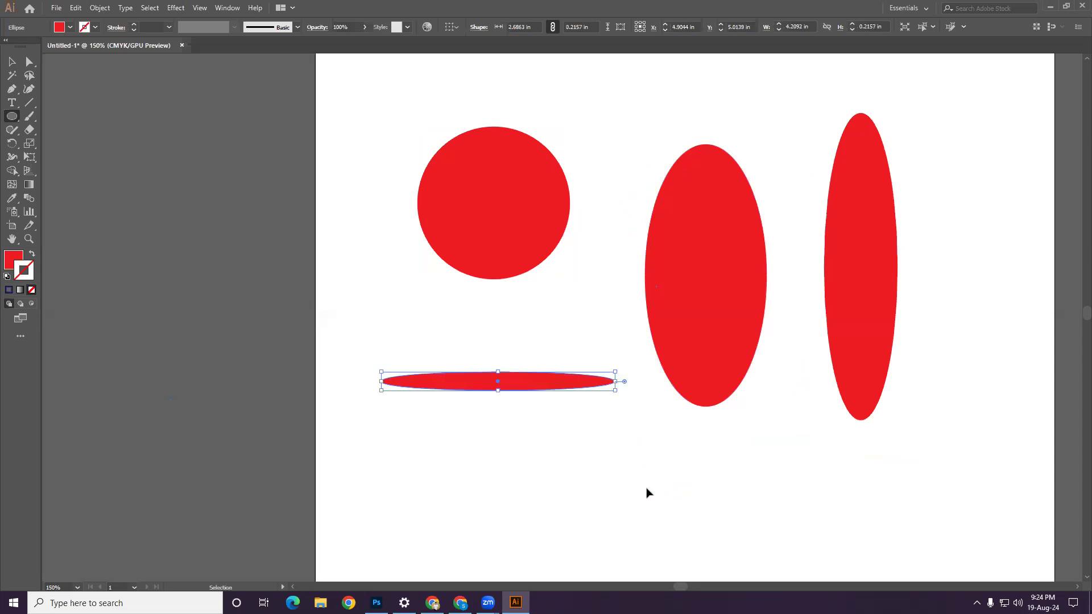
key("ctrl+z")
key("ctrl+z")
key("ctrl+z")
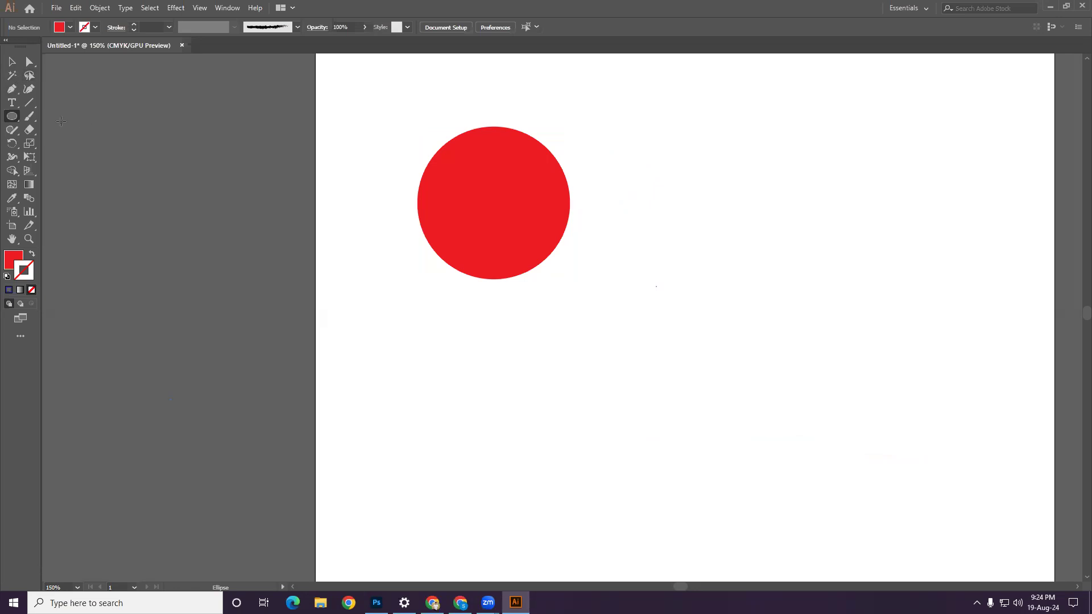
Step: Move the red circle down to about X 1.99, Y 2.90 in and reactivate the Ellipse tool
left_click(12, 66)
left_click_drag(535, 237, 529, 297)
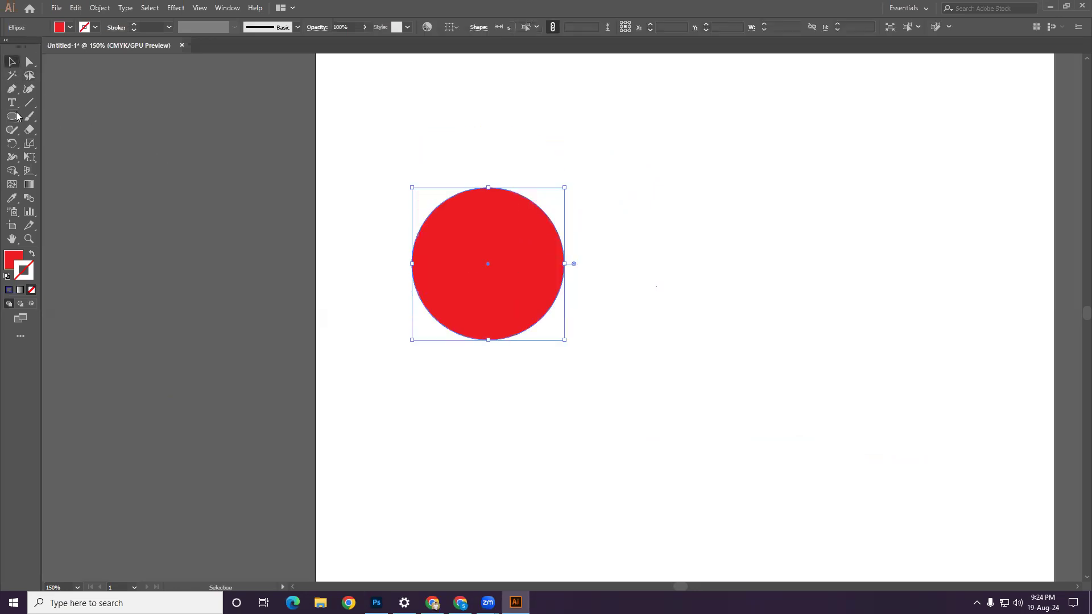
right_click(15, 118)
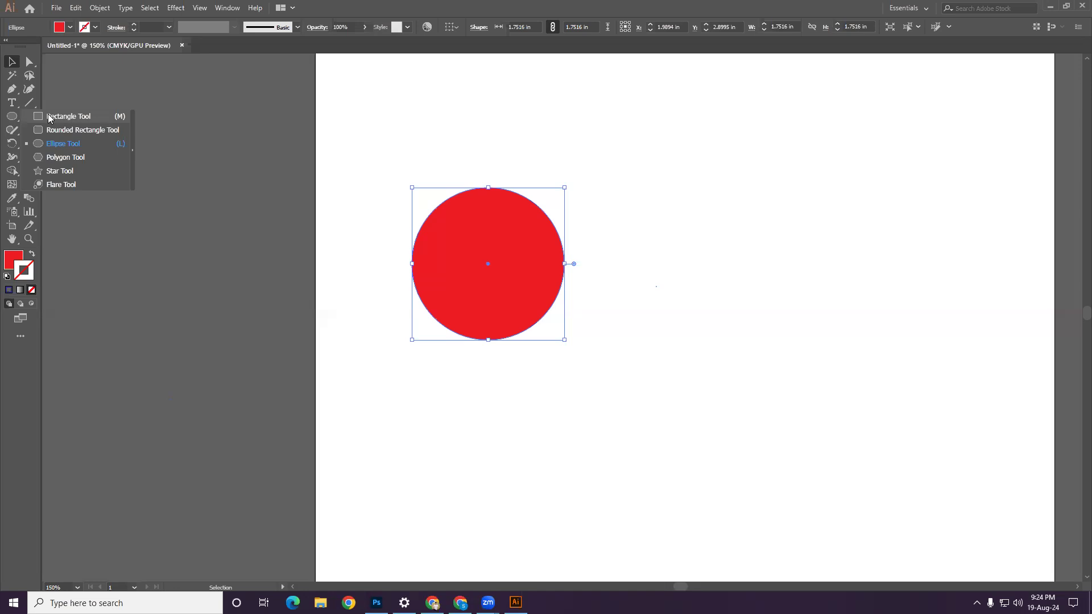
left_click(63, 145)
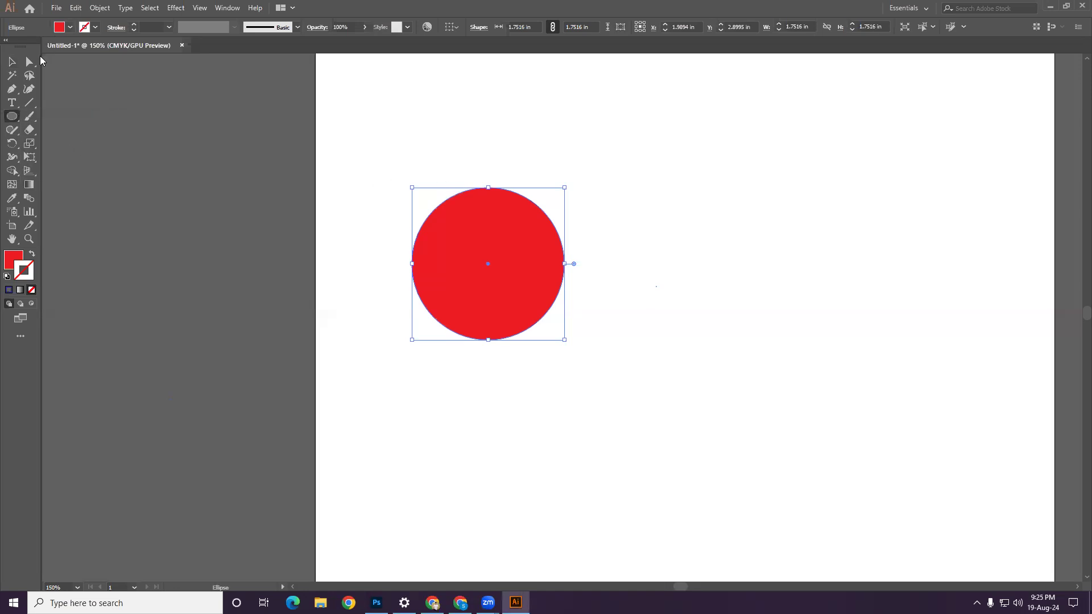
Step: Reshape the circle into a crescent by pulling its top anchor inward with Direct Selection, and delete the shape
left_click(29, 61)
left_click_drag(488, 188, 560, 247)
left_click(12, 62)
left_click(388, 420)
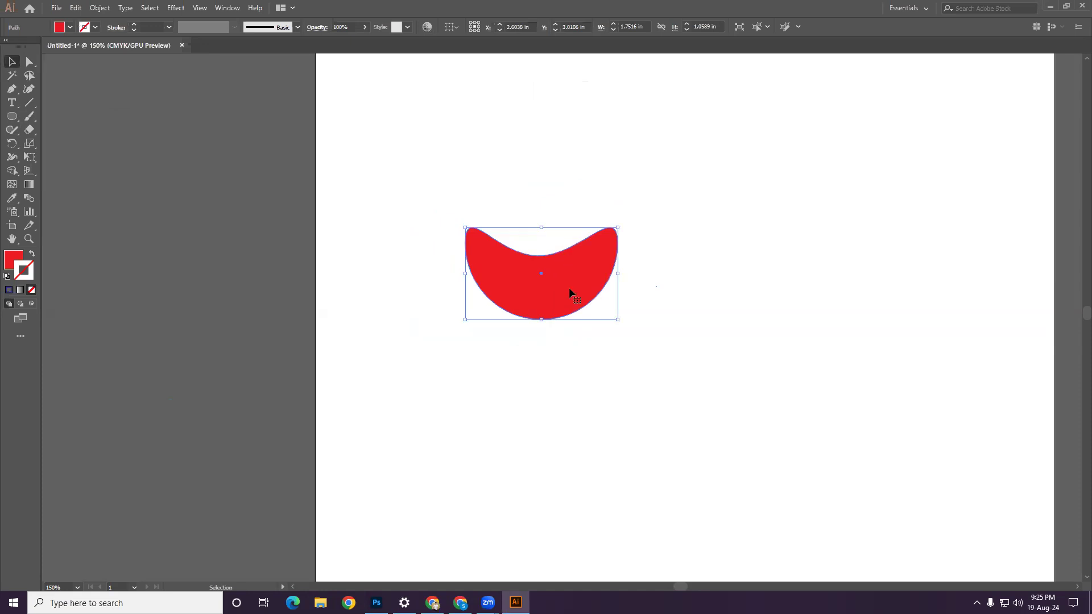
key("Delete")
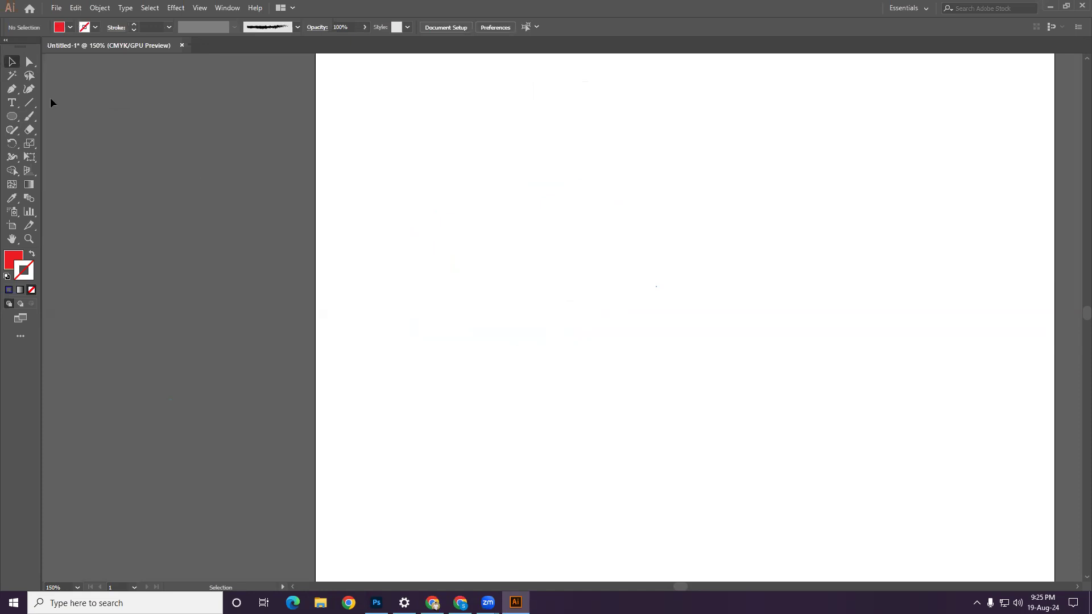
Step: Draw a circle about 3.18 by 3.24 in near the middle of the artboard and set its fill to none
left_click(9, 118)
left_click_drag(442, 141, 721, 423)
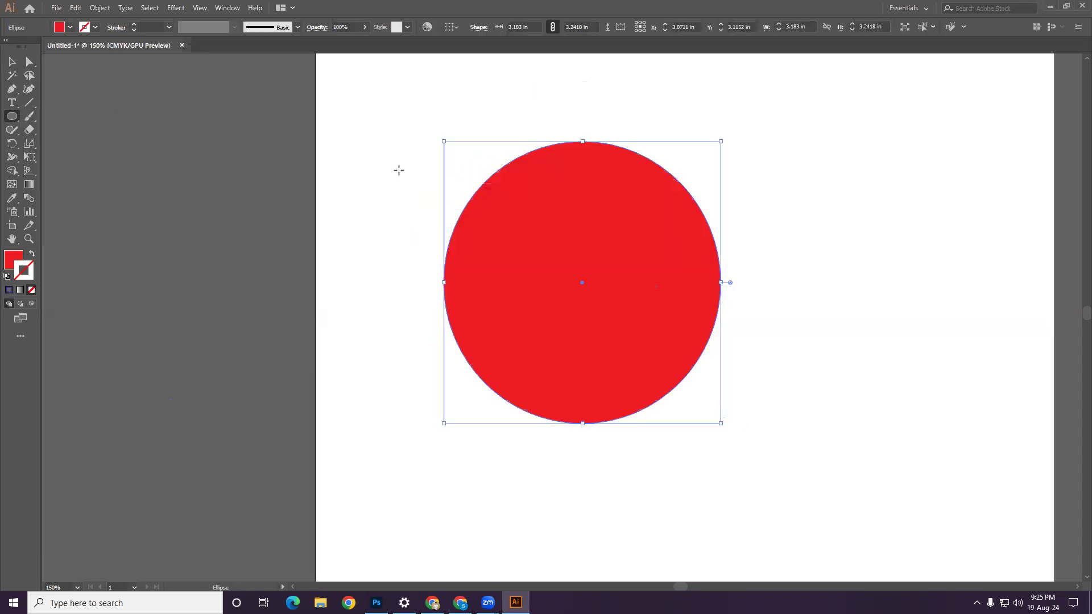
left_click(68, 28)
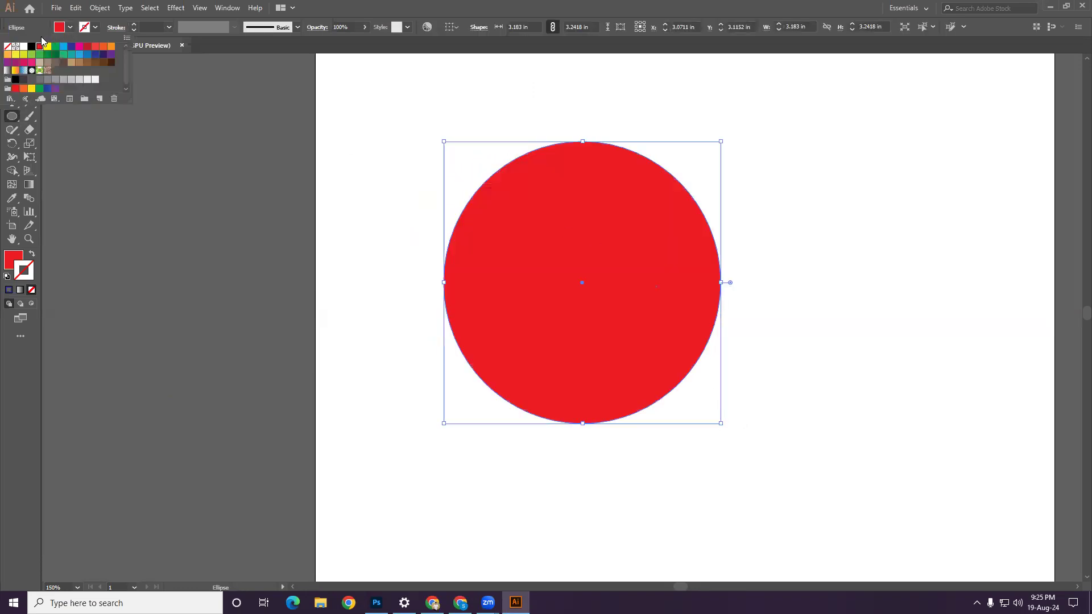
left_click(7, 48)
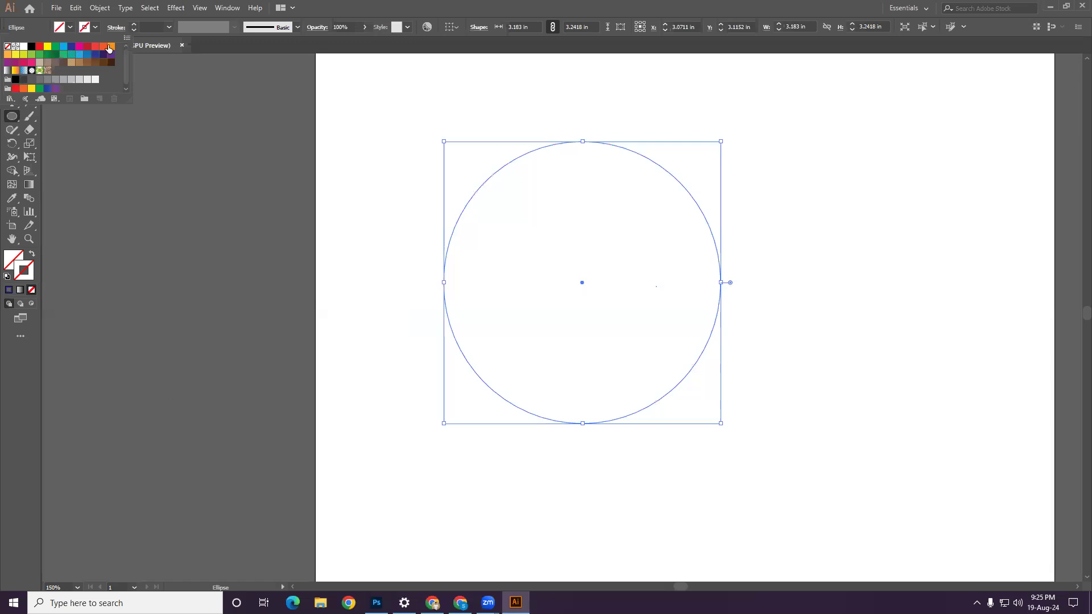
Step: Give the large circle a dark blue 1 pt stroke and deselect it
left_click(94, 28)
left_click(94, 28)
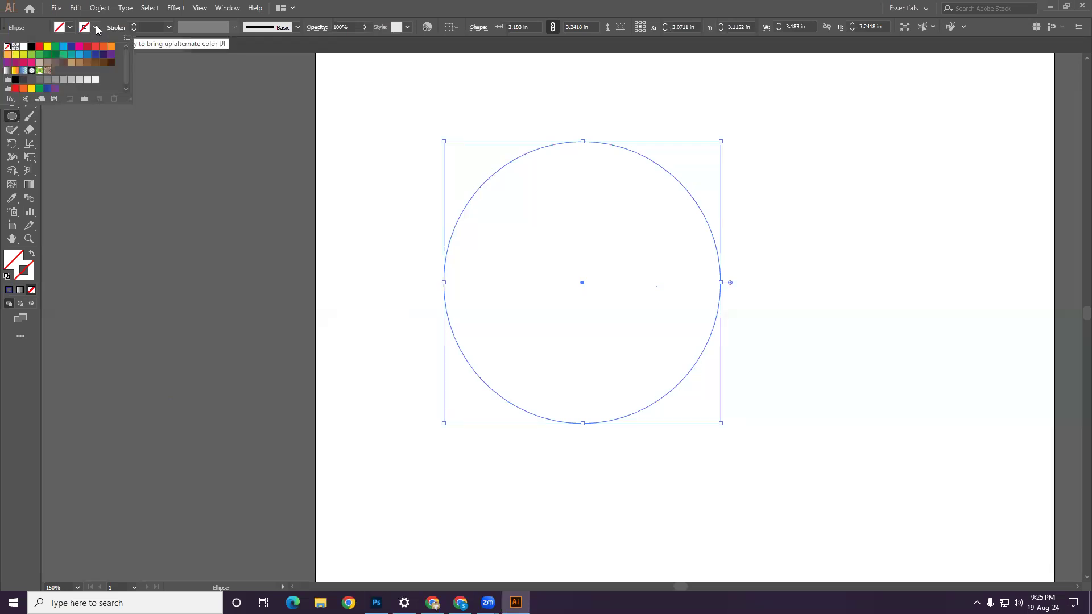
left_click(71, 49)
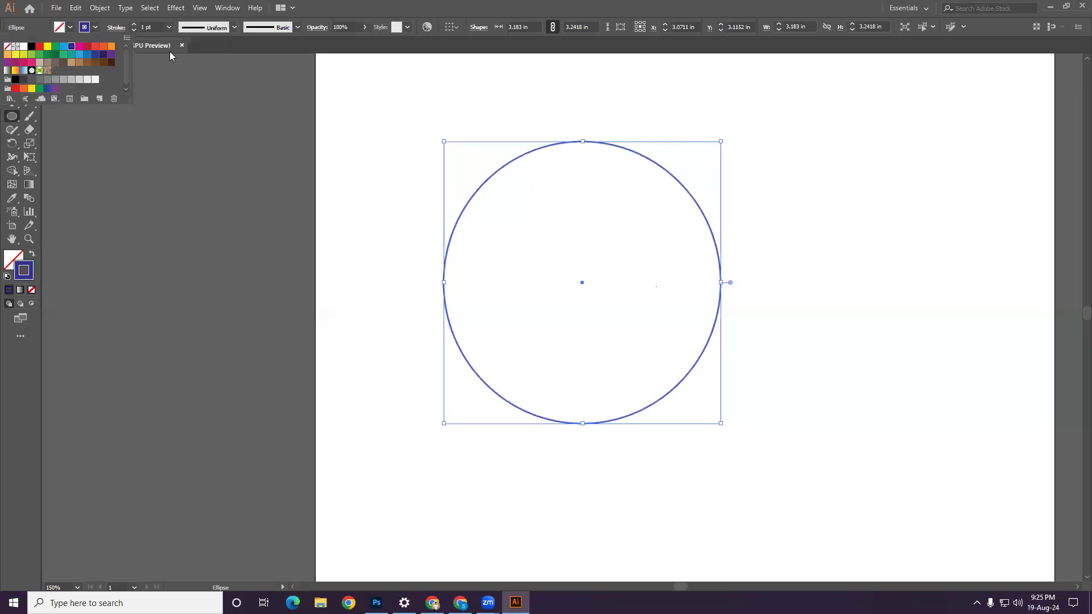
left_click(182, 124)
key("v")
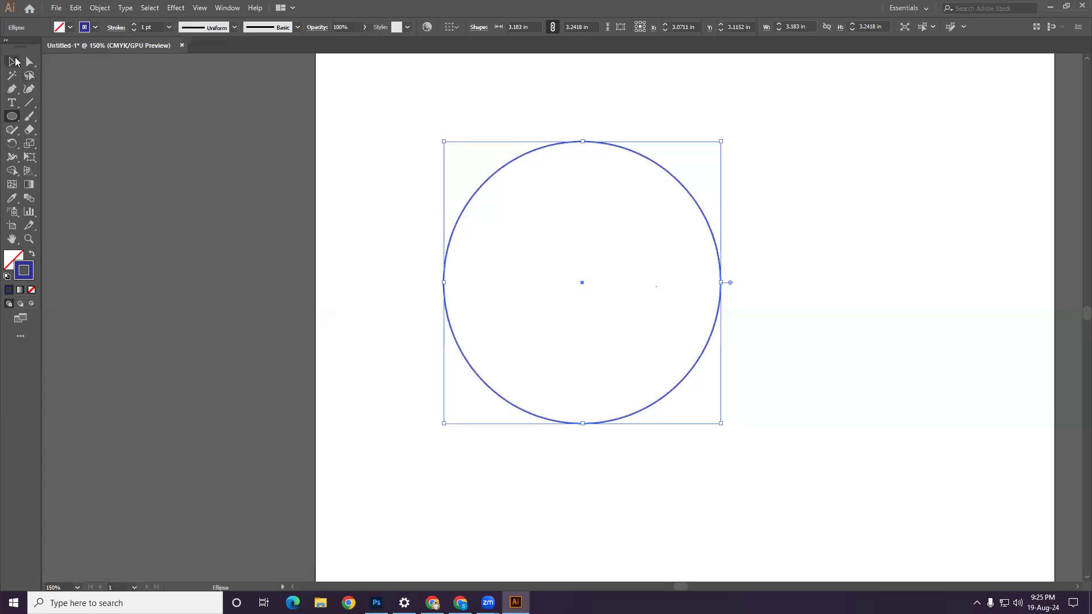
left_click(569, 173)
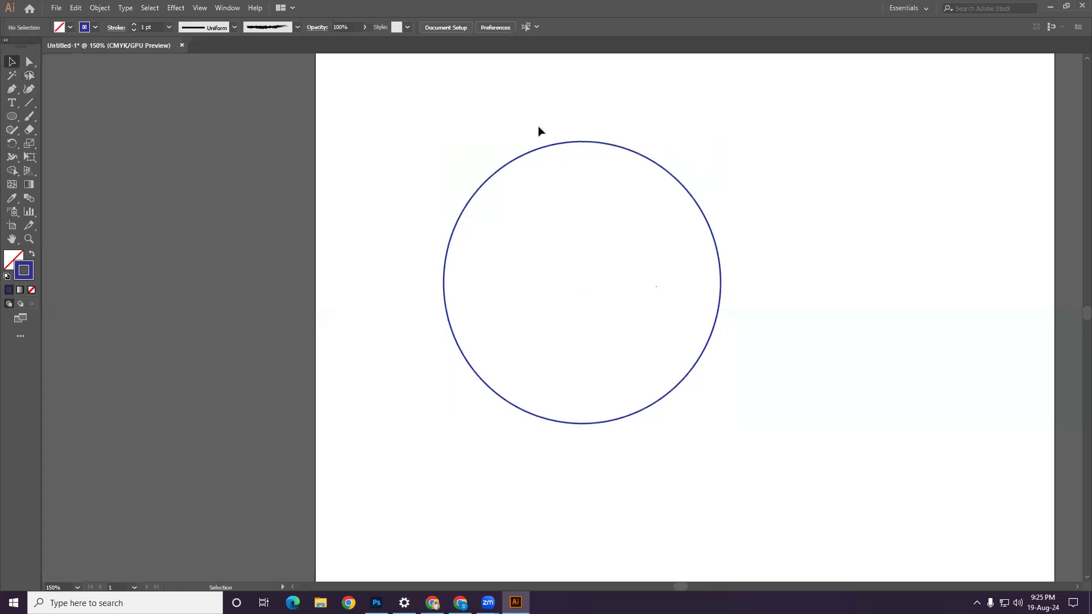
Step: Copy the large circle, paste it in front, and shrink the copy around its centre to about 0.45 by 0.46 in
left_click(570, 144)
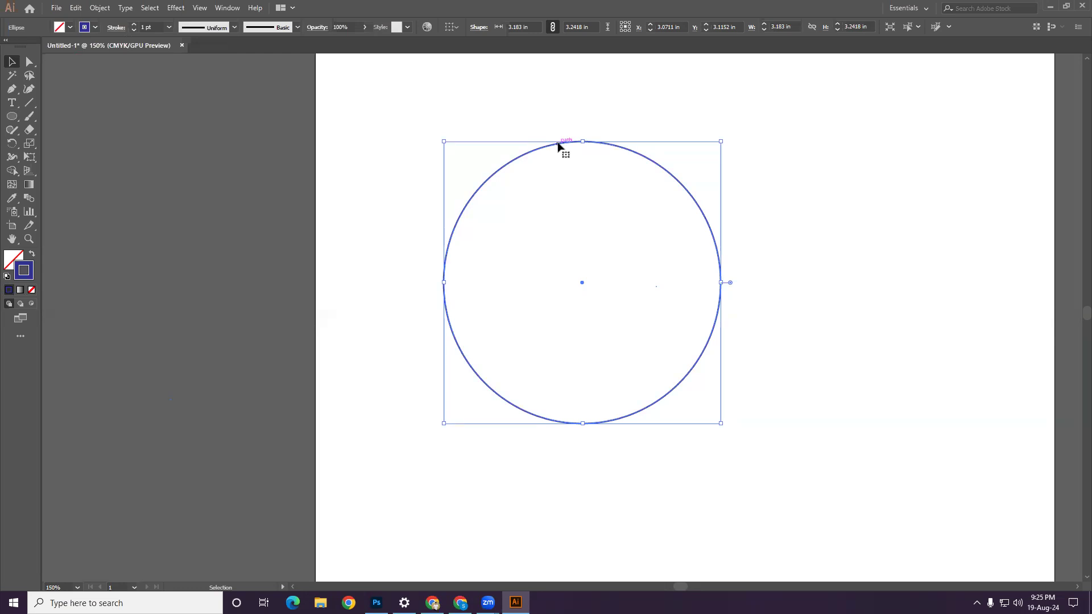
left_click(75, 8)
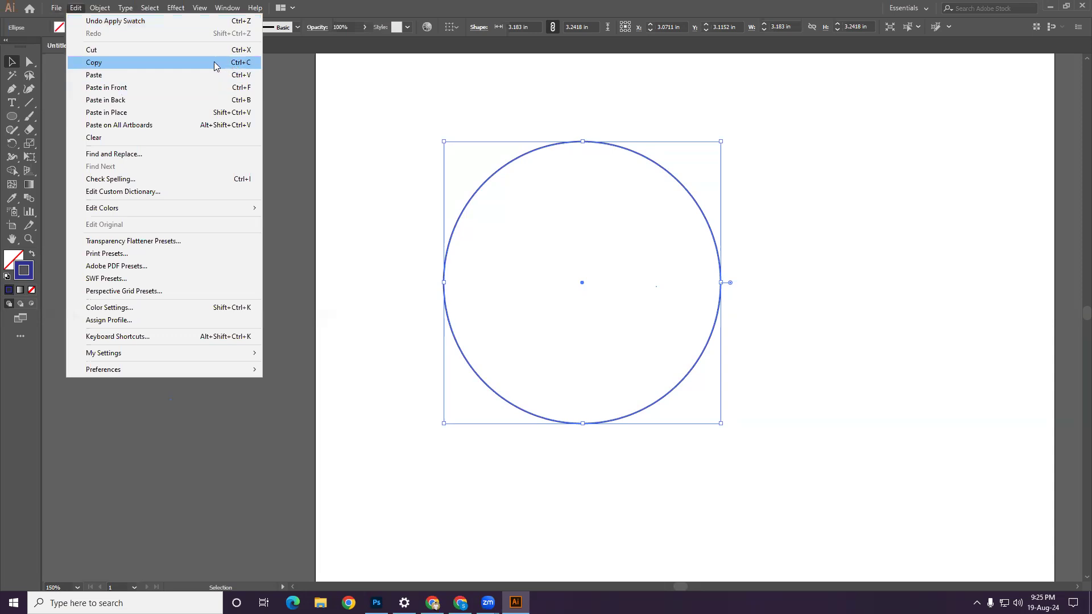
left_click(214, 66)
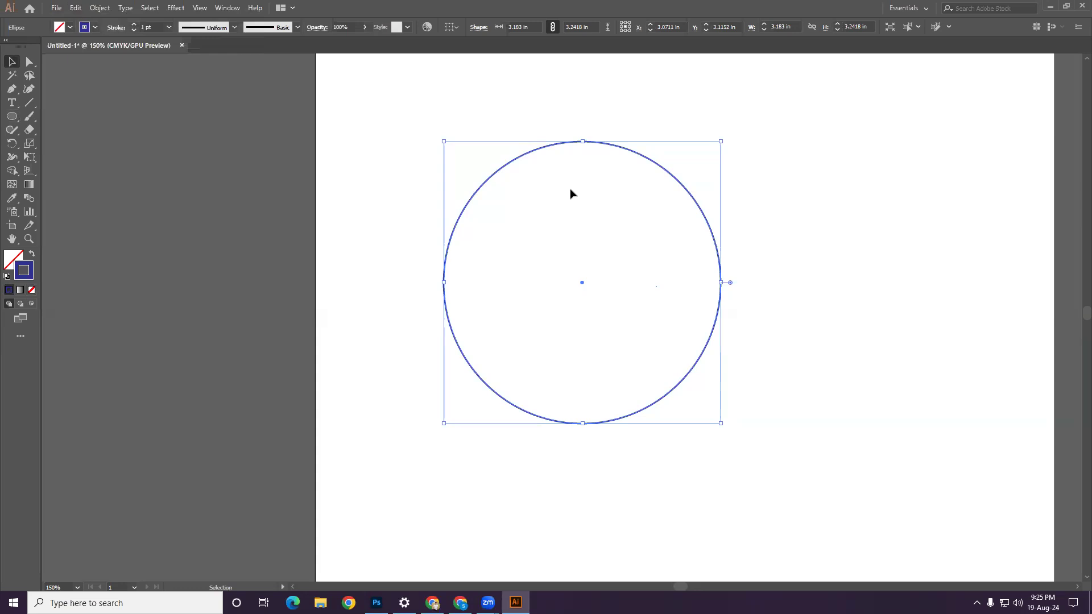
left_click(79, 8)
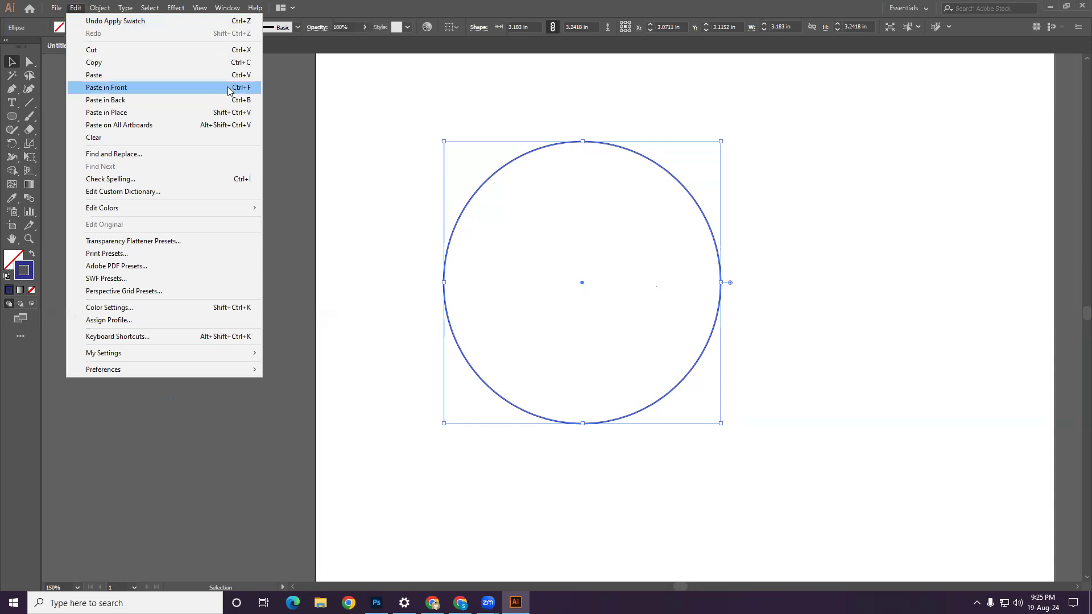
left_click(145, 88)
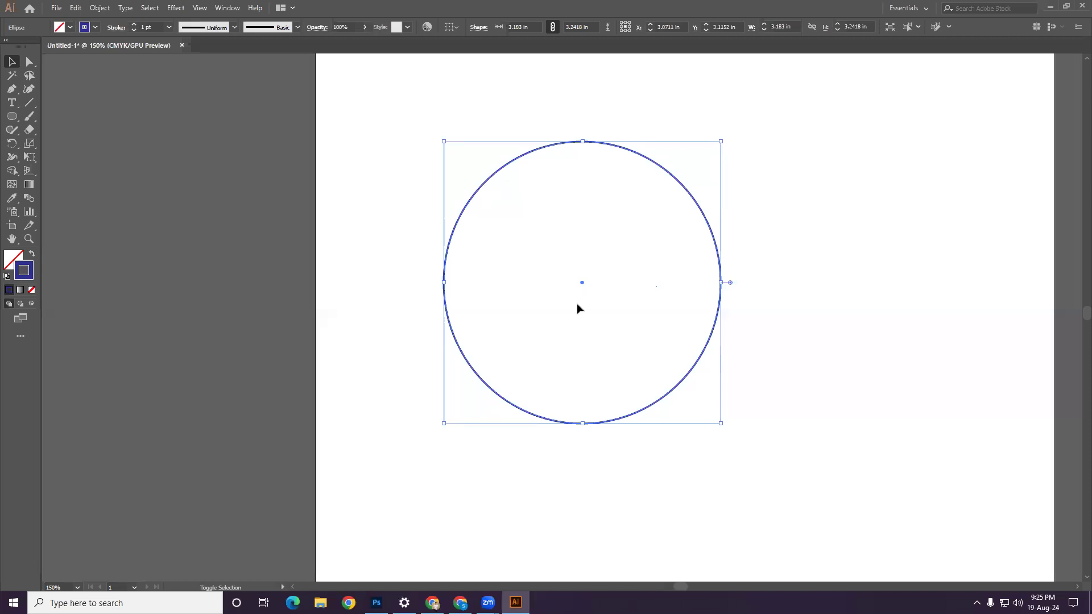
left_click_drag(721, 422, 612, 303)
left_click(725, 420)
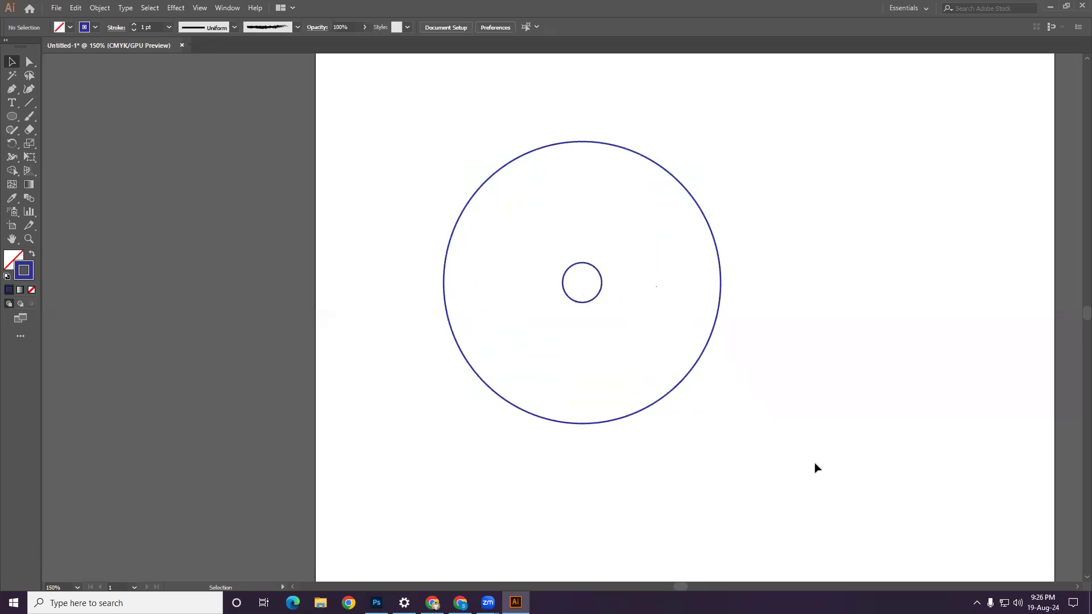
Step: Paste a copy of the small centre circle in front and scale it proportionally rightward until it touches the outer circle's right edge
left_click(574, 302)
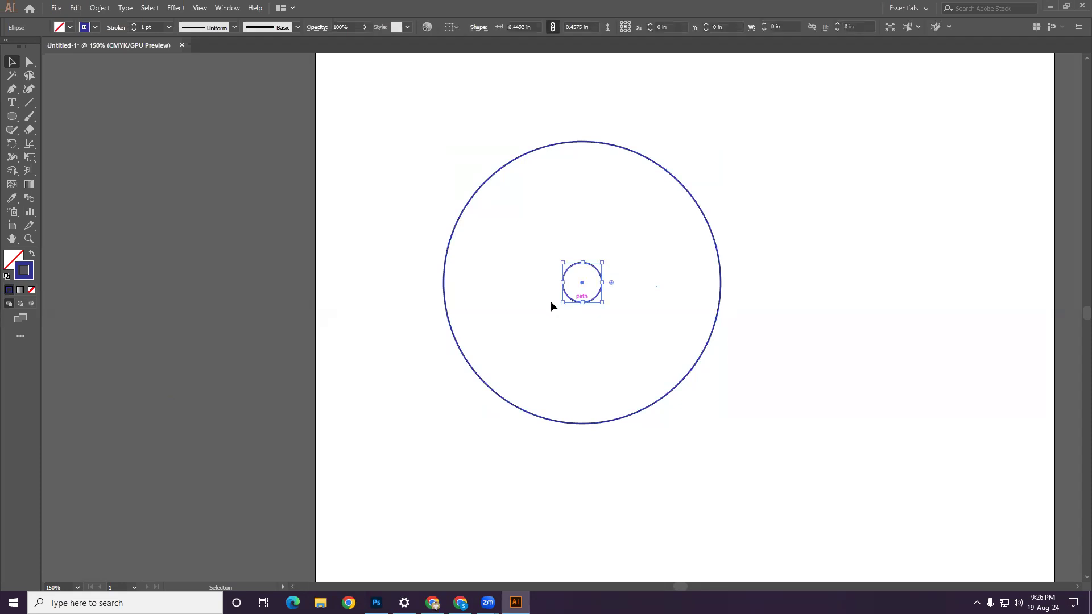
key("a")
key("v")
left_click(75, 8)
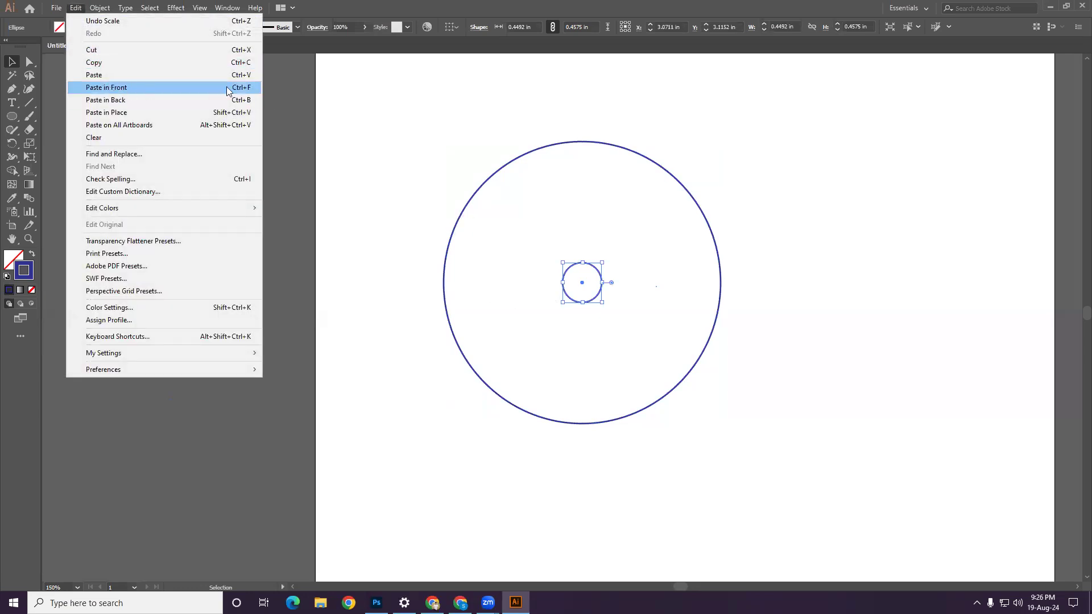
left_click(178, 88)
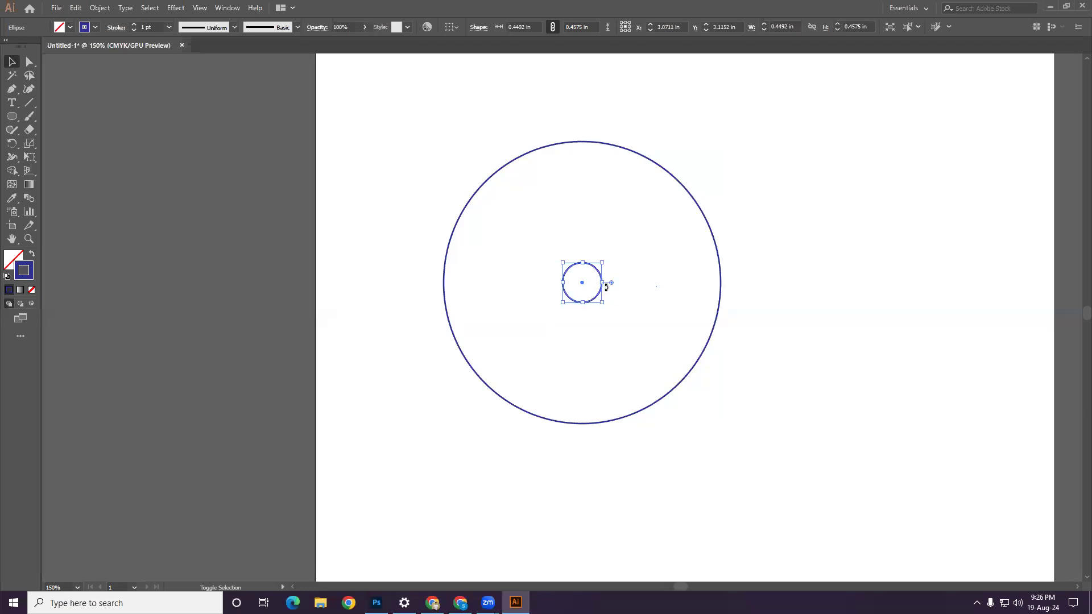
left_click_drag(602, 283, 721, 282)
left_click(762, 313)
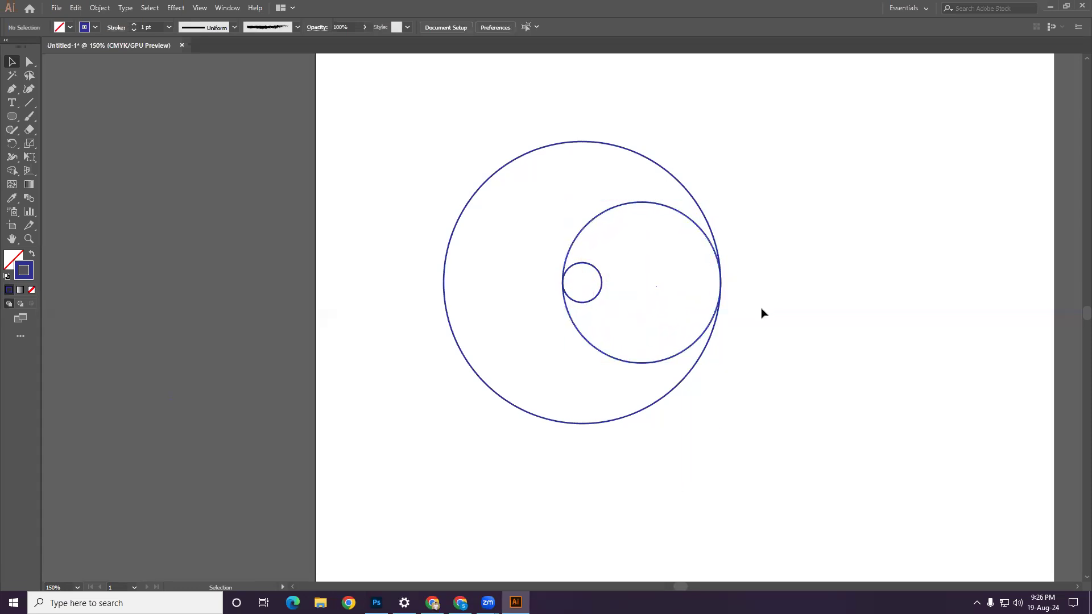
Step: Duplicate the small centre circle in place and scale the copy proportionally leftward to the outer circle's left edge
left_click(597, 294)
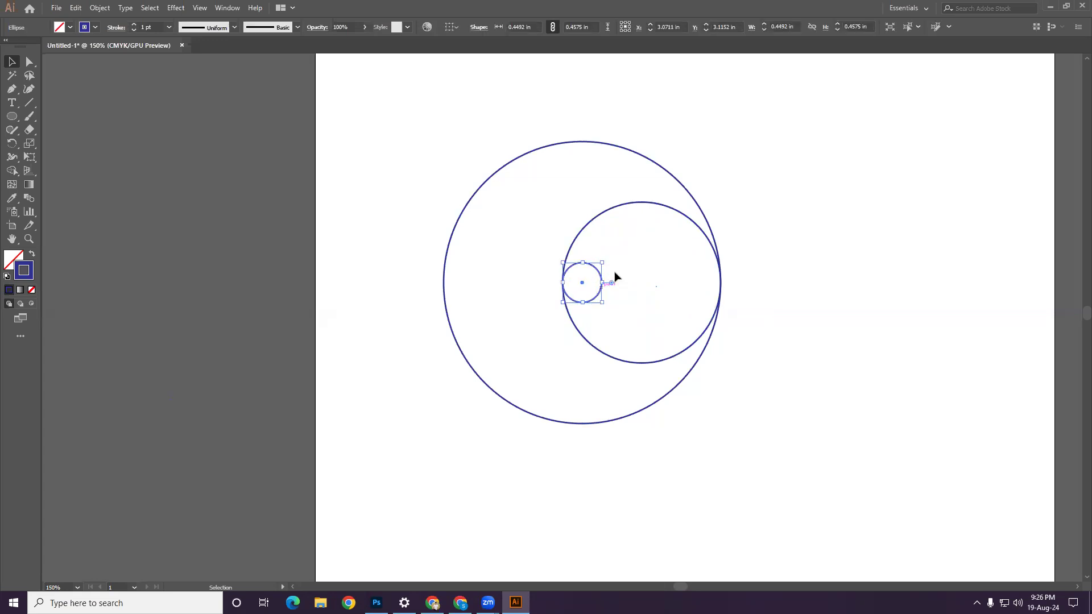
key("a")
key("ctrl")
left_click_drag(565, 282, 442, 284)
left_click(449, 450)
Step: Scale a duplicate of the small centre circle proportionally upward to meet the outer circle's top edge
left_click(586, 265)
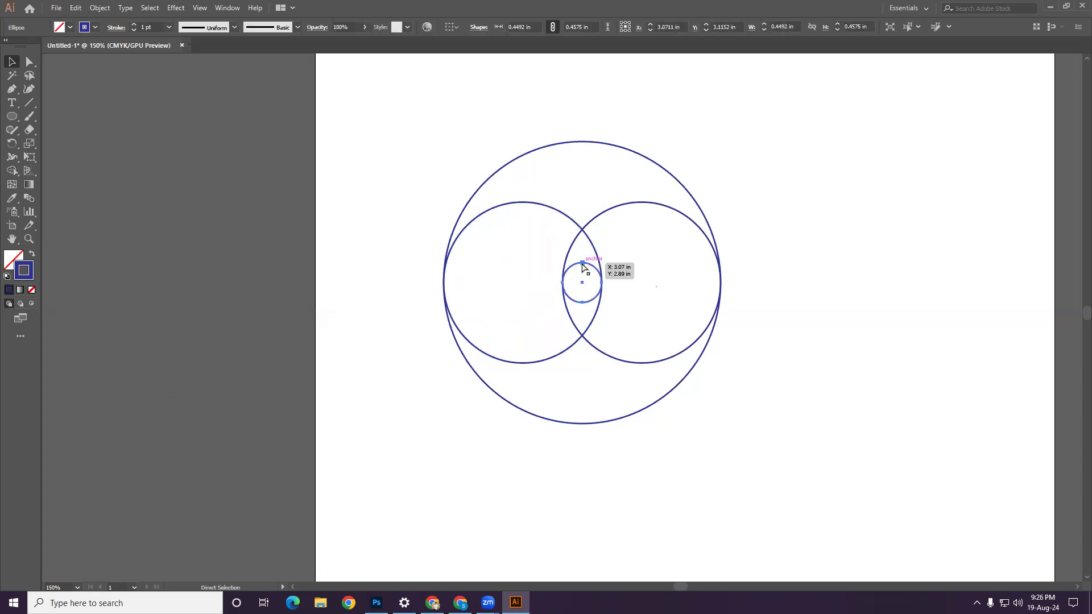
left_click(583, 263, "shift")
left_click_drag(583, 263, 603, 143)
left_click(699, 127)
Step: Copy the small centre circle, paste it in front, and scale it proportionally downward to the outer circle's bottom edge
left_click(579, 264)
key("ctrl+c")
key("ctrl+f")
left_click_drag(585, 305, 589, 422)
left_click(790, 171)
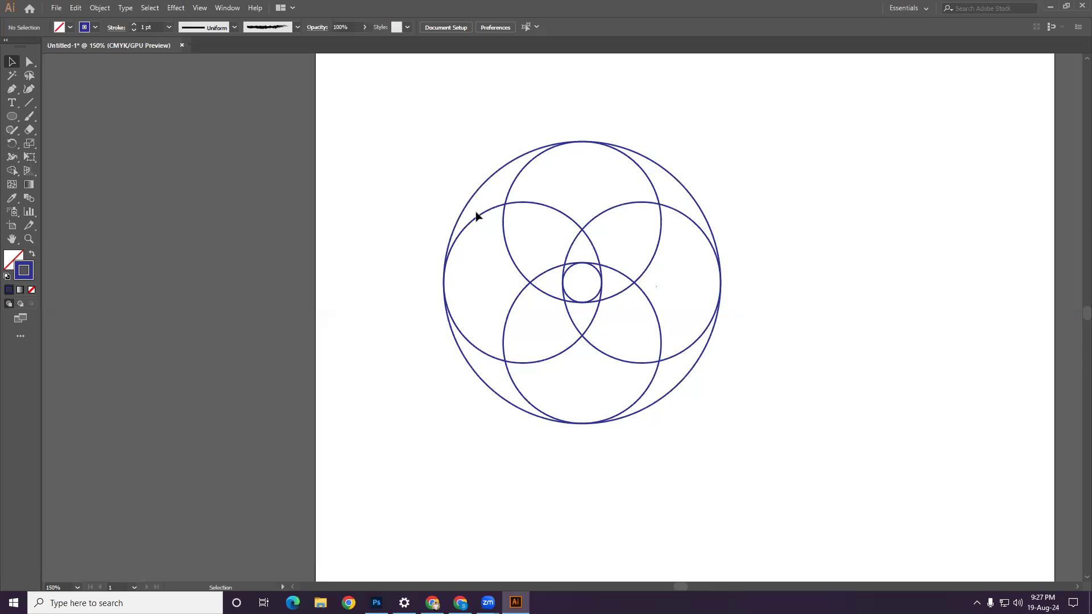
Step: Select all the circles of the overlapping pattern and delete them
left_click_drag(410, 127, 808, 482)
left_click(810, 446)
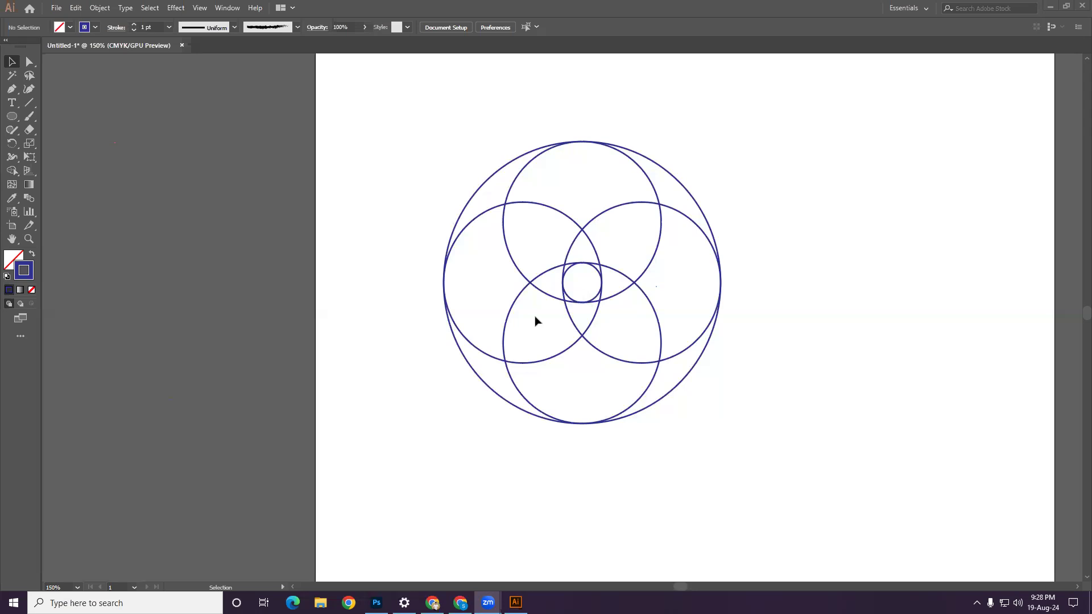
left_click(407, 165)
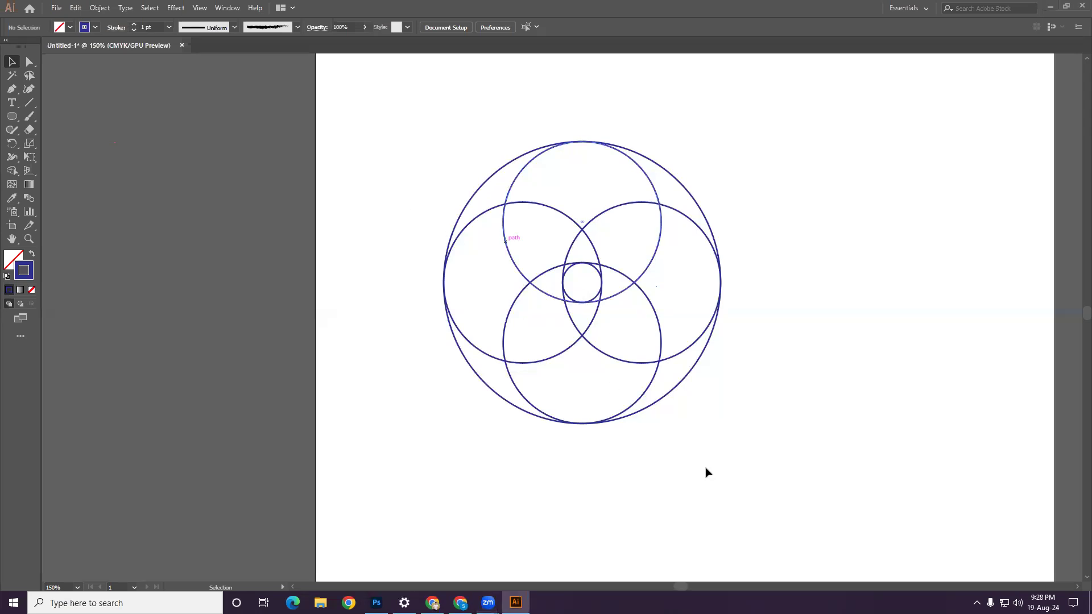
left_click_drag(438, 137, 746, 426)
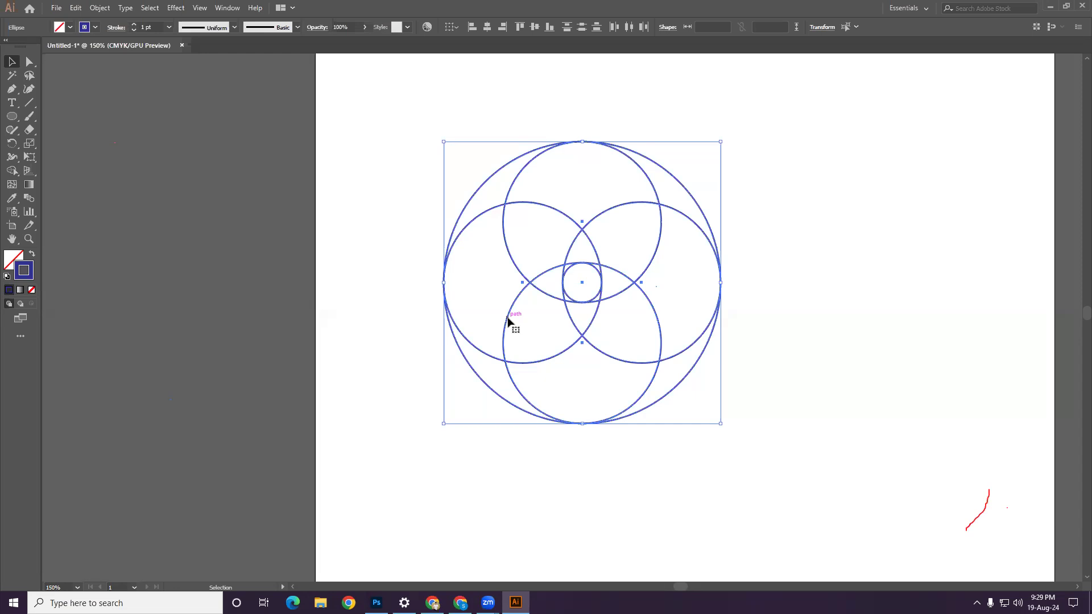
key("Delete")
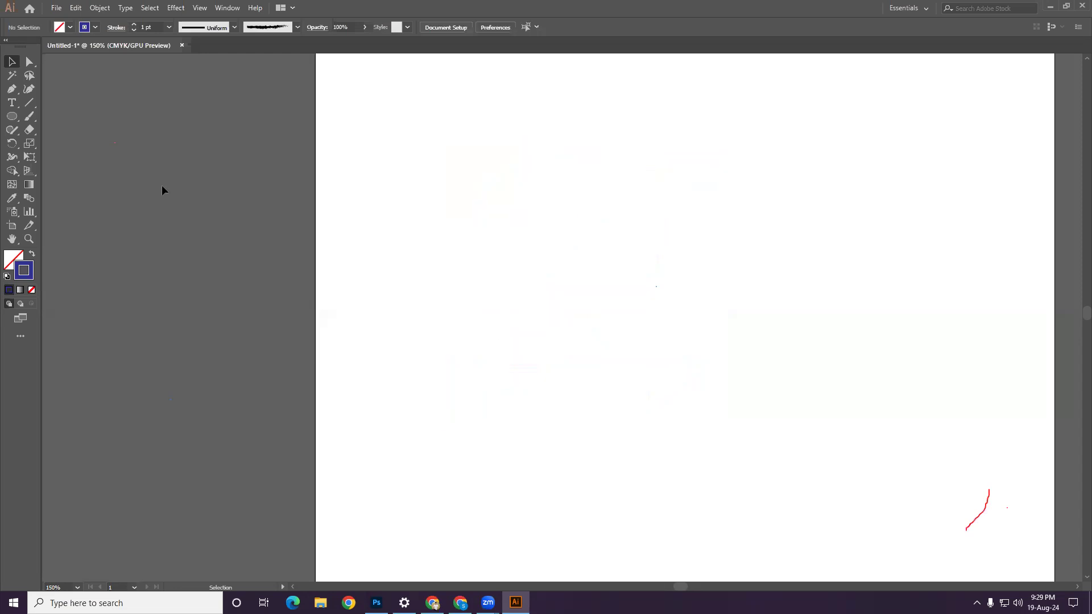
left_click(7, 121)
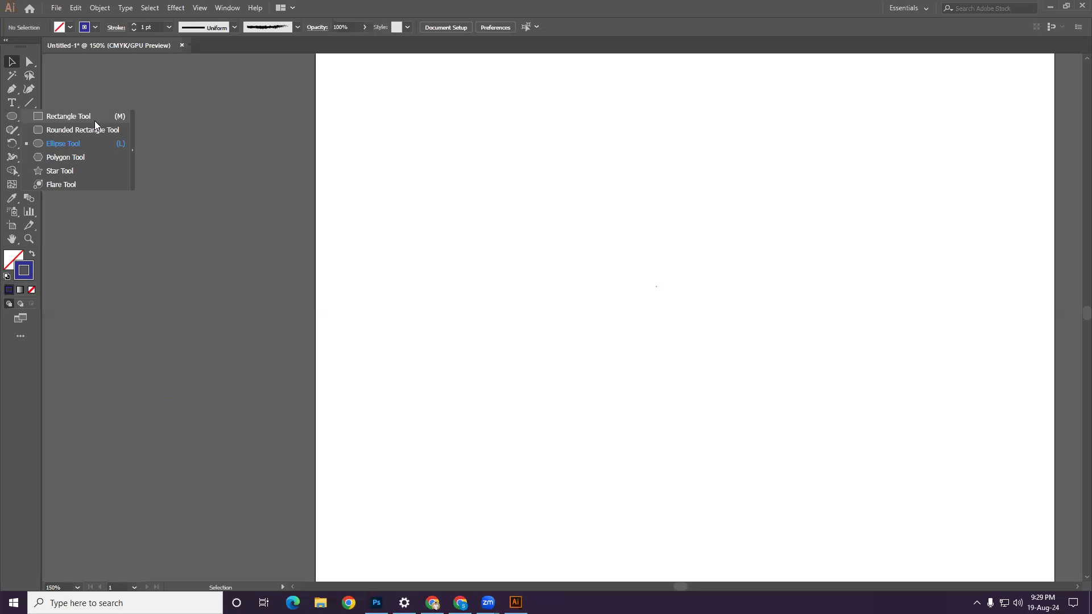
left_click(60, 158)
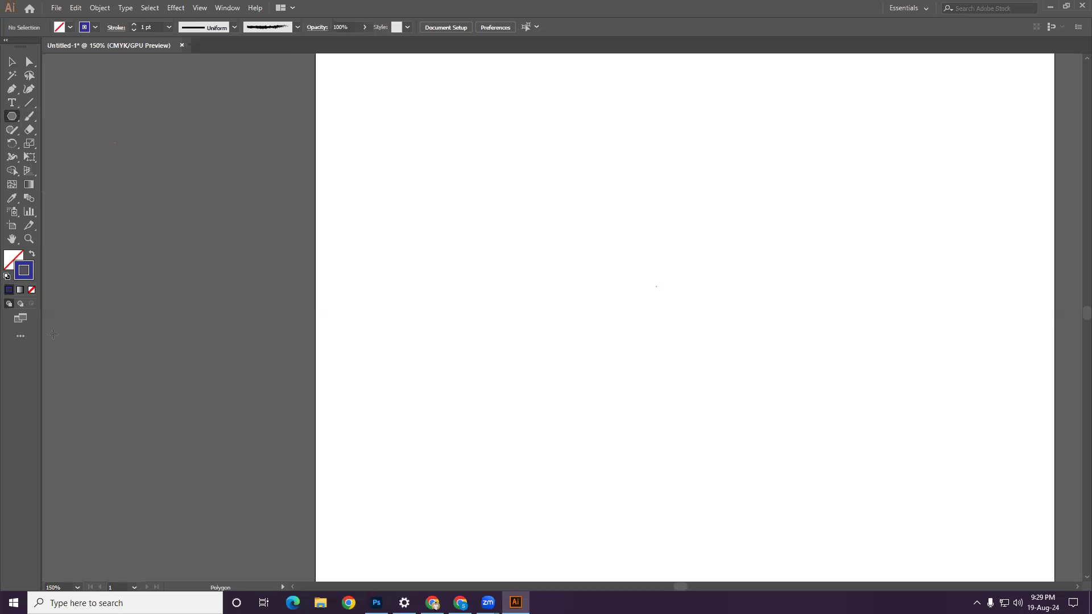
scroll(455, 364, "up", 1)
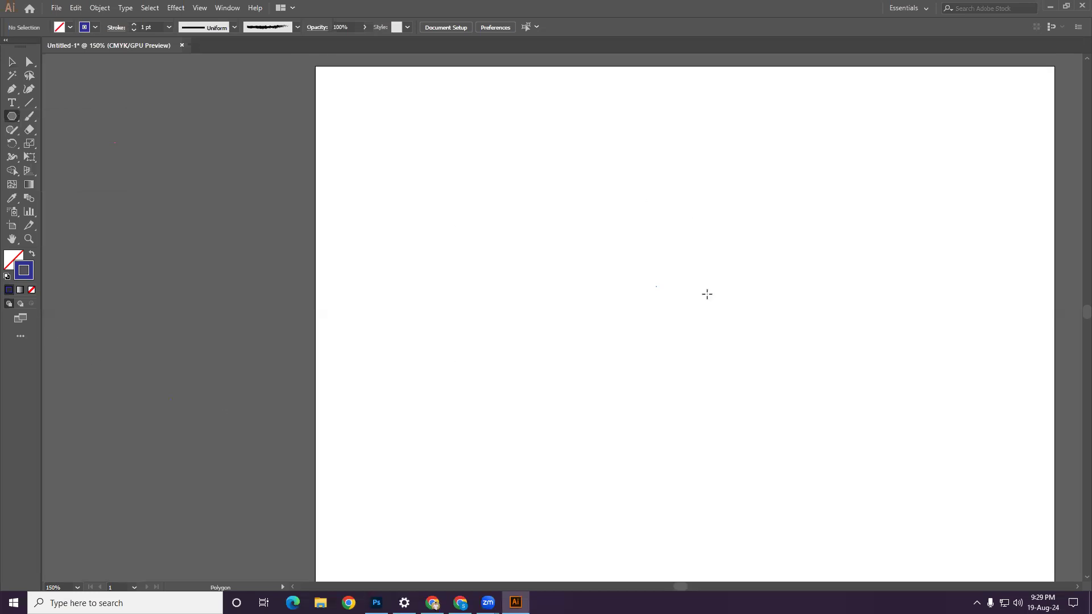
left_click(479, 290)
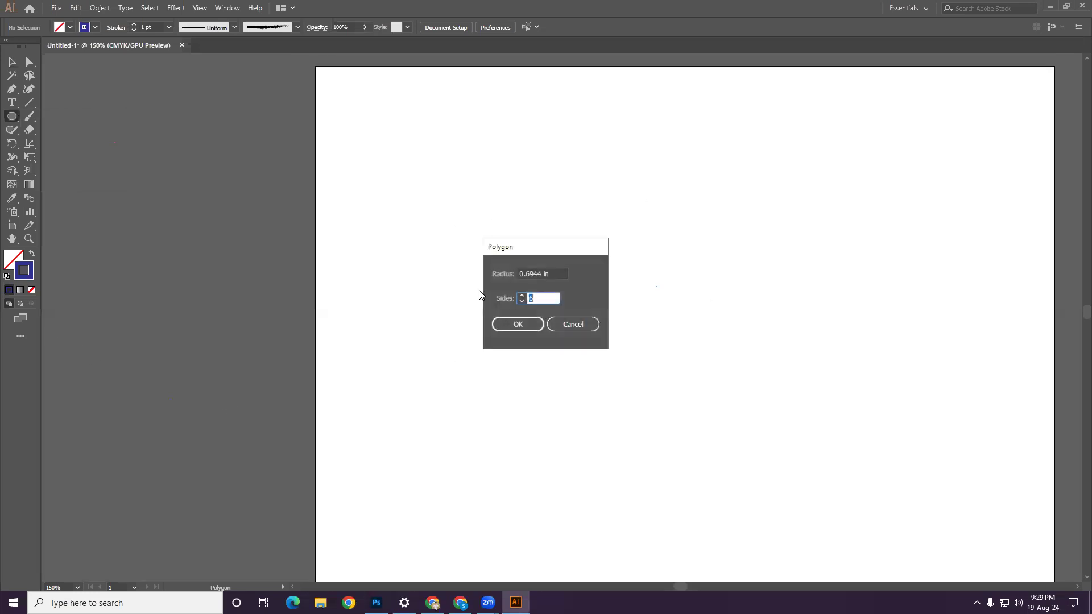
left_click(573, 324)
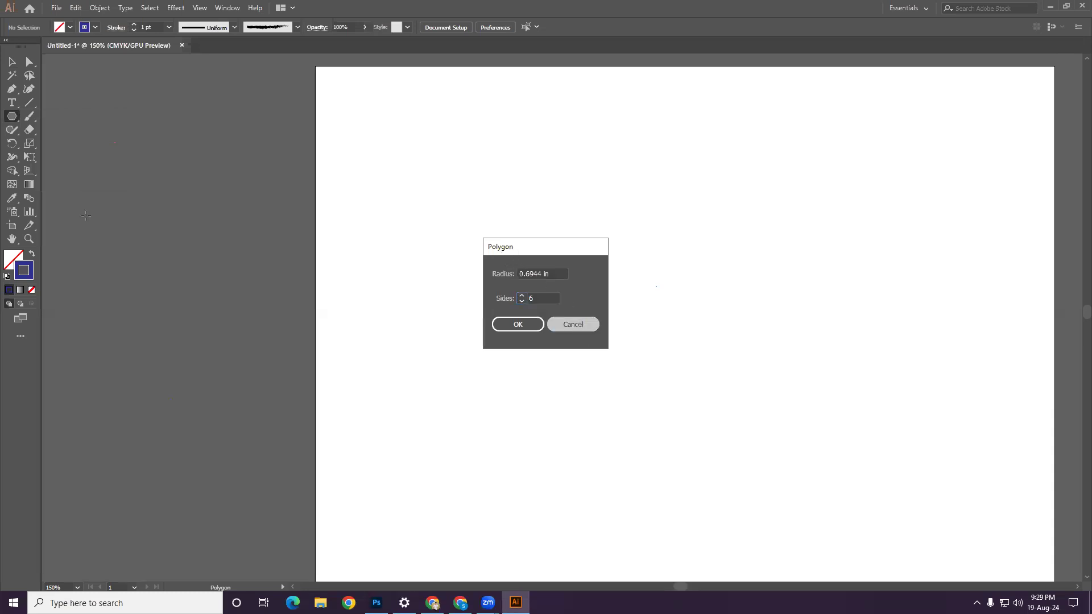
Step: Create a triangle on the artboard with the Polygon tool, using a 0.6944 in radius and 3 sides
left_click(11, 117)
left_click(61, 156)
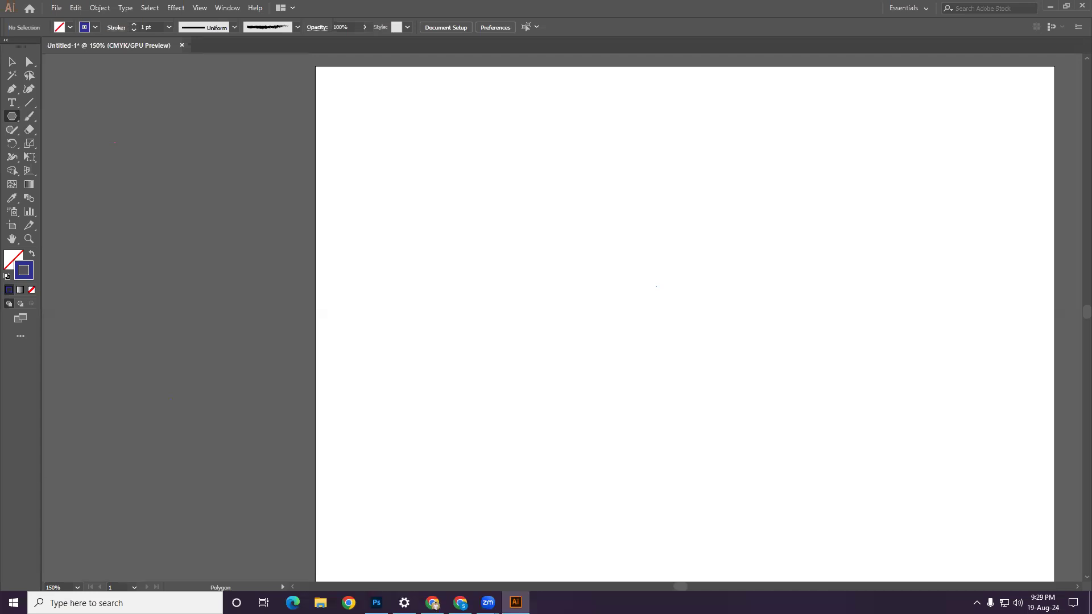
left_click(525, 322)
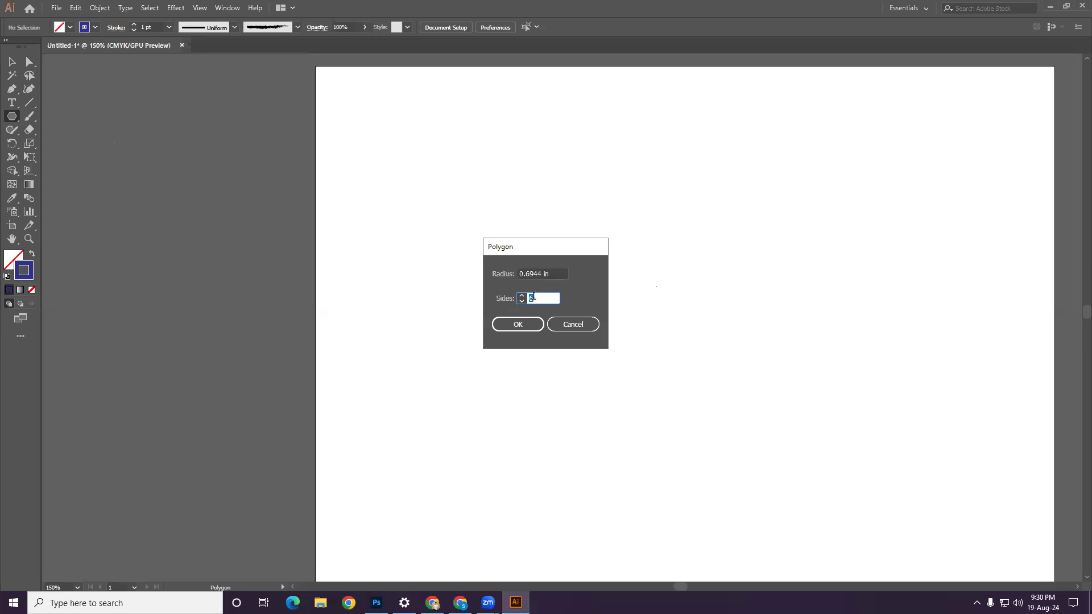
type("3")
left_click(521, 323)
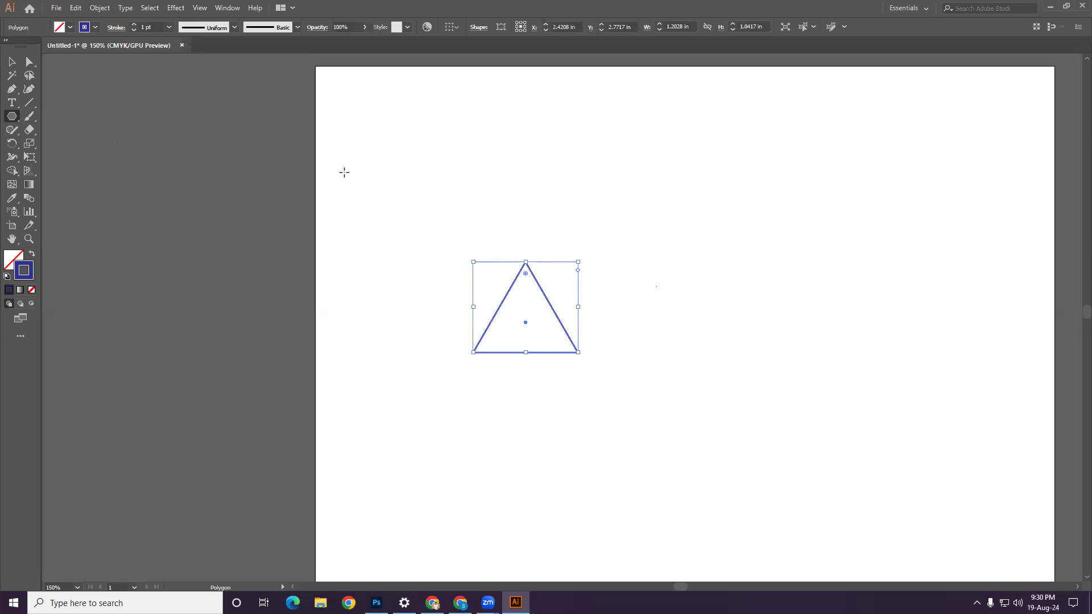
Step: Remove the triangle's stroke, fill it with red, and deselect it
left_click(95, 28)
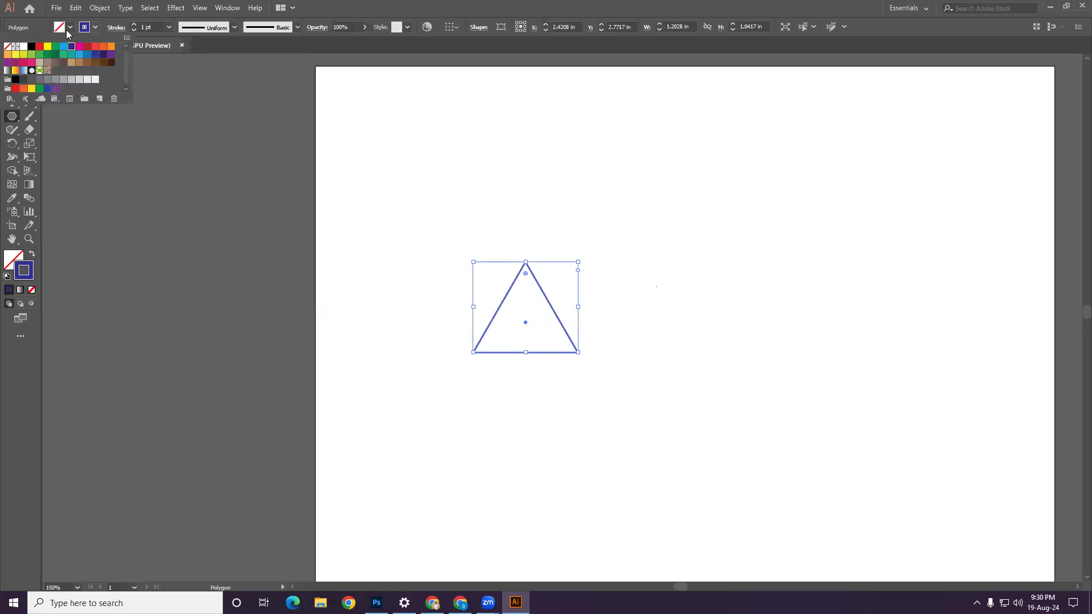
left_click(8, 46)
left_click(70, 27)
left_click(70, 28)
left_click(39, 46)
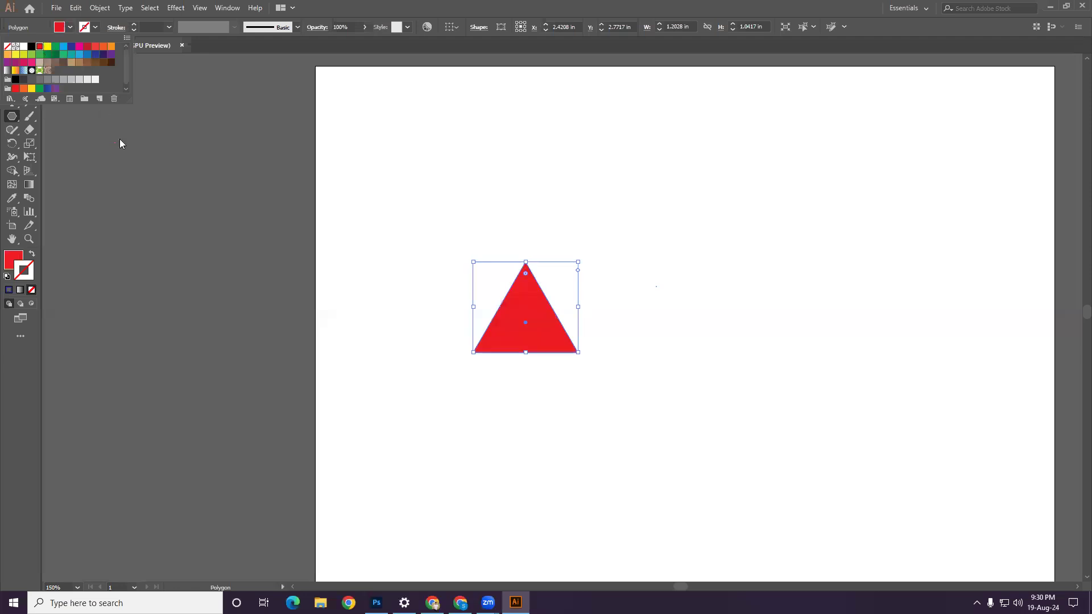
left_click(120, 142)
left_click(12, 61)
left_click(965, 292)
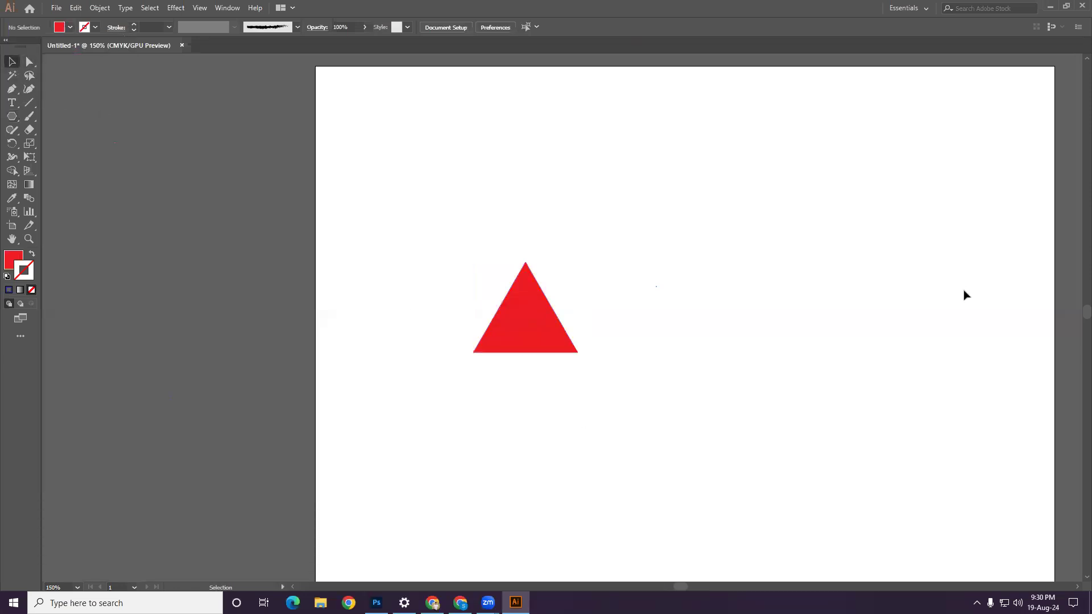
Step: Delete the red triangle and create a pentagon with the Polygon tool, using a 0.6944 in radius and 5 sides
left_click(524, 332)
key("Delete")
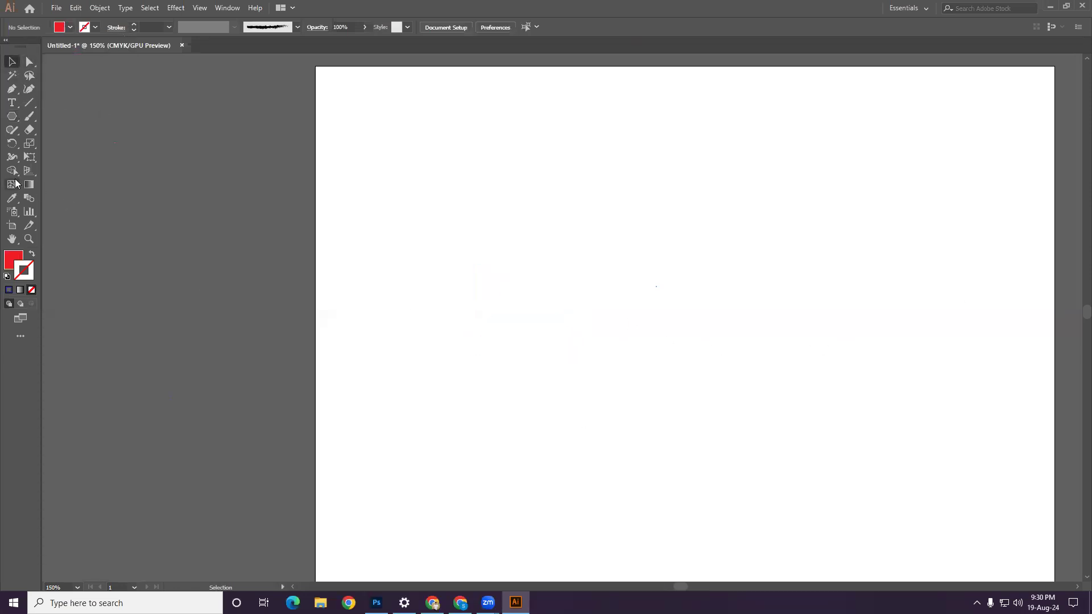
left_click(11, 116)
left_click(609, 335)
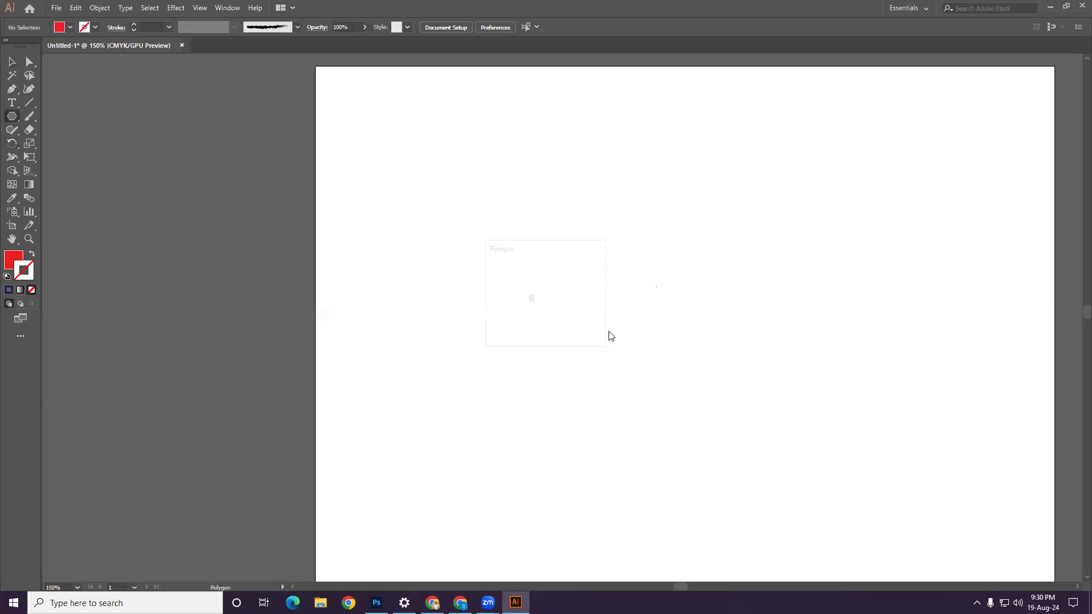
type("5")
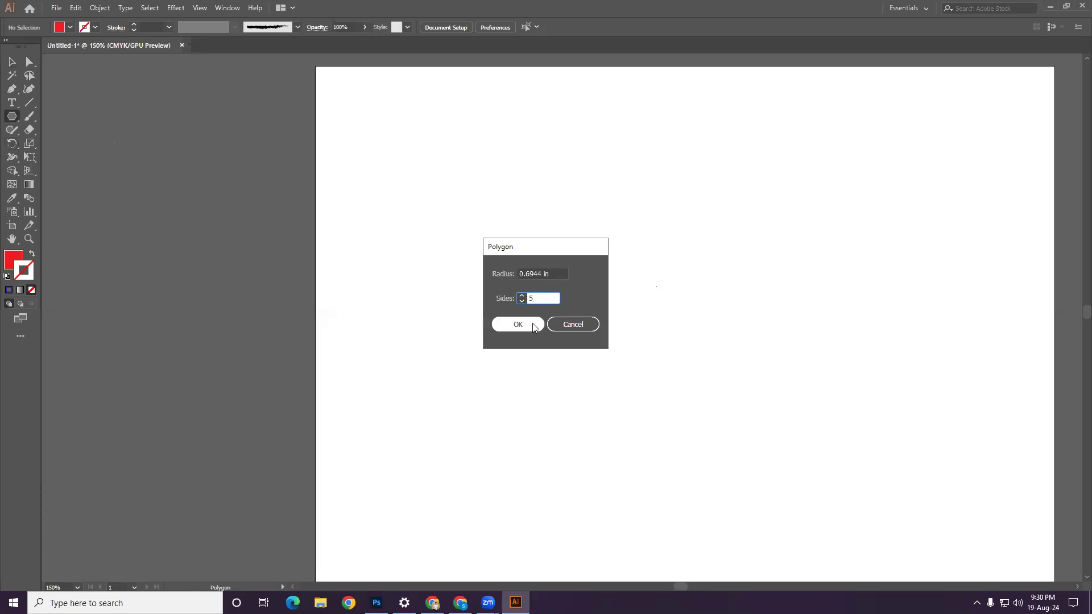
left_click(515, 324)
Step: Enlarge the pentagon to about 2.88 by 2.70 in, move it higher on the artboard, and deselect it
left_click_drag(664, 378, 802, 505)
left_click(12, 62)
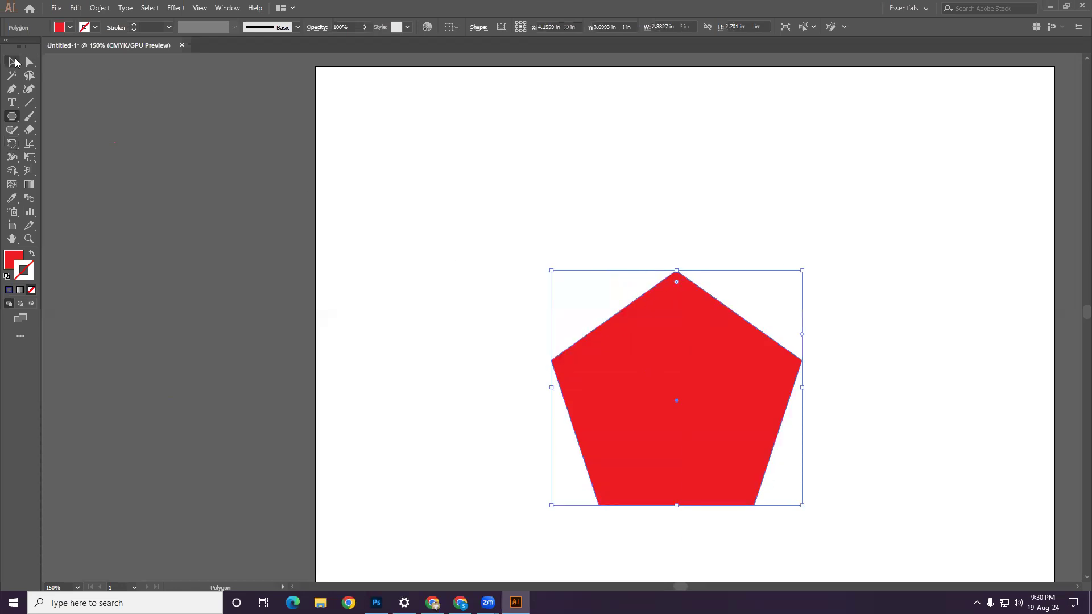
left_click_drag(639, 371, 748, 232)
left_click(751, 241)
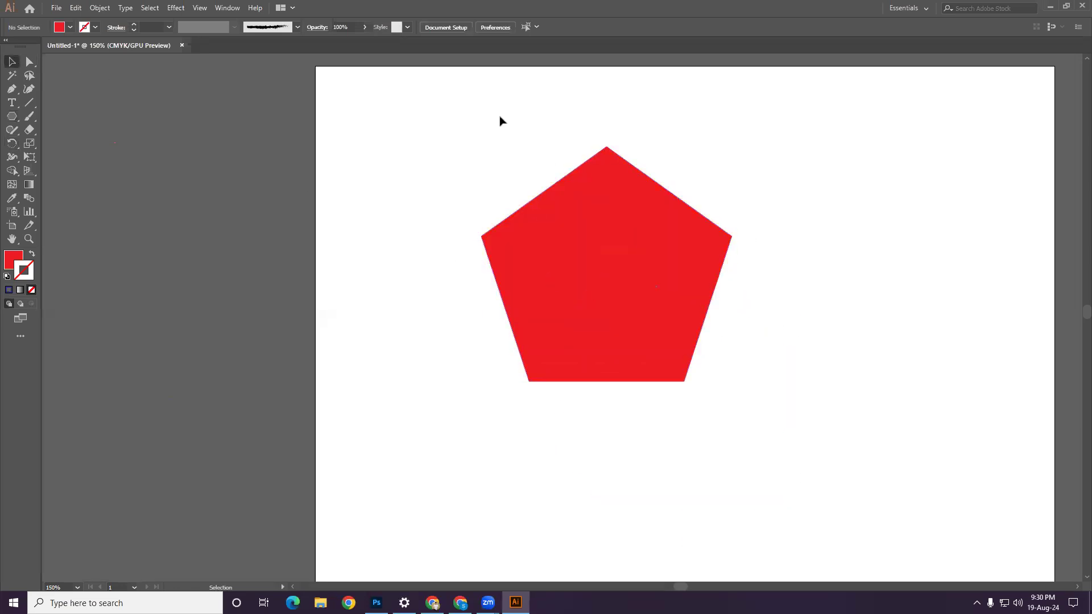
Step: Round only the pentagon's top corner with a radius of about 1.6 in using Direct Selection
left_click(606, 344)
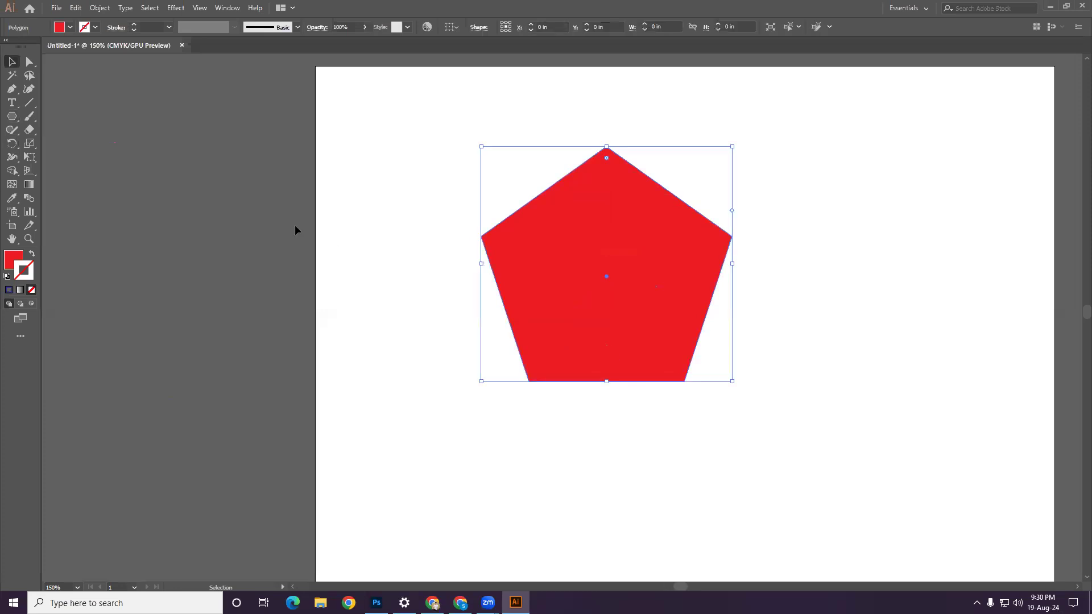
left_click(32, 63)
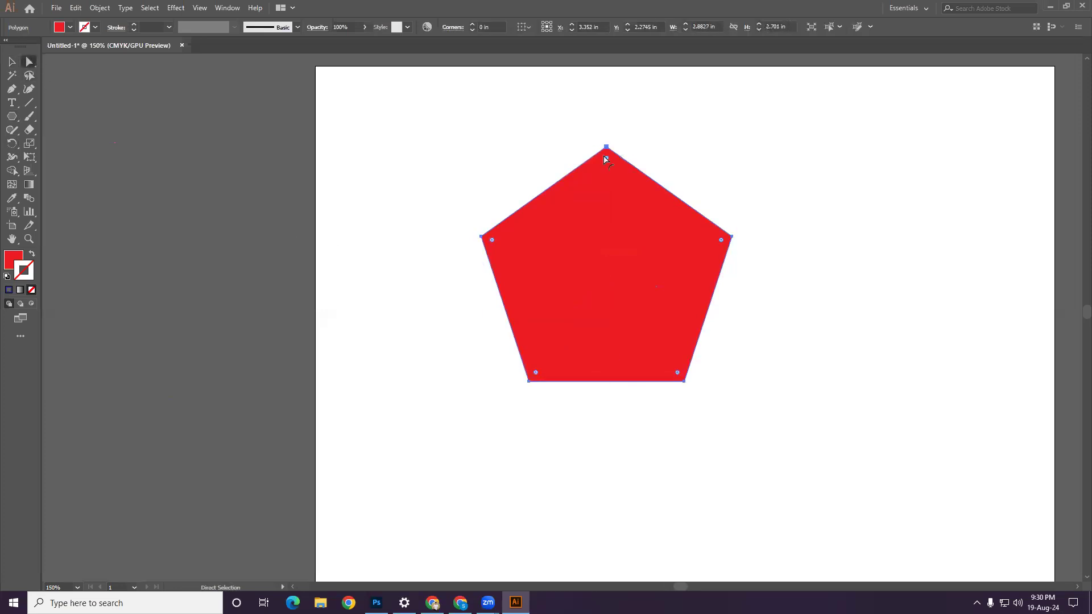
mouse_move(606, 161)
left_mouse_down()
mouse_move(601, 250)
mouse_move(607, 147)
left_mouse_up()
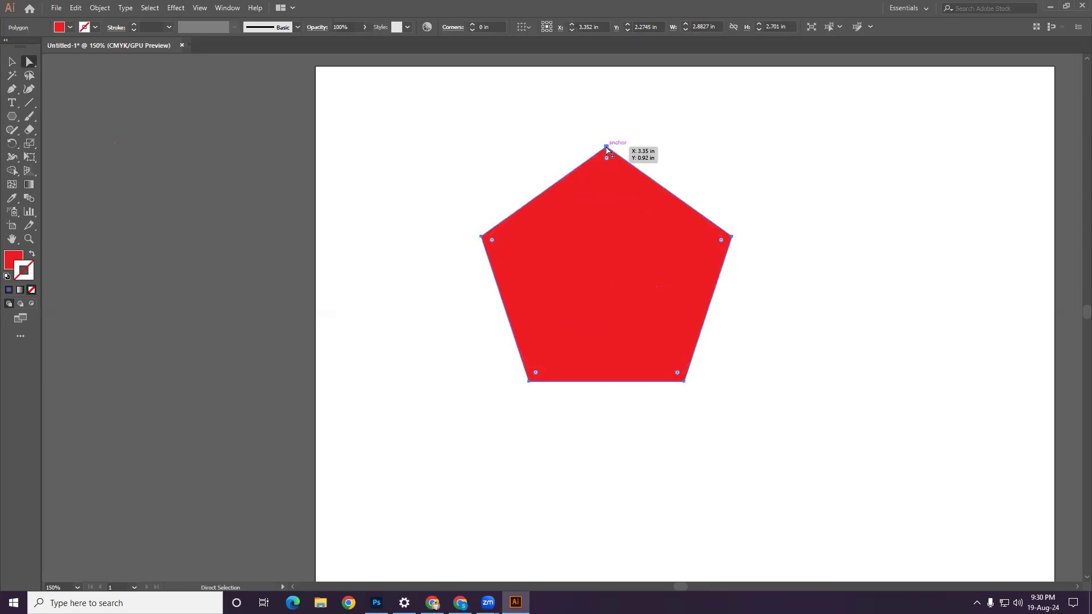
left_click(606, 148)
left_click_drag(608, 162, 609, 341)
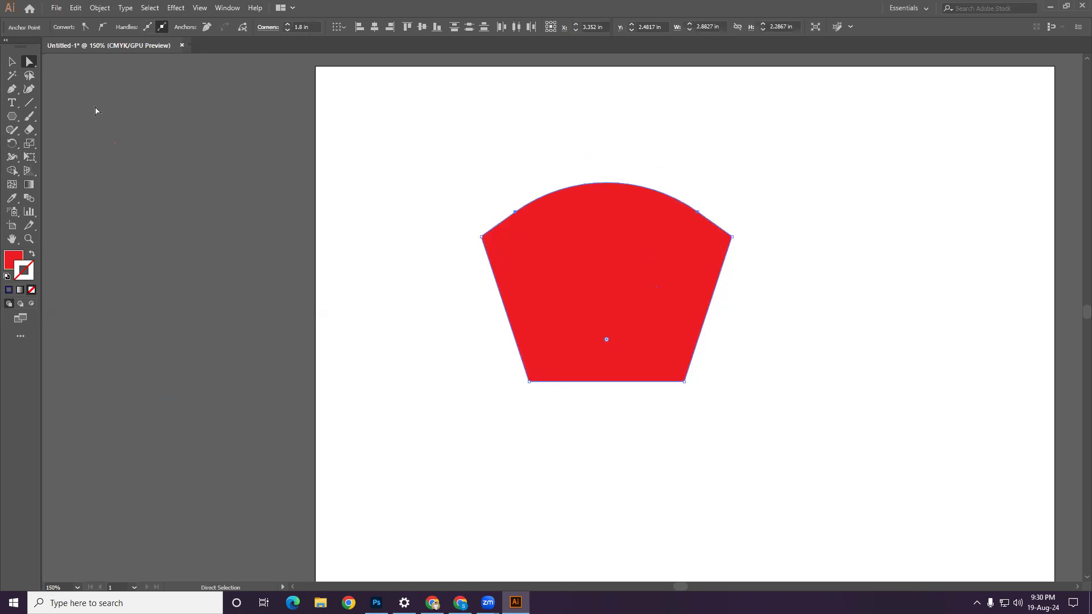
Step: Narrow the rounded pentagon from its left side to about 2.59 in wide and deselect it
left_click(15, 66)
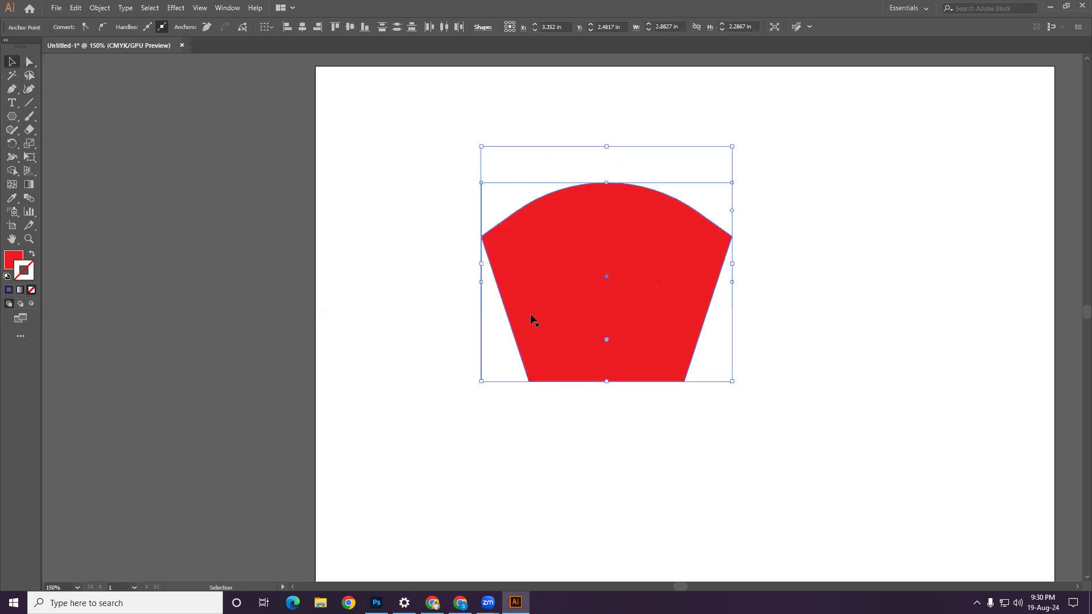
left_click_drag(481, 263, 526, 265)
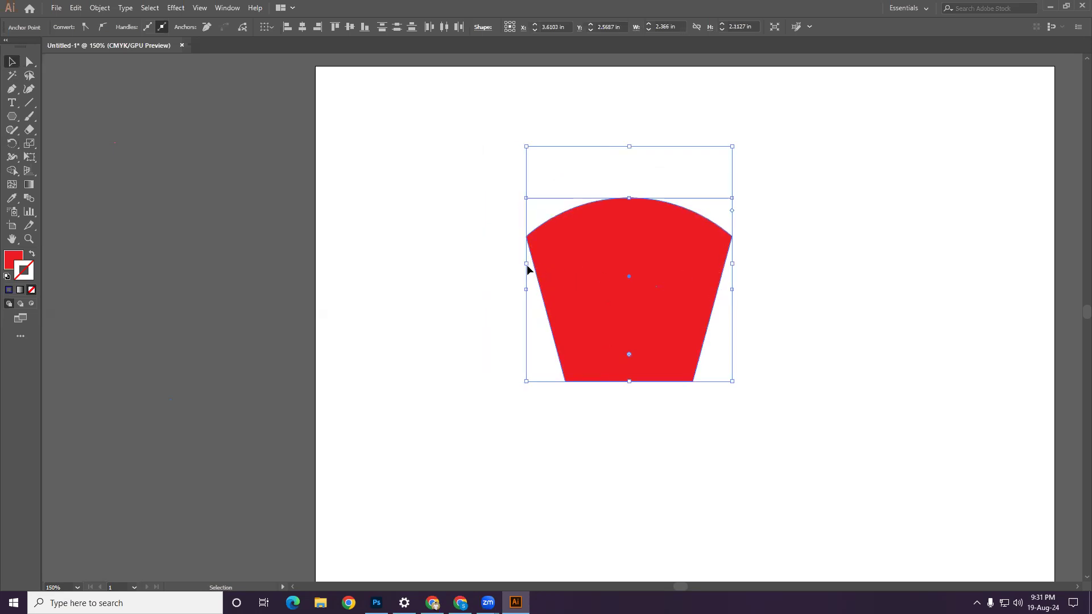
left_click_drag(524, 263, 506, 264)
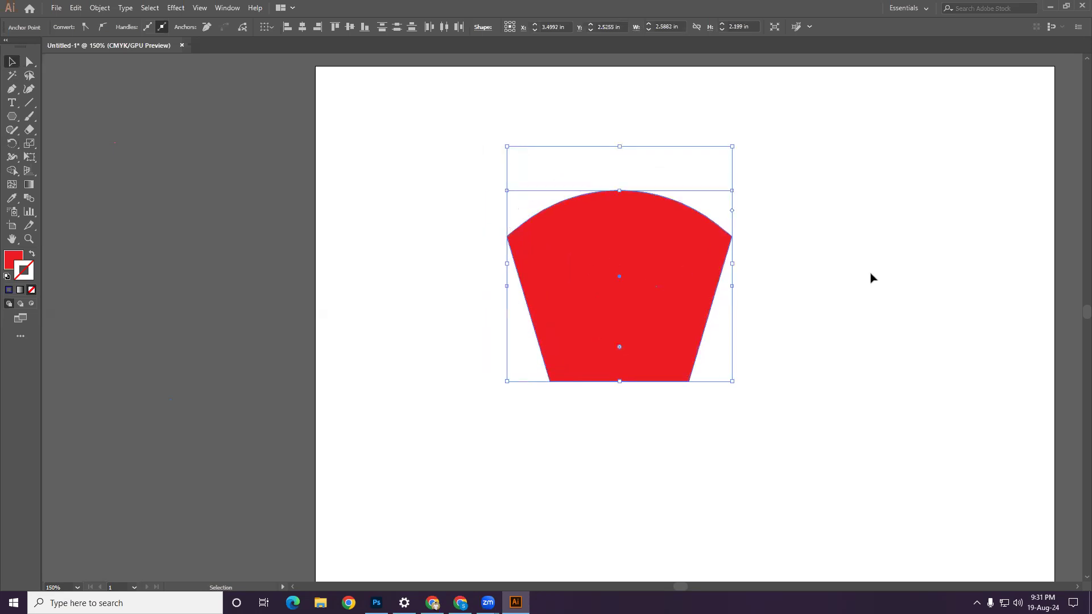
left_click(867, 267)
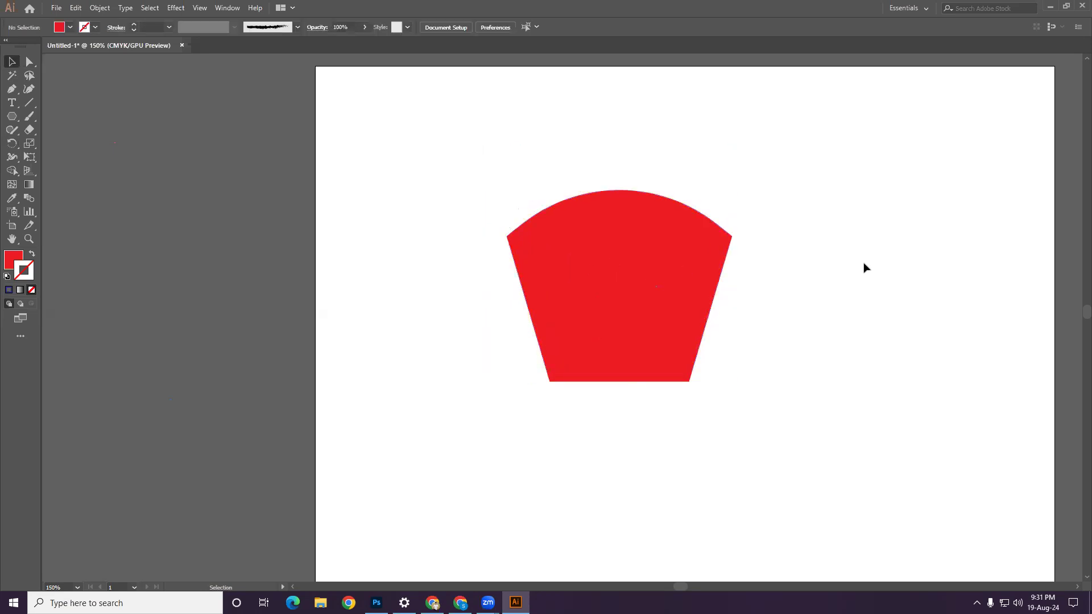
Step: Delete the reshaped pentagon and create an octagon with the Polygon tool, using a 0.6944 in radius and 8 sides
left_click(573, 251)
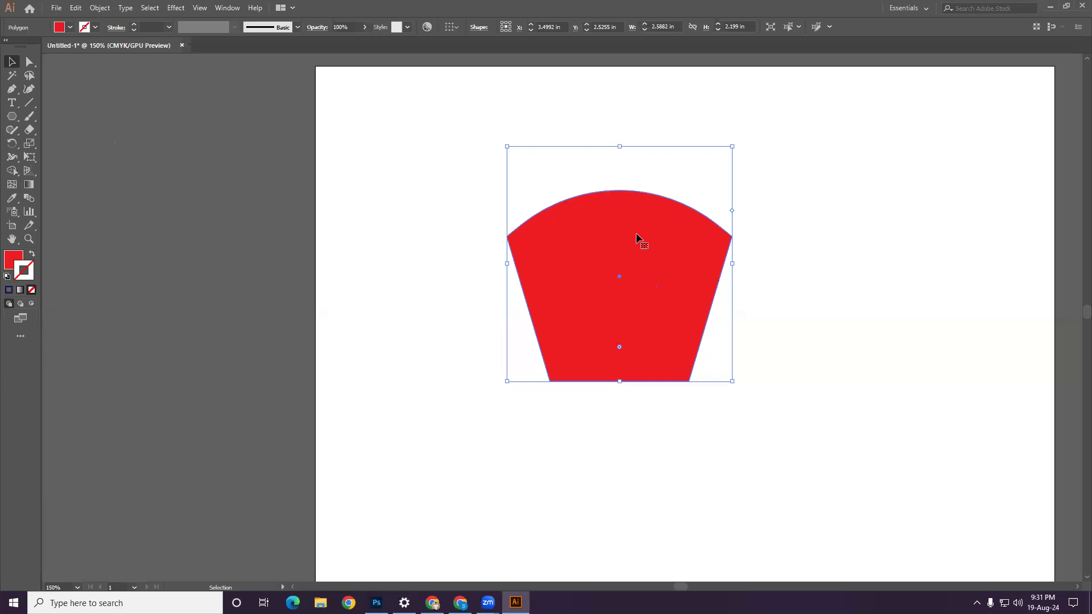
key("Delete")
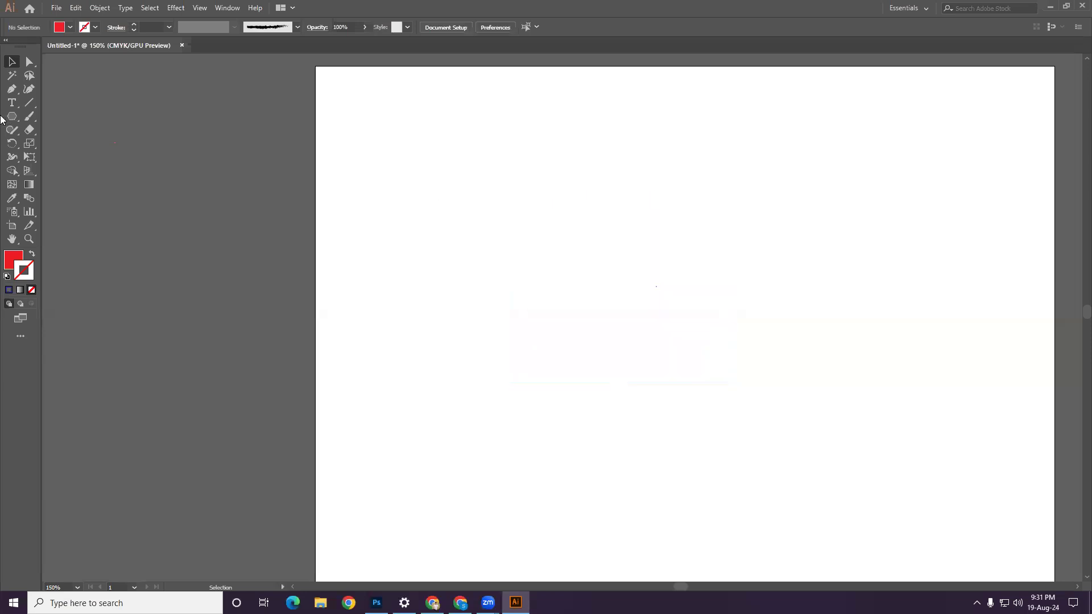
left_click_drag(12, 122, 54, 157)
left_click(617, 238)
double_click(538, 297)
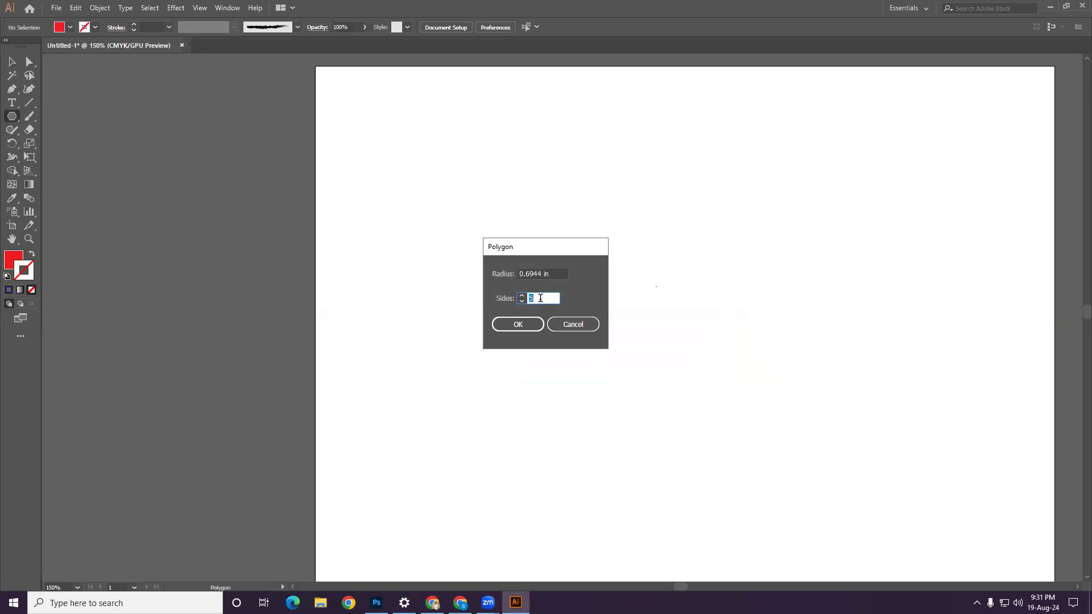
type("8")
left_click(517, 324)
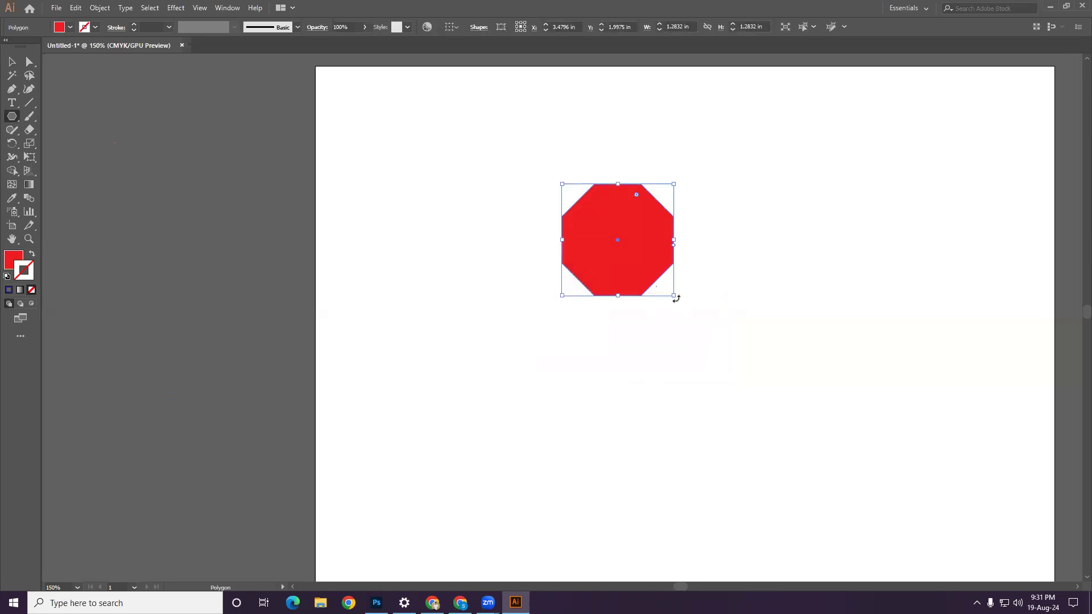
Step: Enlarge the octagon to about 2.92 by 2.69 in and round all its corners to about 0.9 in
left_click_drag(671, 296, 814, 401)
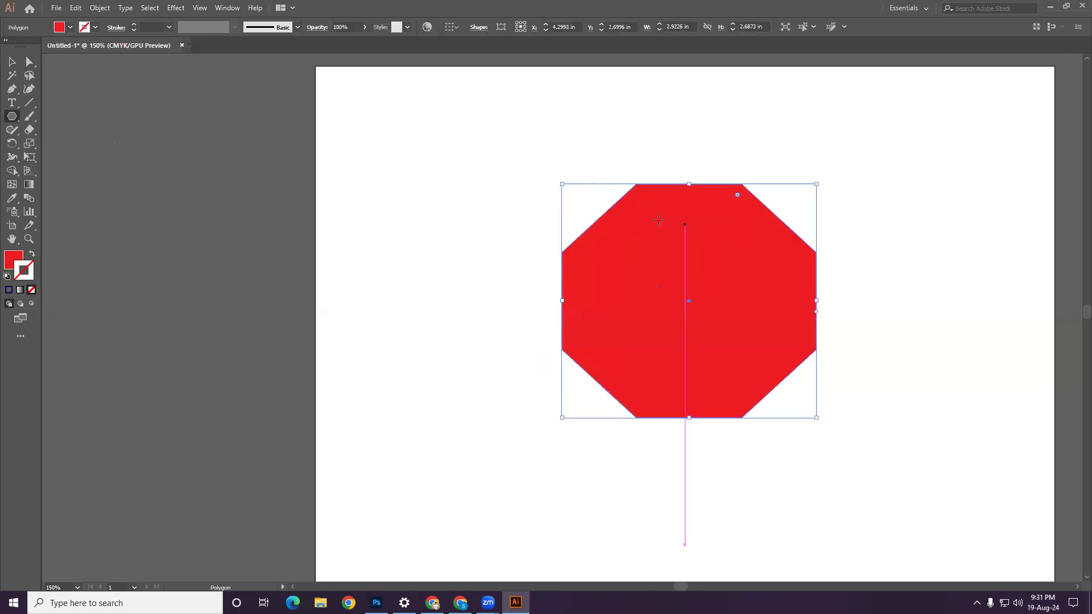
left_click(30, 63)
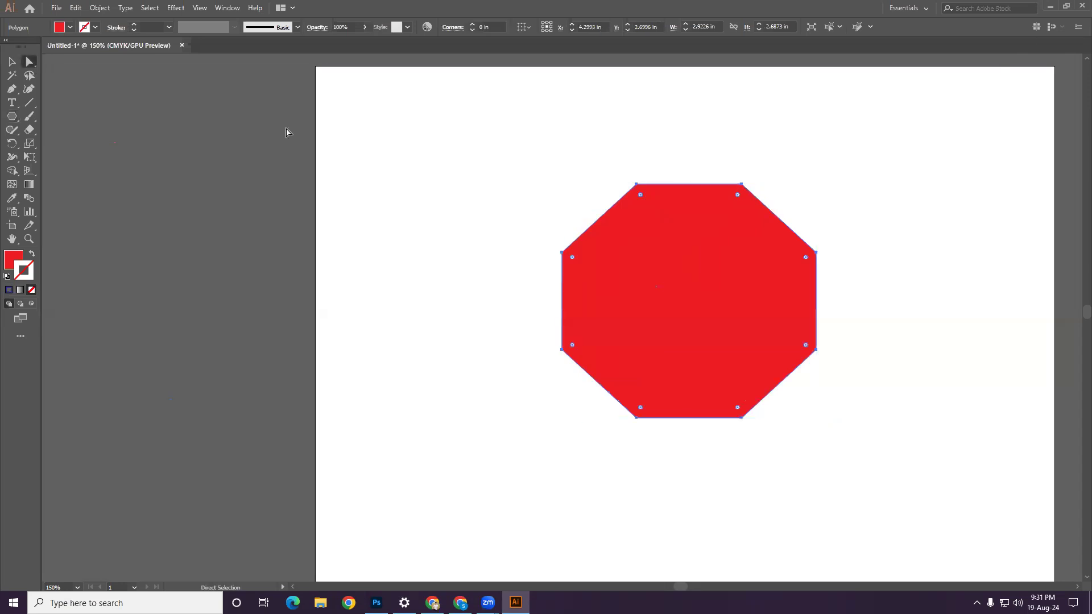
left_click_drag(735, 196, 752, 214)
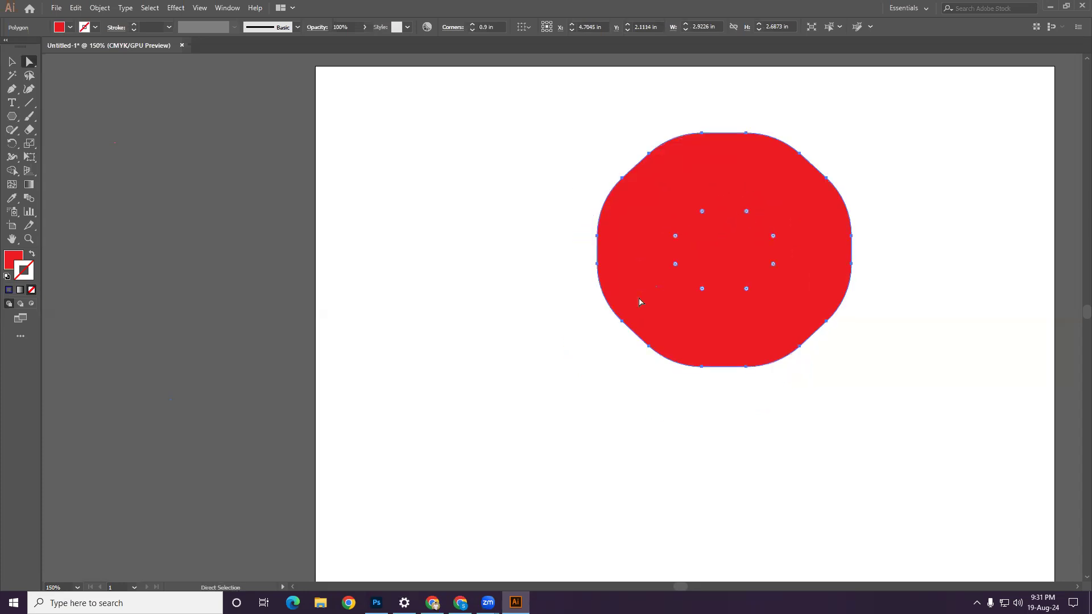
Step: Select the rounded octagon and delete it from the artboard
left_click(11, 61)
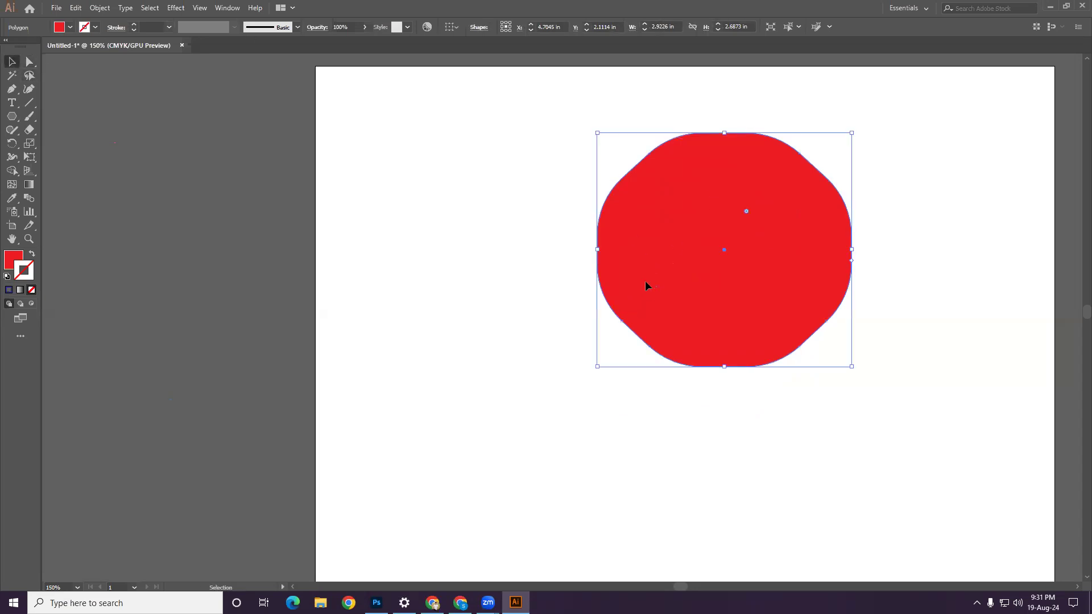
left_click_drag(700, 272, 689, 284)
key("Delete")
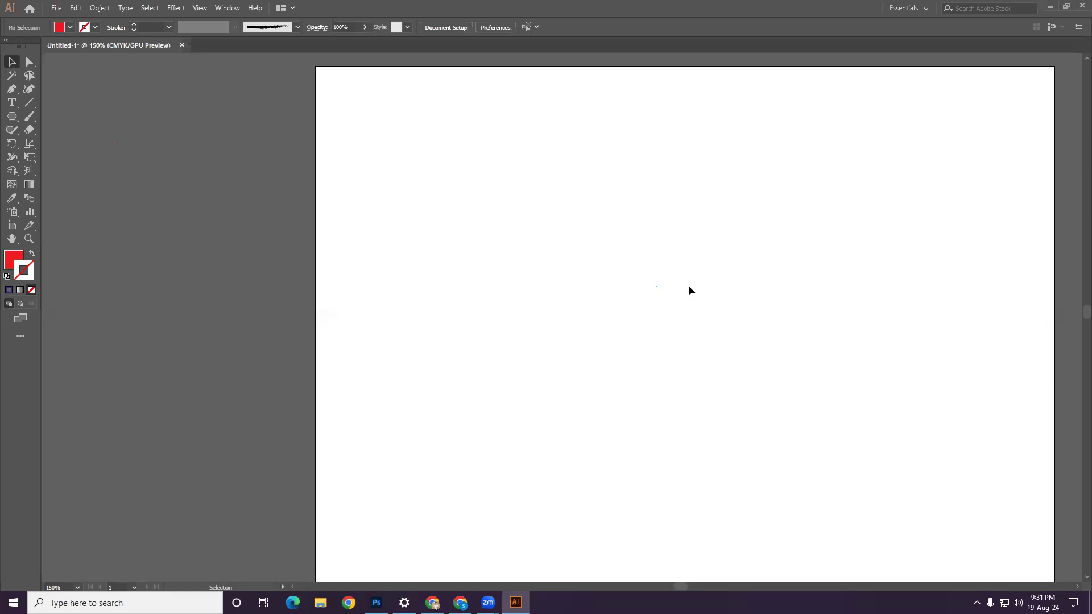
Step: Create a star with the Star tool using radii of 0.3472 in and 0.6944 in, and enlarge it
left_click(11, 116)
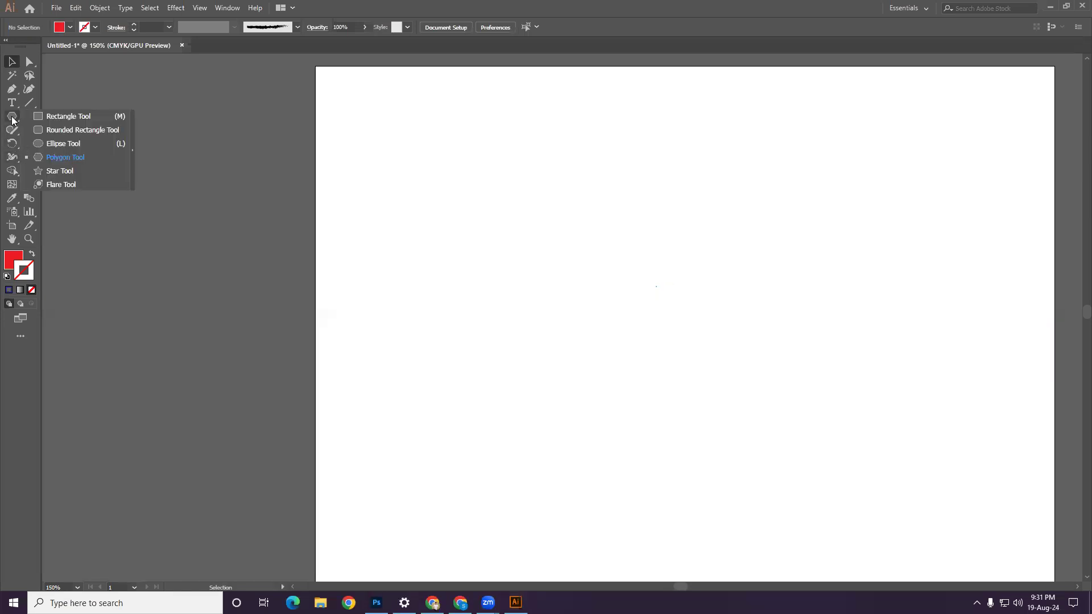
left_click(61, 172)
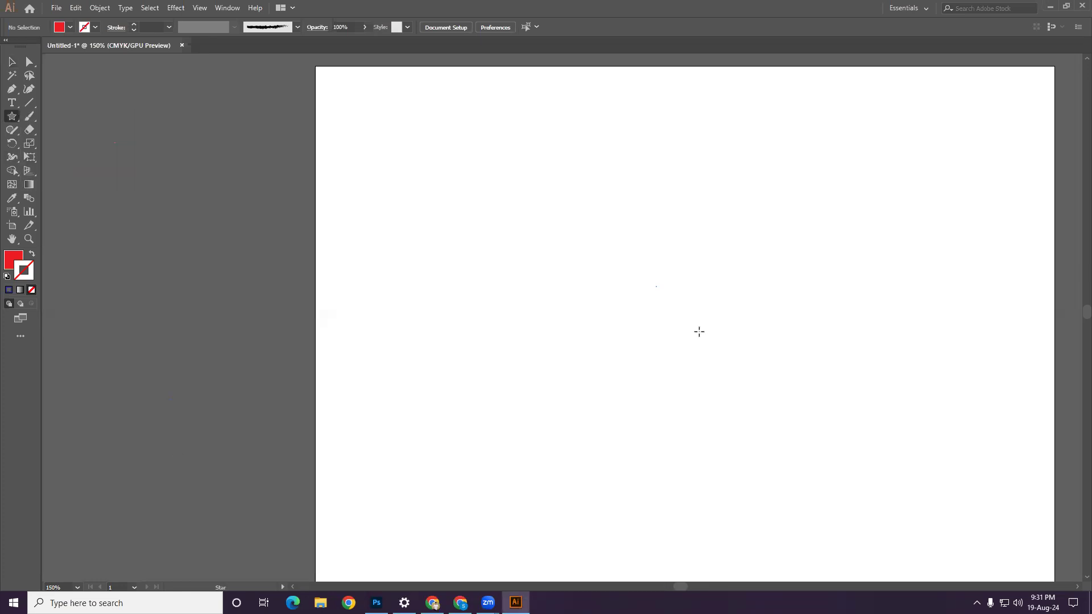
left_click(523, 296)
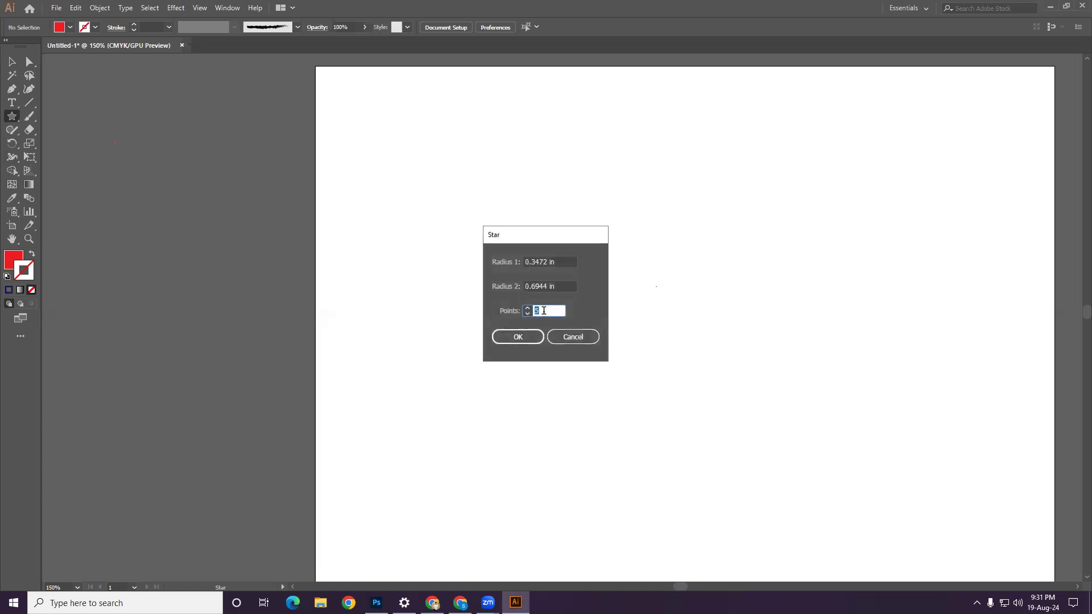
left_click(520, 338)
left_click(11, 61)
left_click_drag(580, 358, 665, 421)
Step: Delete the star and create another with radii of 0.3472 in and 0.6944 in and 8 points
key("Delete")
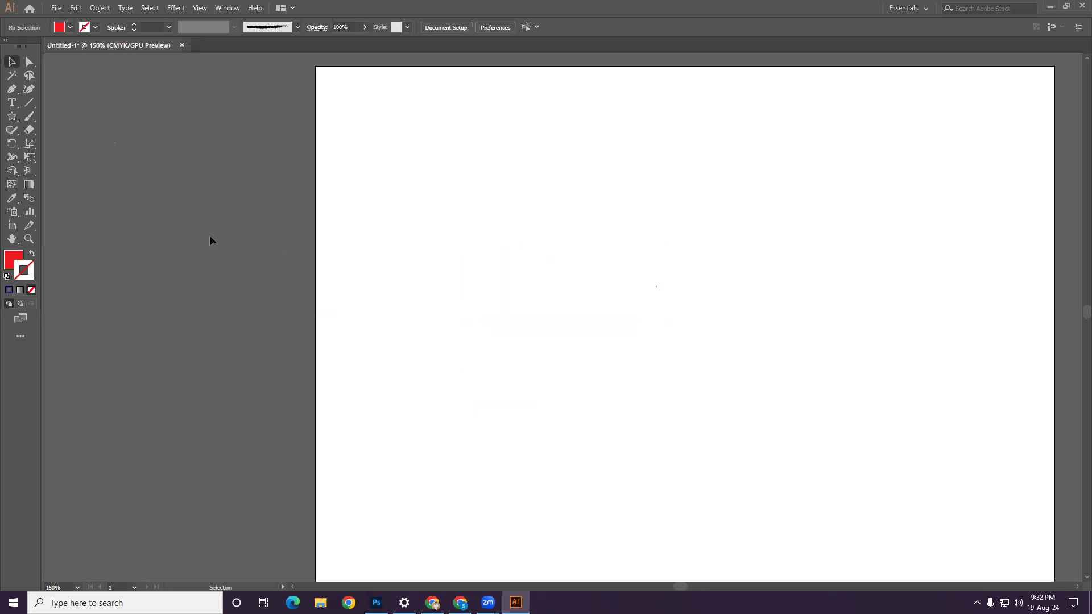
left_click(11, 116)
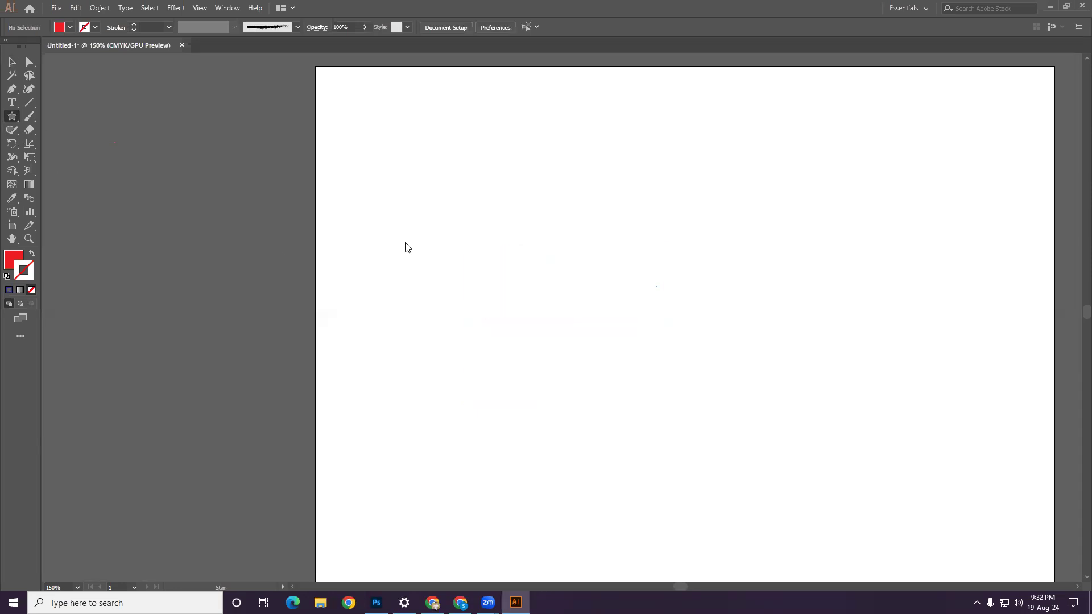
left_click(526, 273)
type("8")
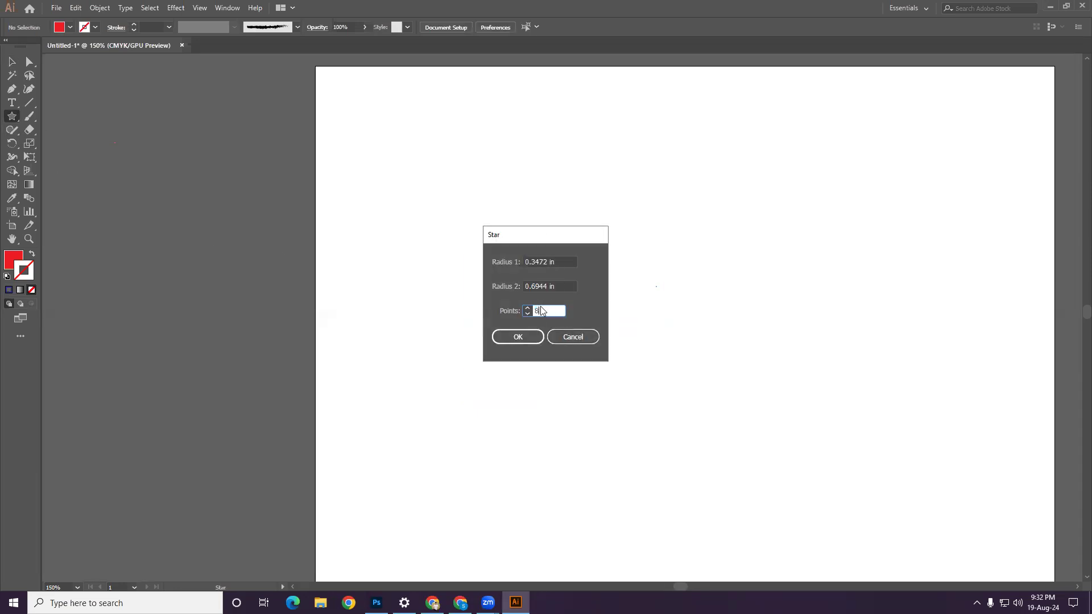
left_click(522, 336)
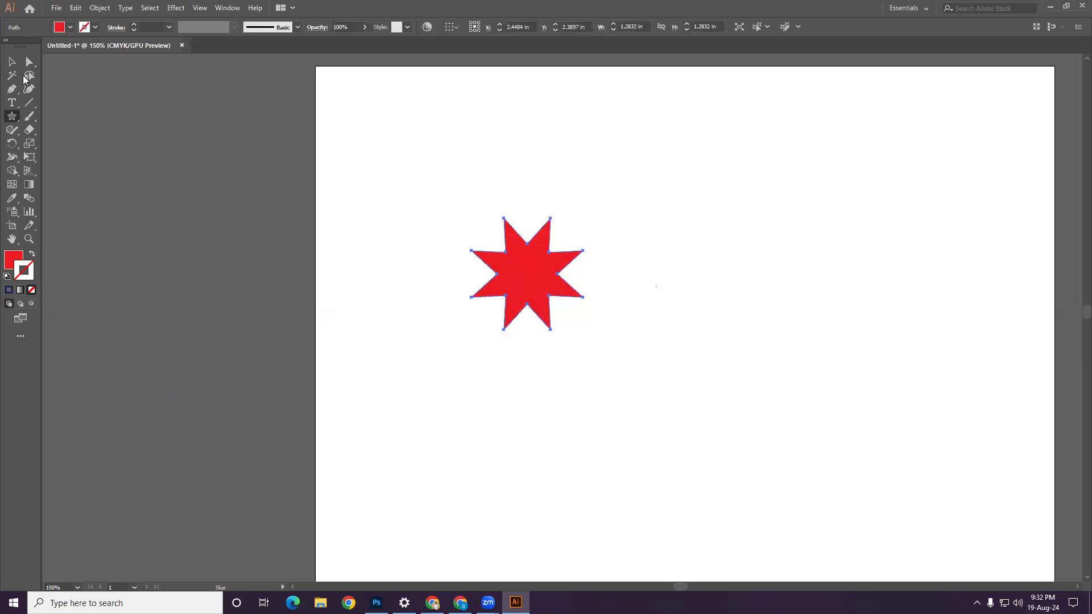
Step: Enlarge the eight-pointed star to about 3.07 by 2.92 in and move it higher on the artboard
left_click(11, 61)
left_click_drag(584, 331, 739, 472)
left_click_drag(655, 383, 633, 305)
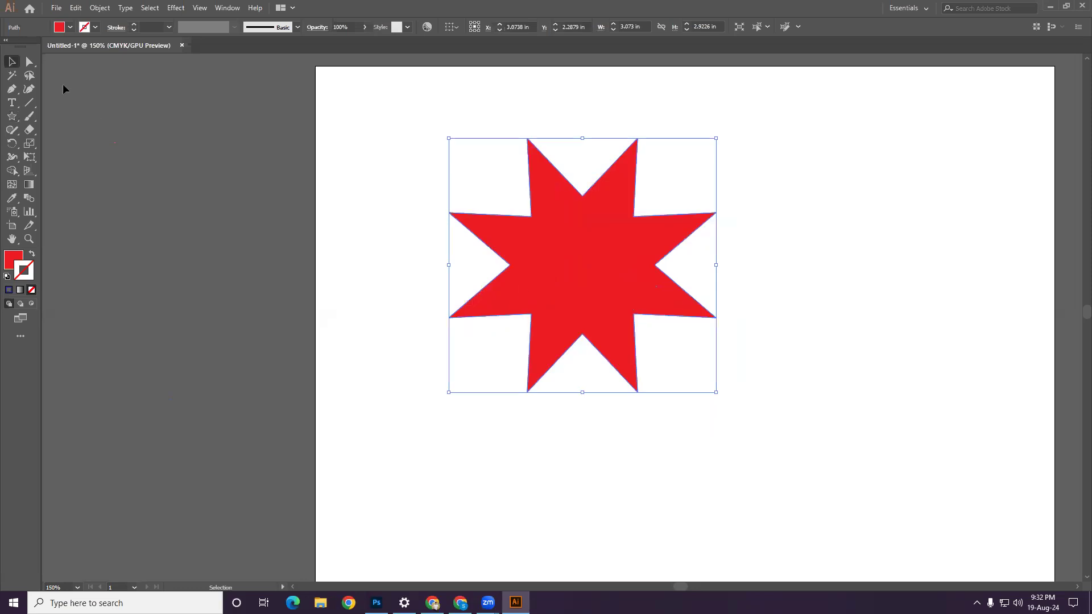
Step: Round all inner and outer corners of the eight-pointed star and move it toward the artboard's left side
left_click(29, 61)
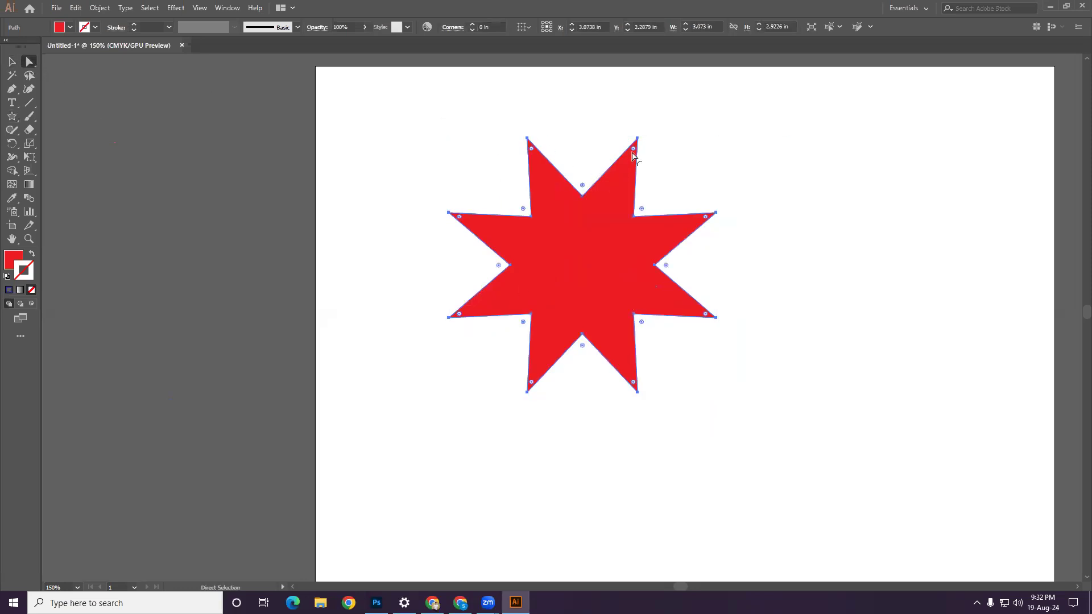
left_click_drag(633, 149, 621, 175)
left_click(13, 62)
left_click(618, 417)
left_click_drag(621, 256, 581, 272)
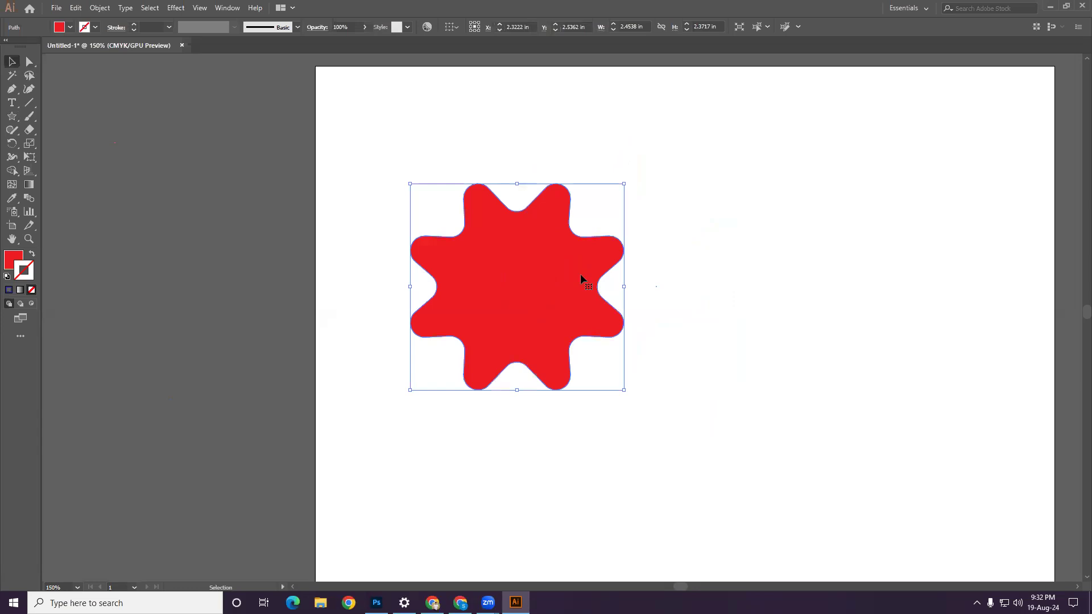
right_click(14, 117)
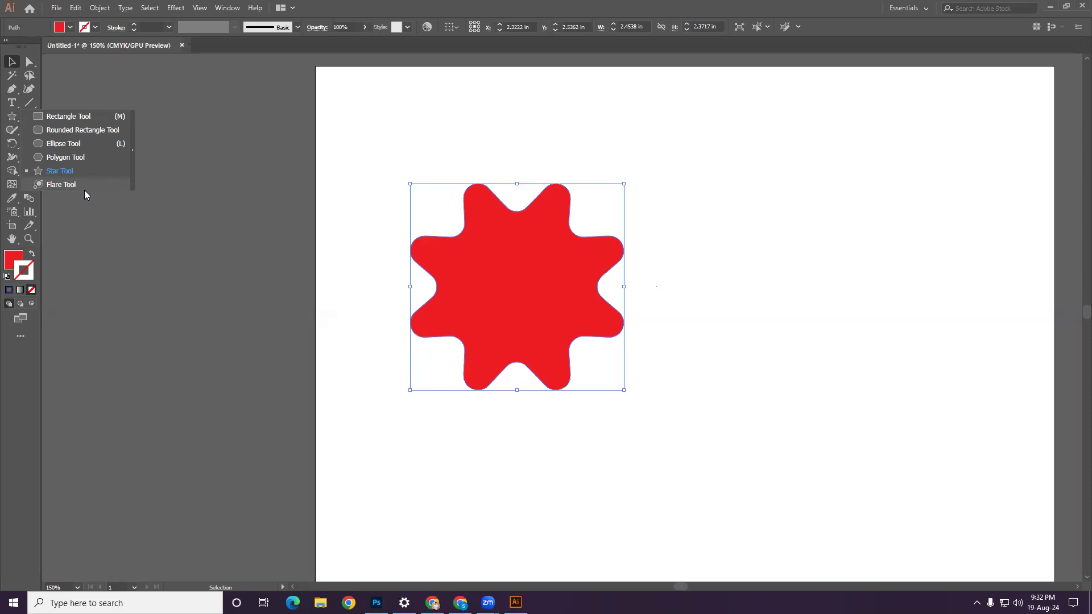
left_click(7, 60)
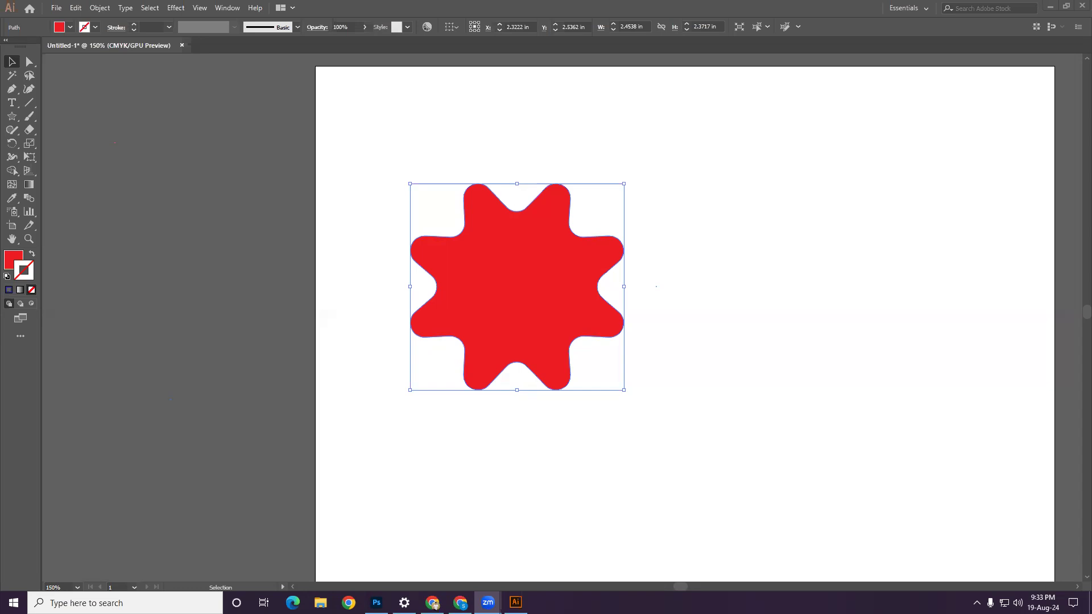
left_click(507, 306)
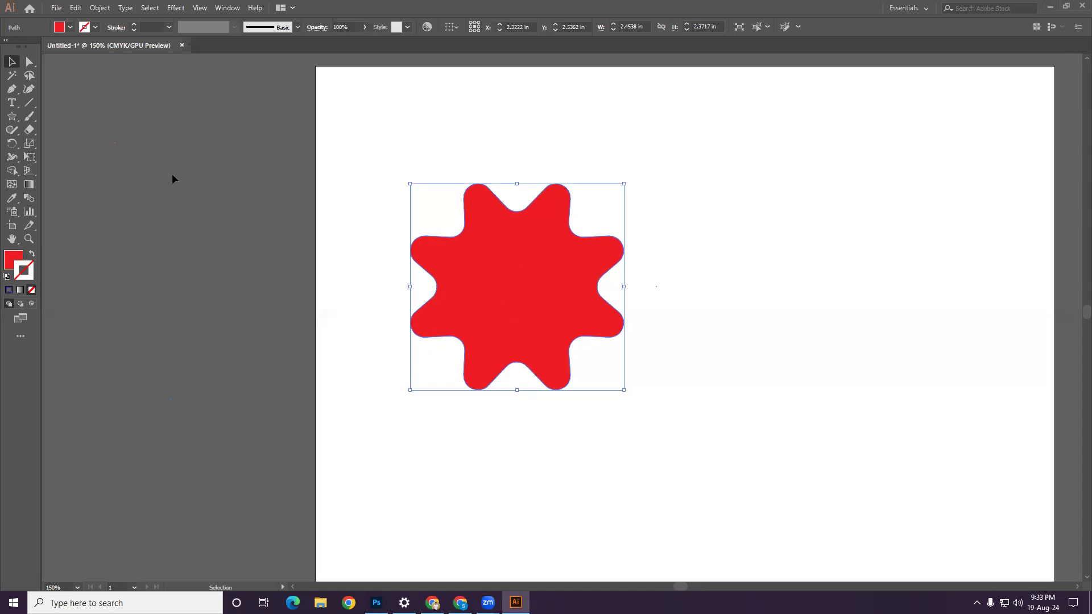
left_click(11, 89)
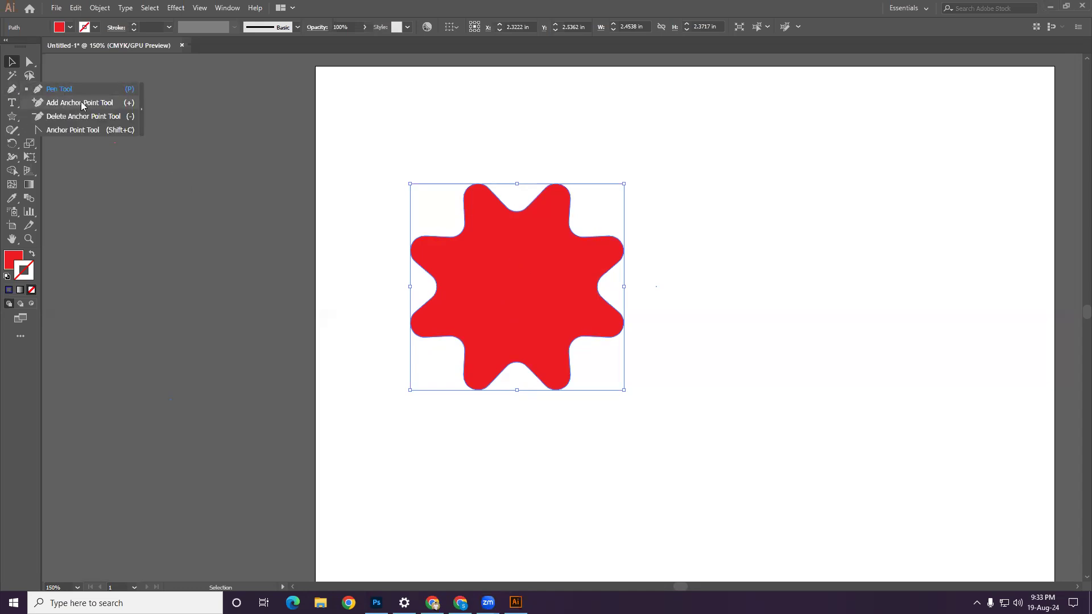
Step: Delete the rounded eight-pointed star from the artboard
left_click(11, 66)
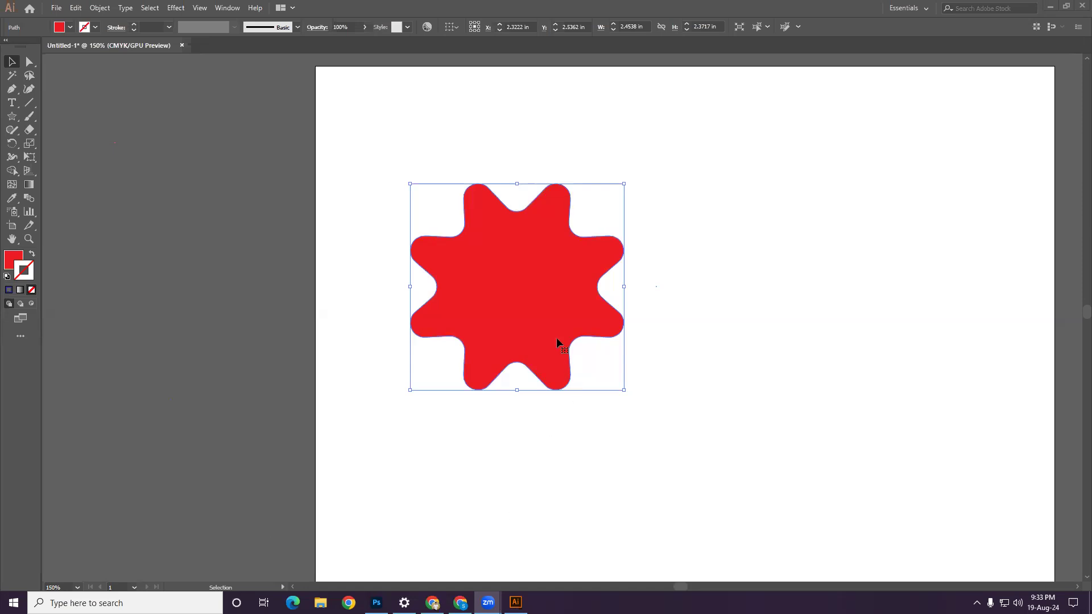
key("Delete")
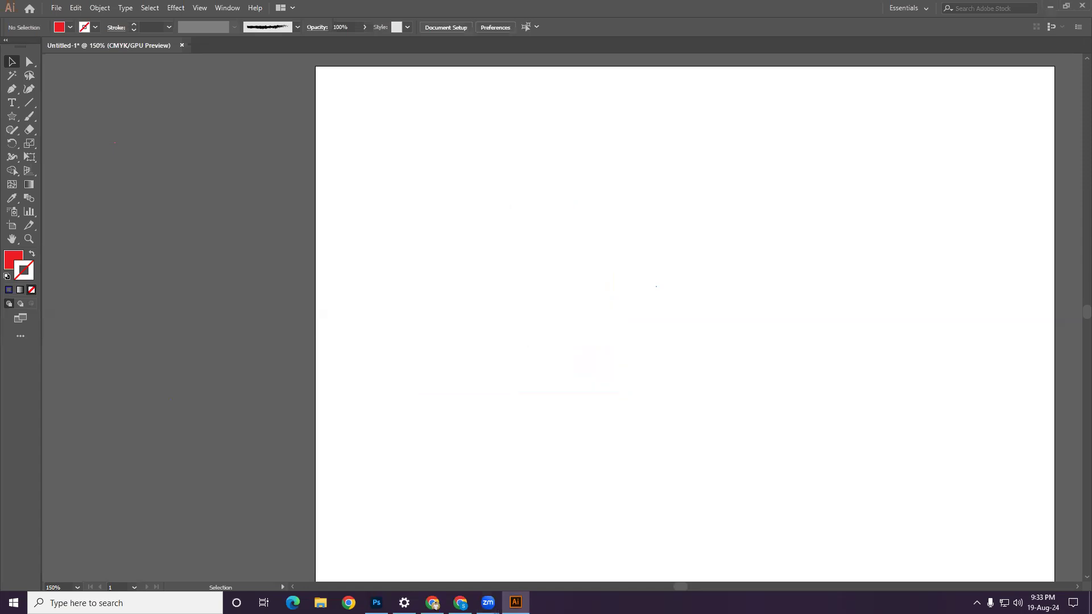